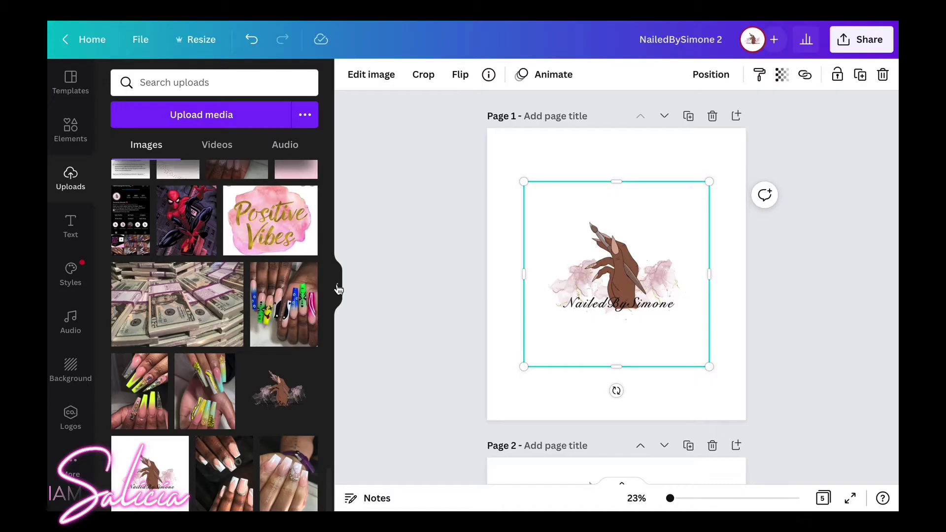
Collapse the Uploads panel and drag the NailedBySimone logo up near the top of page 1.
{"action": "left_click", "coordinate": [337, 286]}
{"action": "left_click_drag", "start_coordinate": [495, 267], "coordinate": [499, 201]}
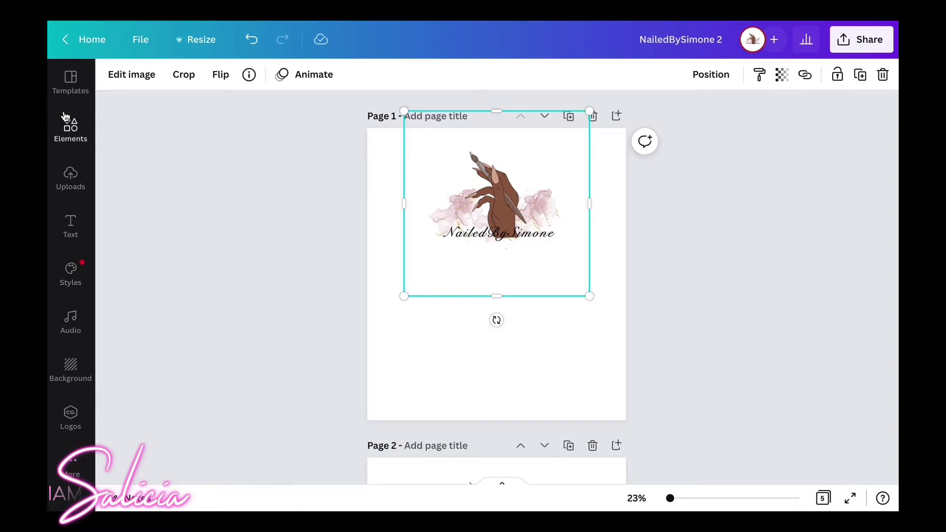
Search Elements for 'rose gold' and add the rose gold square frame to page 1.
{"action": "left_click", "coordinate": [70, 129]}
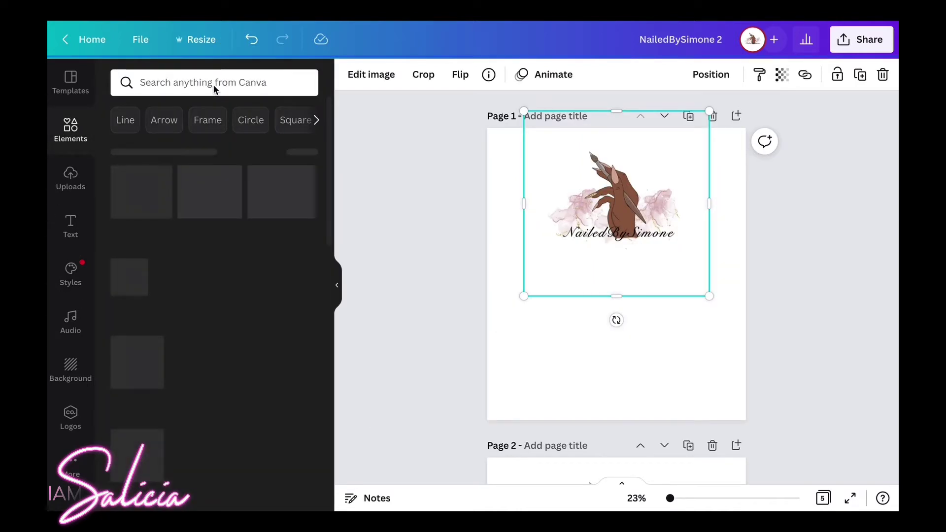
{"action": "left_click", "coordinate": [202, 83]}
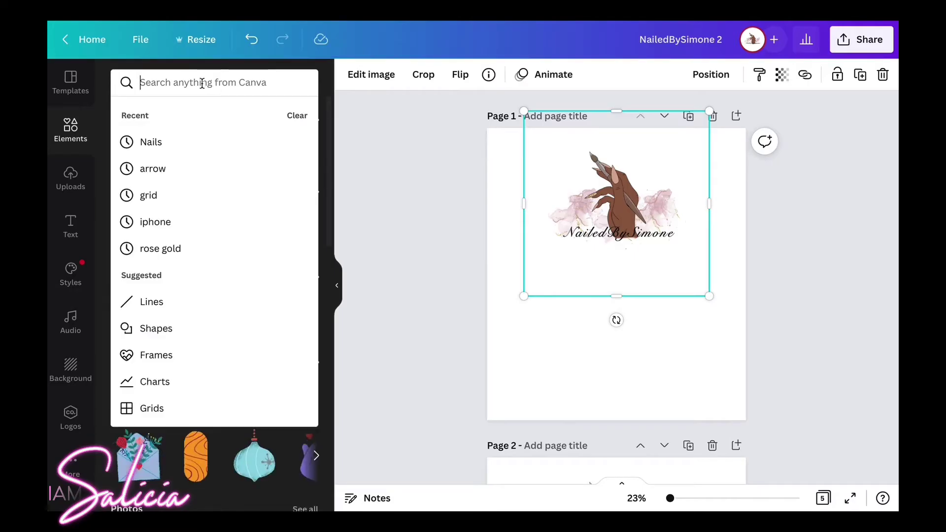
{"action": "type", "text": "ros"}
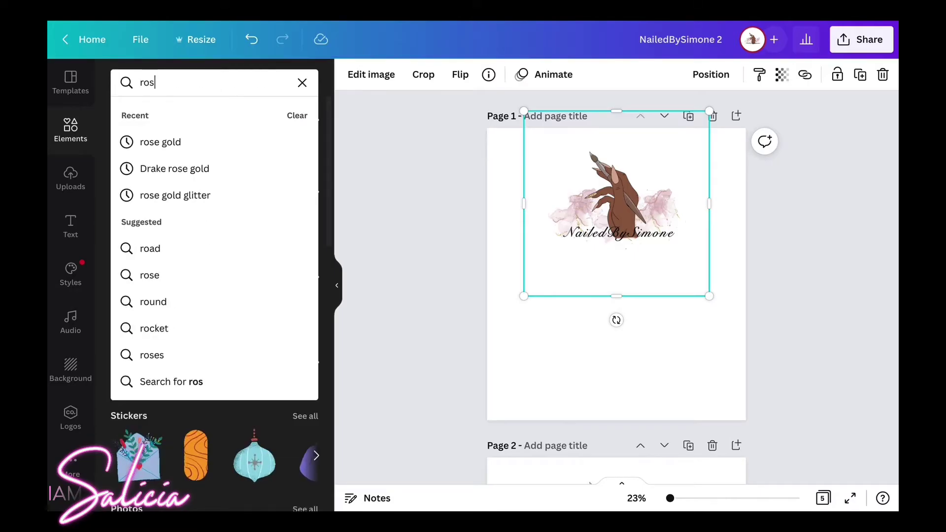
{"action": "type", "text": "e gold"}
{"action": "key", "text": "Return"}
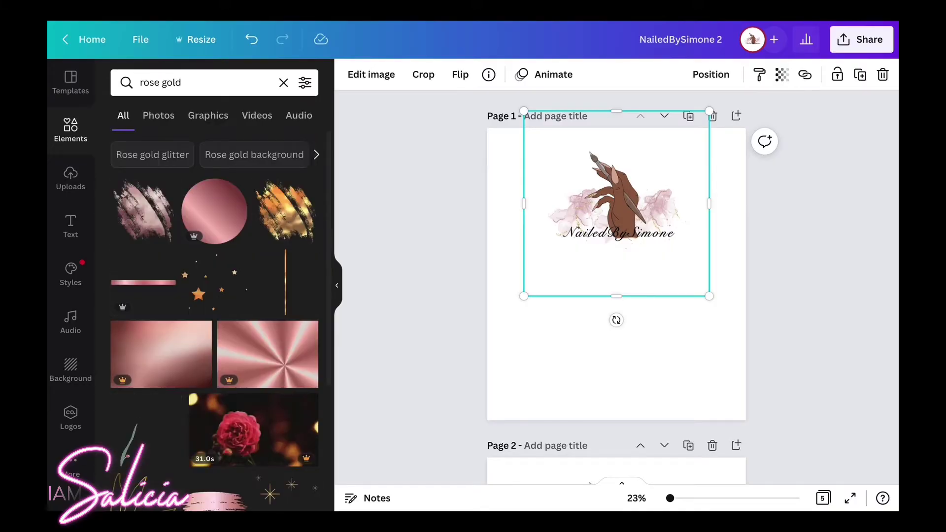
{"action": "scroll", "coordinate": [215, 321], "scroll_direction": "down", "scroll_amount": 5}
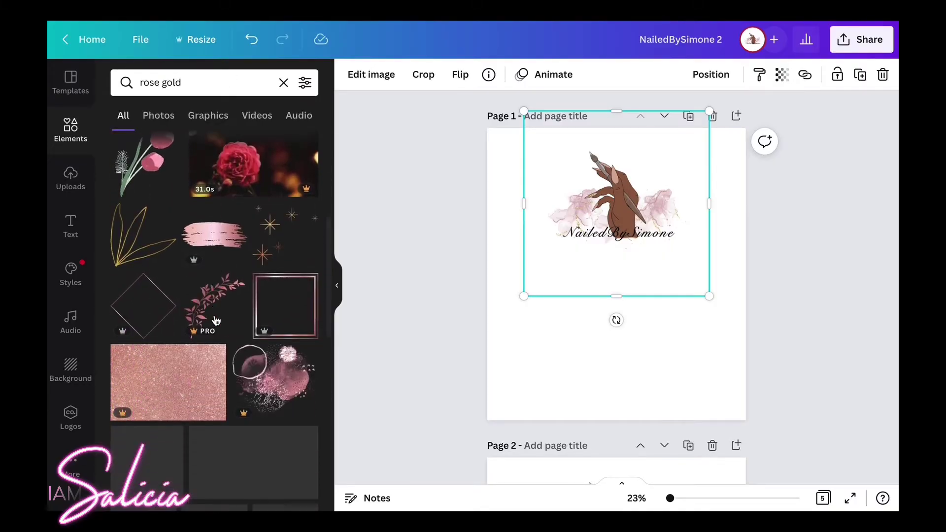
{"action": "scroll", "coordinate": [216, 321], "scroll_direction": "down", "scroll_amount": 2}
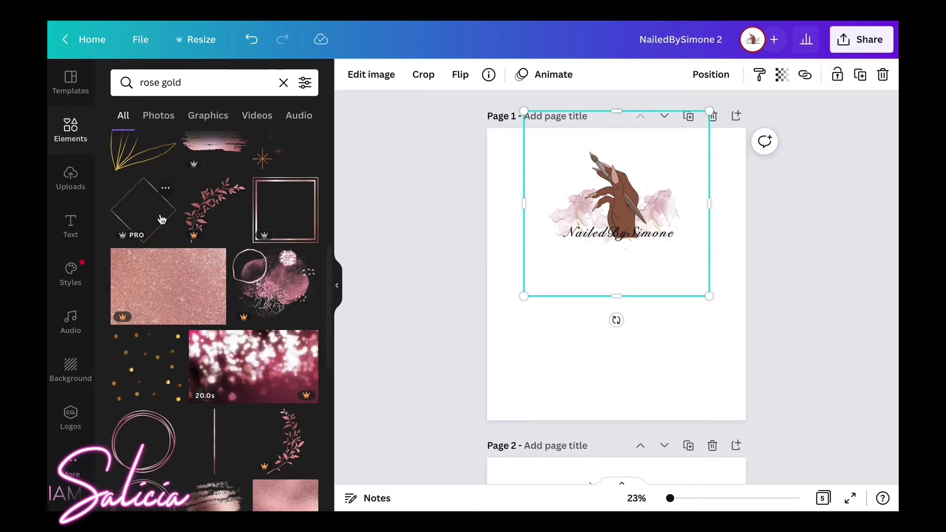
{"action": "left_click", "coordinate": [286, 220]}
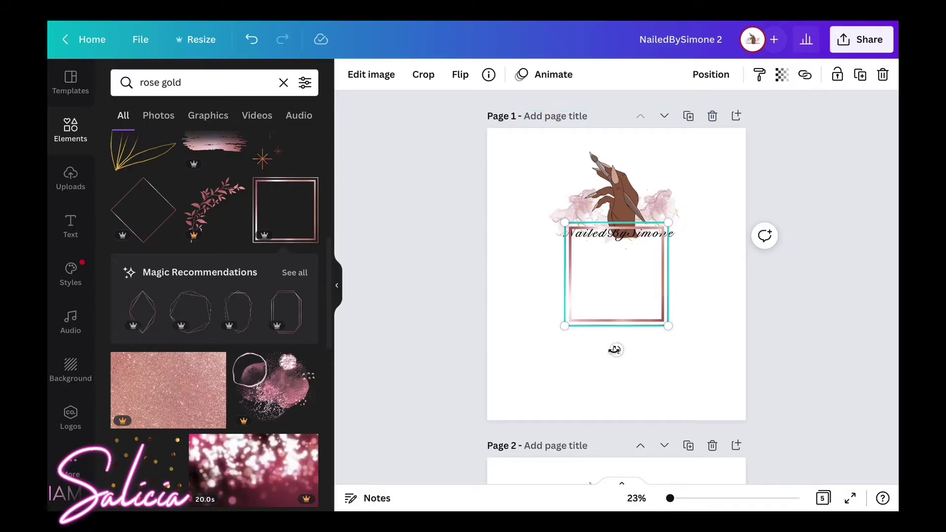
Rotate the rose gold frame about 45° into a diamond, enlarge it and centre it over the logo.
{"action": "left_click_drag", "start_coordinate": [617, 350], "coordinate": [682, 345]}
{"action": "left_click_drag", "start_coordinate": [690, 276], "coordinate": [803, 192]}
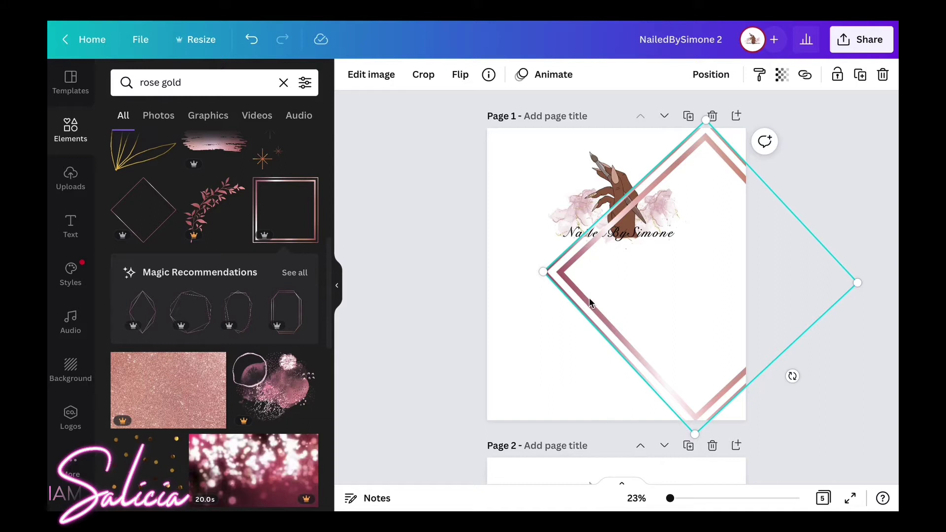
{"action": "left_click_drag", "start_coordinate": [589, 297], "coordinate": [483, 288]}
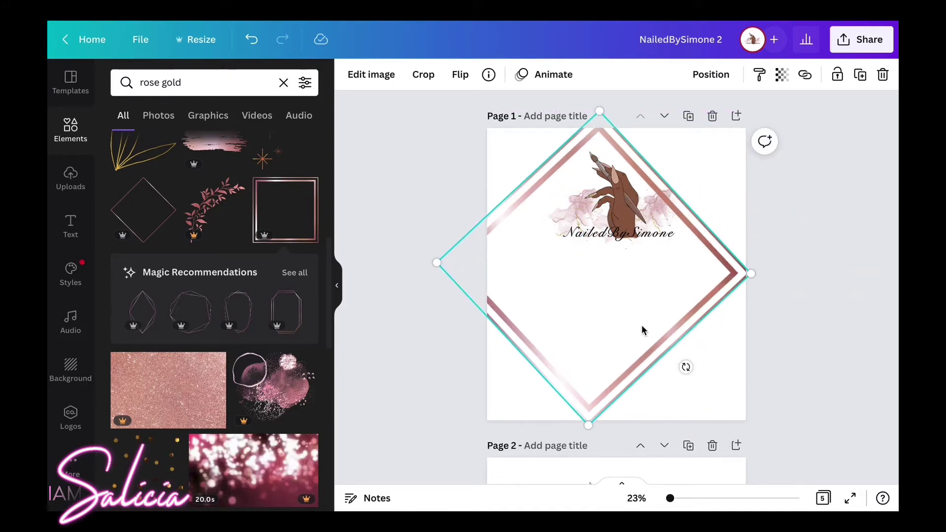
{"action": "left_click_drag", "start_coordinate": [630, 371], "coordinate": [604, 400]}
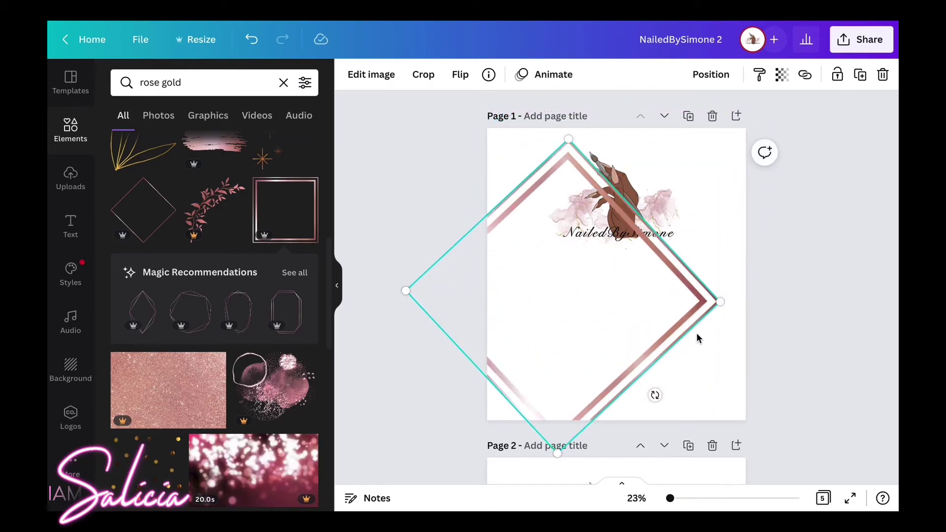
{"action": "left_click_drag", "start_coordinate": [717, 301], "coordinate": [756, 302]}
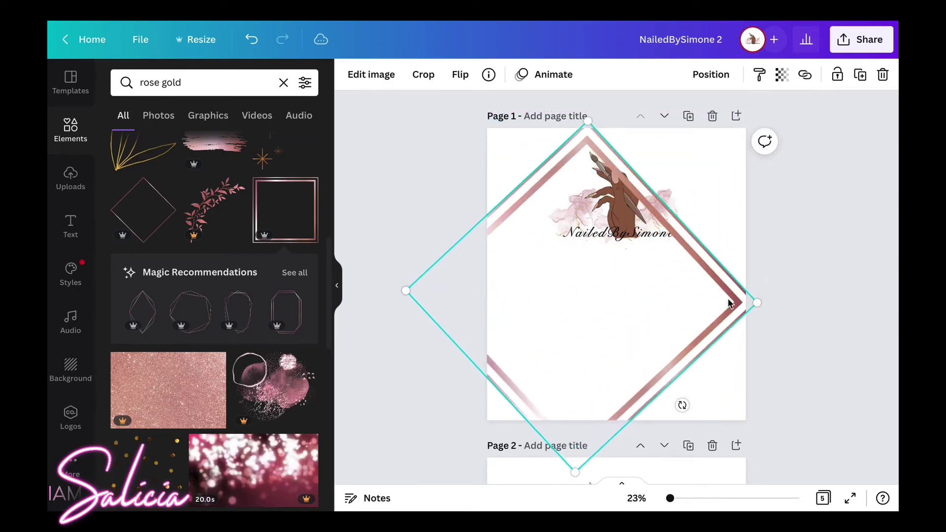
{"action": "left_click_drag", "start_coordinate": [682, 351], "coordinate": [690, 321]}
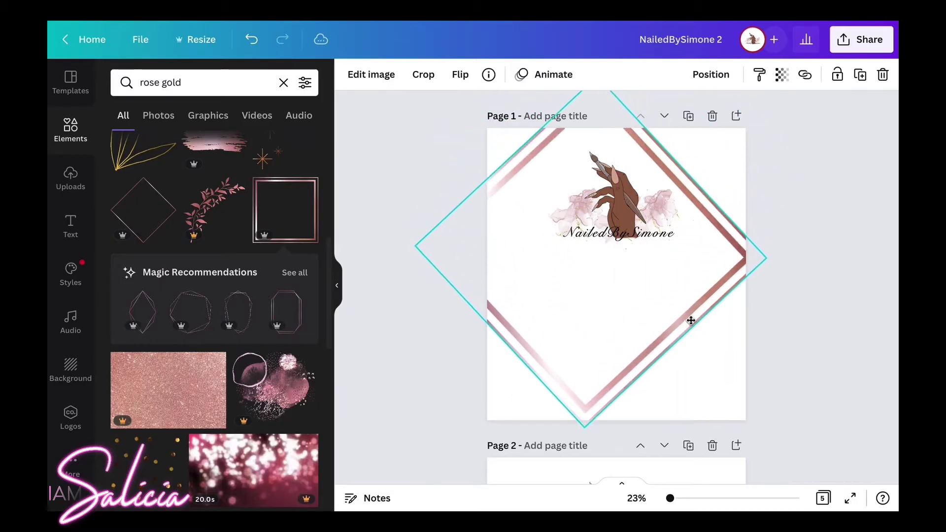
Widen the diamond to about 1,873 square, straighten it, and raise it so its V cradles the logo.
{"action": "left_click_drag", "start_coordinate": [766, 270], "coordinate": [801, 271]}
{"action": "left_click_drag", "start_coordinate": [691, 353], "coordinate": [697, 245]}
{"action": "left_click_drag", "start_coordinate": [652, 273], "coordinate": [660, 268]}
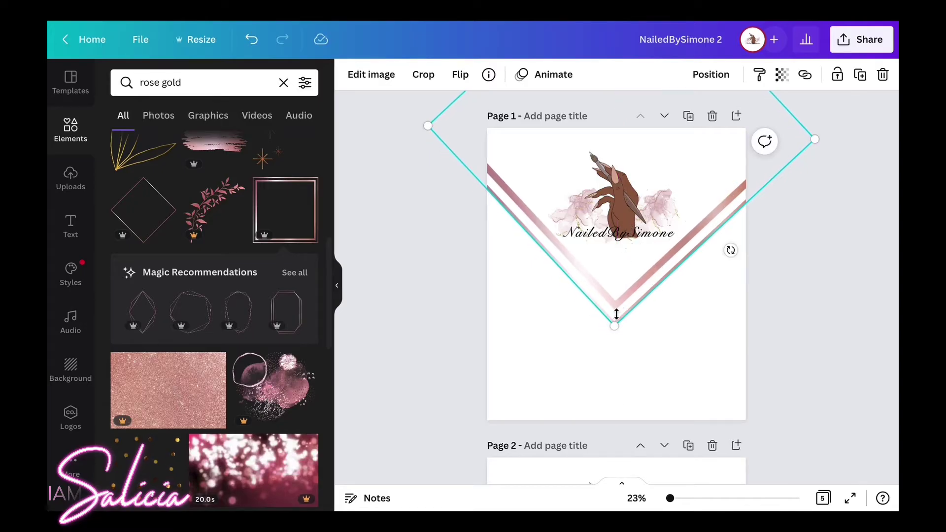
{"action": "left_click_drag", "start_coordinate": [614, 325], "coordinate": [624, 342]}
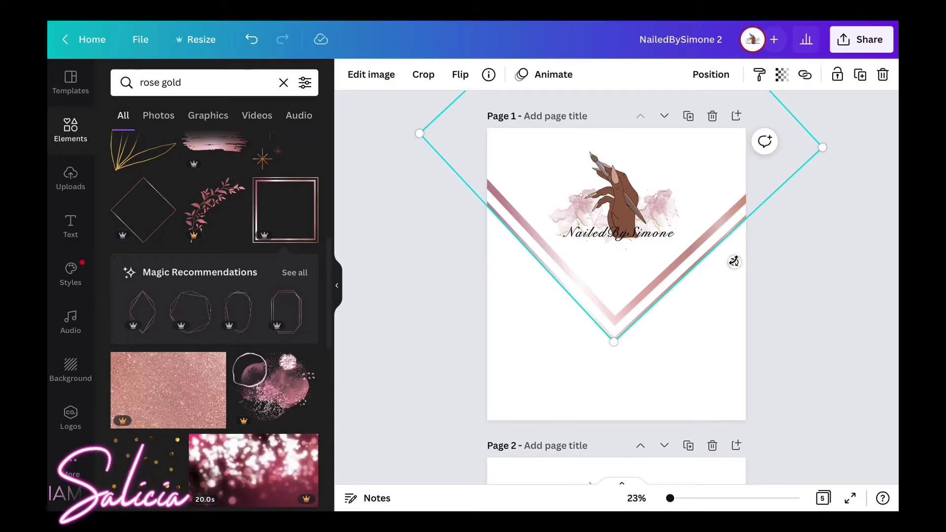
{"action": "left_click_drag", "start_coordinate": [734, 261], "coordinate": [737, 258]}
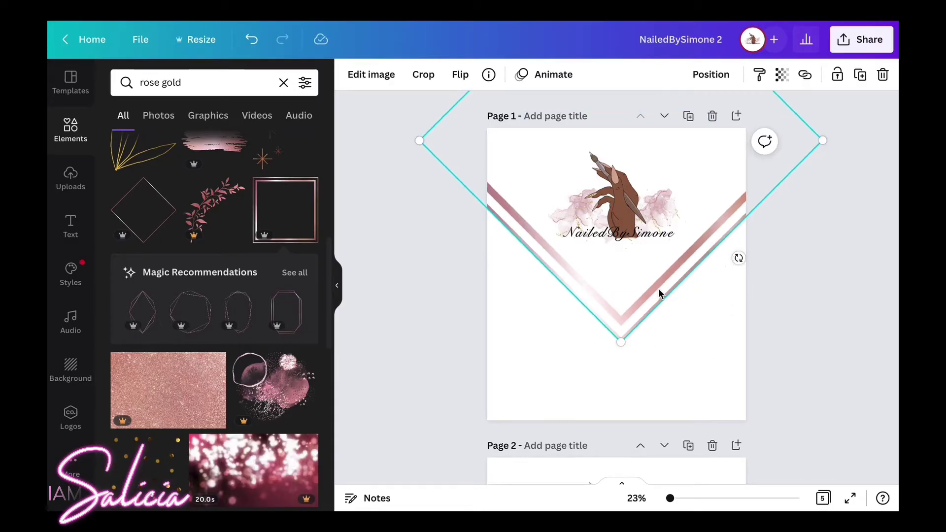
{"action": "left_click_drag", "start_coordinate": [658, 288], "coordinate": [659, 276]}
{"action": "left_click_drag", "start_coordinate": [630, 221], "coordinate": [633, 199]}
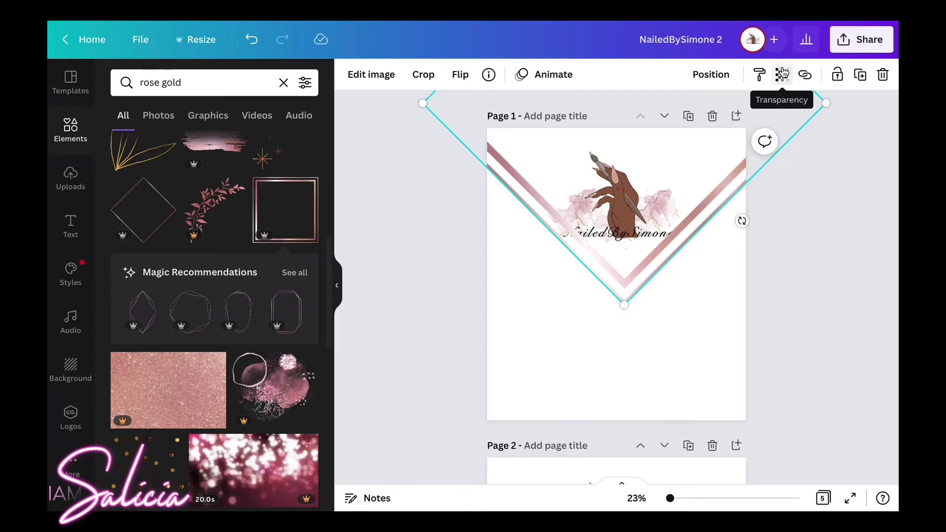
Send the rose gold frame backward behind the logo.
{"action": "left_click", "coordinate": [733, 74]}
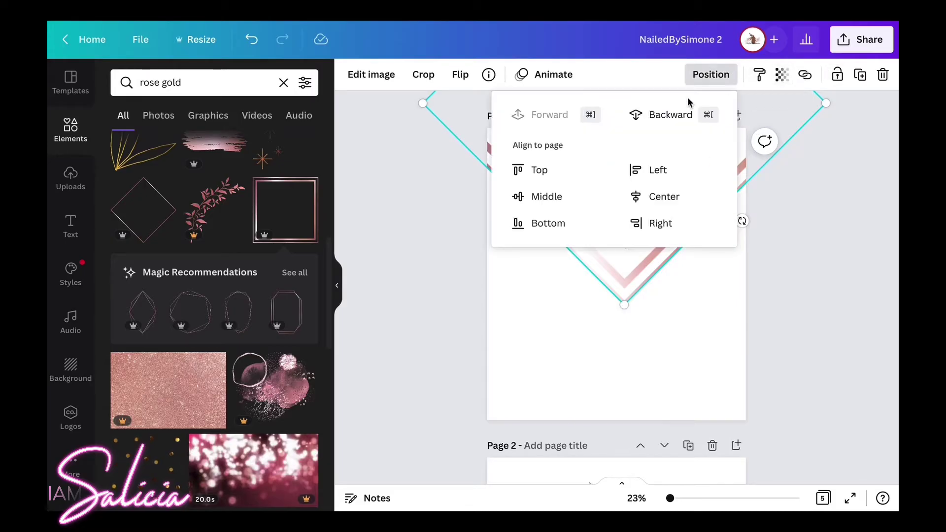
{"action": "left_click", "coordinate": [665, 113]}
{"action": "left_click", "coordinate": [691, 325]}
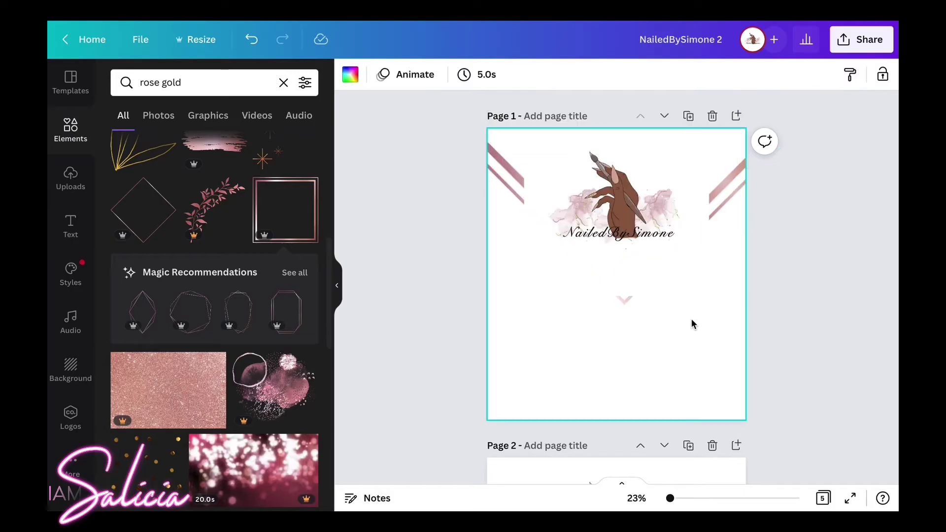
Remove the logo's white background with BG Remover, trim its bottom and move it higher.
{"action": "left_click", "coordinate": [635, 235]}
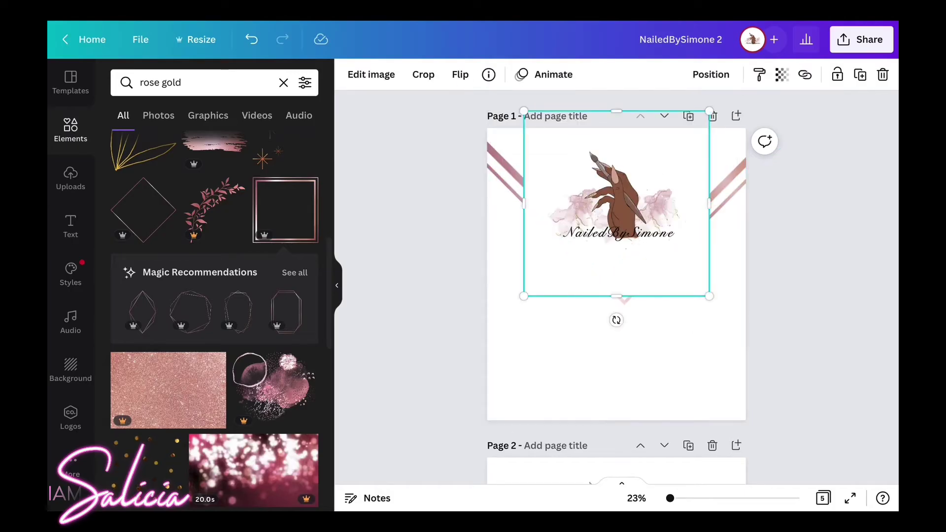
{"action": "left_click", "coordinate": [382, 79]}
{"action": "left_click", "coordinate": [136, 211]}
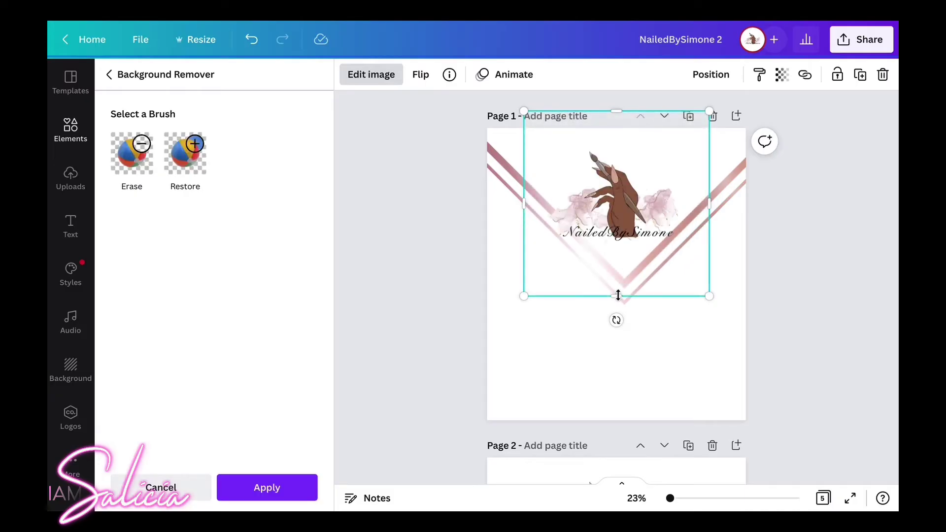
{"action": "left_click_drag", "start_coordinate": [617, 295], "coordinate": [616, 245]}
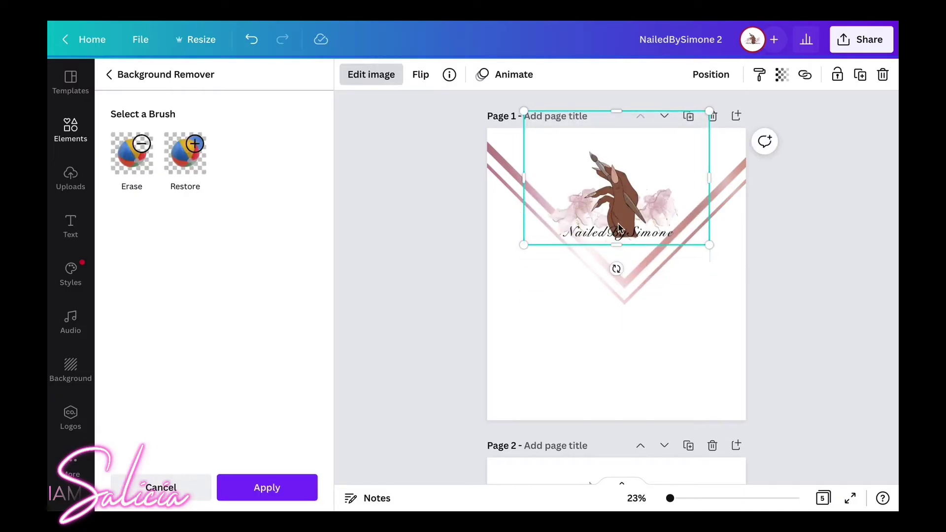
{"action": "left_click_drag", "start_coordinate": [615, 207], "coordinate": [621, 205]}
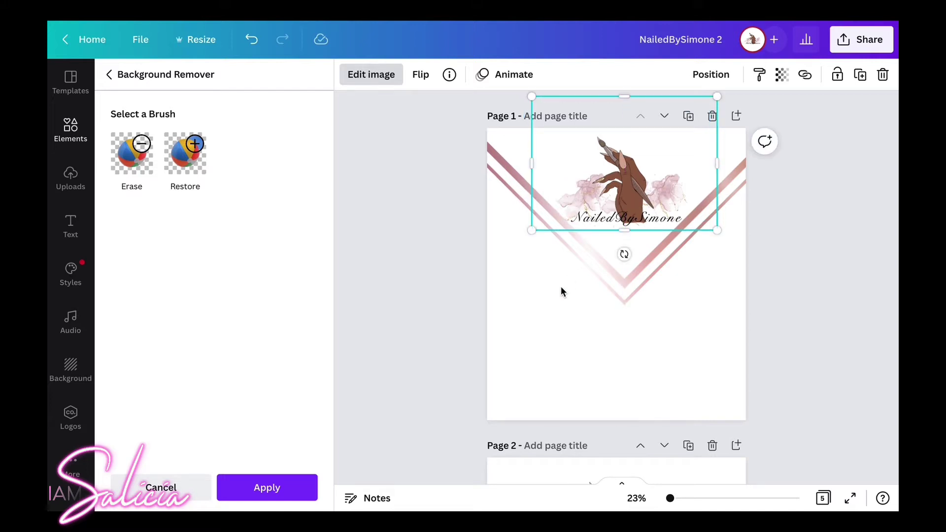
Delete the V-shaped rose gold frame from page 1.
{"action": "left_click", "coordinate": [606, 370]}
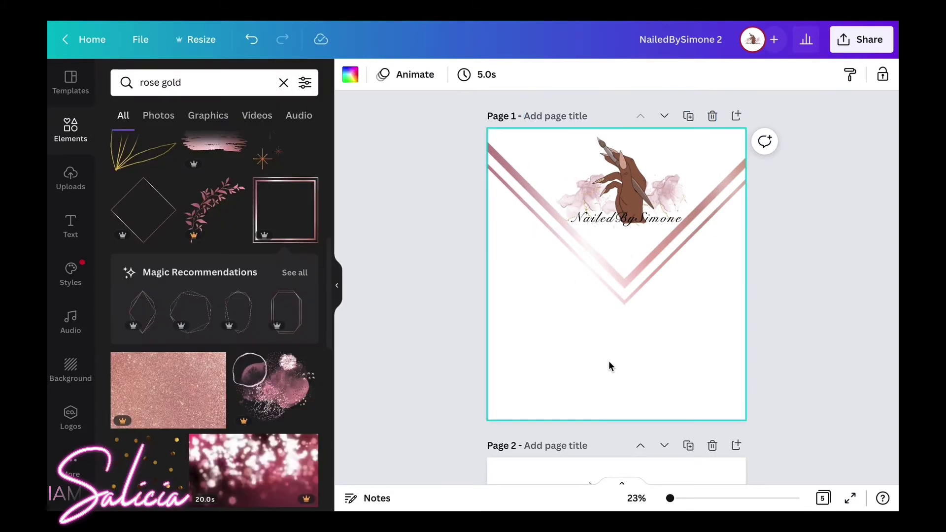
{"action": "left_click", "coordinate": [655, 263]}
{"action": "key", "text": "Delete"}
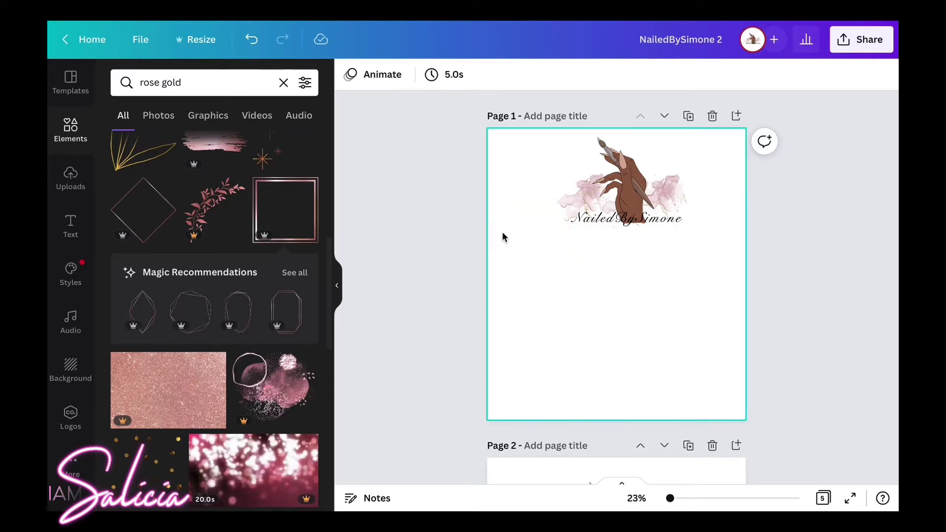
Re-add the rose gold diamond frame, stretch it across the page width and raise its V under the logo.
{"action": "left_click", "coordinate": [144, 215]}
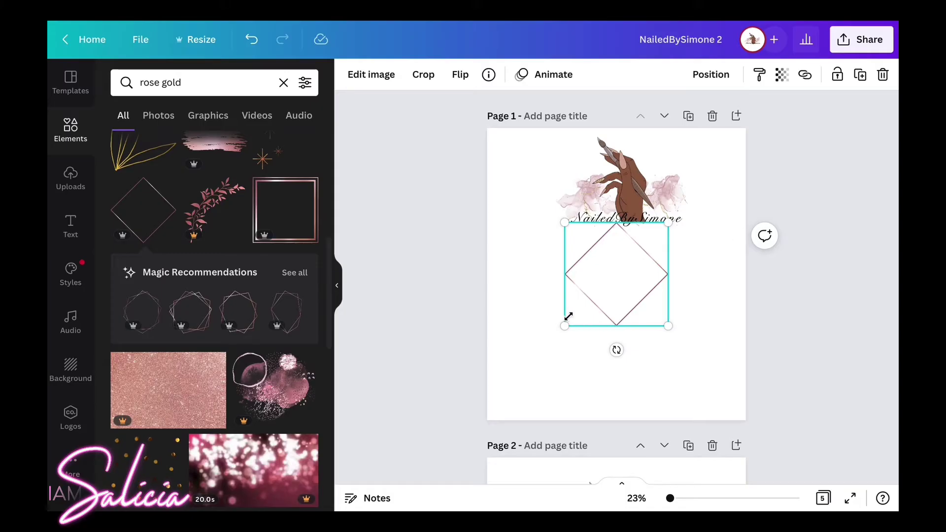
{"action": "left_click_drag", "start_coordinate": [557, 329], "coordinate": [367, 478]}
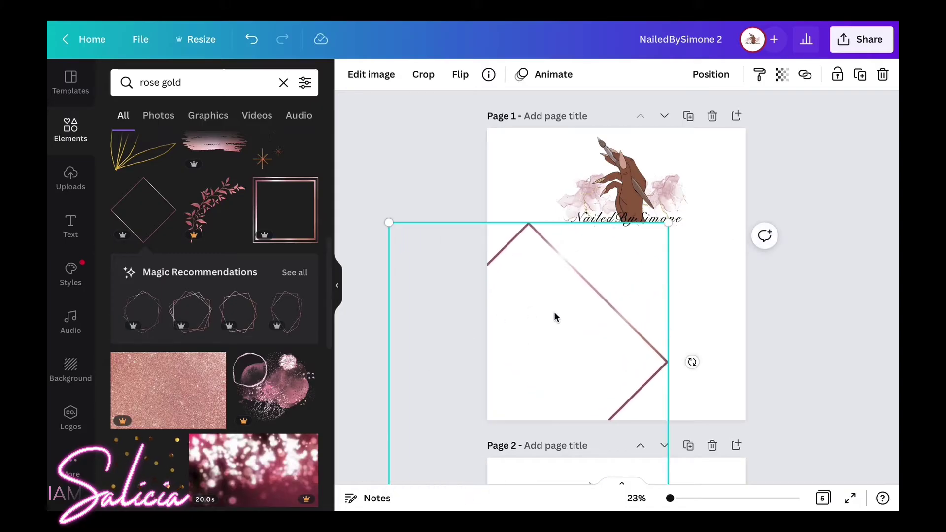
{"action": "left_click_drag", "start_coordinate": [637, 339], "coordinate": [719, 155]}
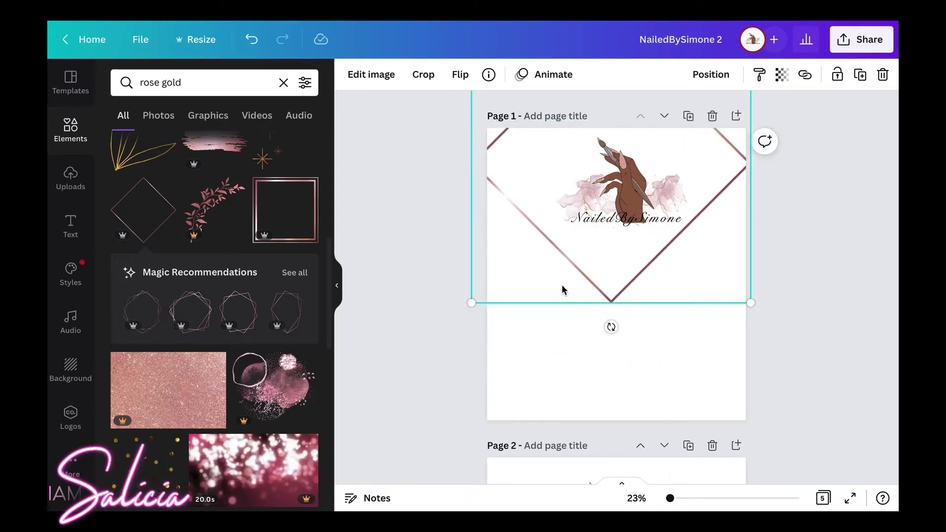
{"action": "left_click_drag", "start_coordinate": [465, 302], "coordinate": [445, 338]}
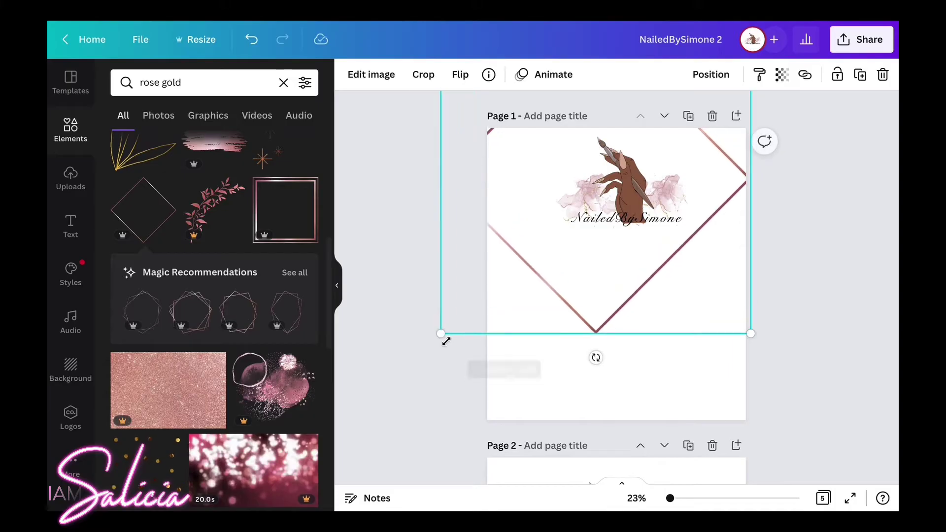
{"action": "left_click_drag", "start_coordinate": [623, 300], "coordinate": [661, 266]}
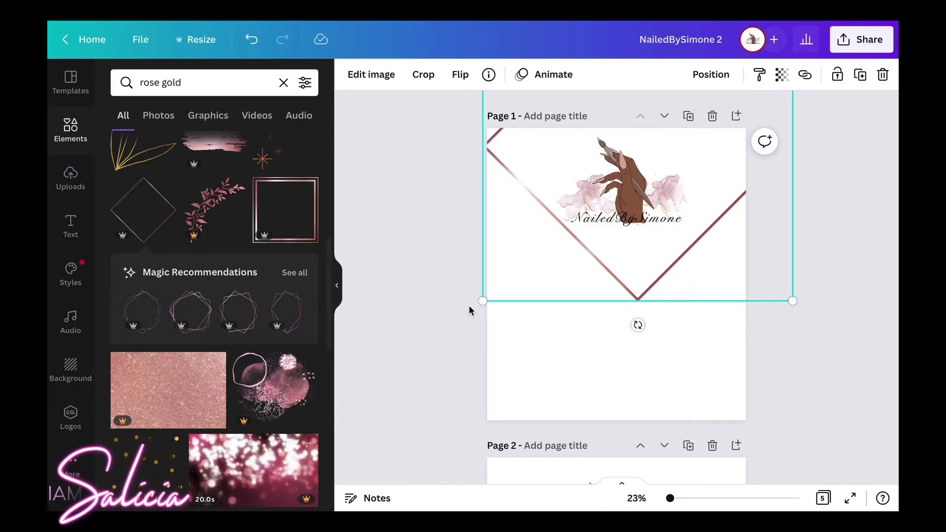
{"action": "left_click_drag", "start_coordinate": [485, 296], "coordinate": [434, 296]}
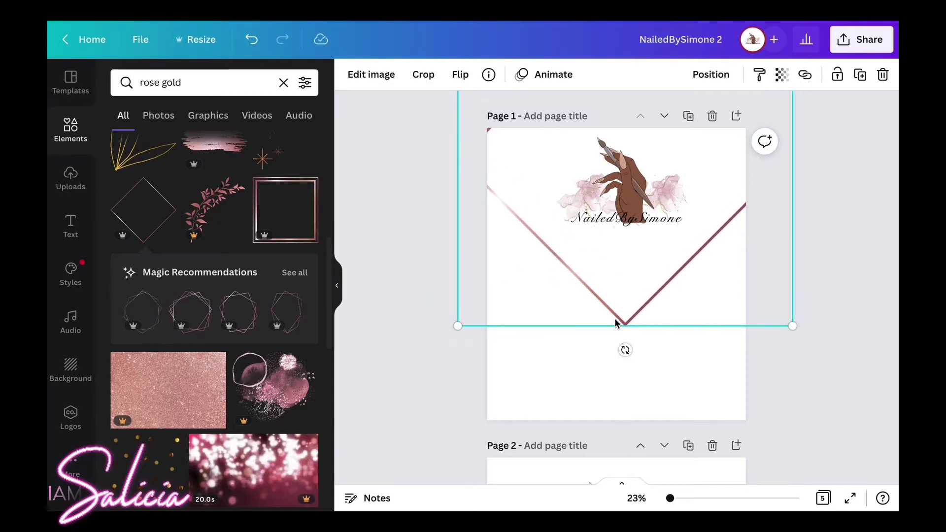
{"action": "left_click_drag", "start_coordinate": [616, 321], "coordinate": [616, 282]}
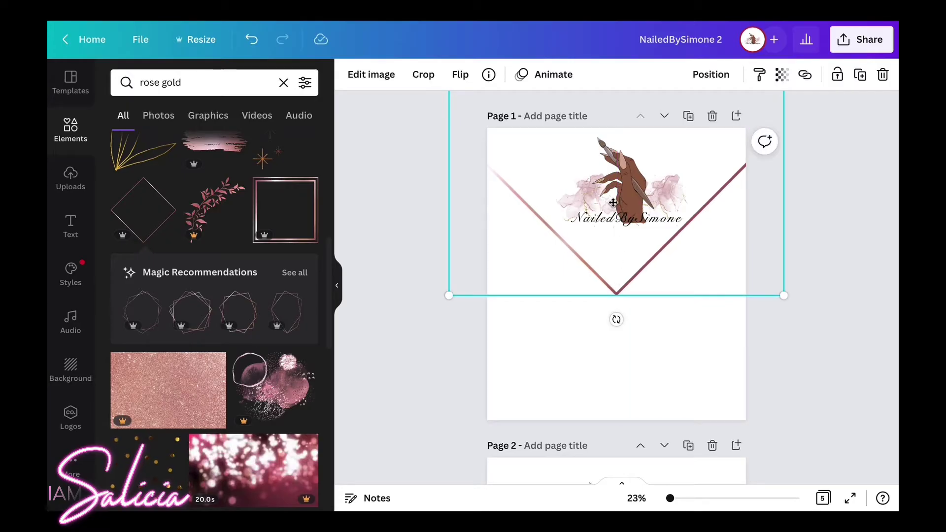
Send the V-shaped frame backward behind the logo with Position > Backward.
{"action": "left_click", "coordinate": [613, 203]}
{"action": "left_click", "coordinate": [712, 75]}
{"action": "left_click", "coordinate": [667, 115]}
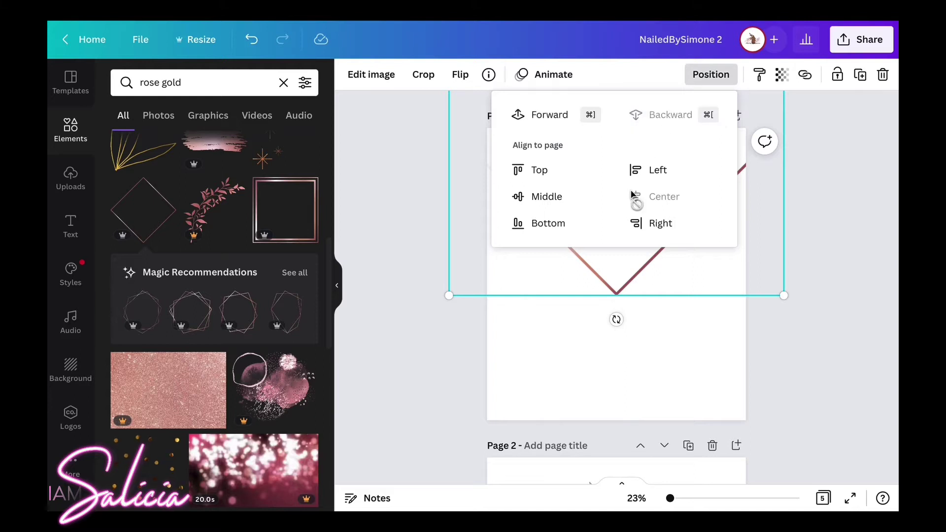
Enlarge the NailedBySimone logo slightly and centre it horizontally at the top.
{"action": "left_click", "coordinate": [532, 332]}
{"action": "left_click", "coordinate": [611, 201]}
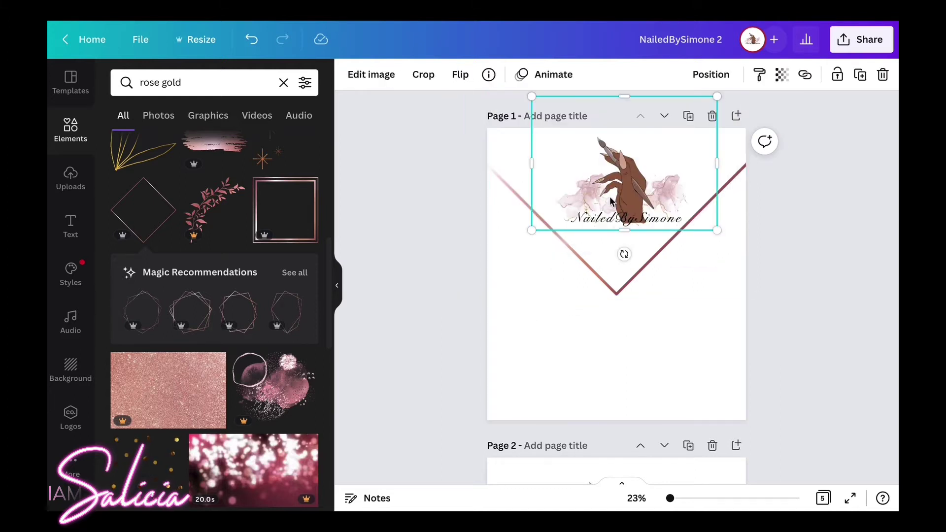
{"action": "left_click_drag", "start_coordinate": [605, 200], "coordinate": [598, 199]}
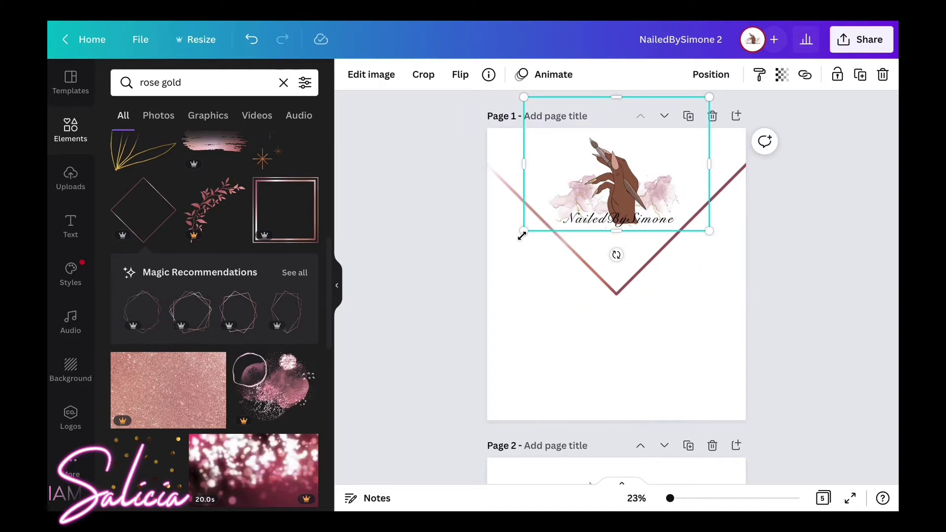
{"action": "mouse_move", "coordinate": [522, 236]}
{"action": "left_mouse_down"}
{"action": "mouse_move", "coordinate": [519, 249]}
{"action": "mouse_move", "coordinate": [522, 238]}
{"action": "mouse_move", "coordinate": [515, 242]}
{"action": "left_mouse_up"}
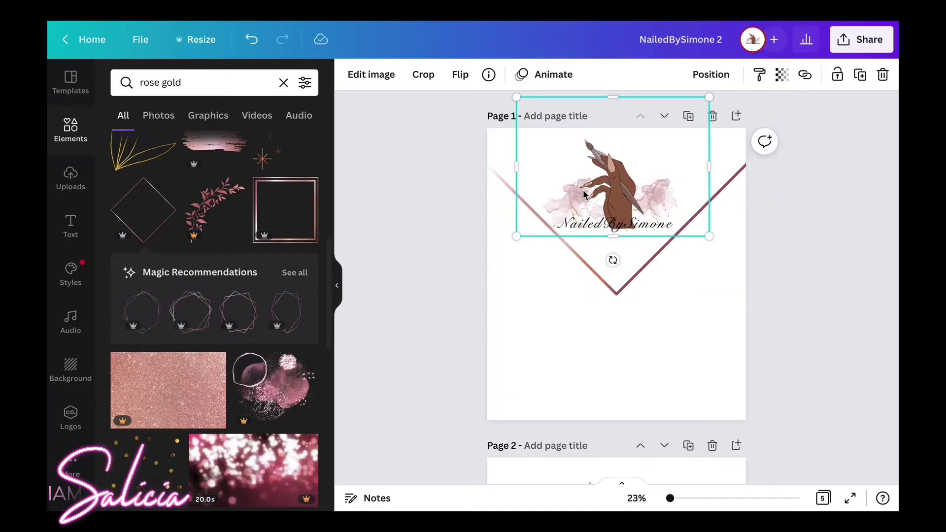
{"action": "left_click_drag", "start_coordinate": [583, 194], "coordinate": [586, 190]}
{"action": "left_click", "coordinate": [548, 336]}
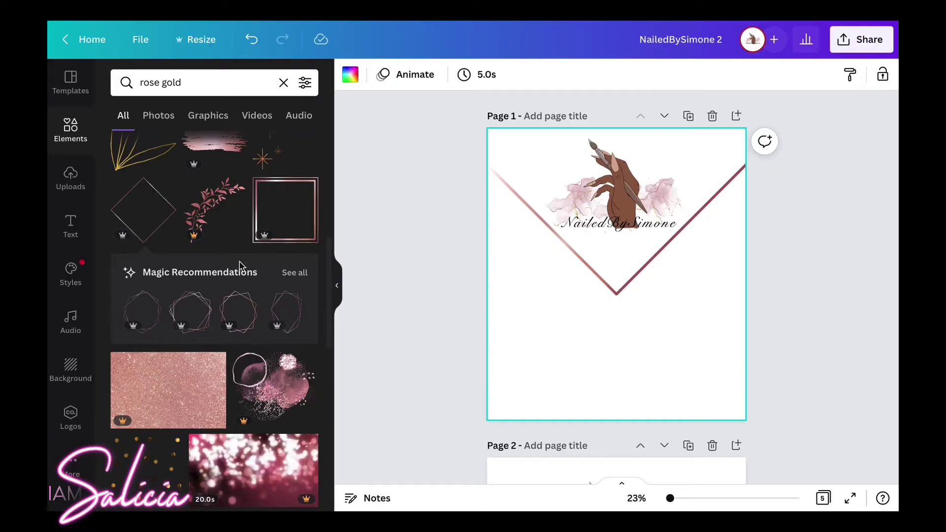
{"action": "scroll", "coordinate": [240, 266], "scroll_direction": "up", "scroll_amount": 1}
{"action": "scroll", "coordinate": [239, 266], "scroll_direction": "down", "scroll_amount": 3}
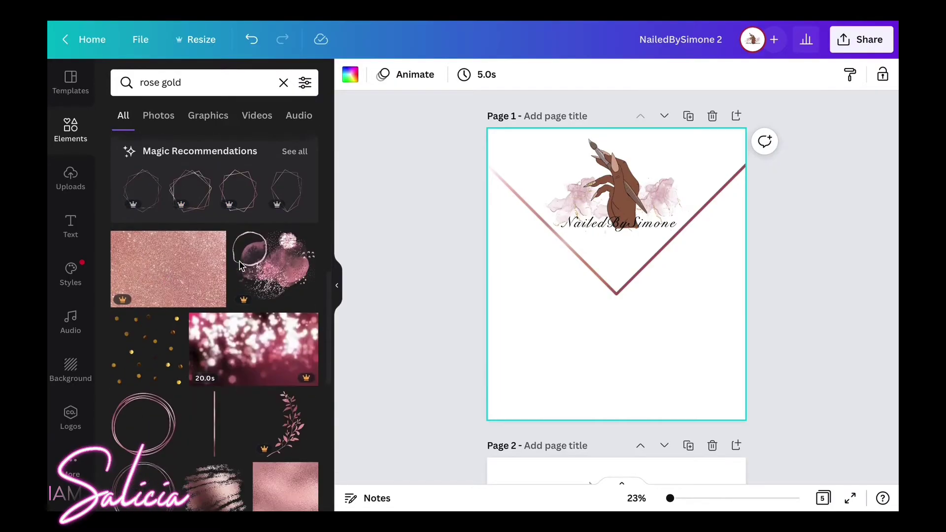
{"action": "scroll", "coordinate": [240, 266], "scroll_direction": "down", "scroll_amount": 10}
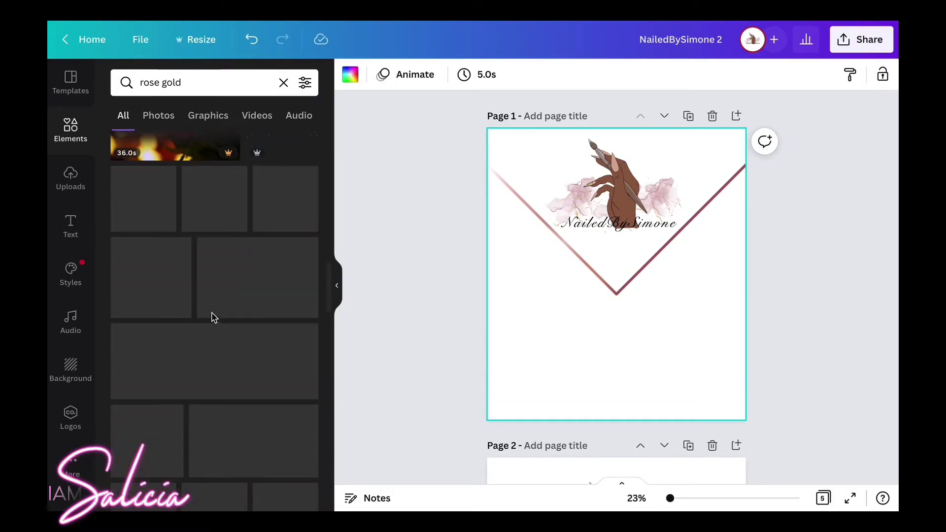
{"action": "scroll", "coordinate": [213, 316], "scroll_direction": "down", "scroll_amount": 8}
{"action": "scroll", "coordinate": [213, 316], "scroll_direction": "up", "scroll_amount": 1}
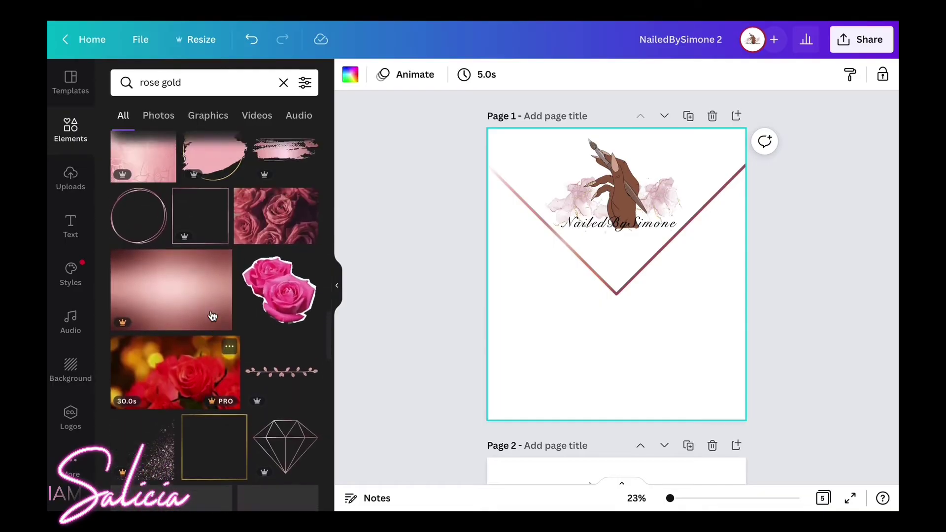
{"action": "scroll", "coordinate": [212, 316], "scroll_direction": "up", "scroll_amount": 3}
{"action": "scroll", "coordinate": [212, 316], "scroll_direction": "down", "scroll_amount": 7}
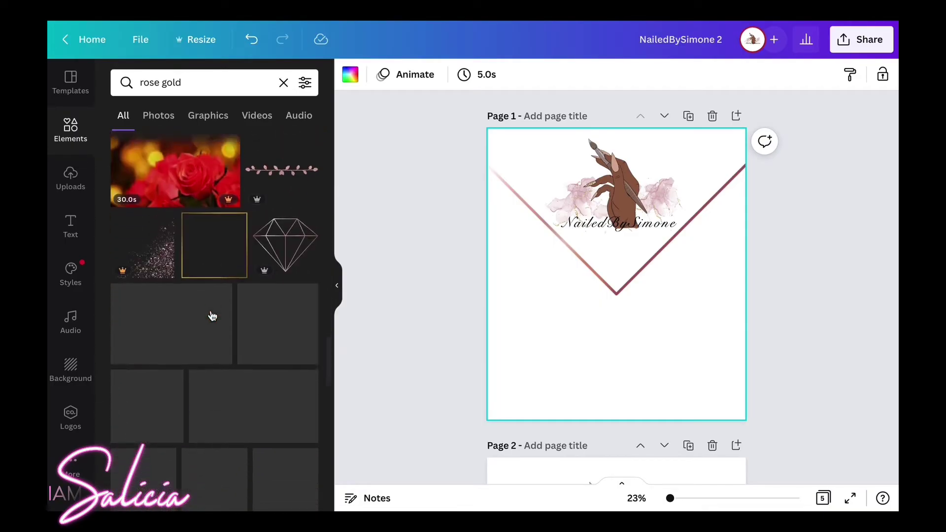
{"action": "scroll", "coordinate": [212, 315], "scroll_direction": "down", "scroll_amount": 4}
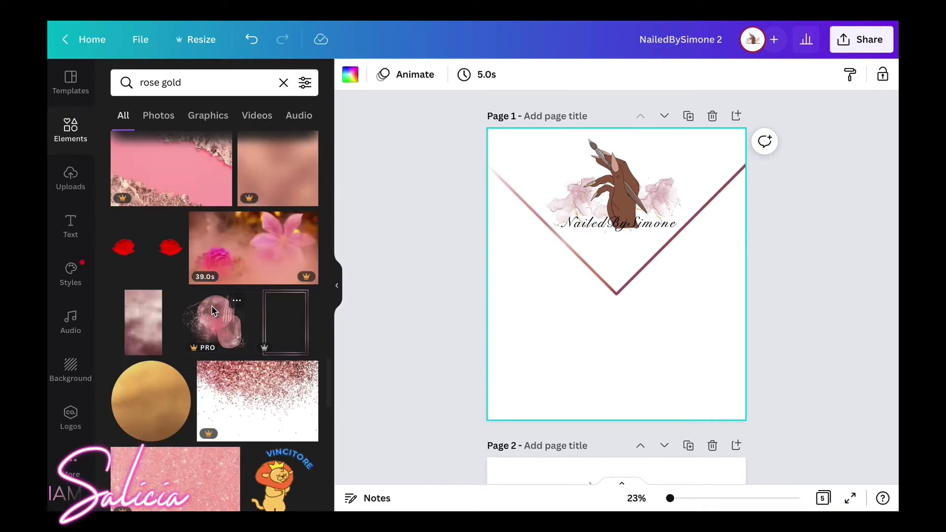
{"action": "scroll", "coordinate": [213, 312], "scroll_direction": "down", "scroll_amount": 9}
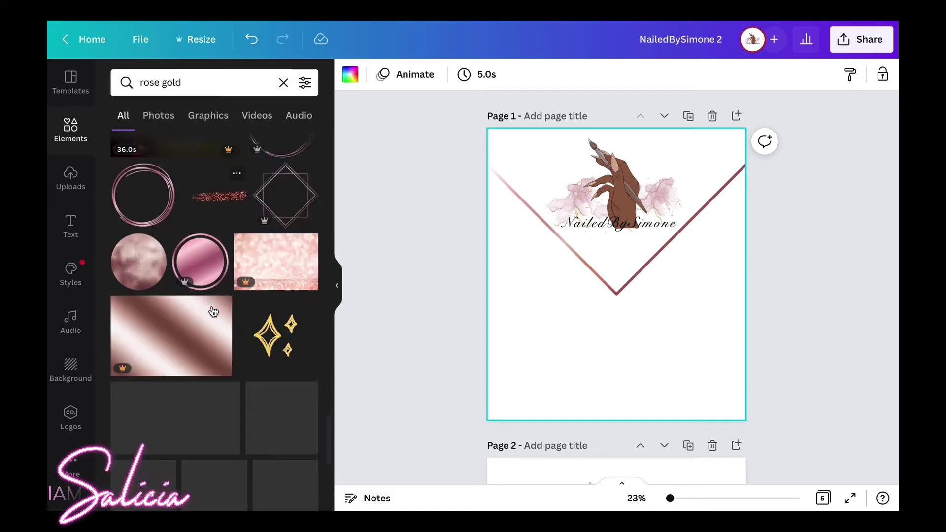
{"action": "scroll", "coordinate": [213, 311], "scroll_direction": "down", "scroll_amount": 5}
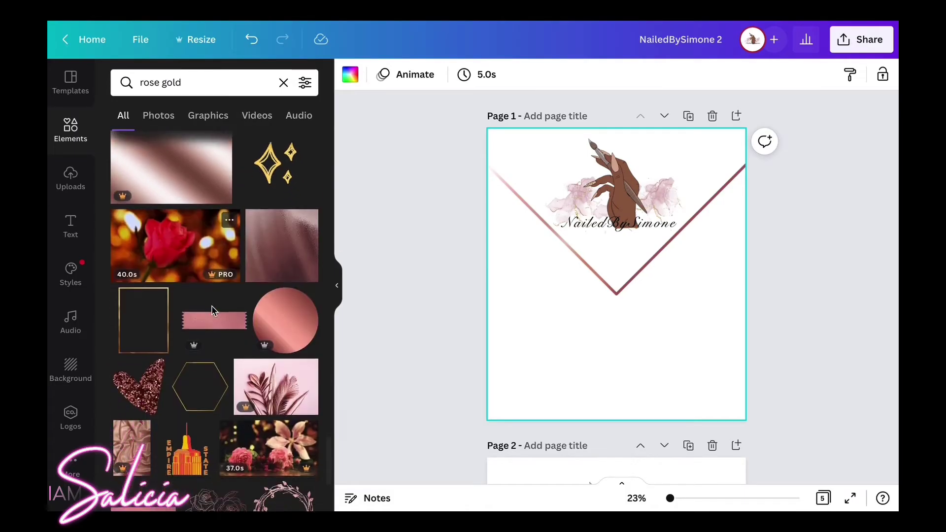
{"action": "scroll", "coordinate": [211, 306], "scroll_direction": "down", "scroll_amount": 1}
Add a rose-gold circle and position it at the lower left beneath the V.
{"action": "left_click", "coordinate": [273, 288]}
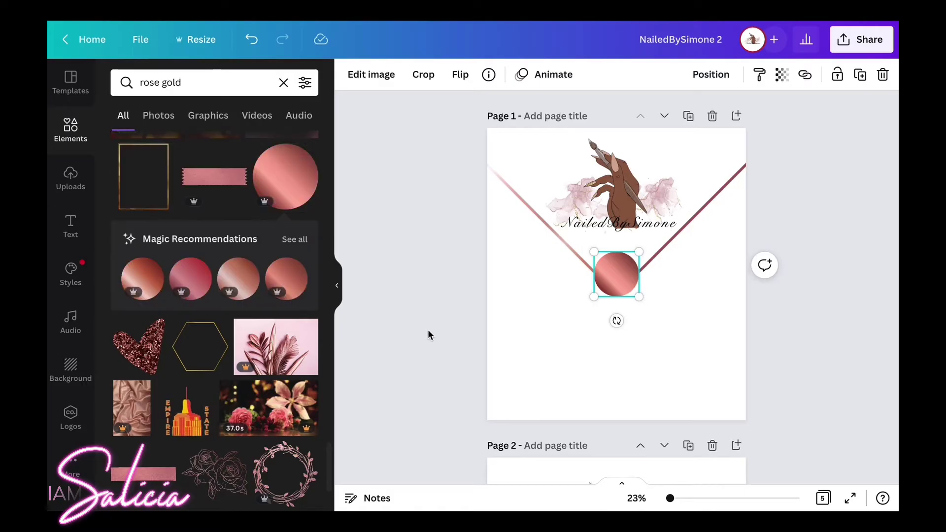
{"action": "left_click_drag", "start_coordinate": [607, 278], "coordinate": [518, 354]}
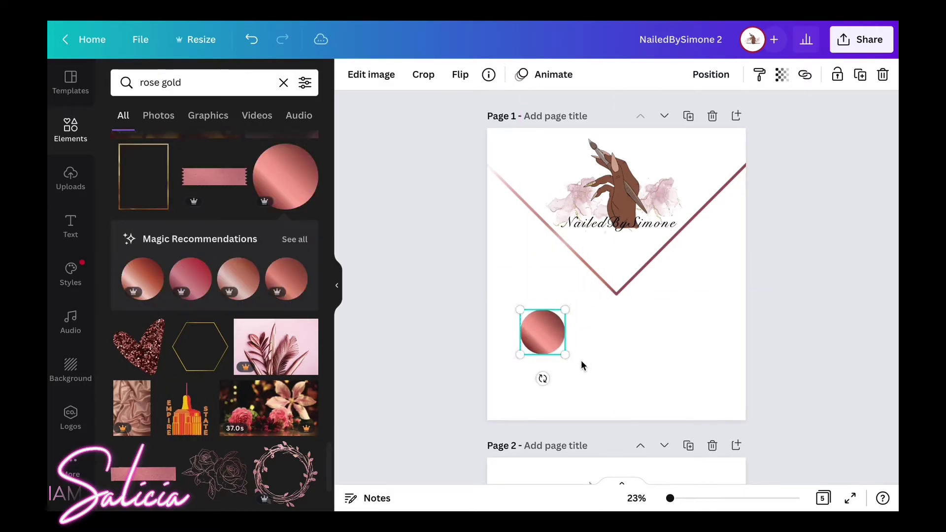
{"action": "left_click", "coordinate": [525, 365]}
{"action": "left_click", "coordinate": [535, 337]}
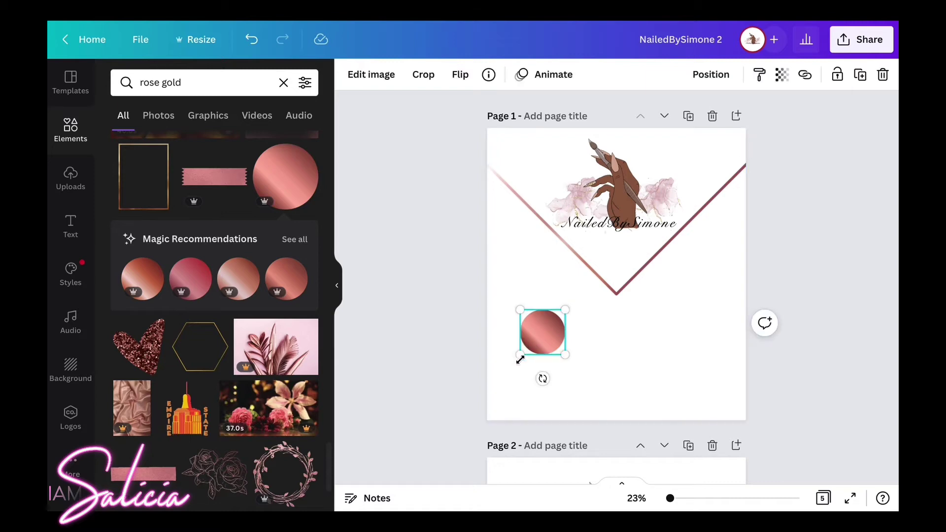
{"action": "left_click_drag", "start_coordinate": [546, 324], "coordinate": [546, 308]}
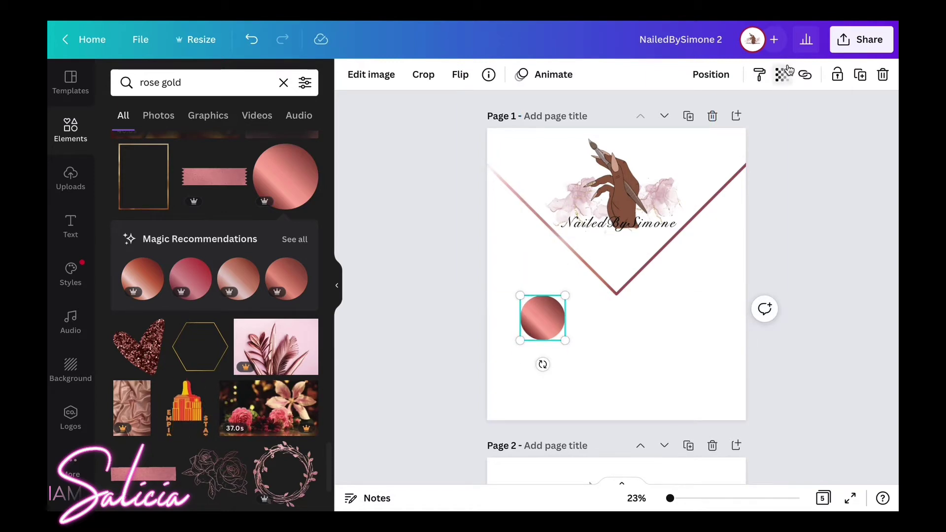
Duplicate the circle and place the copy to the right of the original.
{"action": "left_click", "coordinate": [859, 74]}
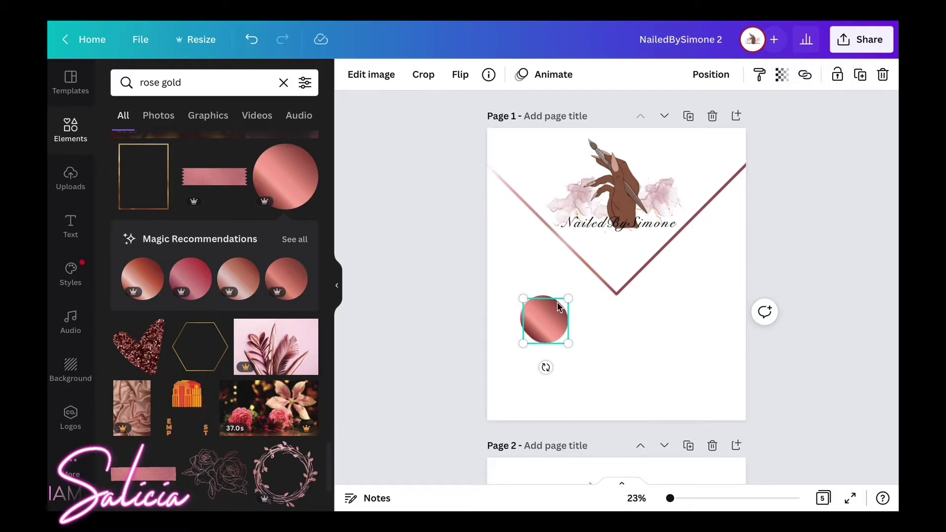
{"action": "left_click_drag", "start_coordinate": [550, 316], "coordinate": [698, 317]}
{"action": "left_click", "coordinate": [537, 318]}
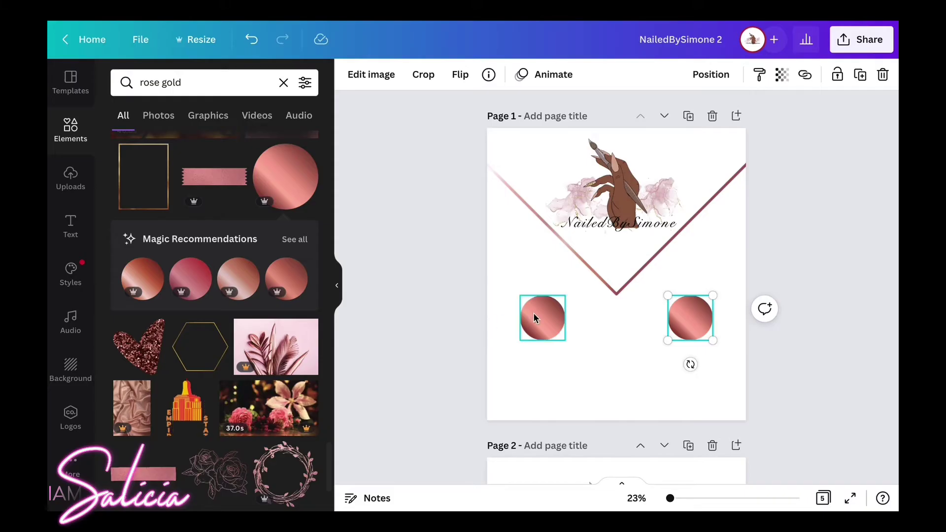
{"action": "left_click_drag", "start_coordinate": [536, 318], "coordinate": [546, 317]}
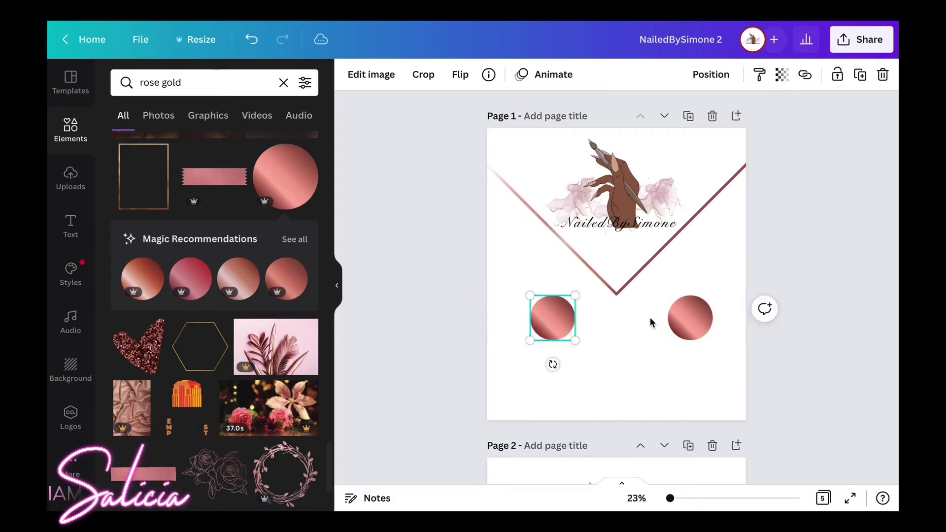
{"action": "mouse_move", "coordinate": [689, 317]}
{"action": "left_mouse_down"}
{"action": "mouse_move", "coordinate": [676, 311]}
{"action": "mouse_move", "coordinate": [683, 315]}
{"action": "left_mouse_up"}
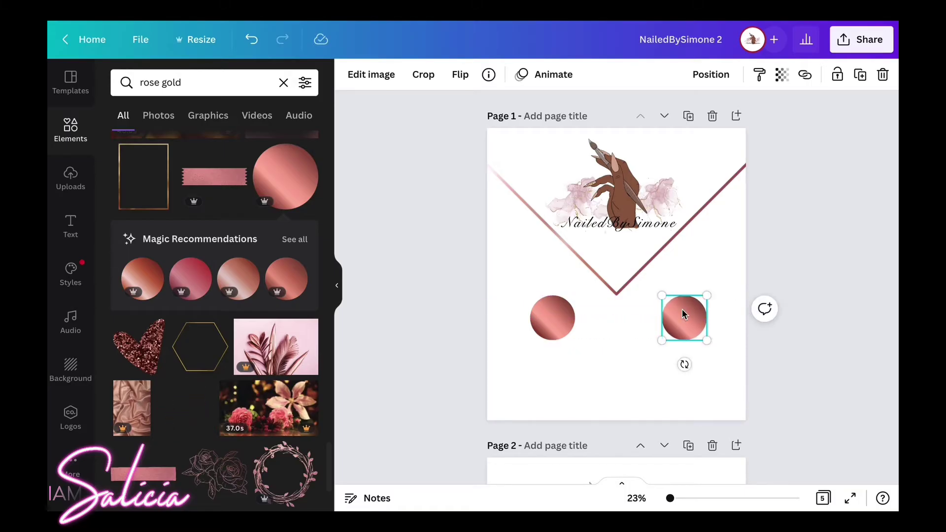
Fine-tune both circles' positions so the pair is aligned and evenly spaced.
{"action": "left_click", "coordinate": [595, 371]}
{"action": "left_click_drag", "start_coordinate": [540, 324], "coordinate": [544, 326]}
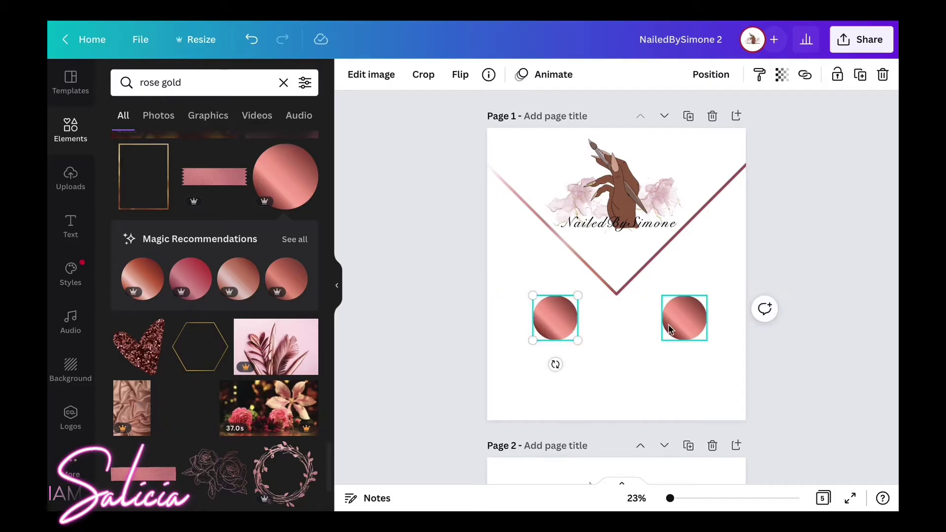
{"action": "left_click", "coordinate": [688, 317]}
{"action": "left_click_drag", "start_coordinate": [688, 318], "coordinate": [680, 317]}
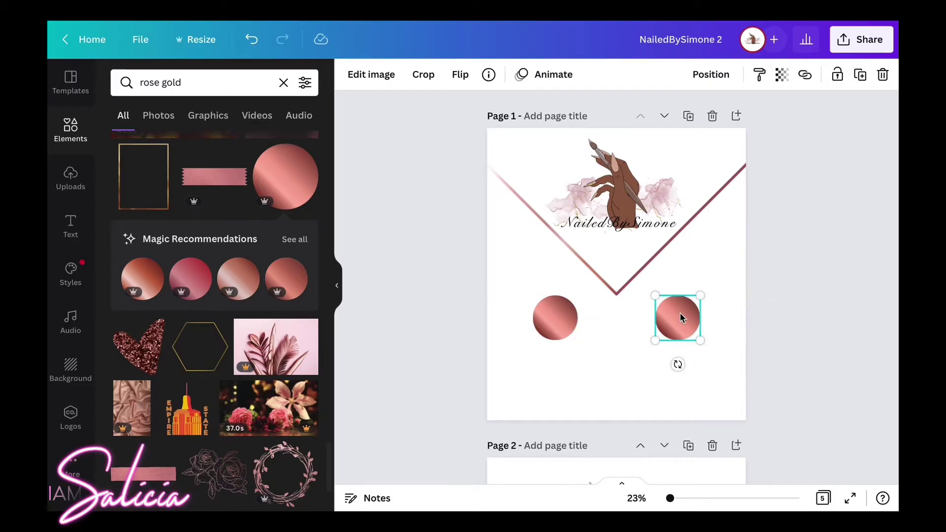
{"action": "left_click", "coordinate": [610, 368]}
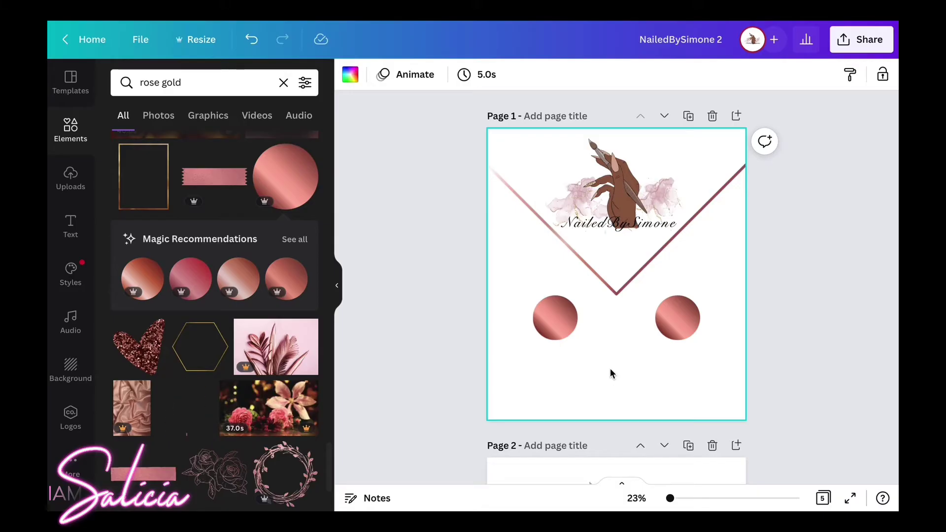
Search Elements for 'location' and place the white heart location pin on the left rose-gold circle.
{"action": "left_click", "coordinate": [226, 74]}
{"action": "type", "text": "lo"}
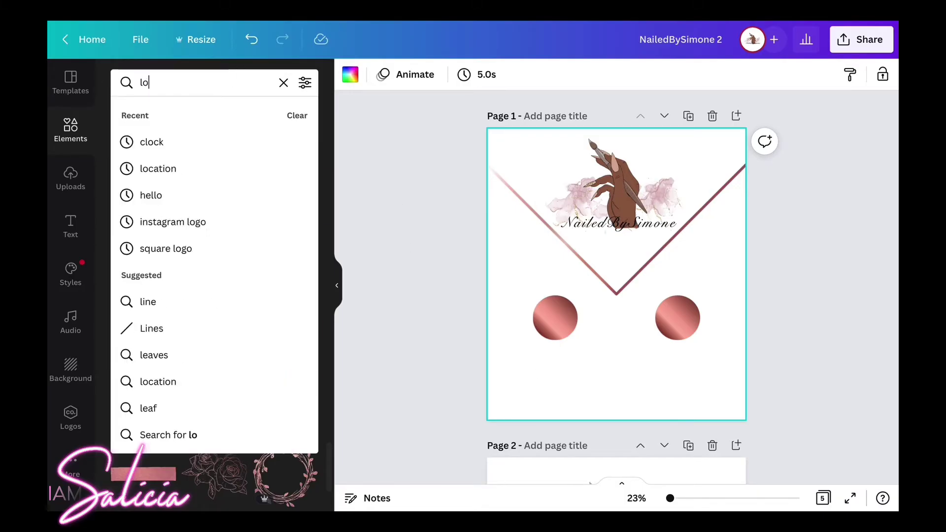
{"action": "type", "text": "cation"}
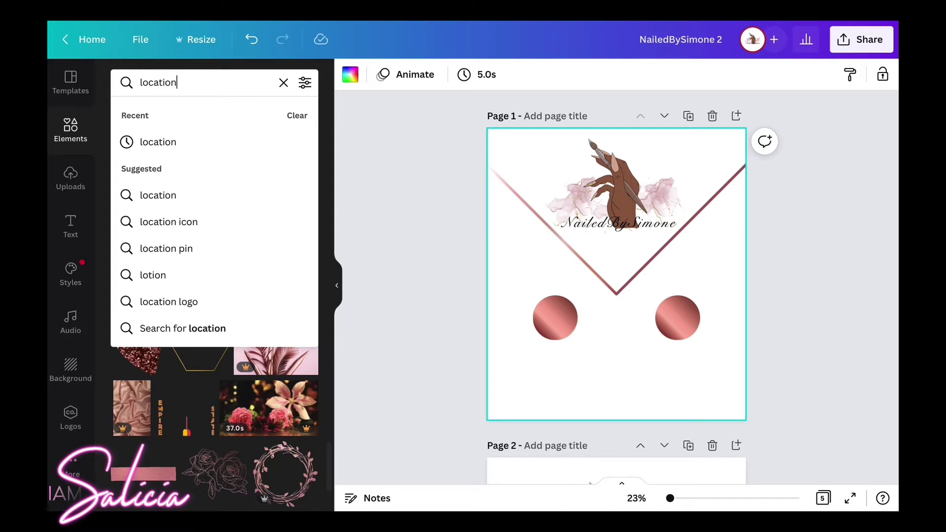
{"action": "key", "text": "Return"}
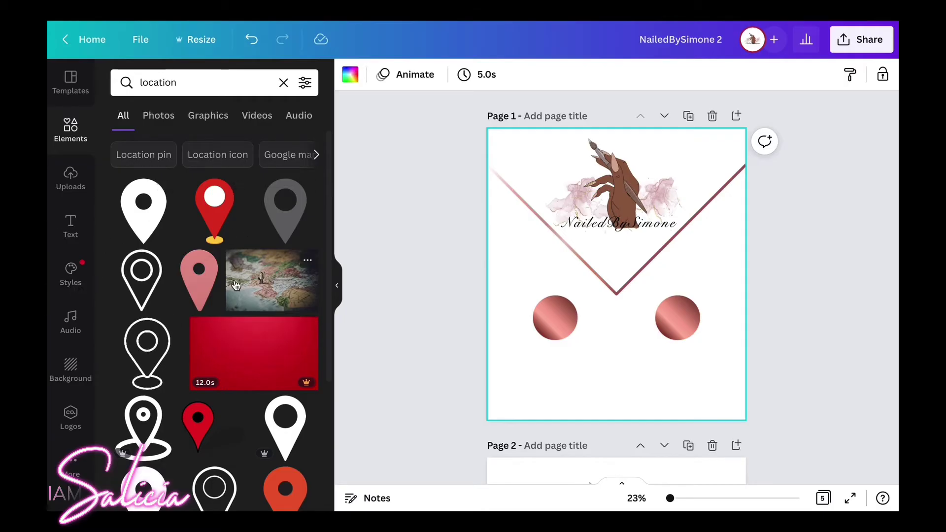
{"action": "scroll", "coordinate": [259, 302], "scroll_direction": "down", "scroll_amount": 3}
{"action": "scroll", "coordinate": [231, 368], "scroll_direction": "down", "scroll_amount": 5}
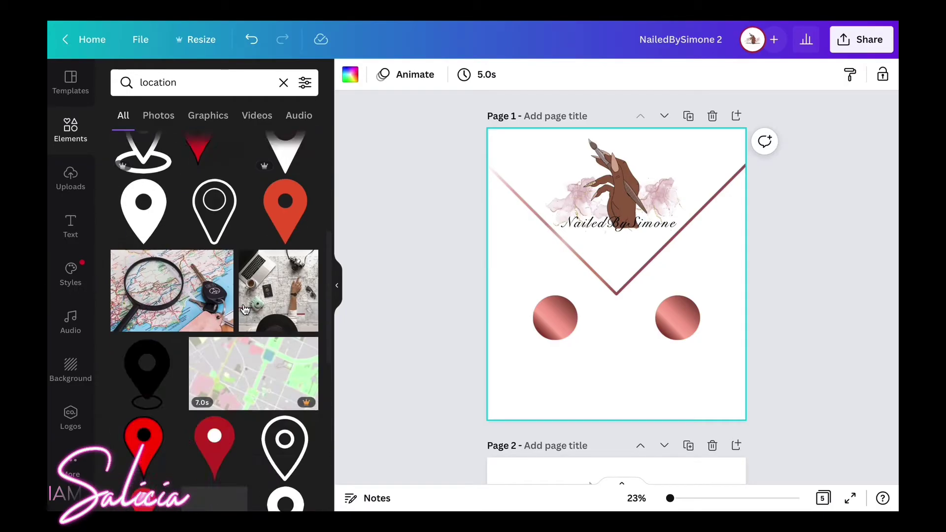
{"action": "scroll", "coordinate": [230, 304], "scroll_direction": "down", "scroll_amount": 15}
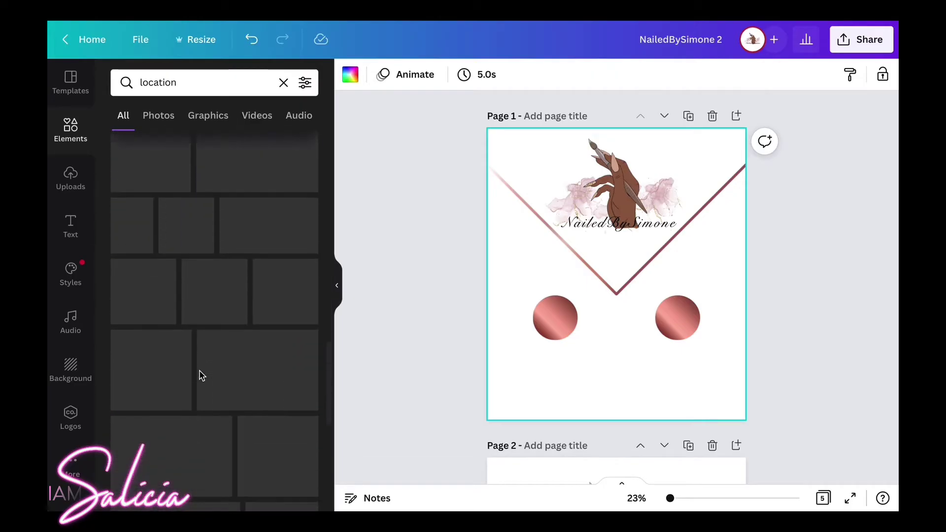
{"action": "scroll", "coordinate": [206, 357], "scroll_direction": "down", "scroll_amount": 6}
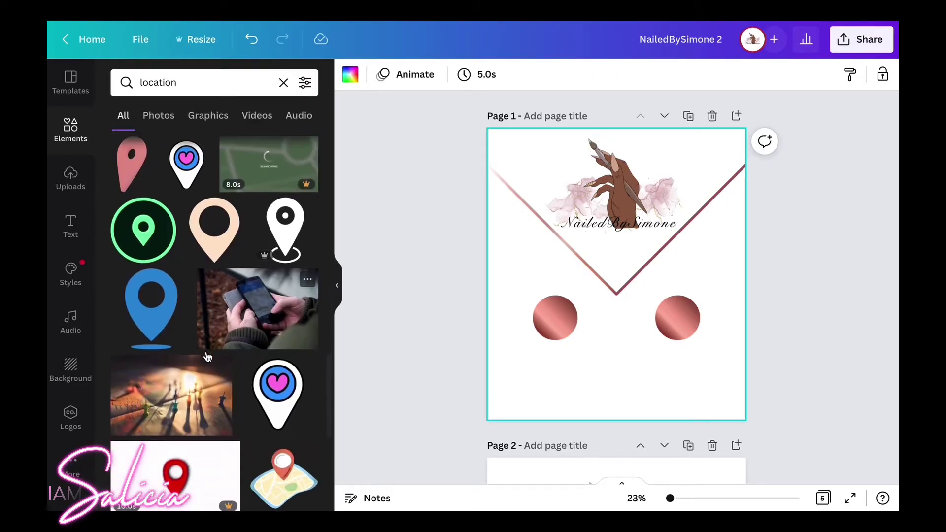
{"action": "scroll", "coordinate": [217, 335], "scroll_direction": "down", "scroll_amount": 5}
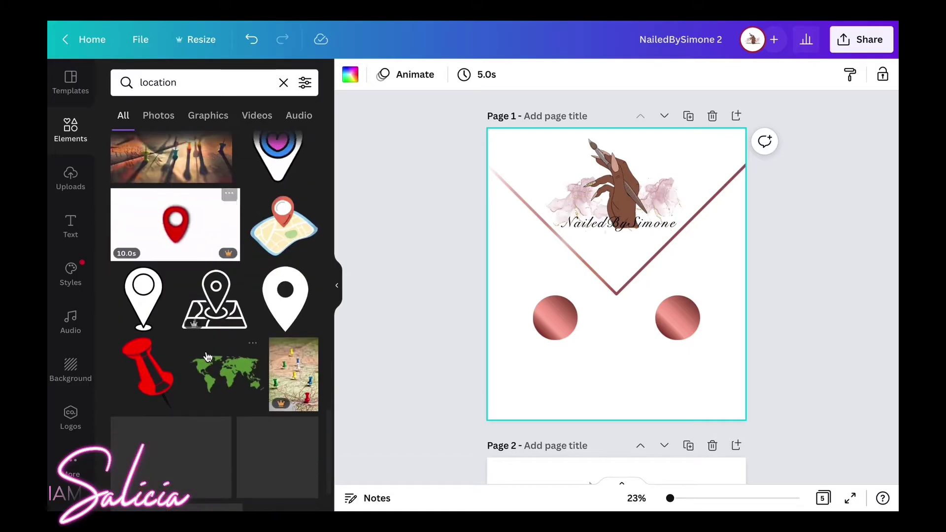
{"action": "scroll", "coordinate": [220, 322], "scroll_direction": "down", "scroll_amount": 4}
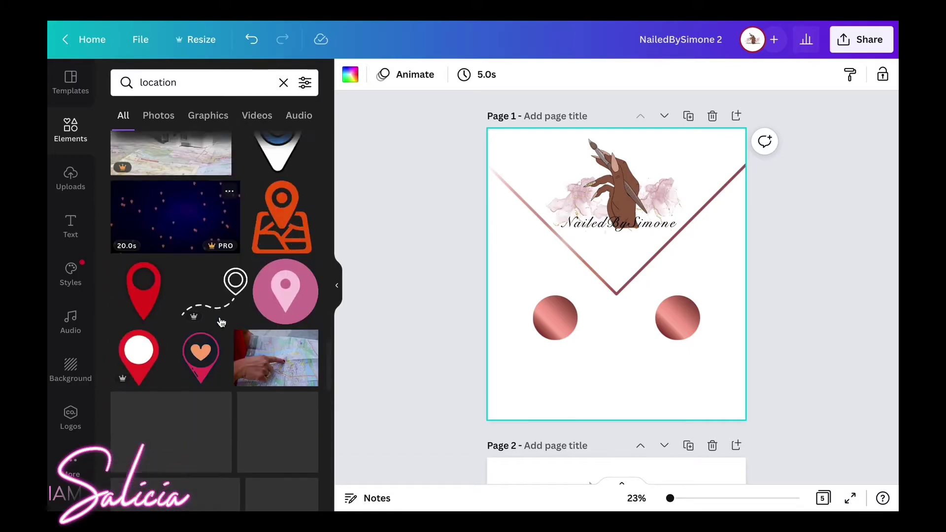
{"action": "scroll", "coordinate": [221, 322], "scroll_direction": "down", "scroll_amount": 4}
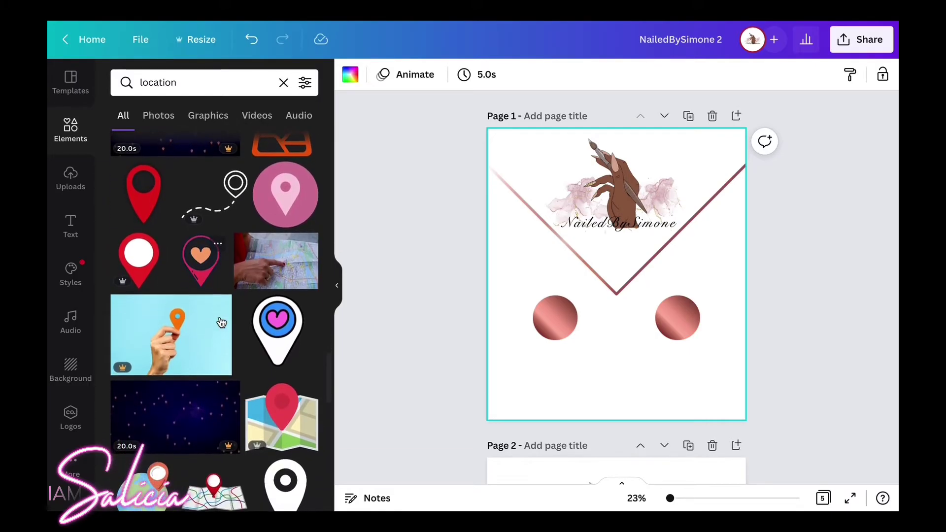
{"action": "scroll", "coordinate": [221, 322], "scroll_direction": "down", "scroll_amount": 4}
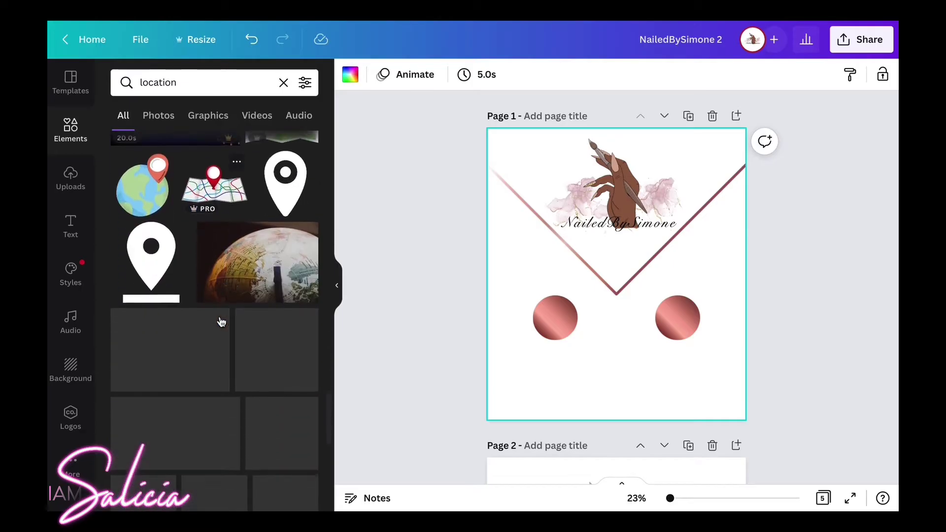
{"action": "scroll", "coordinate": [220, 321], "scroll_direction": "down", "scroll_amount": 3}
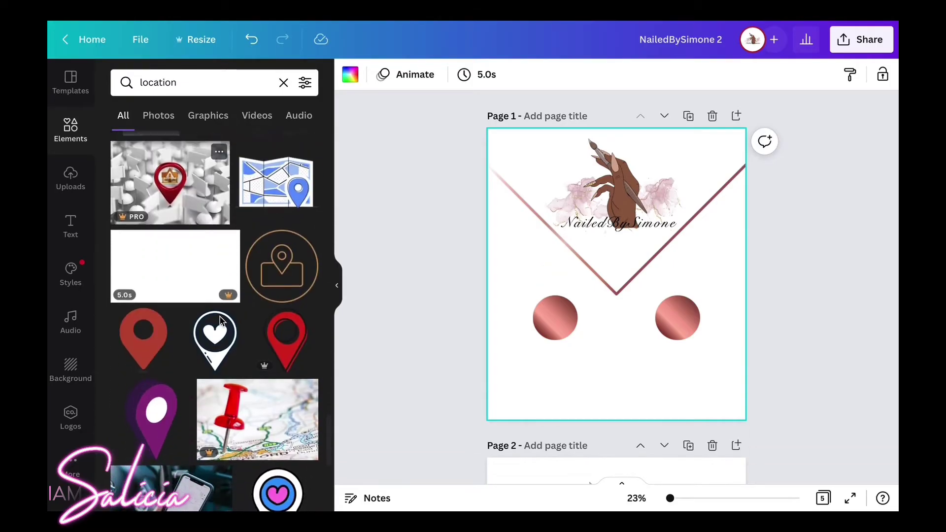
{"action": "left_click", "coordinate": [220, 285]}
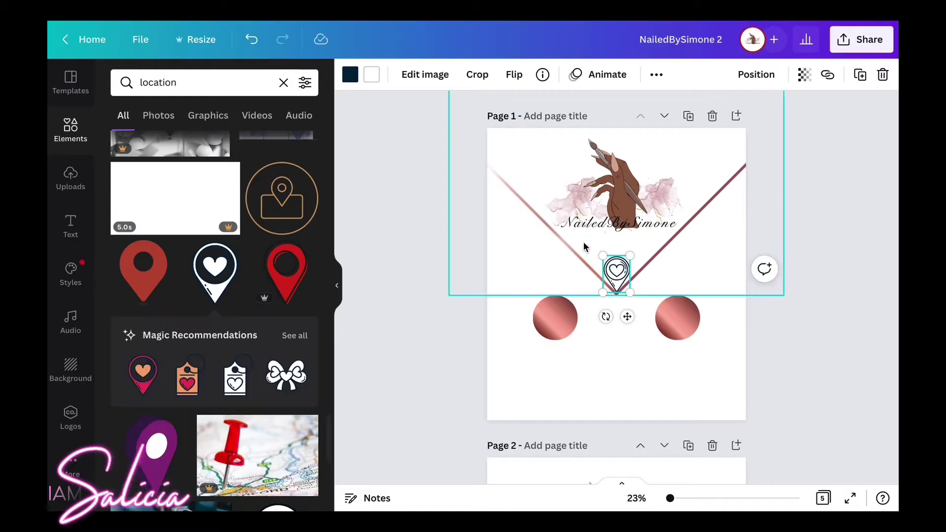
{"action": "left_click_drag", "start_coordinate": [615, 275], "coordinate": [556, 317]}
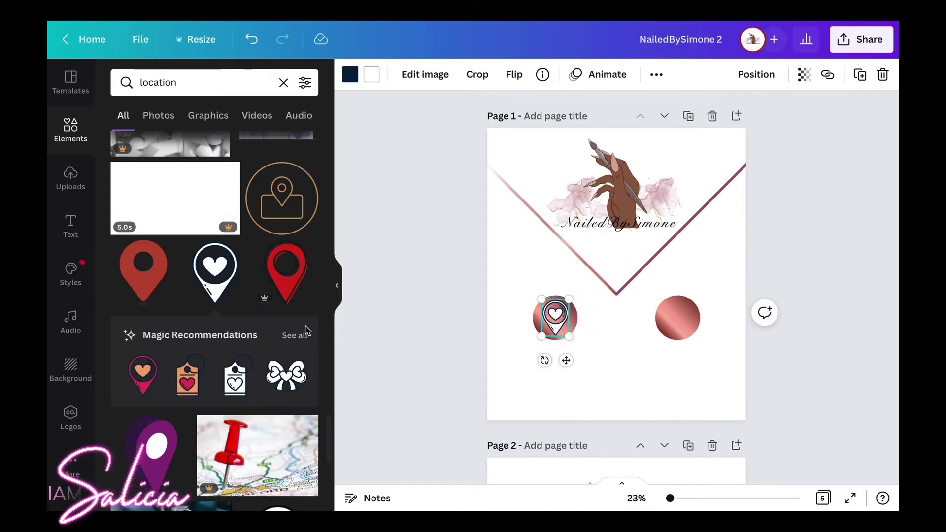
{"action": "left_click", "coordinate": [251, 85]}
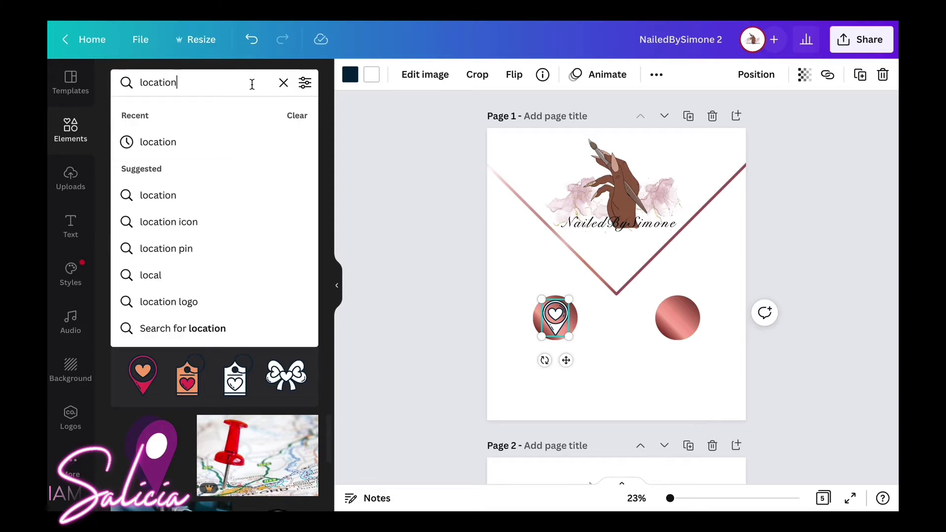
Search 'time', add the Roman-numeral clock, shrink it to 256×256 and place it on the right circle.
{"action": "left_click_drag", "start_coordinate": [253, 85], "coordinate": [138, 82]}
{"action": "type", "text": "time"}
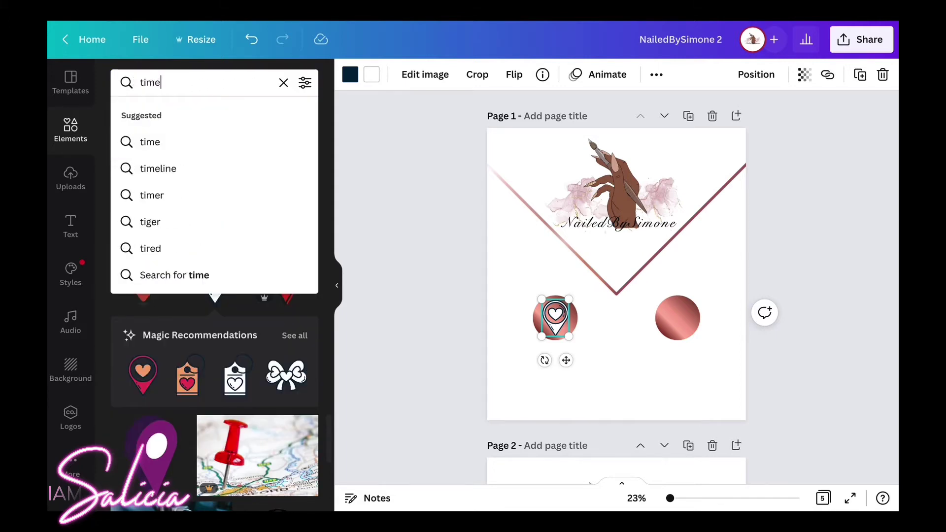
{"action": "key", "text": "Return"}
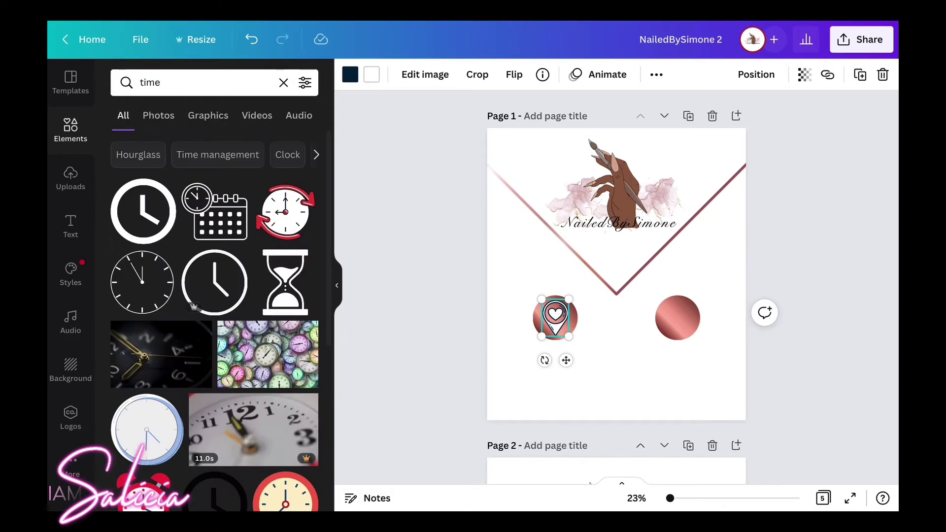
{"action": "scroll", "coordinate": [199, 345], "scroll_direction": "down", "scroll_amount": 8}
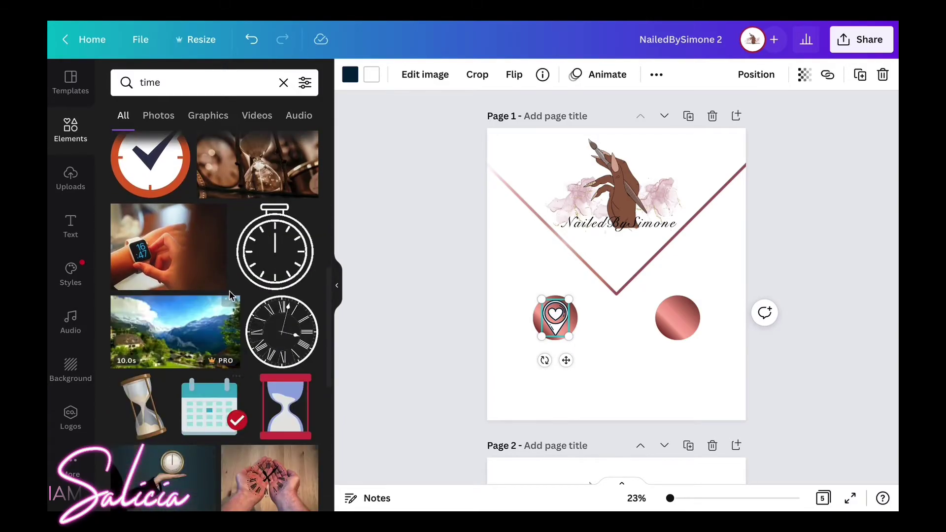
{"action": "scroll", "coordinate": [229, 291], "scroll_direction": "down", "scroll_amount": 5}
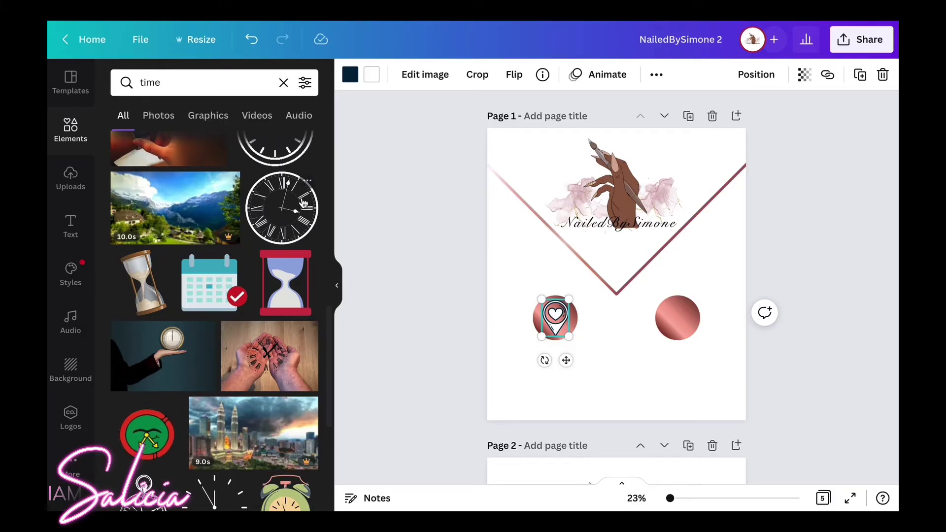
{"action": "left_click", "coordinate": [282, 208]}
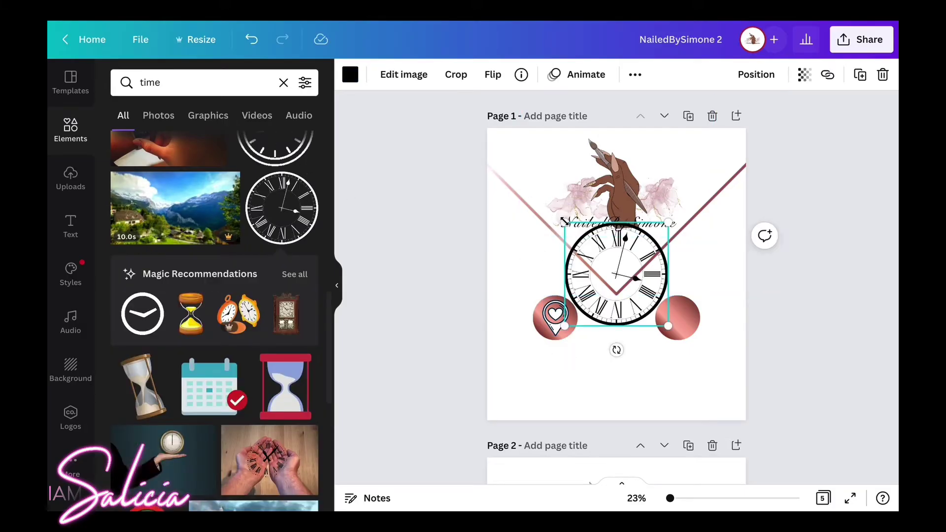
{"action": "left_click_drag", "start_coordinate": [564, 223], "coordinate": [659, 269]}
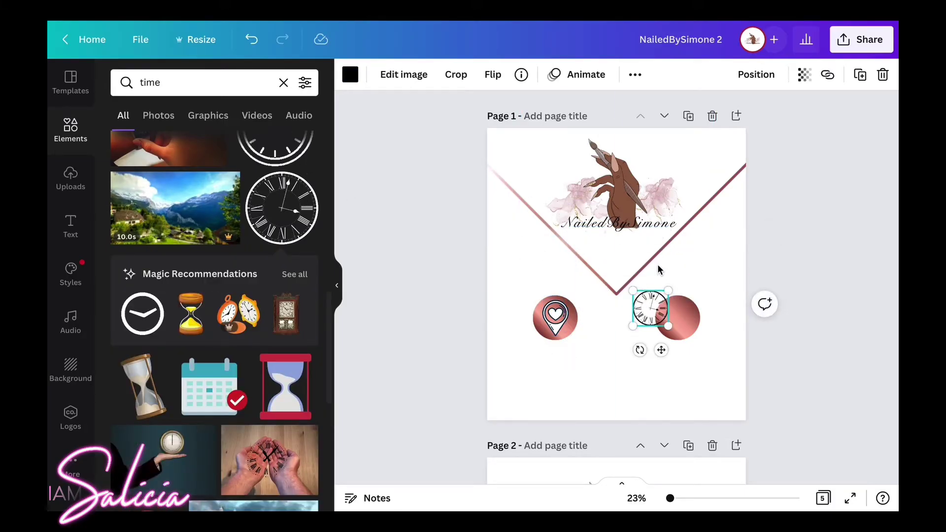
{"action": "left_click_drag", "start_coordinate": [646, 309], "coordinate": [673, 318]}
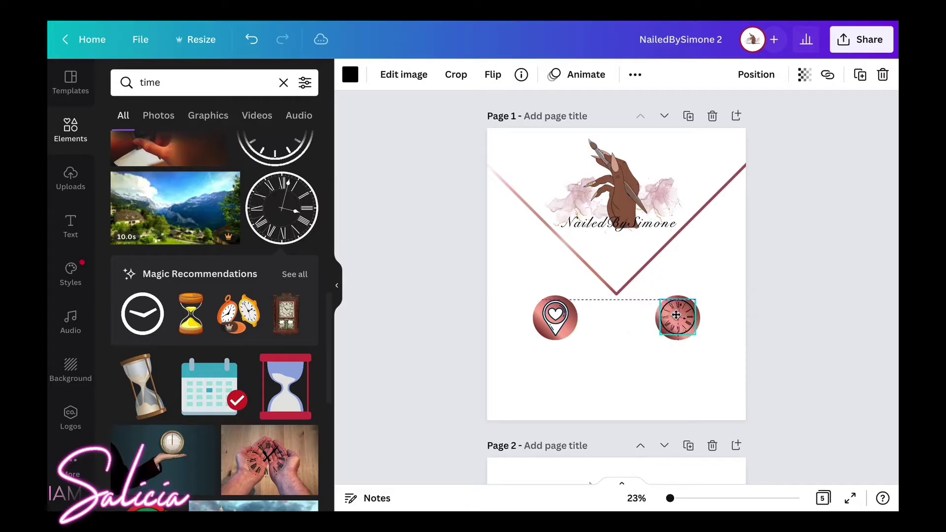
{"action": "left_click", "coordinate": [592, 367]}
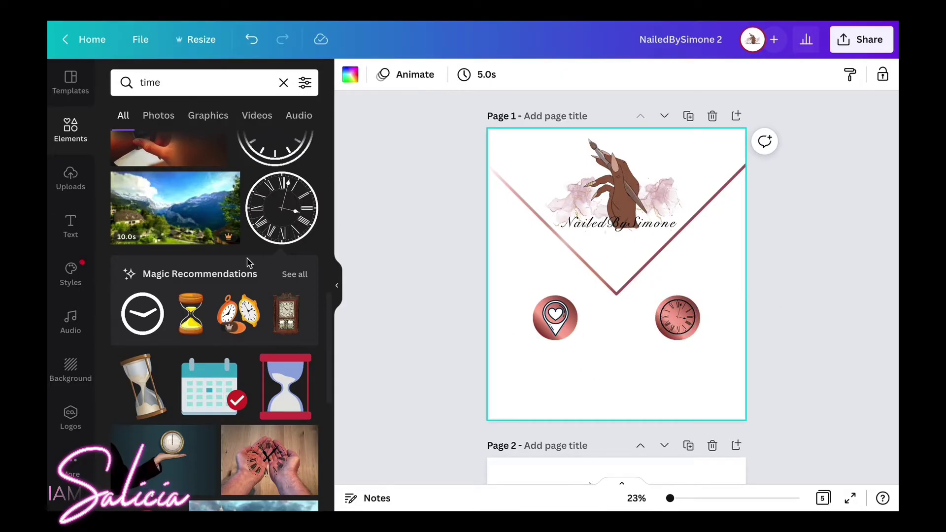
{"action": "scroll", "coordinate": [247, 262], "scroll_direction": "down", "scroll_amount": 2}
{"action": "scroll", "coordinate": [232, 306], "scroll_direction": "down", "scroll_amount": 3}
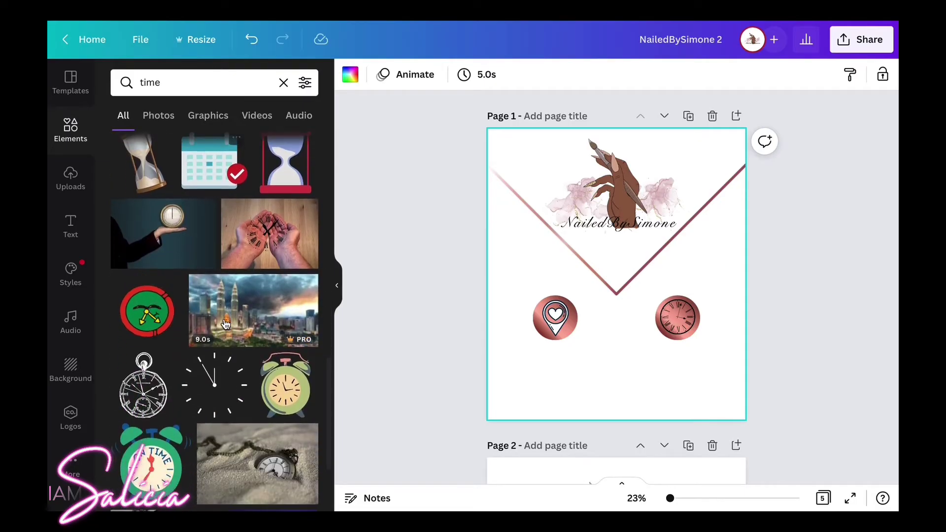
{"action": "scroll", "coordinate": [225, 324], "scroll_direction": "down", "scroll_amount": 3}
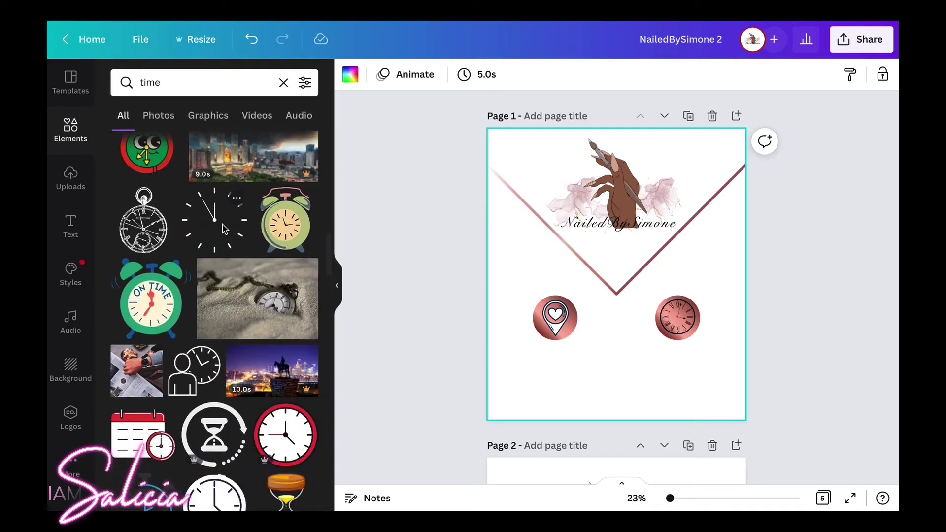
{"action": "left_click", "coordinate": [223, 229]}
{"action": "key", "text": "Delete"}
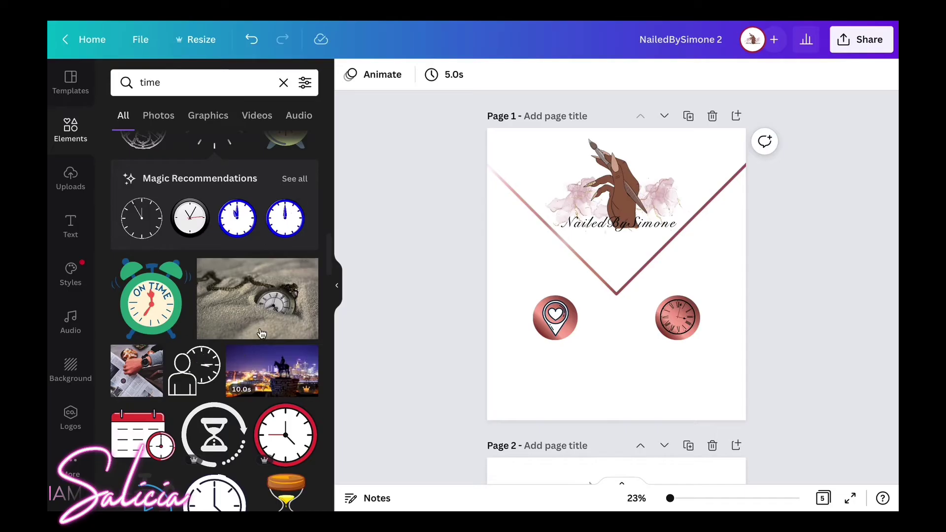
{"action": "scroll", "coordinate": [200, 372], "scroll_direction": "down", "scroll_amount": 3}
{"action": "scroll", "coordinate": [200, 372], "scroll_direction": "down", "scroll_amount": 5}
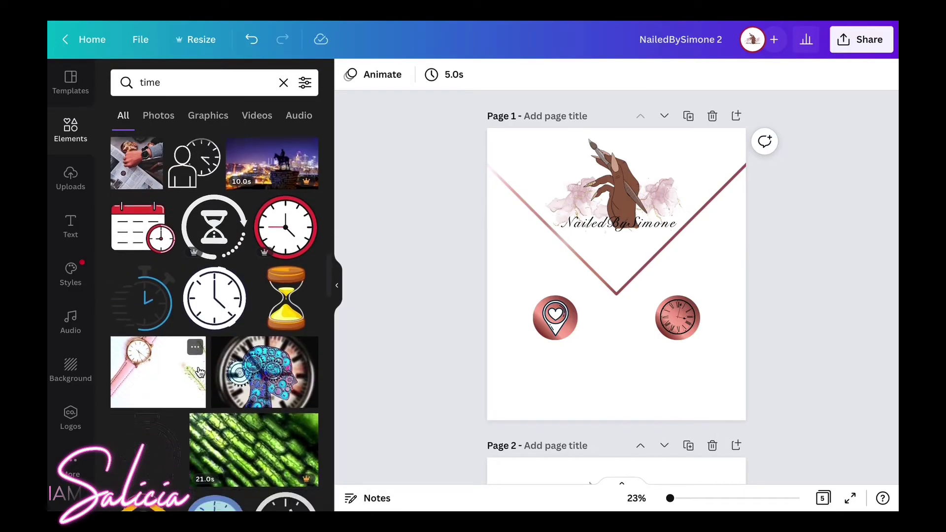
{"action": "scroll", "coordinate": [200, 372], "scroll_direction": "down", "scroll_amount": 3}
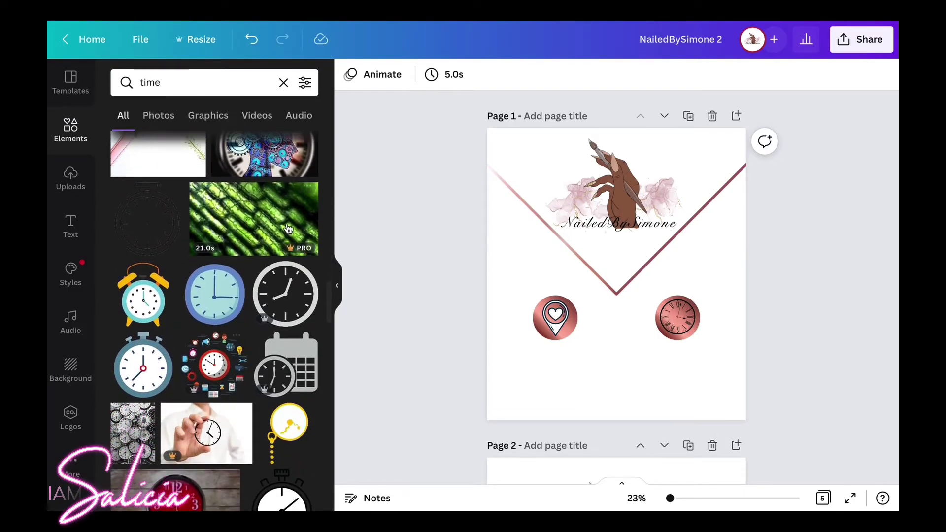
{"action": "scroll", "coordinate": [288, 226], "scroll_direction": "down", "scroll_amount": 6}
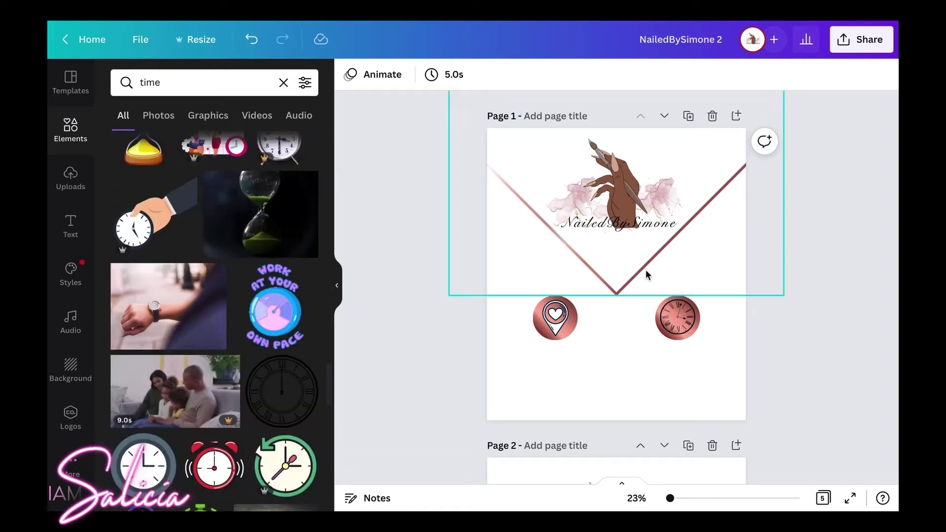
Recolour the Roman-numeral clock's black lines white, then bring up the Text panel.
{"action": "left_click", "coordinate": [663, 315]}
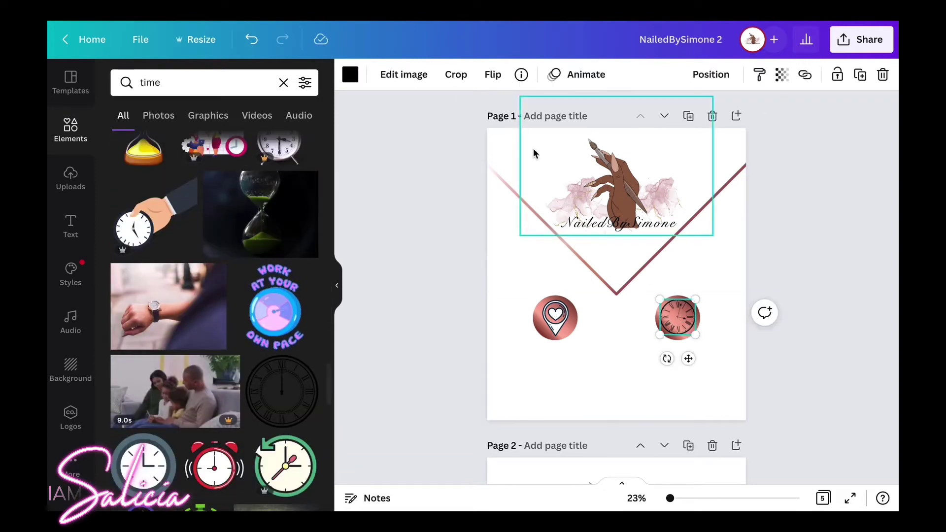
{"action": "left_click", "coordinate": [350, 75]}
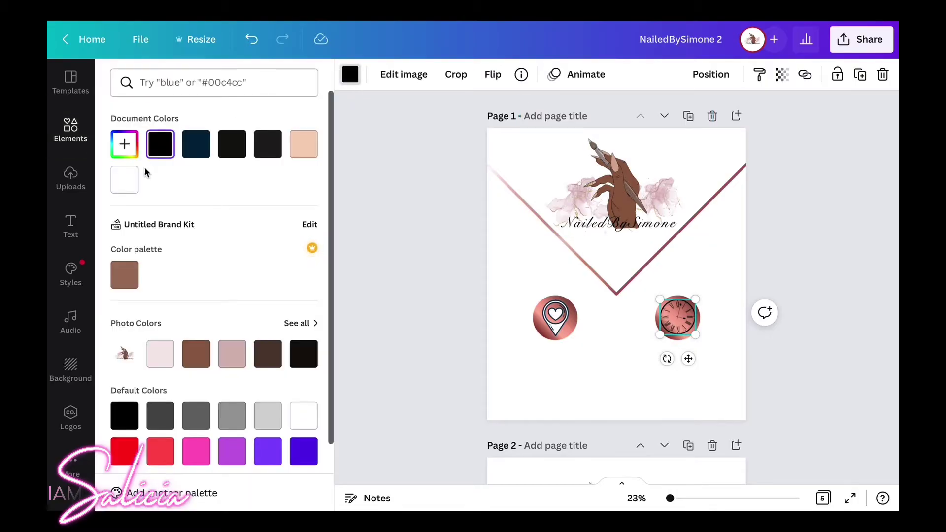
{"action": "left_click", "coordinate": [129, 184]}
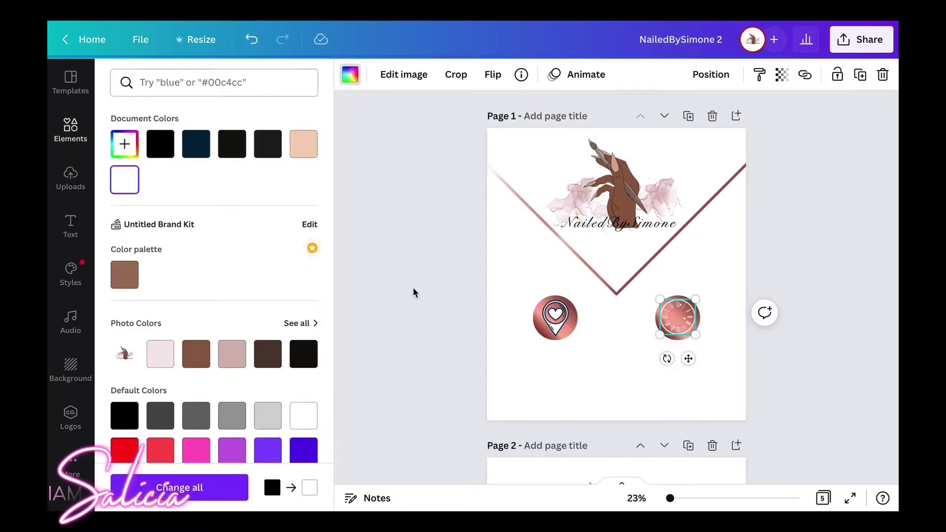
{"action": "left_click", "coordinate": [586, 354]}
{"action": "left_click", "coordinate": [586, 355]}
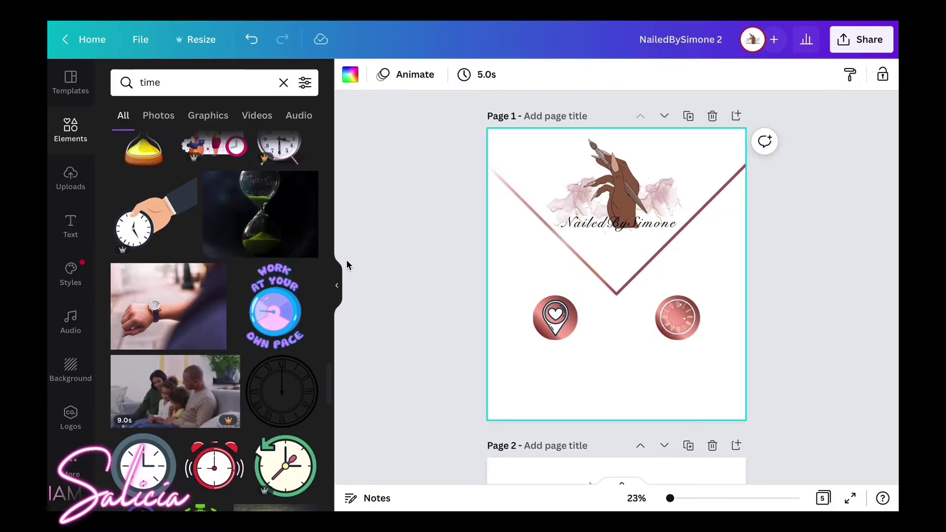
{"action": "scroll", "coordinate": [247, 222], "scroll_direction": "down", "scroll_amount": 3}
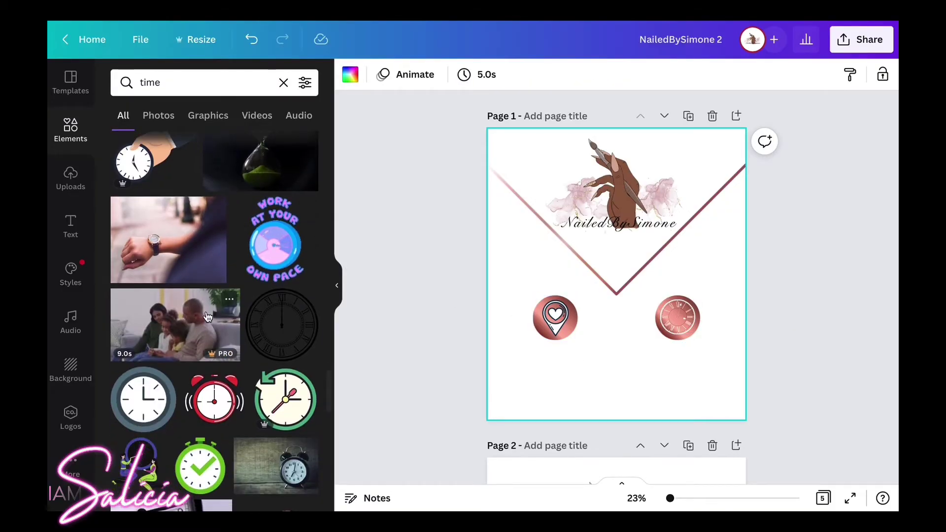
{"action": "left_click", "coordinate": [67, 230]}
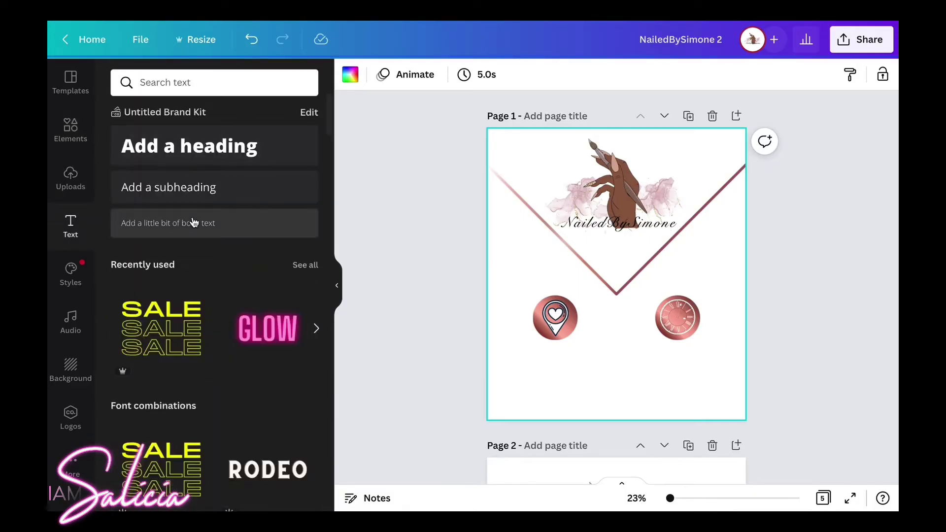
Add a body text box, narrow it, and place it below the heart pin circle.
{"action": "scroll", "coordinate": [199, 206], "scroll_direction": "down", "scroll_amount": 1}
{"action": "left_click", "coordinate": [198, 202]}
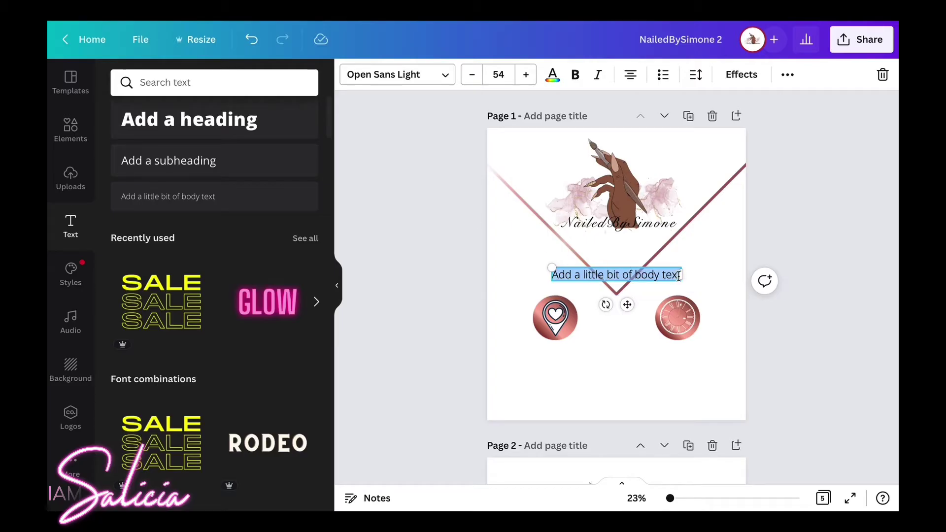
{"action": "left_click_drag", "start_coordinate": [681, 274], "coordinate": [608, 290]}
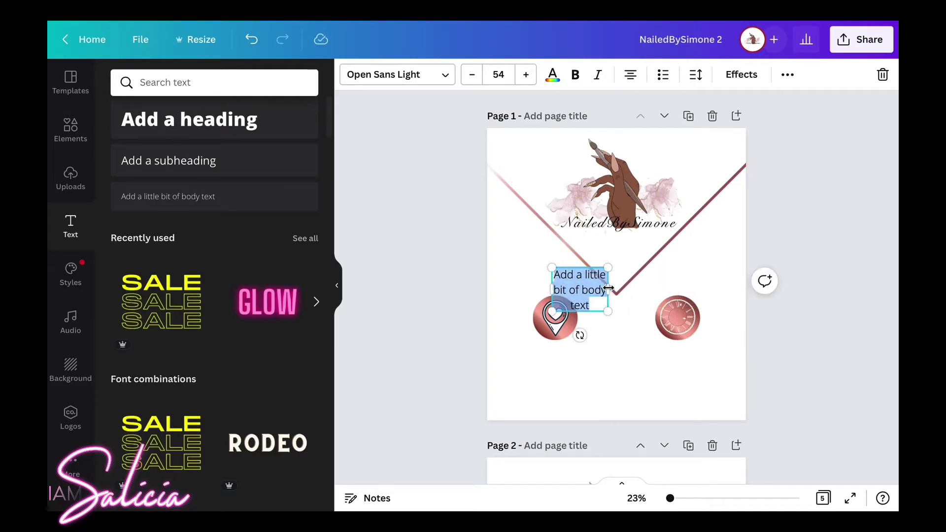
{"action": "left_click", "coordinate": [566, 353]}
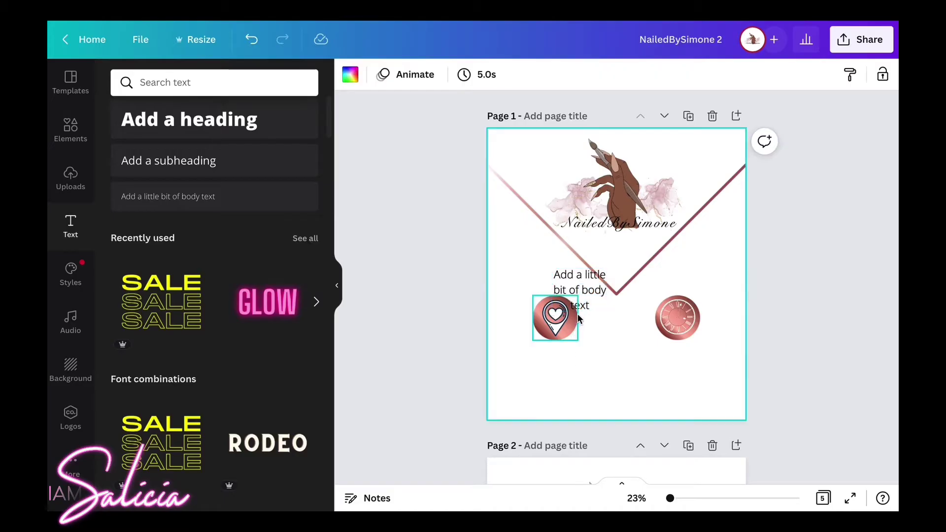
{"action": "left_click", "coordinate": [582, 284]}
{"action": "left_click_drag", "start_coordinate": [581, 285], "coordinate": [562, 377]}
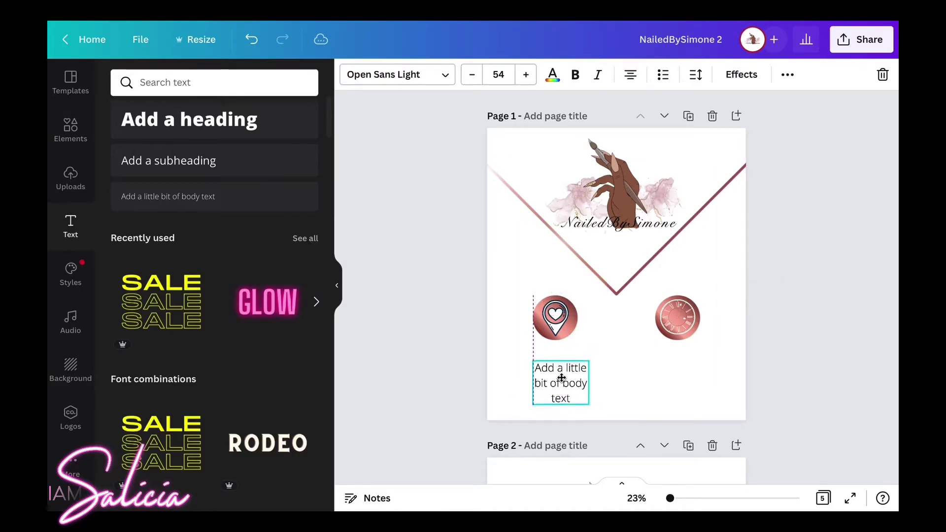
Type 'Downtown' and 'Cary NC' on two lines and reduce the font size to 44.
{"action": "double_click", "coordinate": [562, 377]}
{"action": "type", "text": "Downtown"}
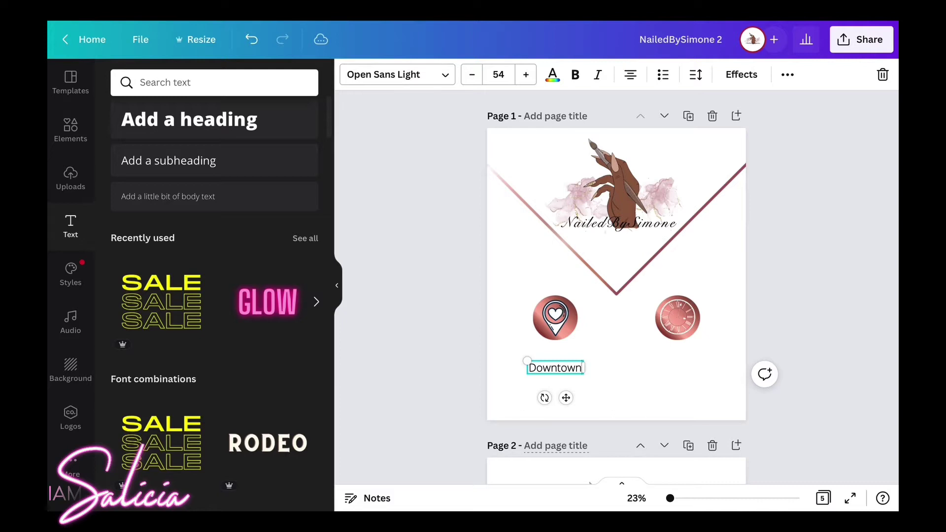
{"action": "key", "text": "Return"}
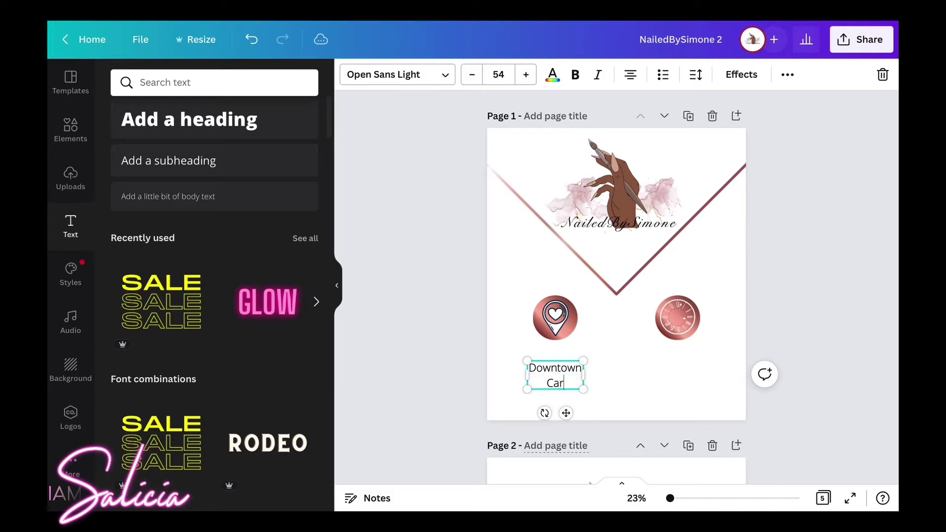
{"action": "type", "text": "Cary,nc"}
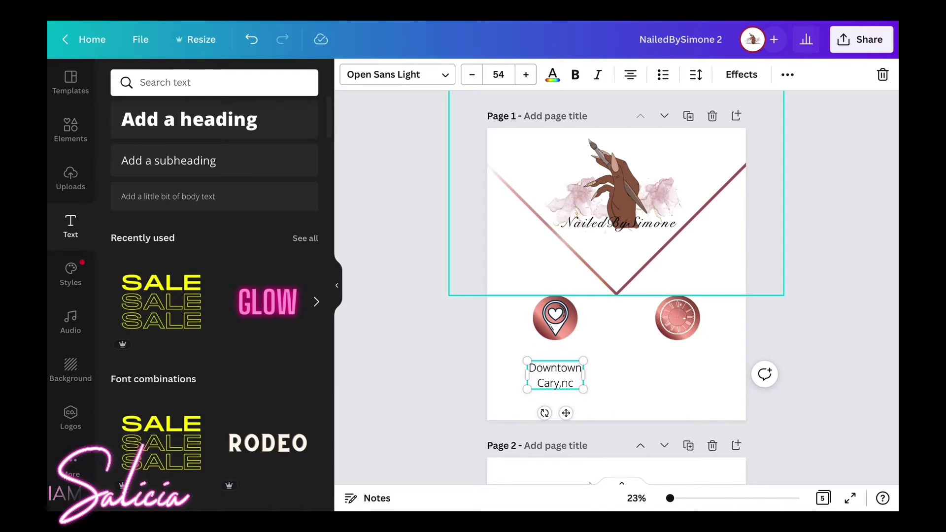
{"action": "key", "text": "BackSpace"}
{"action": "key", "text": "BackSpace"}
{"action": "type", "text": "NC"}
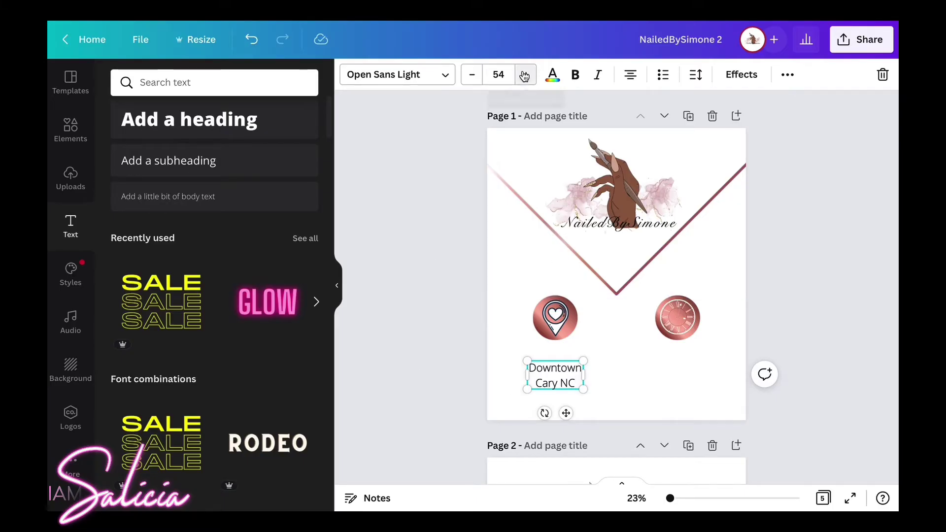
{"action": "left_click", "coordinate": [471, 75]}
{"action": "left_click", "coordinate": [471, 75]}
{"action": "left_click", "coordinate": [472, 75]}
{"action": "left_click", "coordinate": [472, 75]}
{"action": "left_click", "coordinate": [471, 75]}
{"action": "left_click", "coordinate": [472, 75]}
{"action": "left_click", "coordinate": [471, 77]}
{"action": "left_click", "coordinate": [471, 77]}
{"action": "left_click", "coordinate": [472, 77]}
{"action": "left_click", "coordinate": [472, 77]}
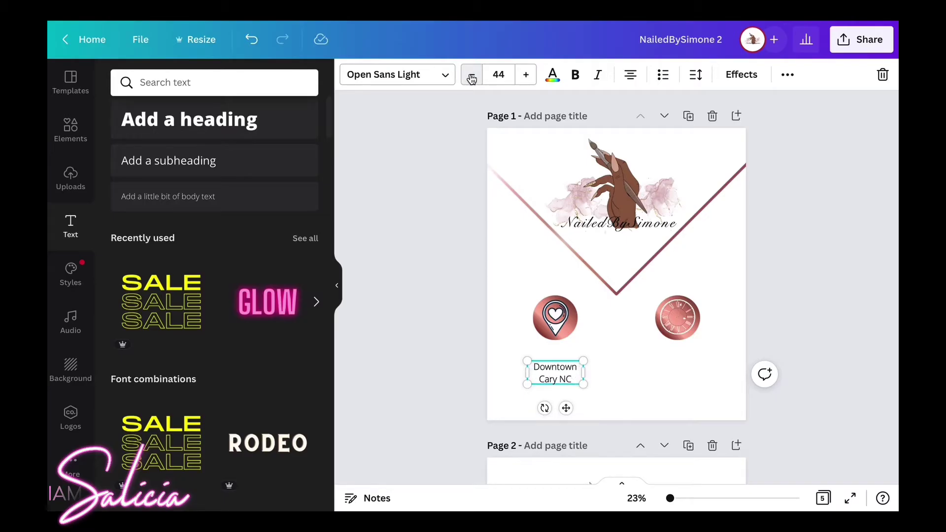
Change the location caption's font to Anonymous Pro and widen its text box.
{"action": "left_click", "coordinate": [424, 79]}
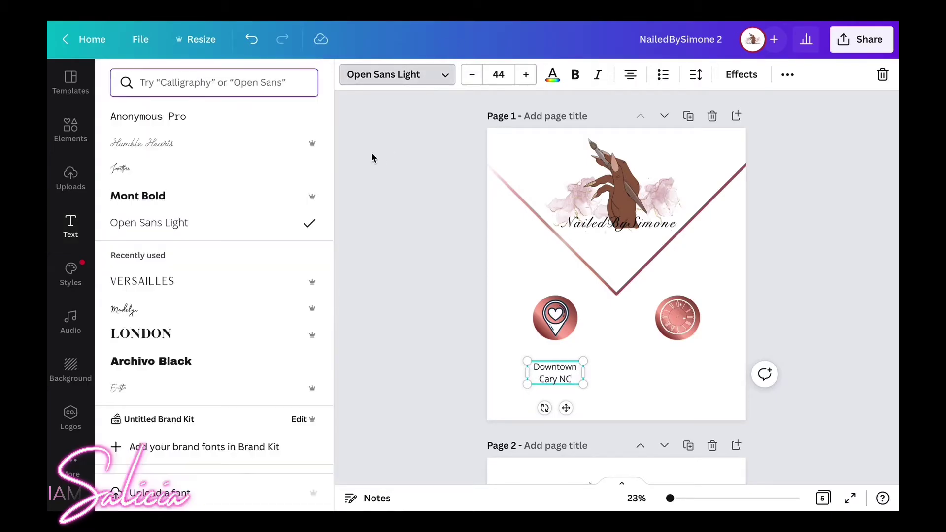
{"action": "scroll", "coordinate": [200, 309], "scroll_direction": "down", "scroll_amount": 1}
{"action": "scroll", "coordinate": [200, 308], "scroll_direction": "up", "scroll_amount": 1}
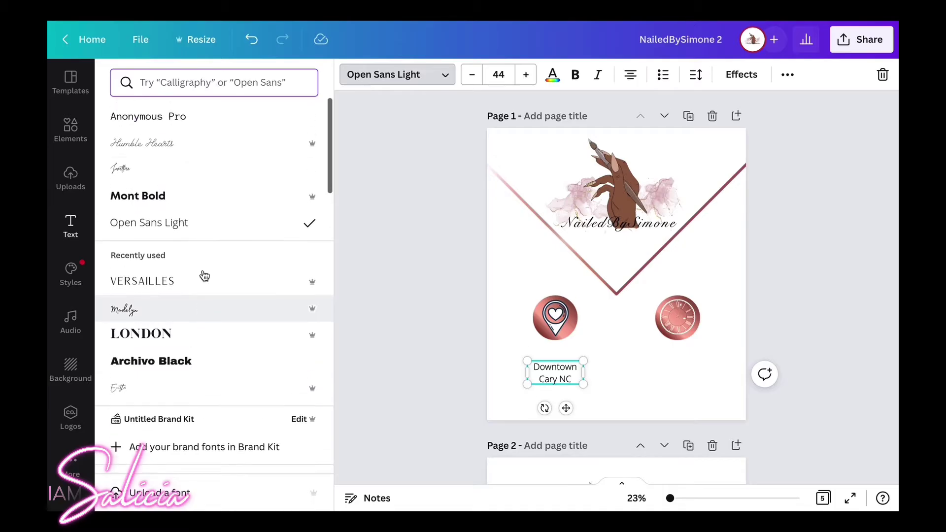
{"action": "left_click", "coordinate": [216, 123]}
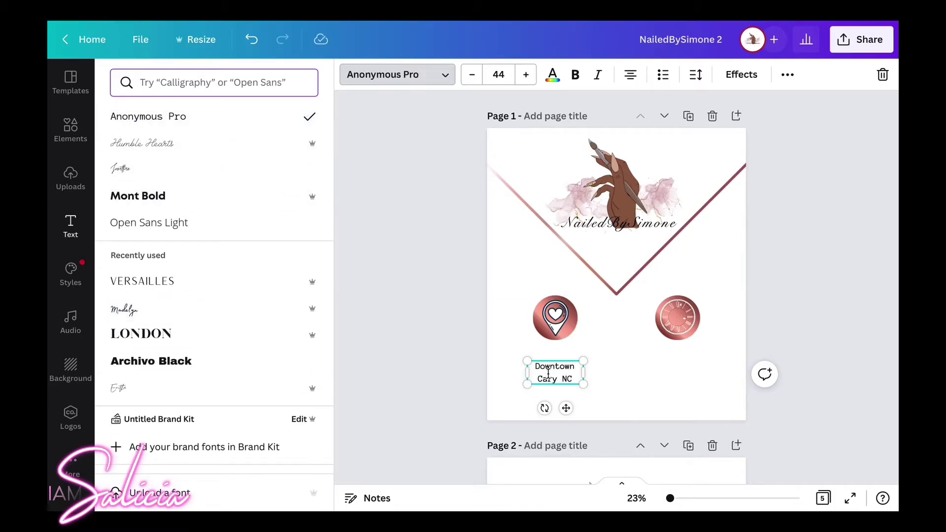
{"action": "scroll", "coordinate": [569, 373], "scroll_direction": "down", "scroll_amount": 1}
{"action": "left_click_drag", "start_coordinate": [583, 355], "coordinate": [606, 342]}
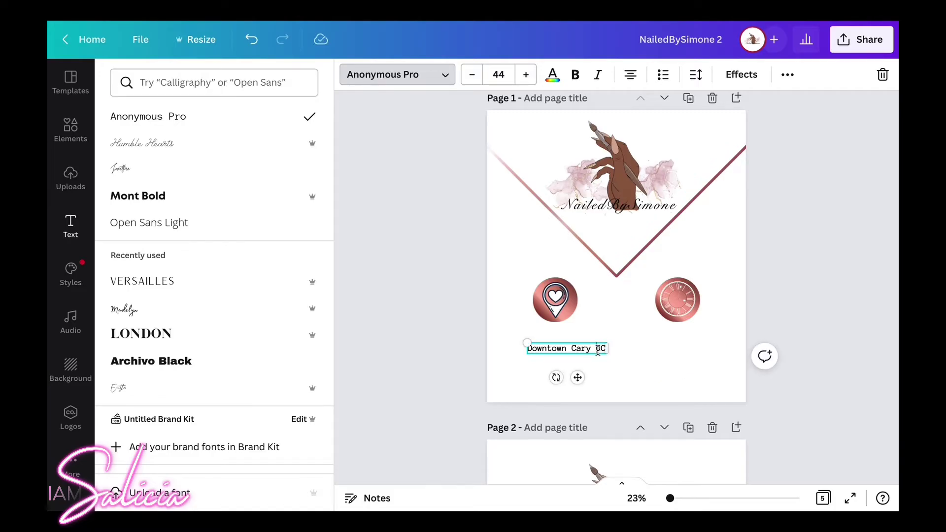
Expand the caption to 'Cary, NC' with 'Chatham St' and 'Suite 201' on new lines.
{"action": "left_click", "coordinate": [598, 350]}
{"action": "key", "text": "BackSpace"}
{"action": "type", "text": ","}
{"action": "key", "text": "Return"}
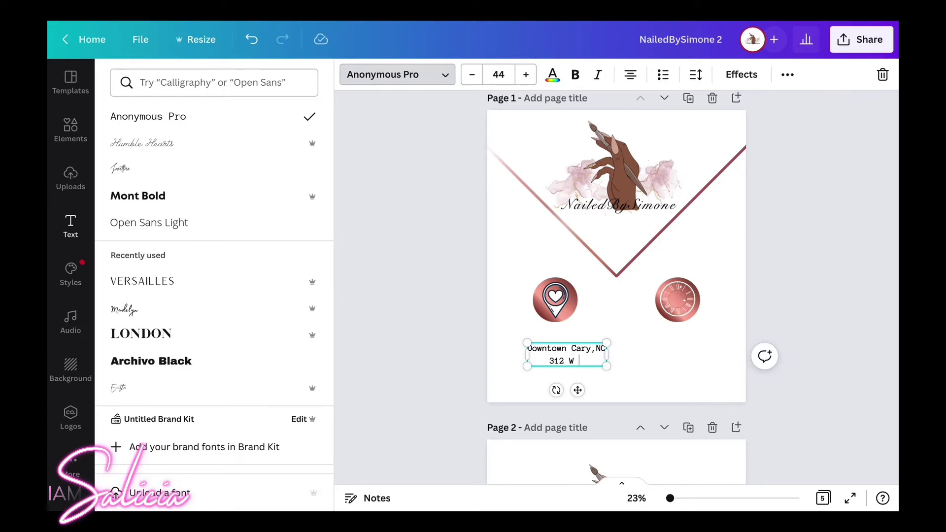
{"action": "type", "text": "Chatham St"}
{"action": "key", "text": "Return"}
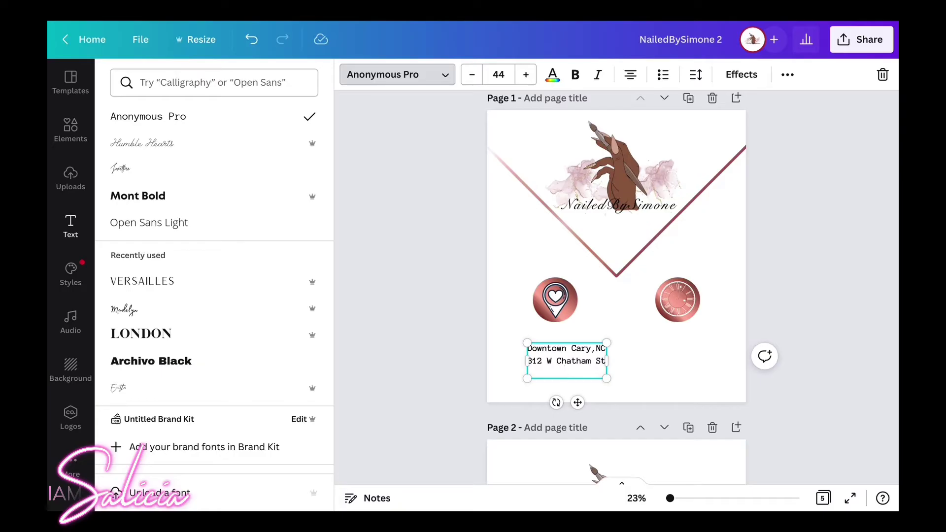
{"action": "type", "text": "suite 201"}
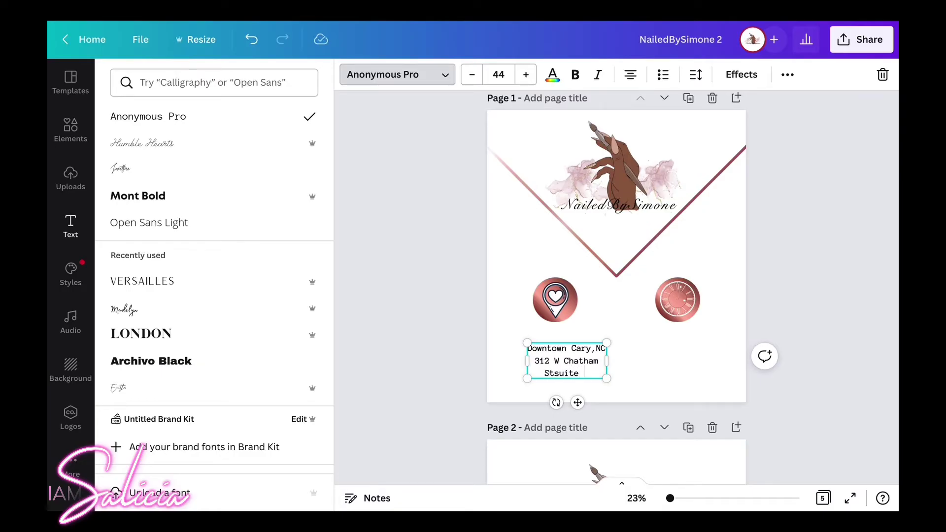
{"action": "key", "text": "BackSpace"}
{"action": "key", "text": "BackSpace"}
{"action": "key", "text": "BackSpace"}
{"action": "key", "text": "BackSpace"}
{"action": "key", "text": "BackSpace"}
{"action": "key", "text": "BackSpace"}
{"action": "key", "text": "Return"}
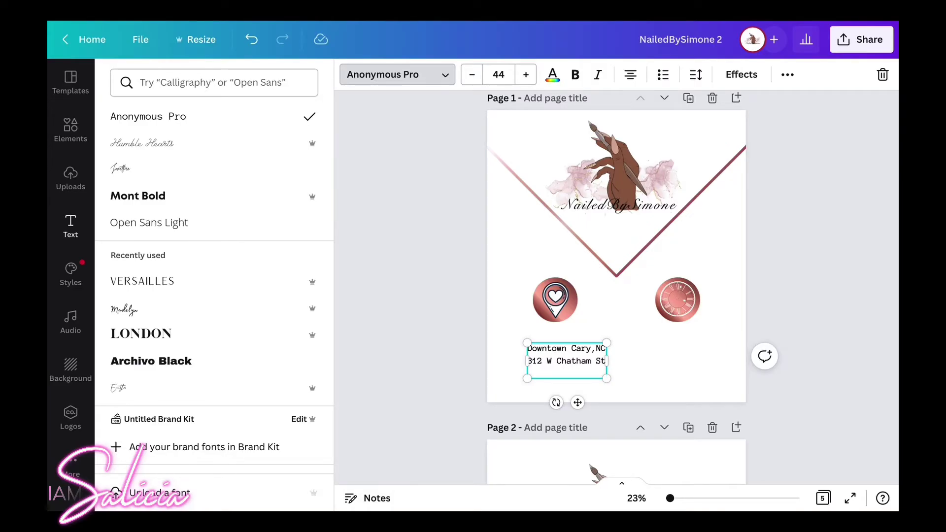
{"action": "type", "text": "Suite 201"}
{"action": "key", "text": "Escape"}
Centre the address caption under the pin icon and reselect it.
{"action": "left_click_drag", "start_coordinate": [576, 377], "coordinate": [574, 368]}
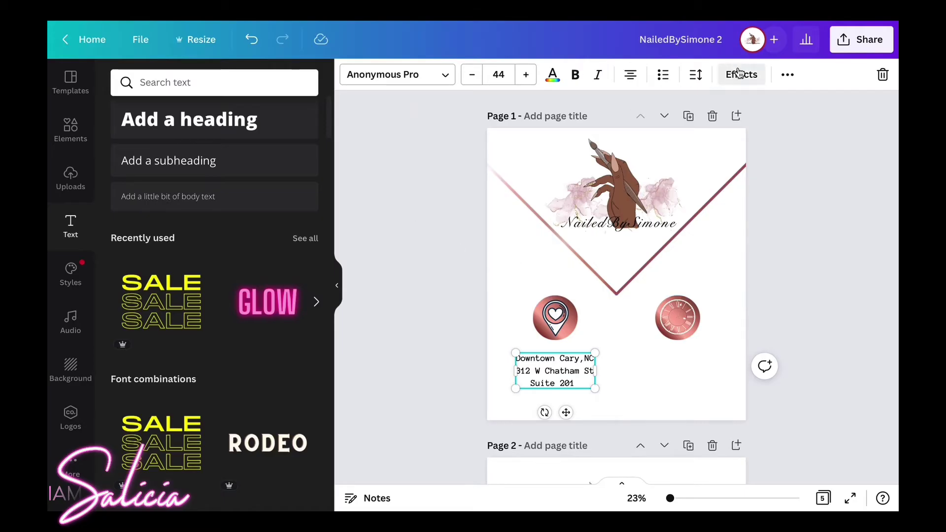
{"action": "left_click", "coordinate": [820, 159]}
{"action": "left_click", "coordinate": [556, 364]}
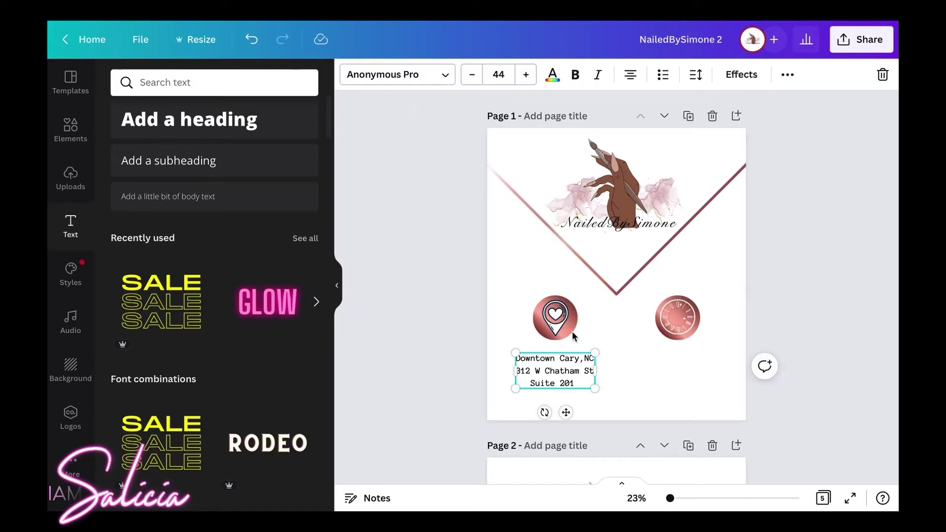
{"action": "left_click", "coordinate": [787, 77]}
Duplicate the address caption, move the copy under the clock icon, and select its text.
{"action": "left_click", "coordinate": [783, 111]}
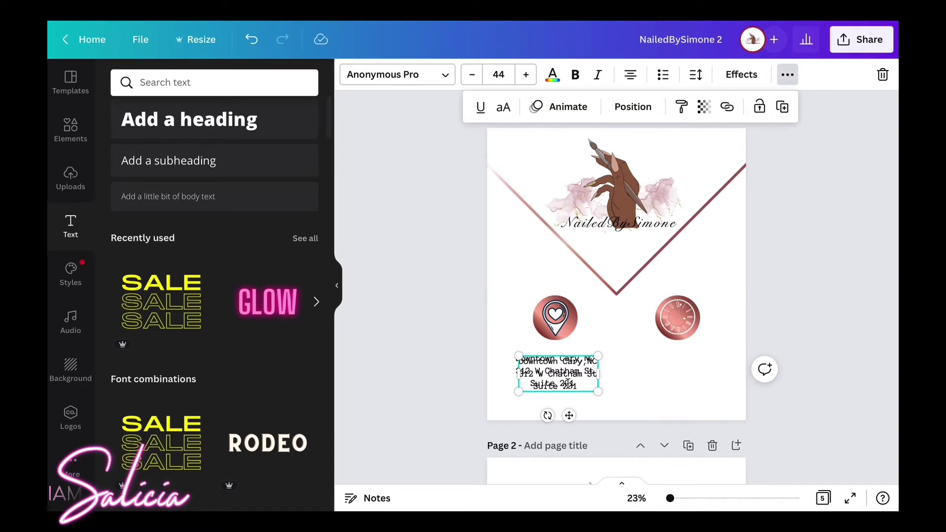
{"action": "left_click_drag", "start_coordinate": [566, 377], "coordinate": [678, 375]}
{"action": "double_click", "coordinate": [694, 374]}
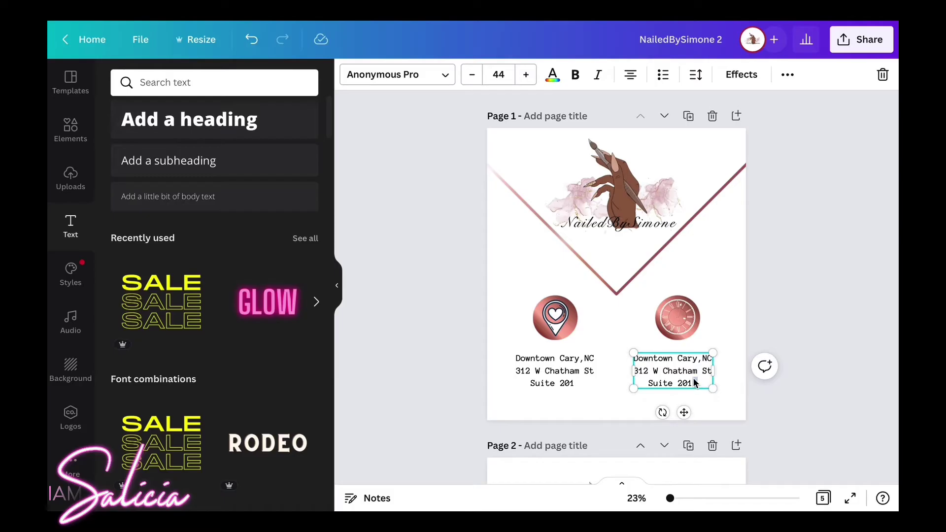
{"action": "left_click_drag", "start_coordinate": [693, 379], "coordinate": [639, 361]}
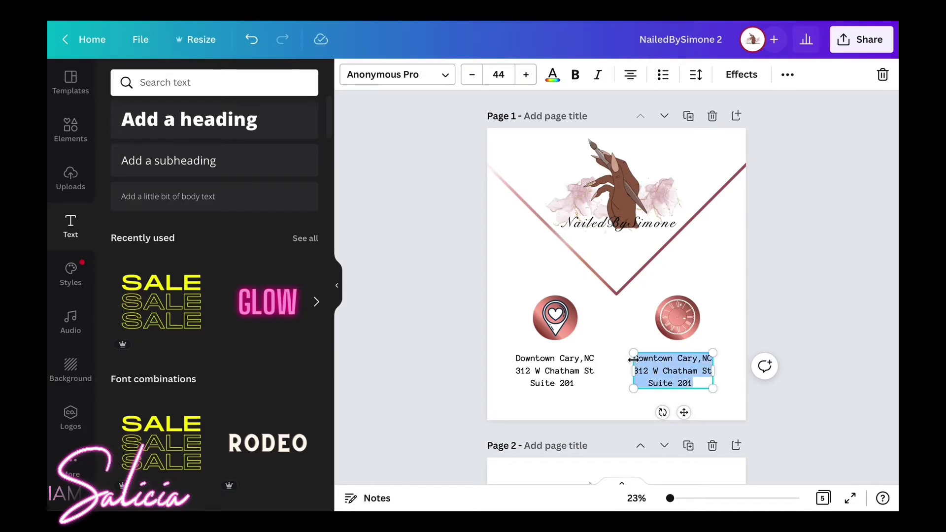
Replace the clock caption with hours MON-FRI 8am-4pm and SAT&SUN 8am-NOON.
{"action": "type", "text": "Mo"}
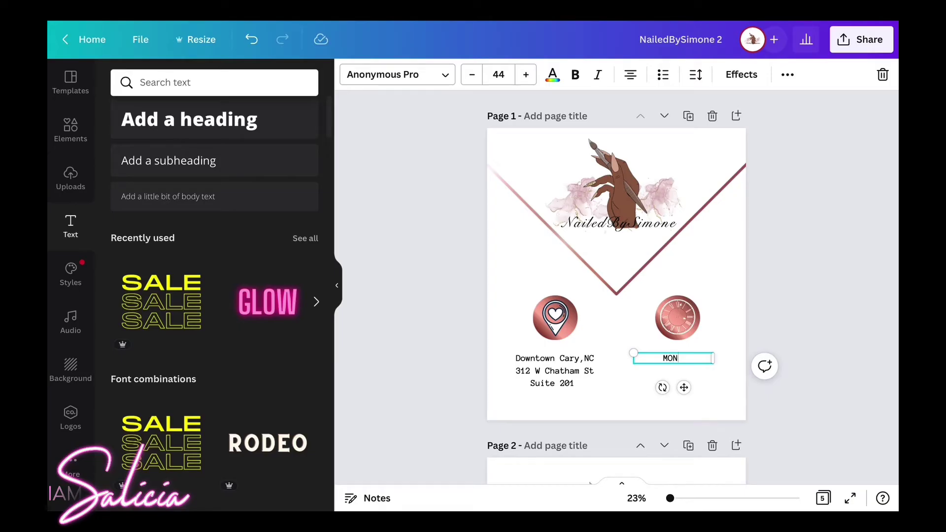
{"action": "type", "text": "N-FRIDAY"}
{"action": "key", "text": "BackSpace"}
{"action": "key", "text": "BackSpace"}
{"action": "key", "text": "BackSpace"}
{"action": "type", "text": "8AM"}
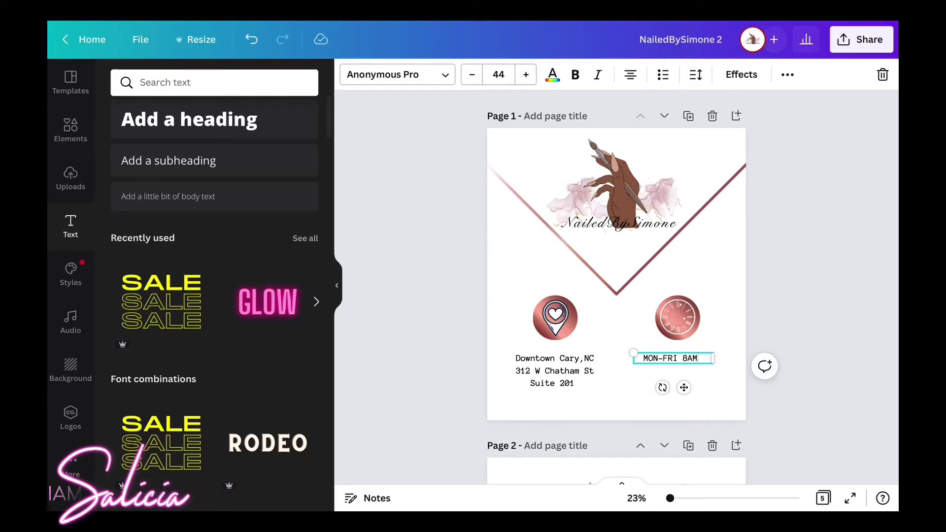
{"action": "type", "text": "-"}
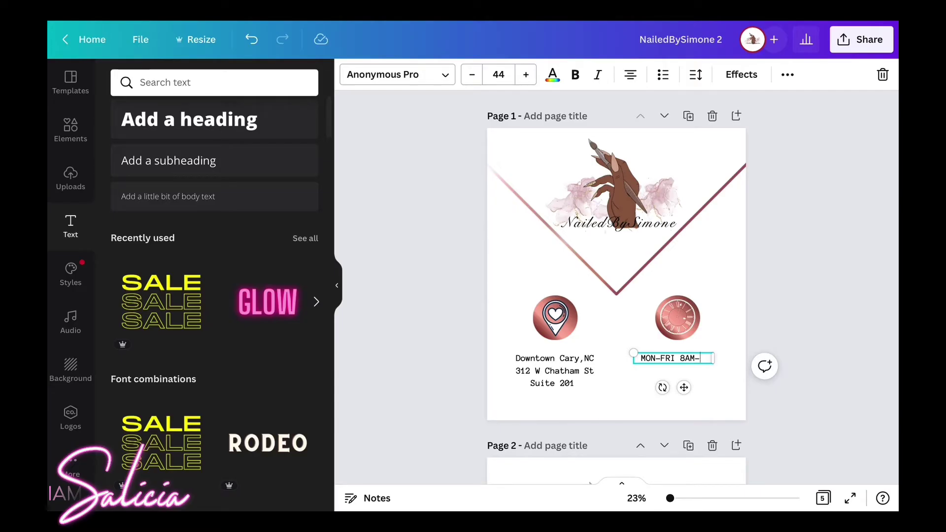
{"action": "type", "text": "4PM"}
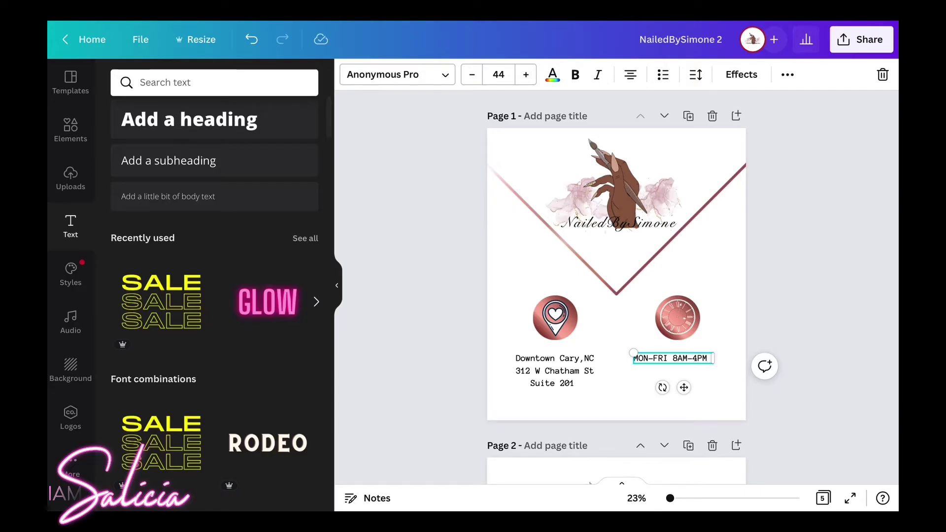
{"action": "key", "text": "Return"}
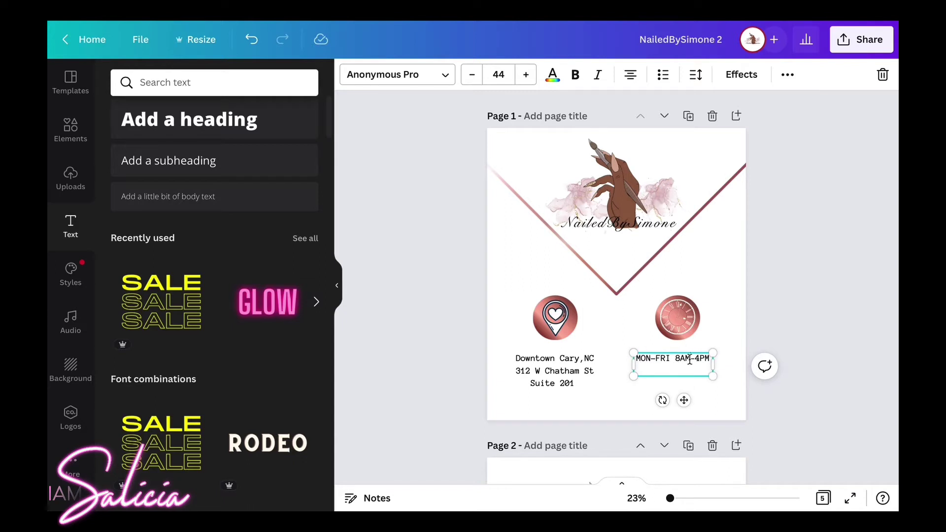
{"action": "type", "text": "am"}
{"action": "key", "text": "BackSpace"}
{"action": "key", "text": "BackSpace"}
{"action": "type", "text": "p"}
{"action": "key", "text": "Return"}
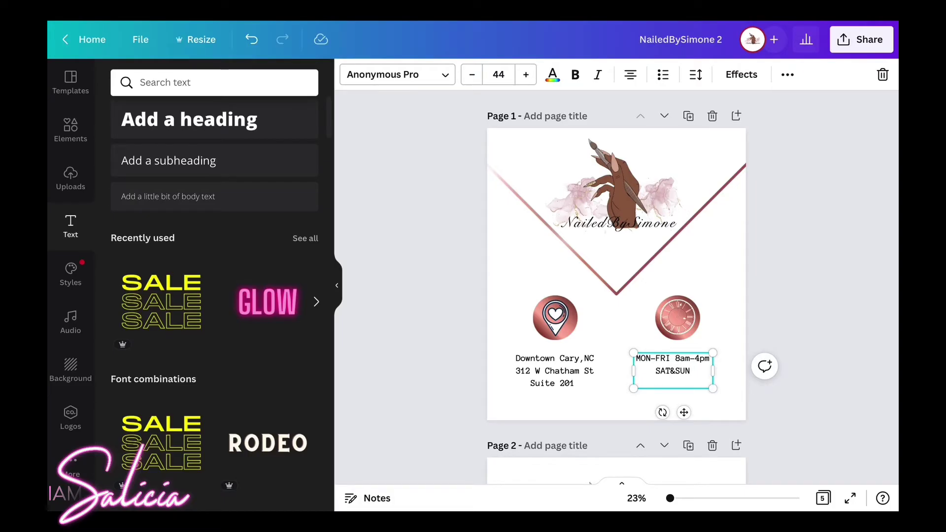
{"action": "type", "text": "8am"}
{"action": "type", "text": "-NOO"}
{"action": "type", "text": "N"}
{"action": "key", "text": "Return"}
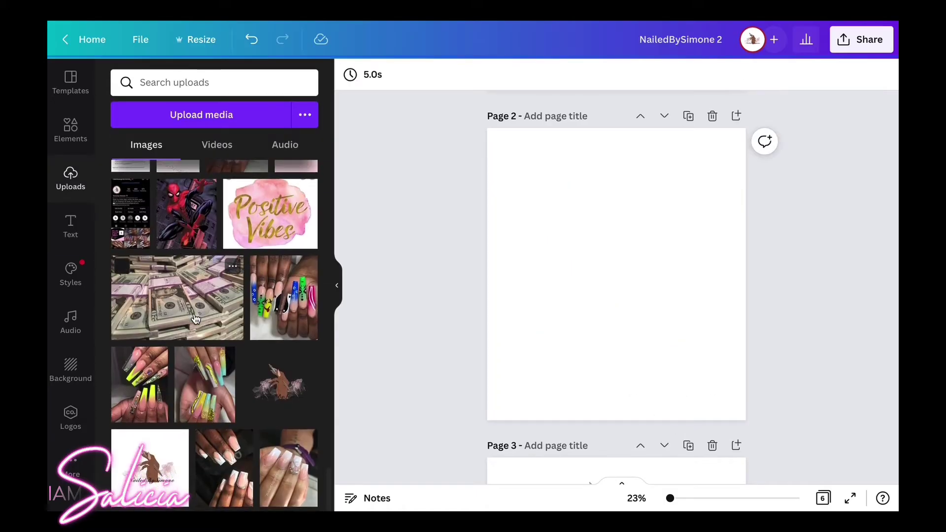
Add the black-and-white and white-tipped nail photos from Uploads to page 2.
{"action": "scroll", "coordinate": [195, 319], "scroll_direction": "up", "scroll_amount": 20}
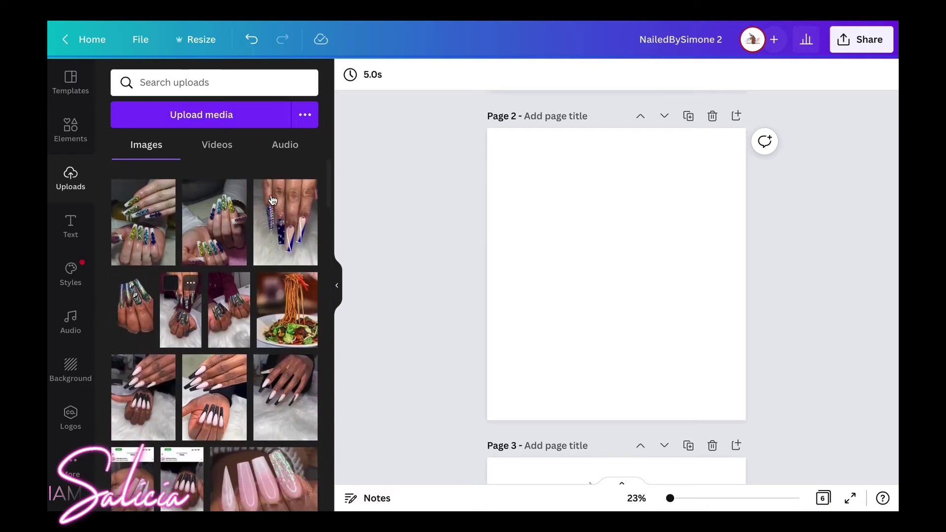
{"action": "scroll", "coordinate": [192, 335], "scroll_direction": "down", "scroll_amount": 1}
{"action": "scroll", "coordinate": [202, 332], "scroll_direction": "down", "scroll_amount": 3}
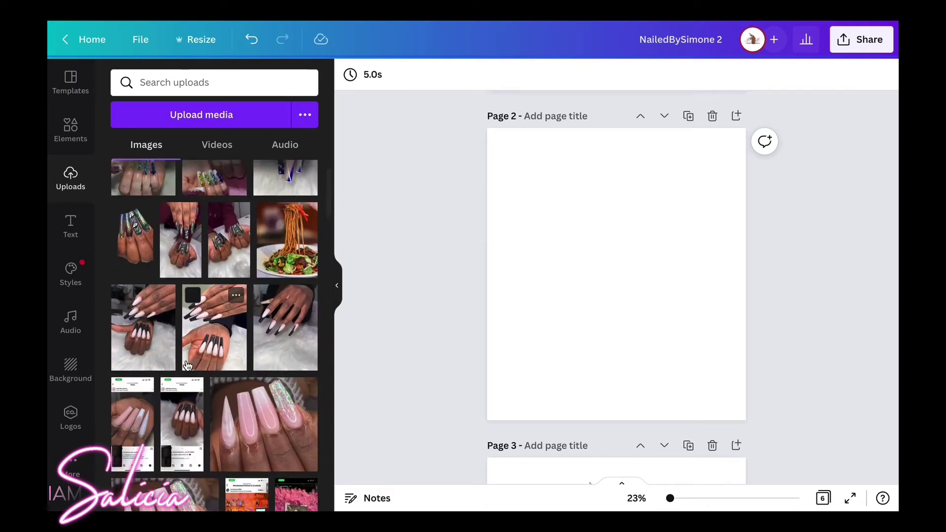
{"action": "left_click", "coordinate": [199, 334]}
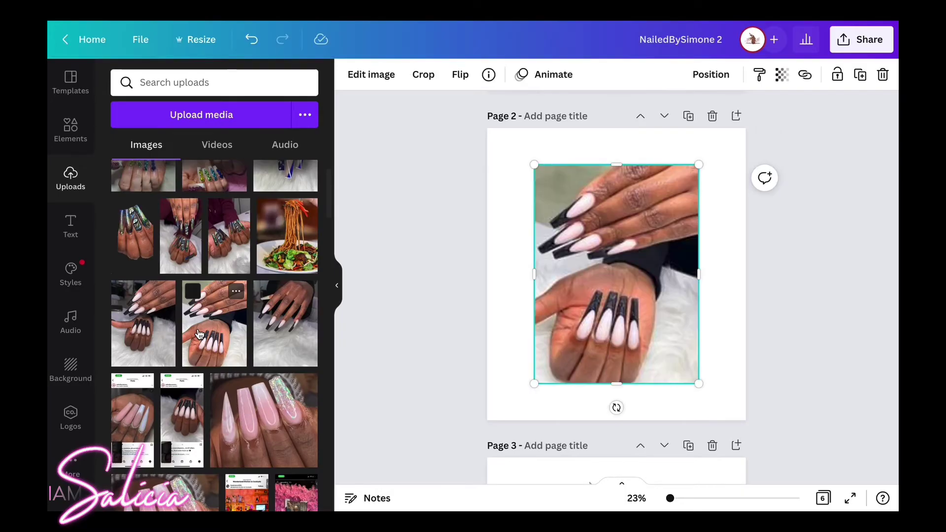
{"action": "scroll", "coordinate": [229, 350], "scroll_direction": "down", "scroll_amount": 2}
{"action": "scroll", "coordinate": [230, 350], "scroll_direction": "down", "scroll_amount": 2}
{"action": "scroll", "coordinate": [247, 306], "scroll_direction": "up", "scroll_amount": 5}
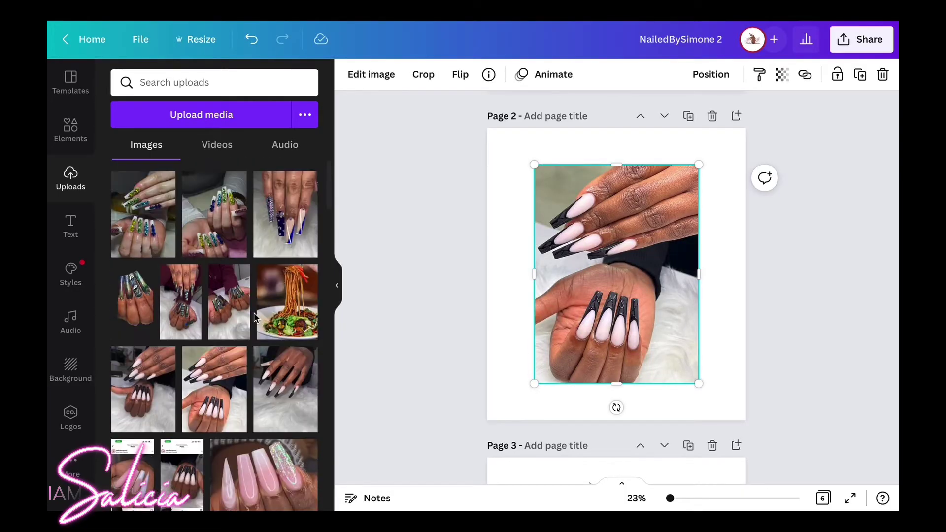
{"action": "scroll", "coordinate": [268, 274], "scroll_direction": "down", "scroll_amount": 10}
{"action": "scroll", "coordinate": [270, 275], "scroll_direction": "down", "scroll_amount": 15}
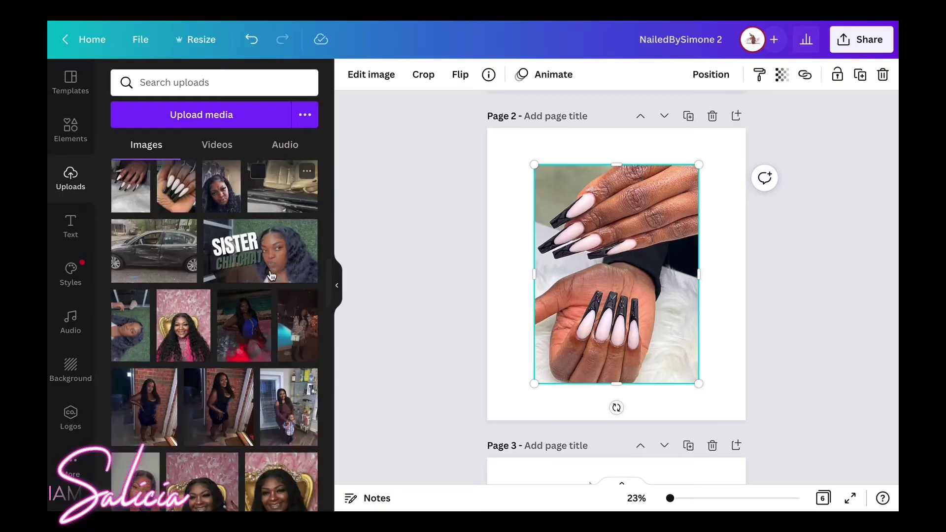
{"action": "scroll", "coordinate": [270, 275], "scroll_direction": "down", "scroll_amount": 5}
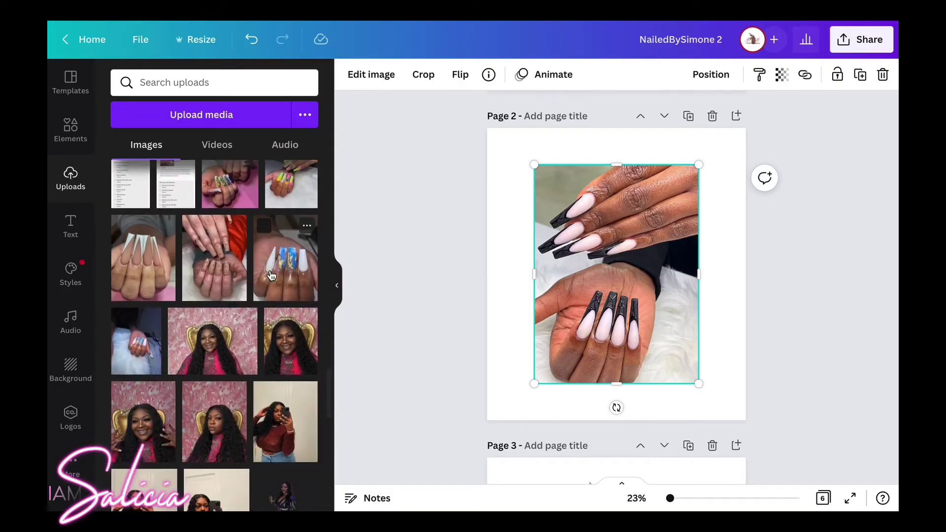
{"action": "left_click", "coordinate": [142, 258]}
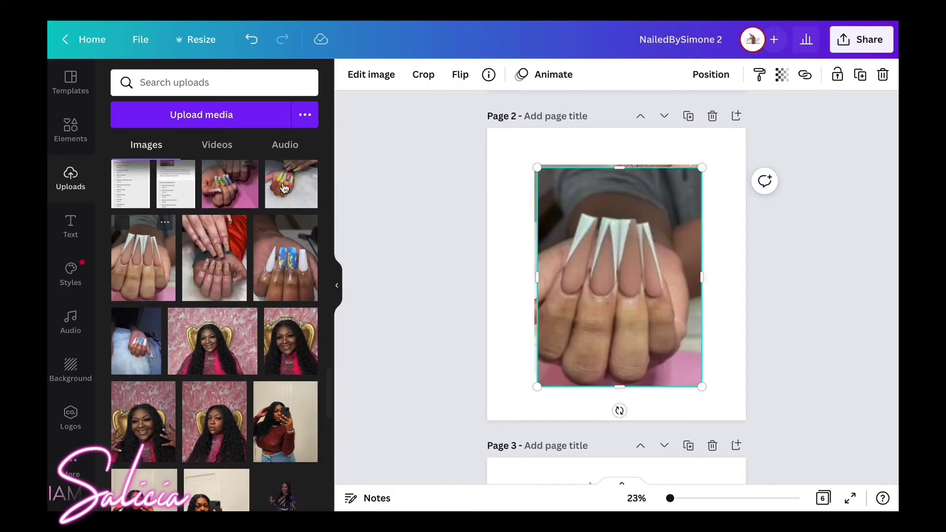
Add the pink rhinestone nails photo to page 2, then deselect it.
{"action": "scroll", "coordinate": [259, 270], "scroll_direction": "down", "scroll_amount": 10}
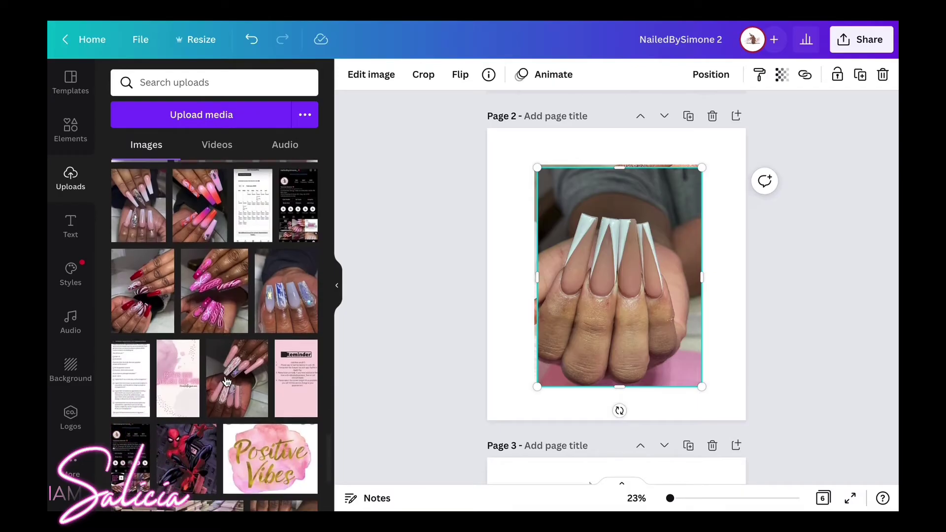
{"action": "scroll", "coordinate": [226, 381], "scroll_direction": "down", "scroll_amount": 1}
{"action": "scroll", "coordinate": [226, 381], "scroll_direction": "up", "scroll_amount": 1}
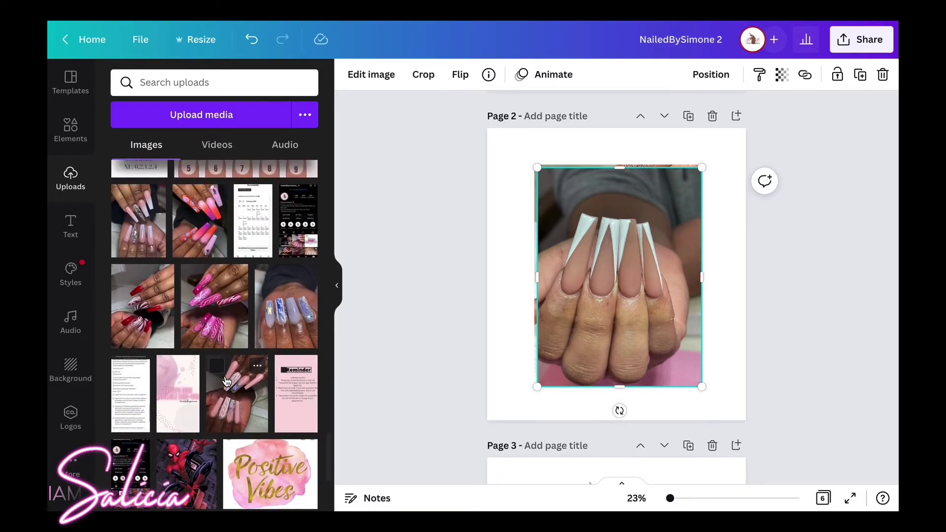
{"action": "left_click", "coordinate": [155, 194]}
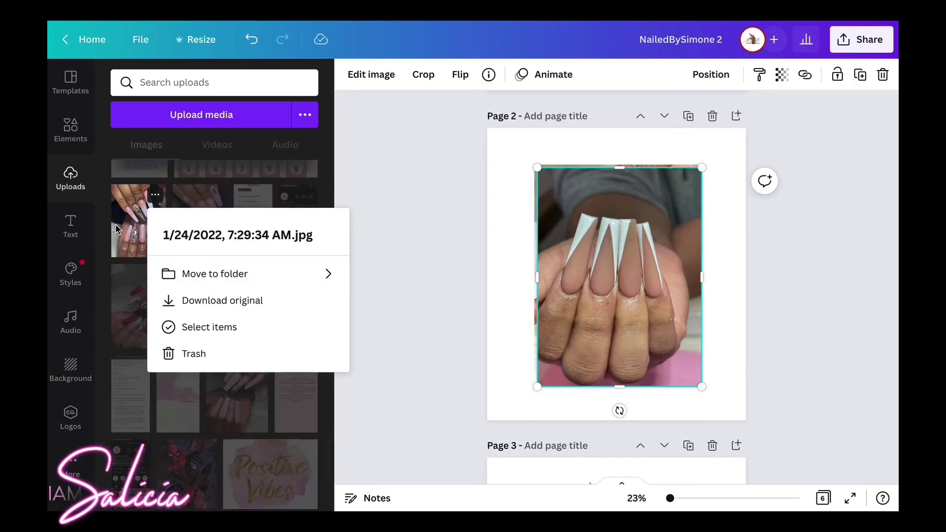
{"action": "left_click", "coordinate": [117, 229]}
{"action": "scroll", "coordinate": [231, 315], "scroll_direction": "down", "scroll_amount": 3}
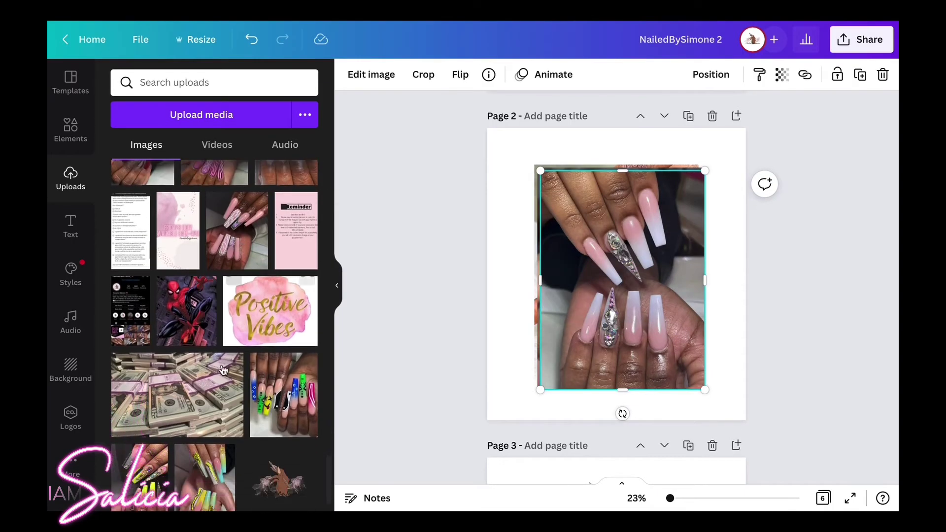
{"action": "scroll", "coordinate": [222, 369], "scroll_direction": "down", "scroll_amount": 2}
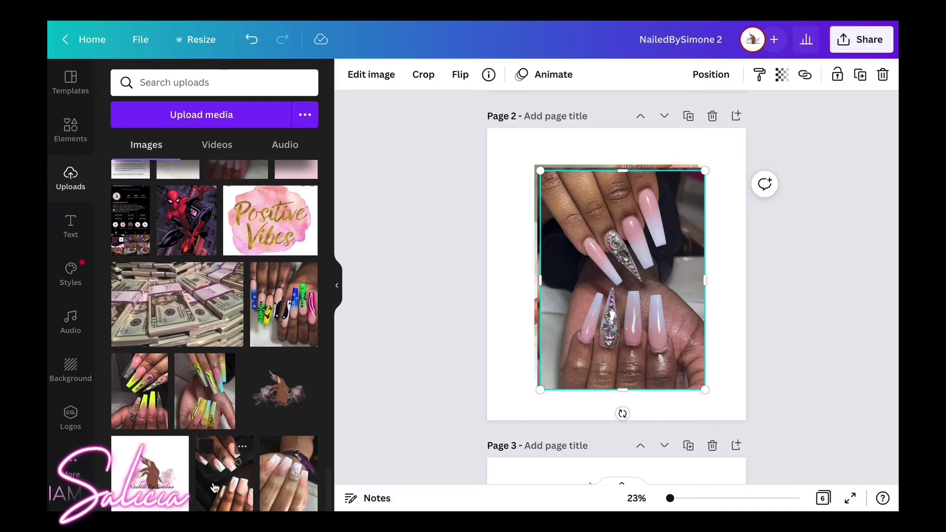
{"action": "left_click", "coordinate": [520, 270]}
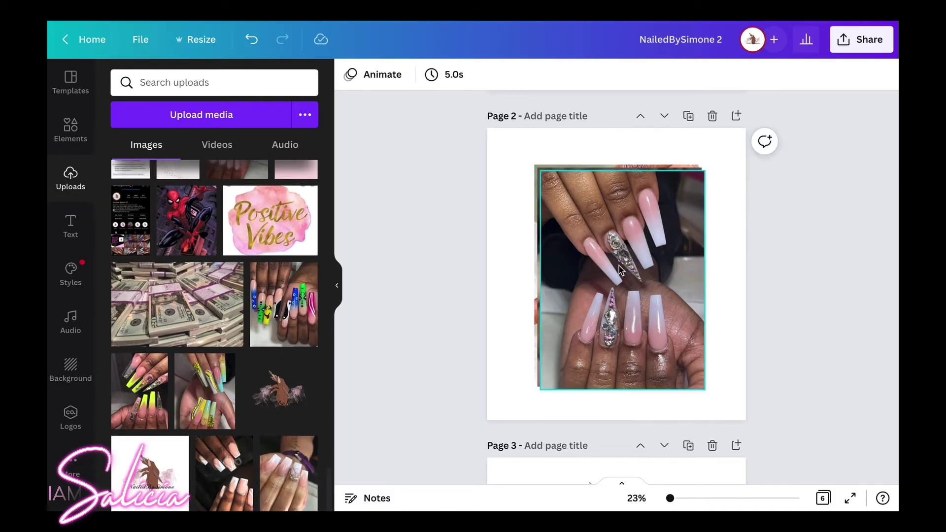
Shrink the pink rhinestone photo into the lower right and shrink the white-tip photo.
{"action": "left_click_drag", "start_coordinate": [619, 270], "coordinate": [580, 384]}
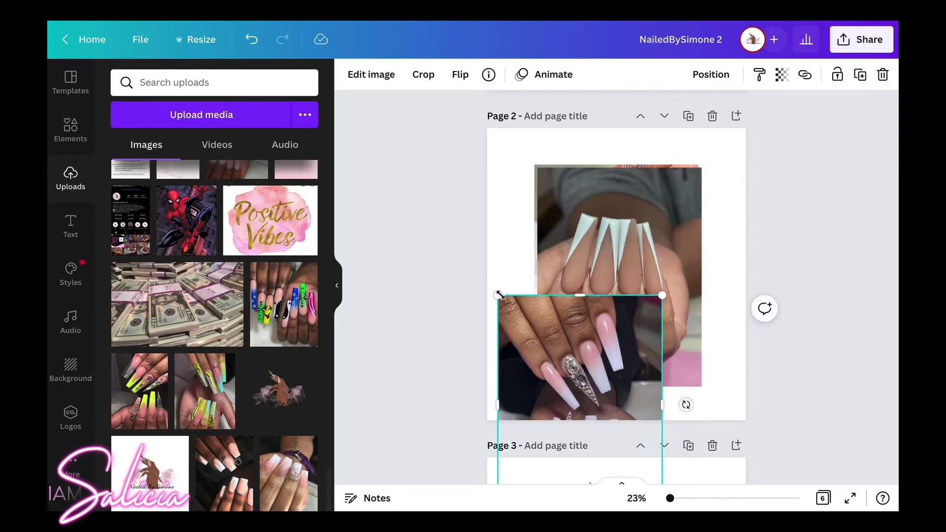
{"action": "left_click_drag", "start_coordinate": [499, 294], "coordinate": [542, 354]}
{"action": "left_click_drag", "start_coordinate": [591, 394], "coordinate": [680, 284]}
{"action": "left_click", "coordinate": [559, 226]}
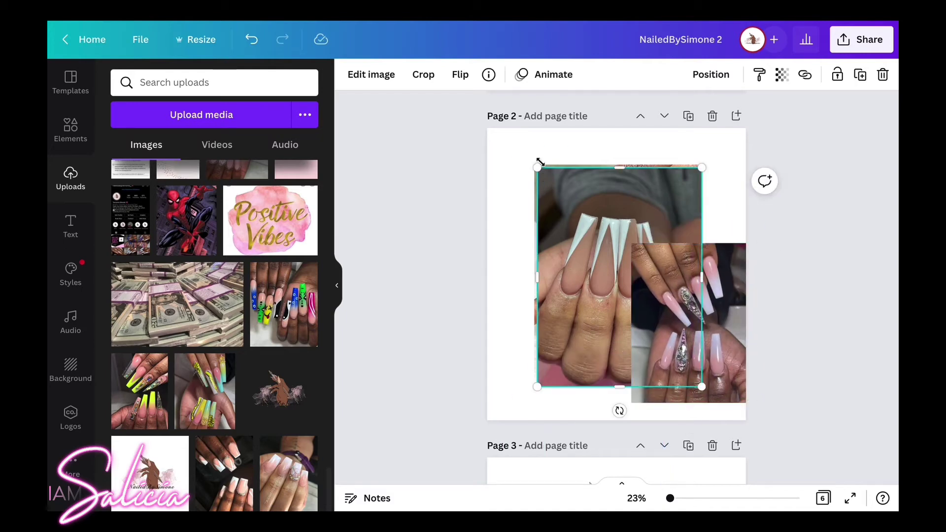
{"action": "mouse_move", "coordinate": [539, 167]}
{"action": "left_mouse_down"}
{"action": "mouse_move", "coordinate": [597, 246]}
{"action": "mouse_move", "coordinate": [546, 183]}
{"action": "left_mouse_up"}
Crop the black-tip photo's top and bottom down to a 1,079 × 665 strip.
{"action": "left_click", "coordinate": [583, 220]}
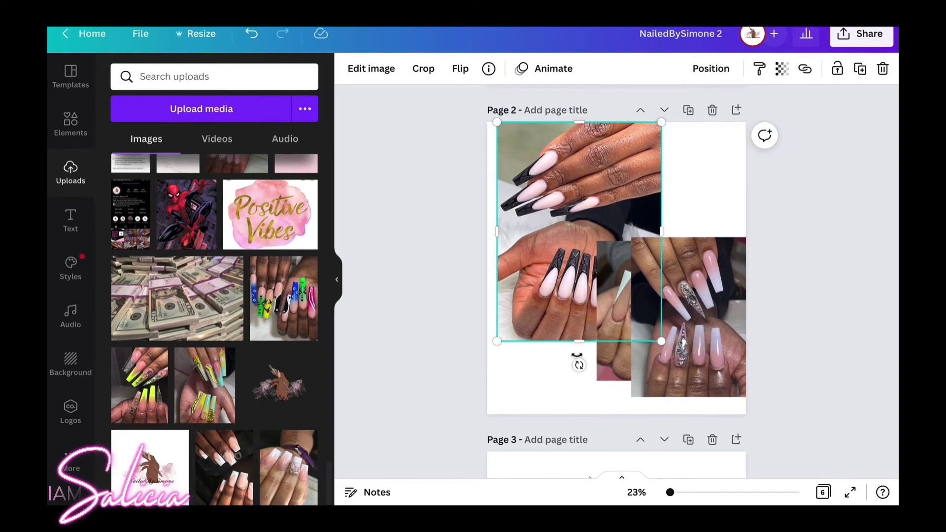
{"action": "left_click_drag", "start_coordinate": [576, 343], "coordinate": [577, 221]}
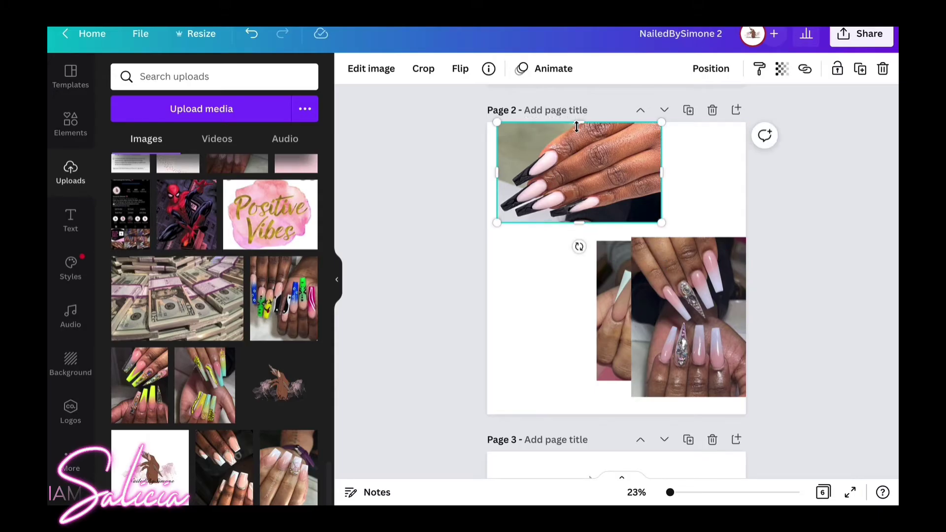
{"action": "left_click_drag", "start_coordinate": [576, 126], "coordinate": [577, 135]}
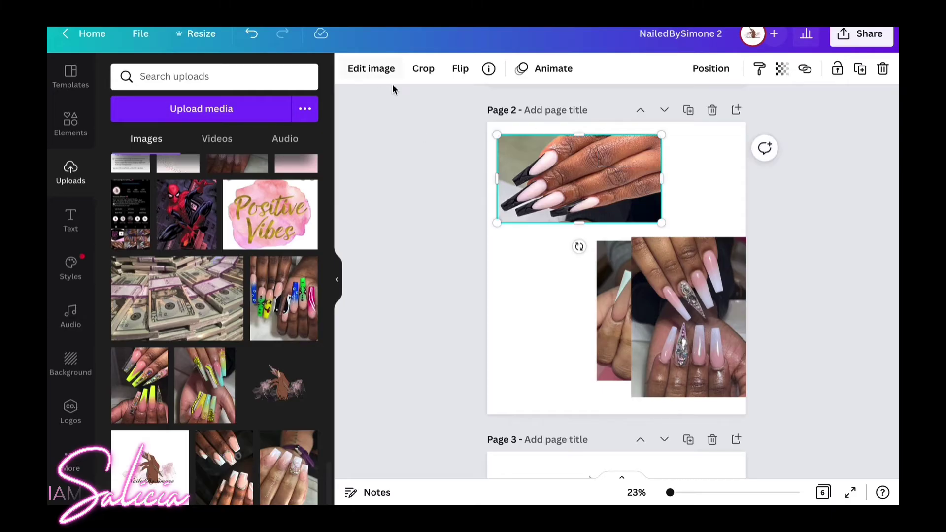
Remove the black-tip photo's background, tilt and resize it, and shift the white-tip photo left.
{"action": "left_click", "coordinate": [386, 71]}
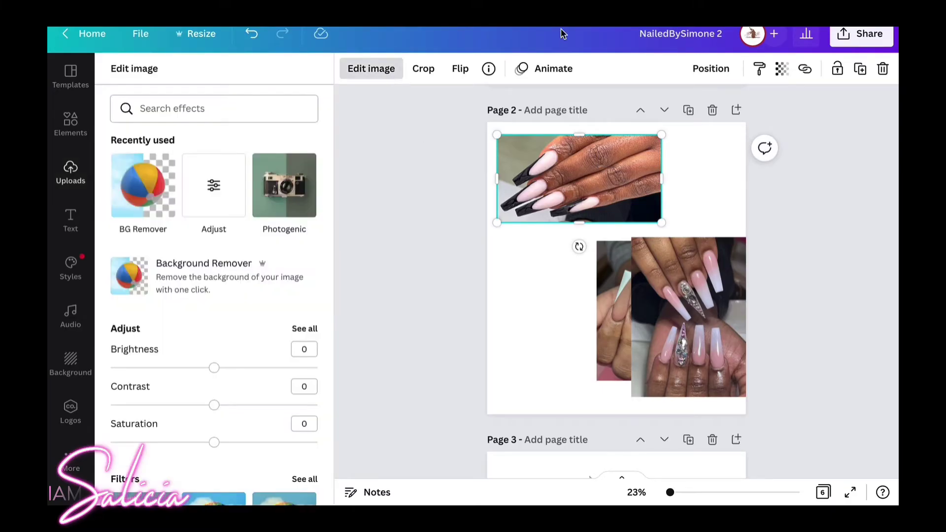
{"action": "left_click", "coordinate": [126, 191]}
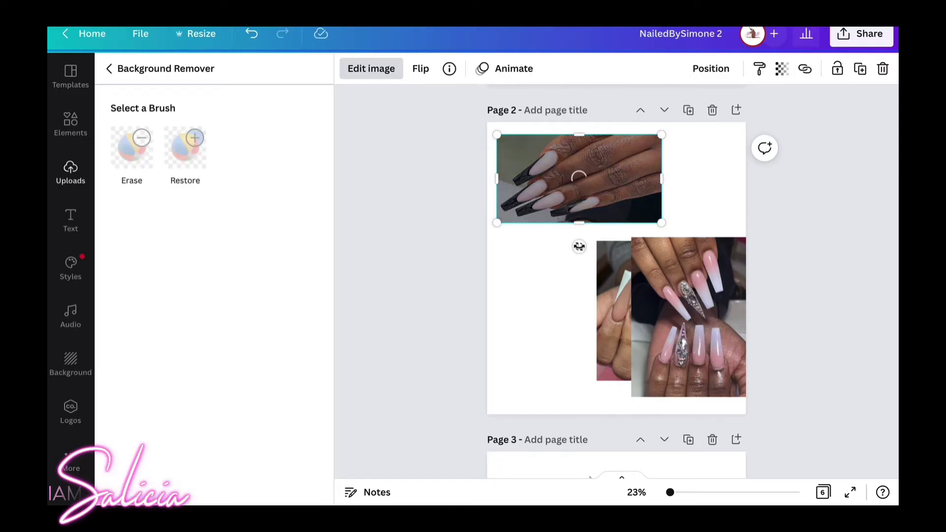
{"action": "left_click_drag", "start_coordinate": [578, 247], "coordinate": [521, 146]}
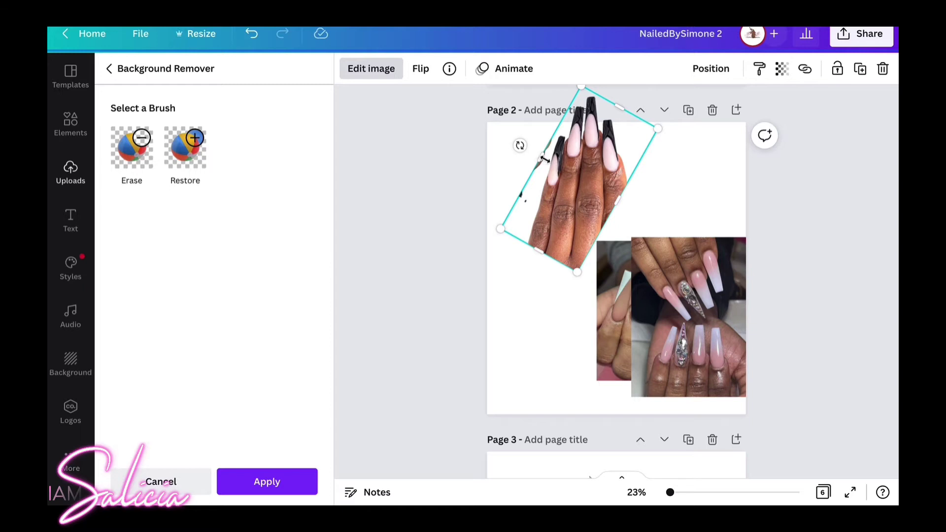
{"action": "left_click_drag", "start_coordinate": [544, 160], "coordinate": [548, 164]}
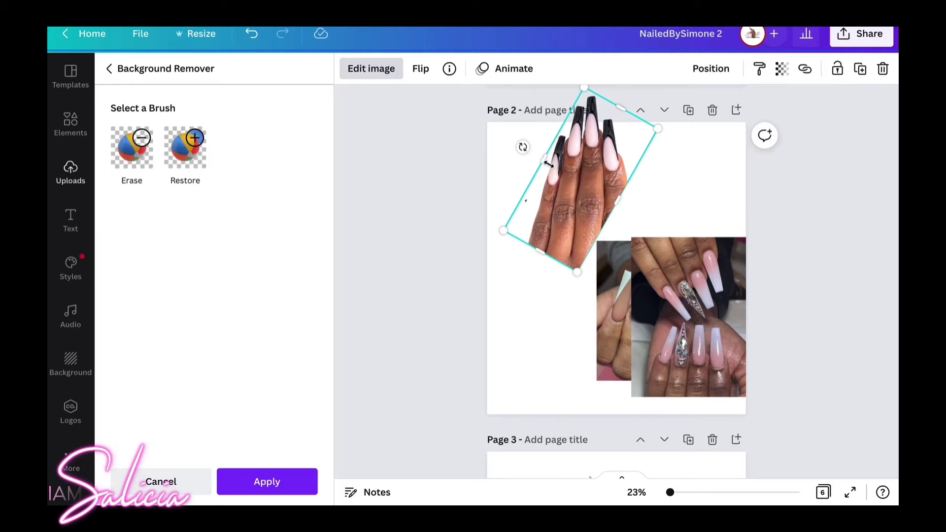
{"action": "left_click_drag", "start_coordinate": [617, 341], "coordinate": [533, 367]}
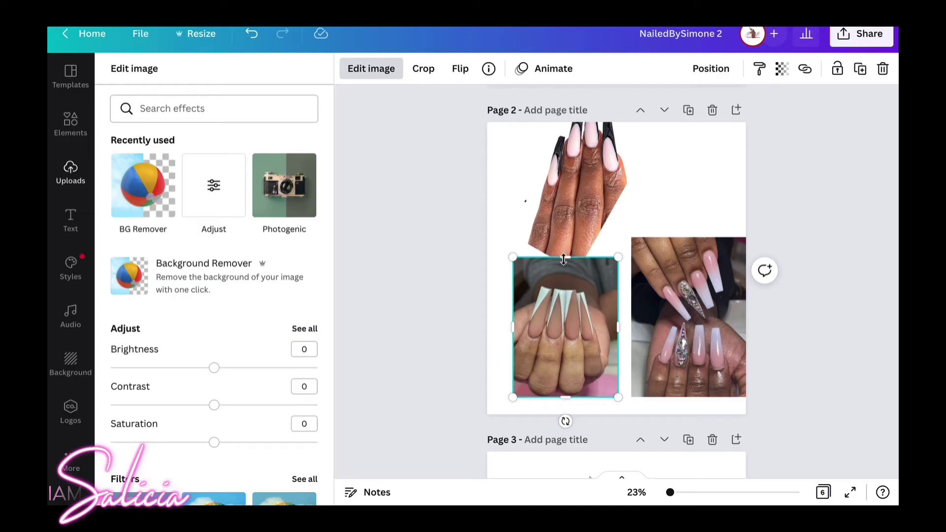
Crop the white-tip photo's top and right side and remove its background.
{"action": "left_click_drag", "start_coordinate": [566, 270], "coordinate": [566, 290]}
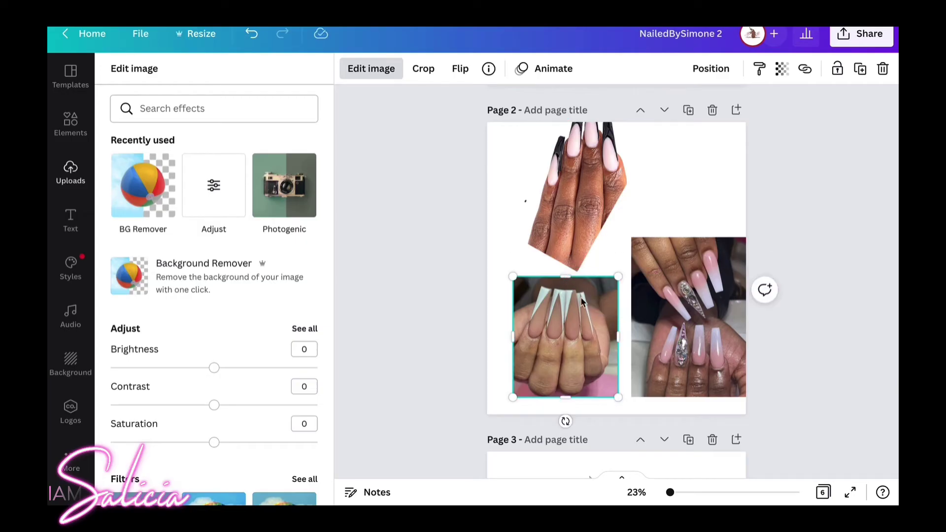
{"action": "left_click_drag", "start_coordinate": [616, 337], "coordinate": [604, 337]}
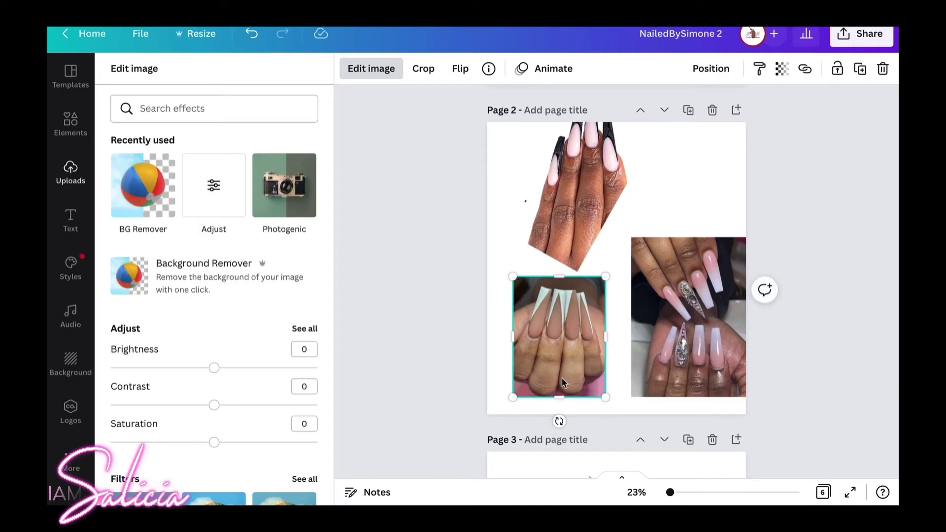
{"action": "left_click", "coordinate": [133, 181]}
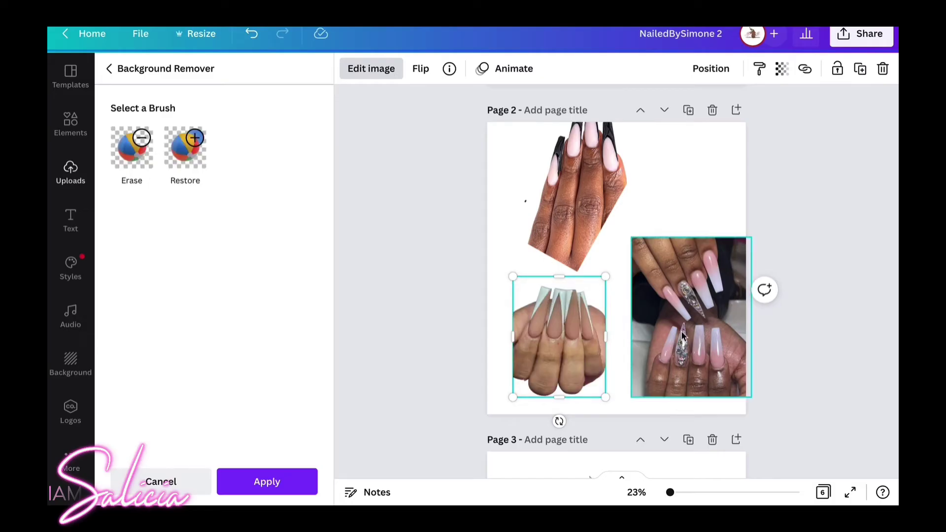
Crop the pink rhinestone photo, try BG Remover on it, then delete it.
{"action": "left_click", "coordinate": [691, 356]}
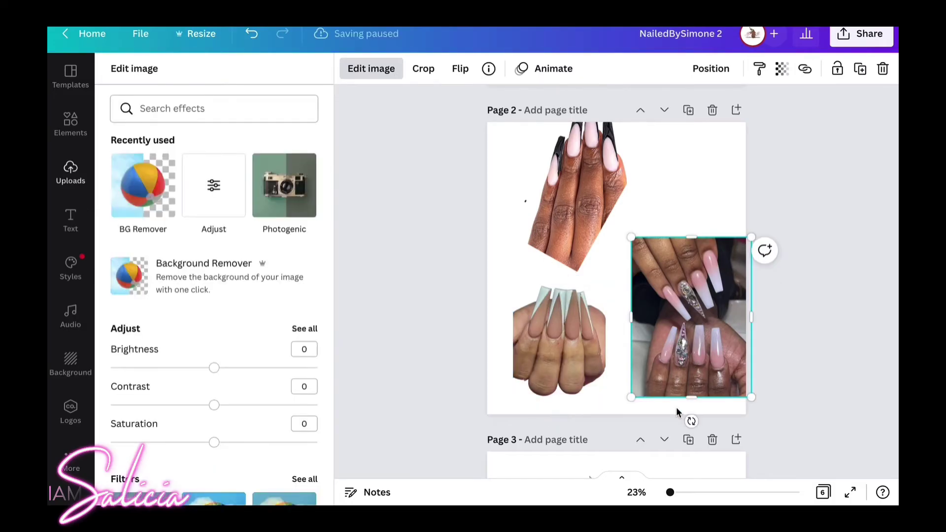
{"action": "left_click_drag", "start_coordinate": [689, 392], "coordinate": [701, 326]}
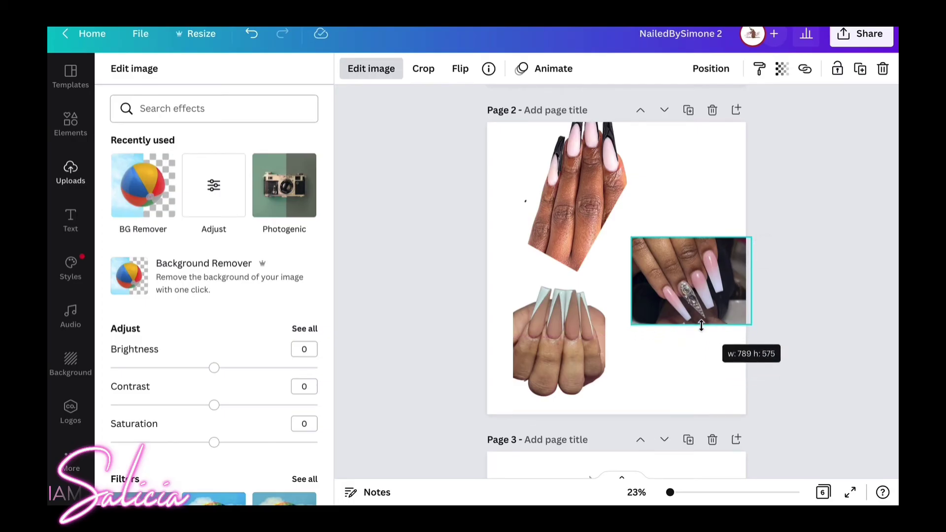
{"action": "left_click_drag", "start_coordinate": [701, 326], "coordinate": [701, 327]}
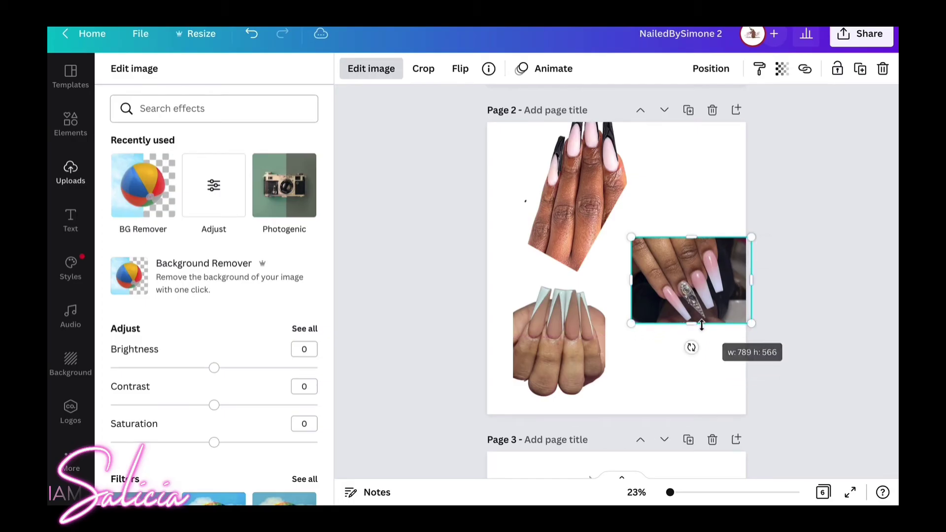
{"action": "left_click_drag", "start_coordinate": [751, 283], "coordinate": [731, 280]}
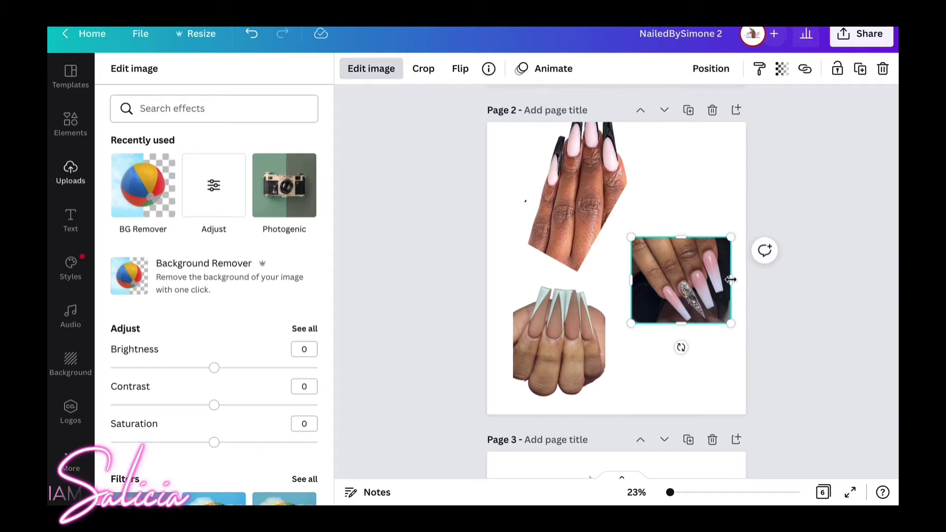
{"action": "left_click", "coordinate": [143, 193]}
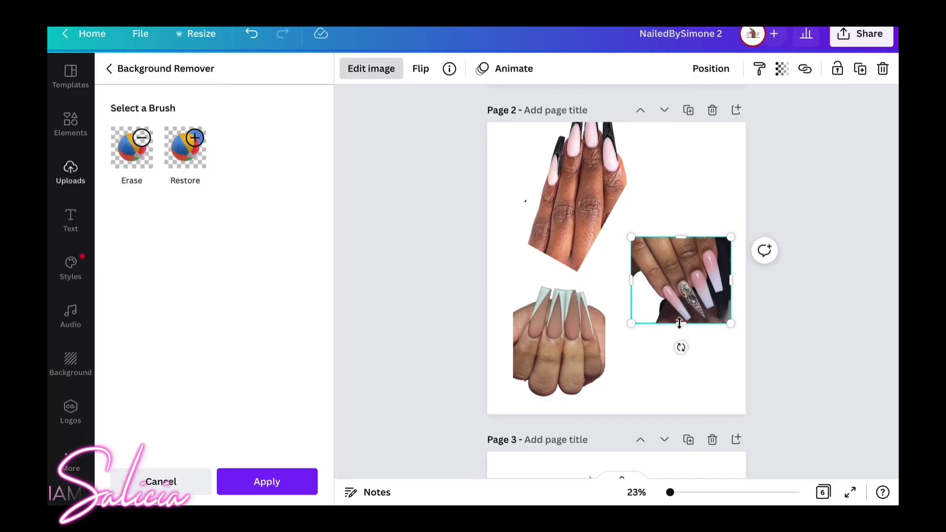
{"action": "left_click_drag", "start_coordinate": [679, 323], "coordinate": [684, 379]}
{"action": "key", "text": "Delete"}
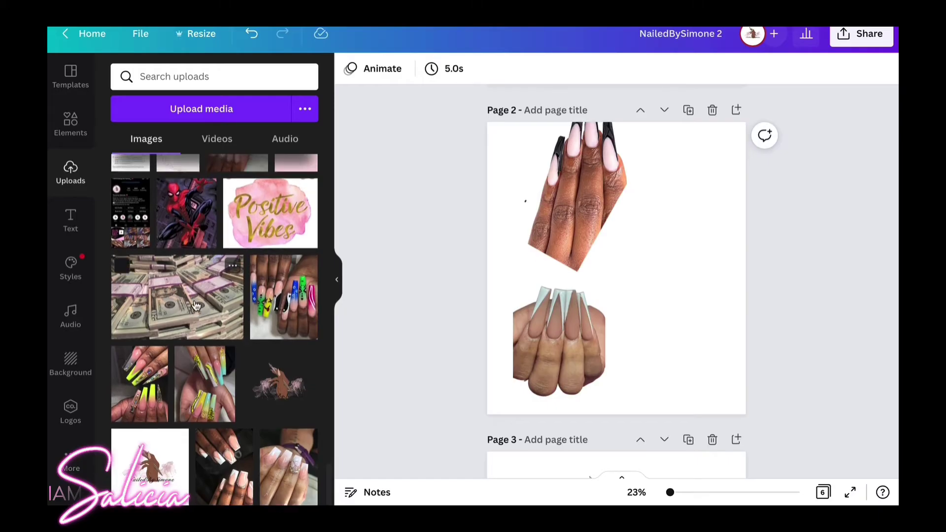
{"action": "scroll", "coordinate": [196, 305], "scroll_direction": "up", "scroll_amount": 4}
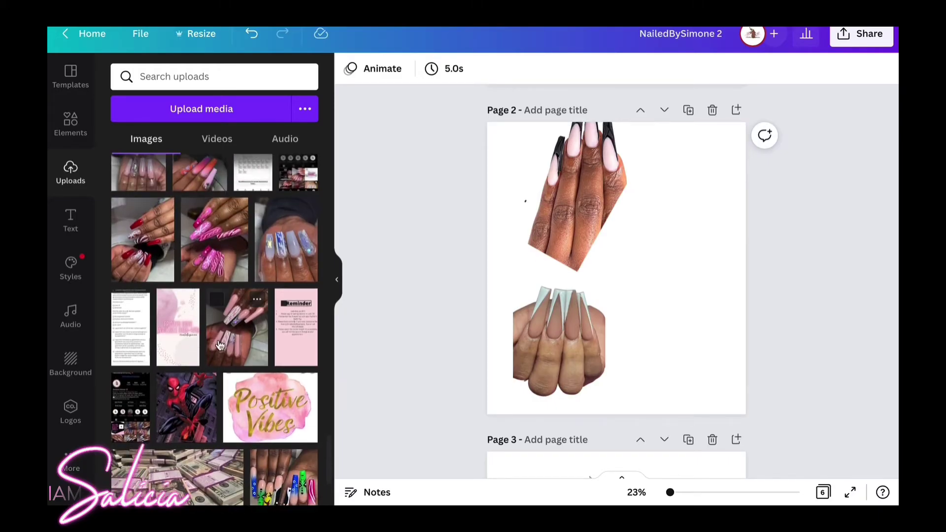
Add another pink nail photo, crop its bottom and left side, then delete it.
{"action": "left_click", "coordinate": [220, 339]}
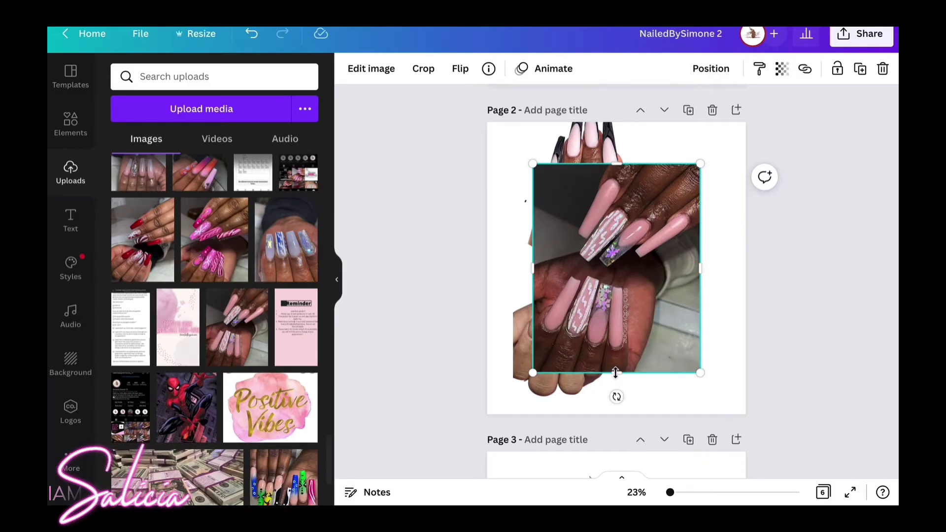
{"action": "left_click_drag", "start_coordinate": [615, 373], "coordinate": [622, 272]}
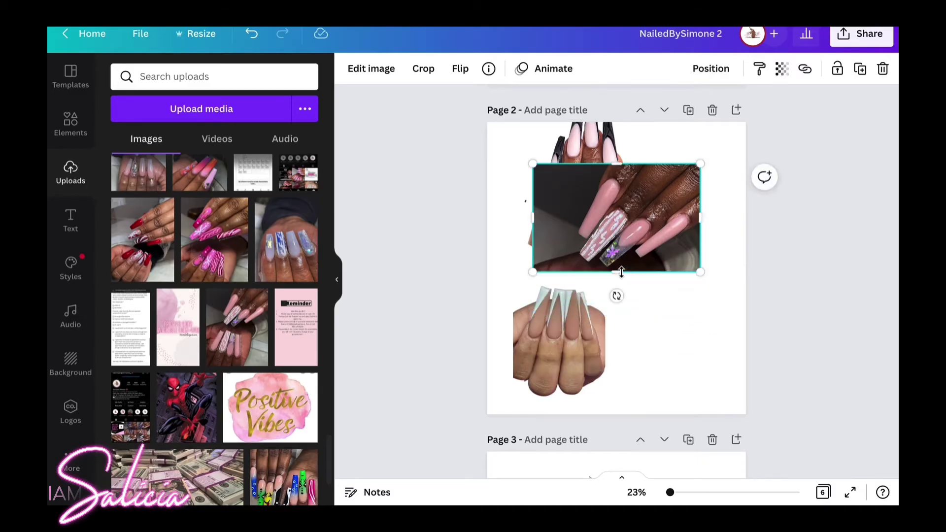
{"action": "left_click", "coordinate": [350, 72]}
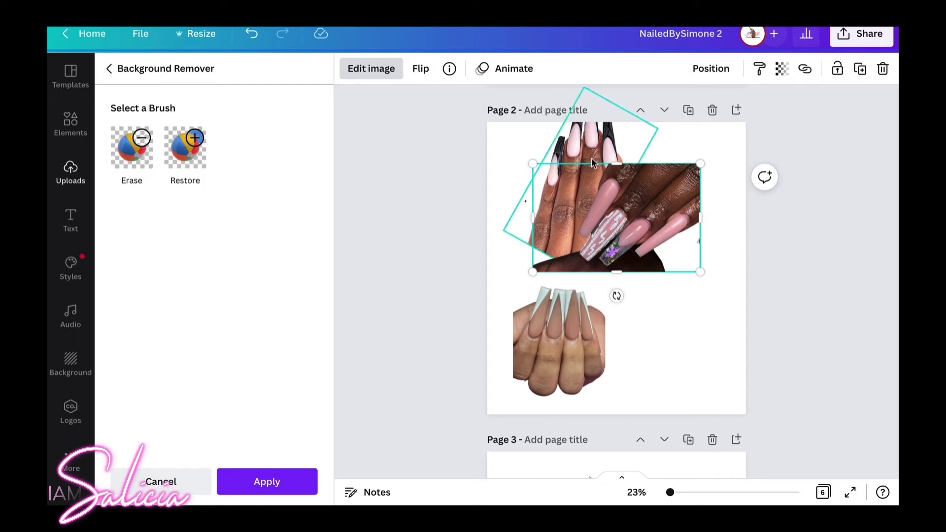
{"action": "left_click_drag", "start_coordinate": [535, 218], "coordinate": [568, 222]}
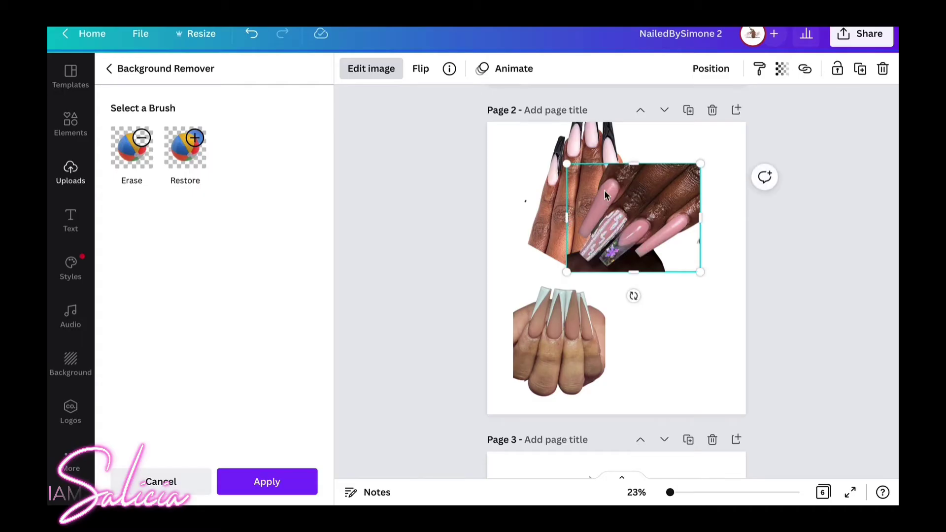
{"action": "key", "text": "Delete"}
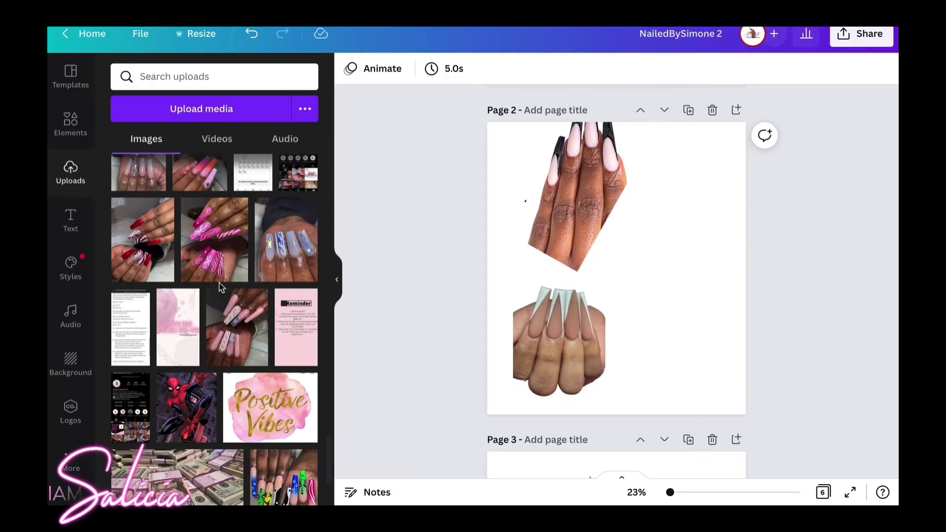
{"action": "scroll", "coordinate": [213, 287], "scroll_direction": "up", "scroll_amount": 2}
{"action": "scroll", "coordinate": [212, 287], "scroll_direction": "up", "scroll_amount": 4}
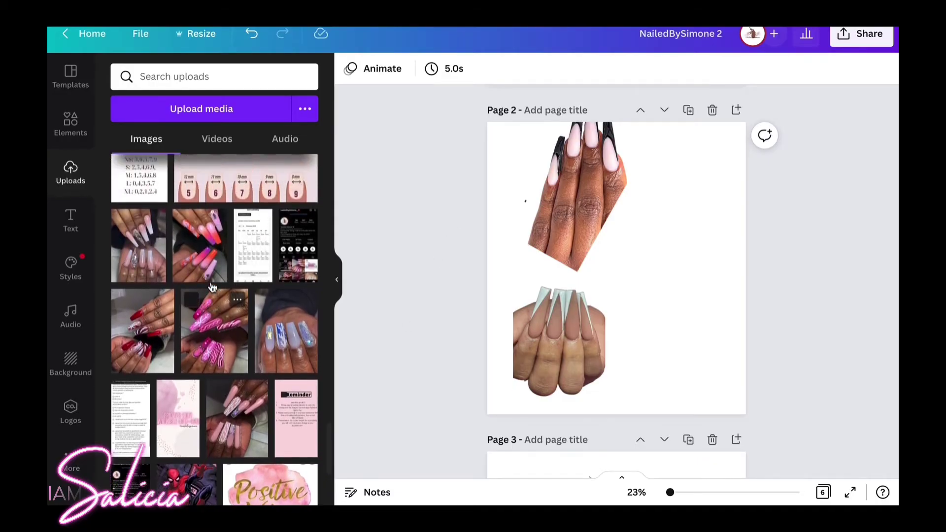
{"action": "scroll", "coordinate": [213, 287], "scroll_direction": "up", "scroll_amount": 10}
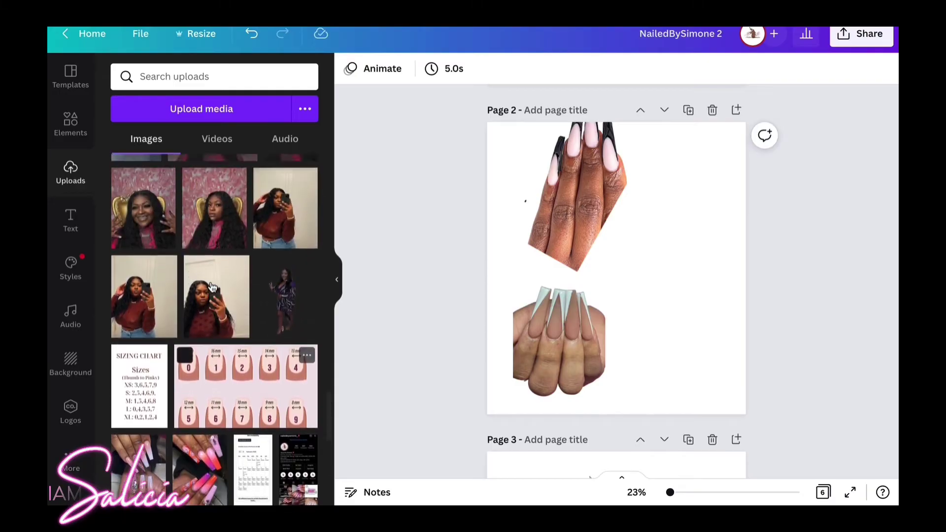
{"action": "scroll", "coordinate": [212, 287], "scroll_direction": "up", "scroll_amount": 5}
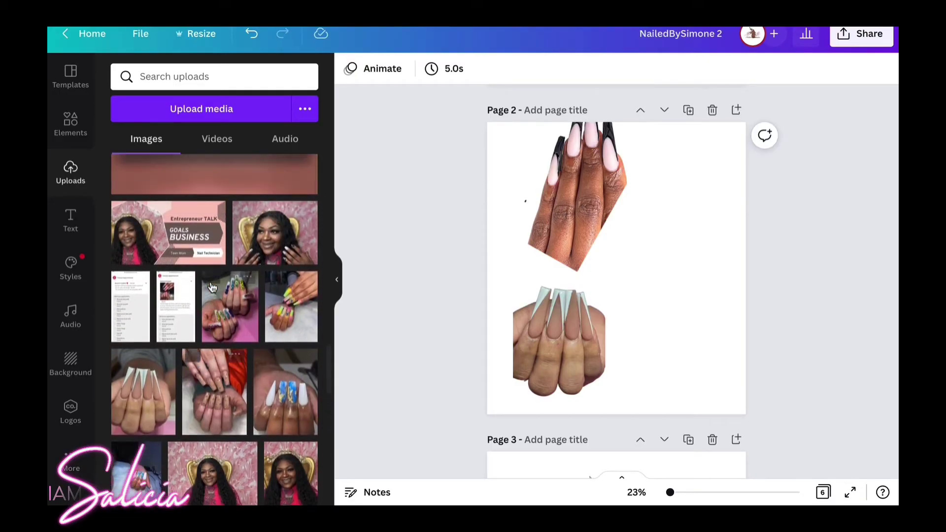
{"action": "scroll", "coordinate": [213, 287], "scroll_direction": "up", "scroll_amount": 8}
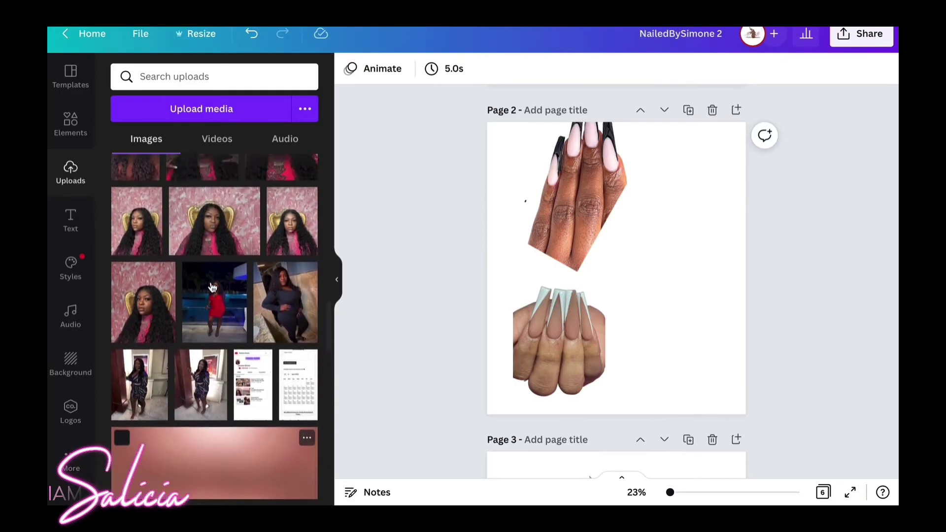
{"action": "scroll", "coordinate": [212, 287], "scroll_direction": "up", "scroll_amount": 5}
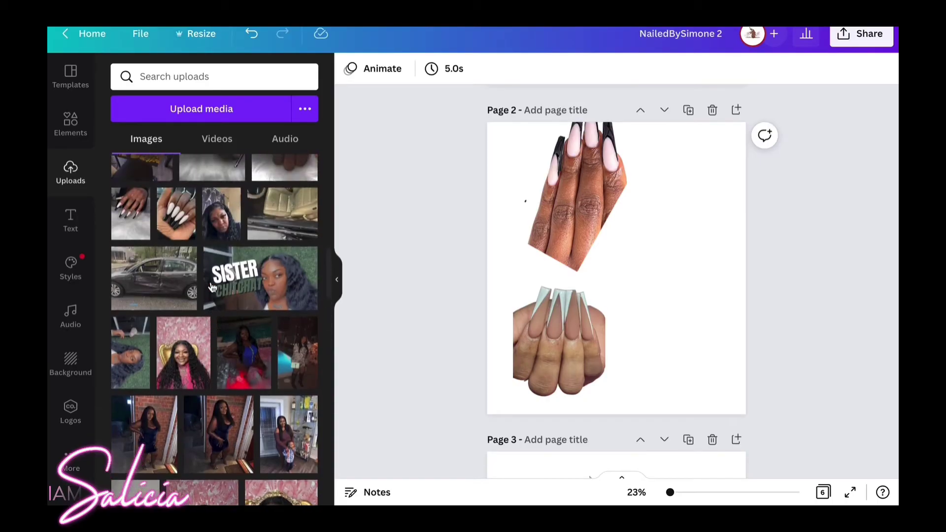
{"action": "scroll", "coordinate": [213, 288], "scroll_direction": "up", "scroll_amount": 6}
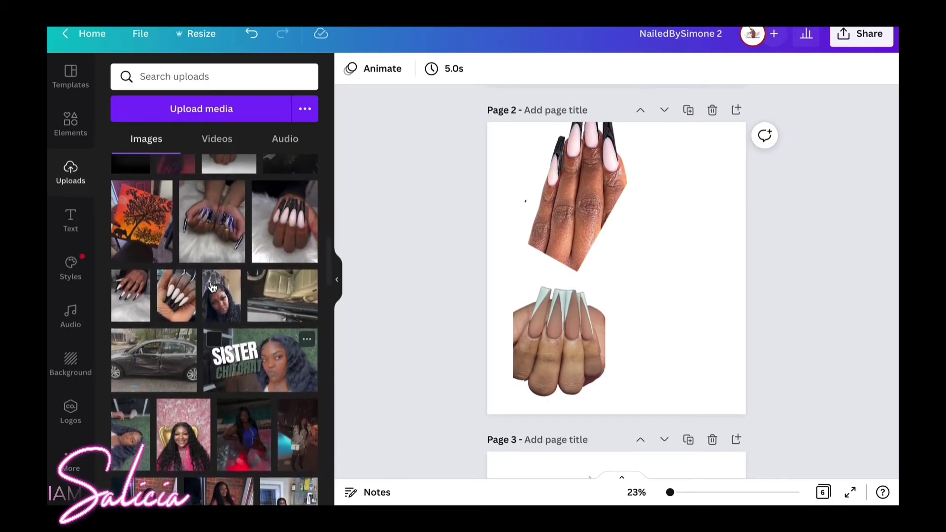
{"action": "scroll", "coordinate": [212, 288], "scroll_direction": "up", "scroll_amount": 1}
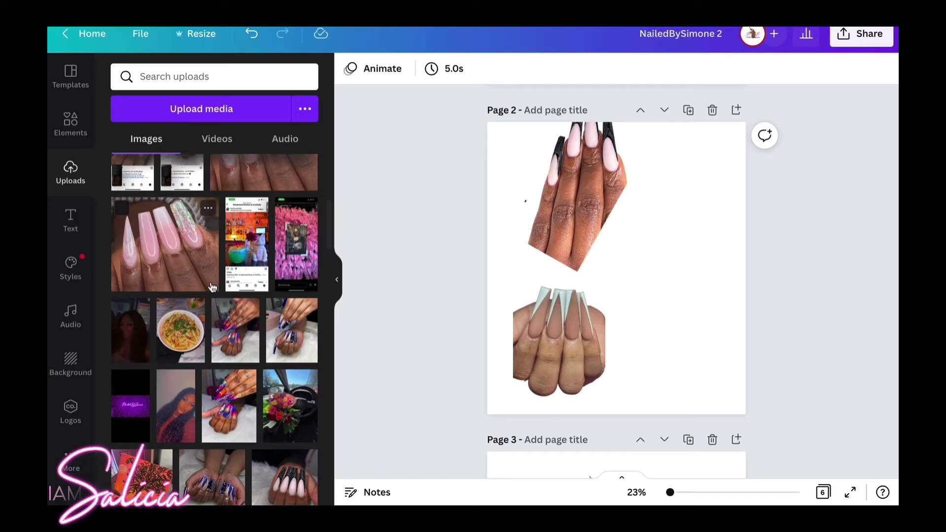
{"action": "scroll", "coordinate": [212, 287], "scroll_direction": "up", "scroll_amount": 1}
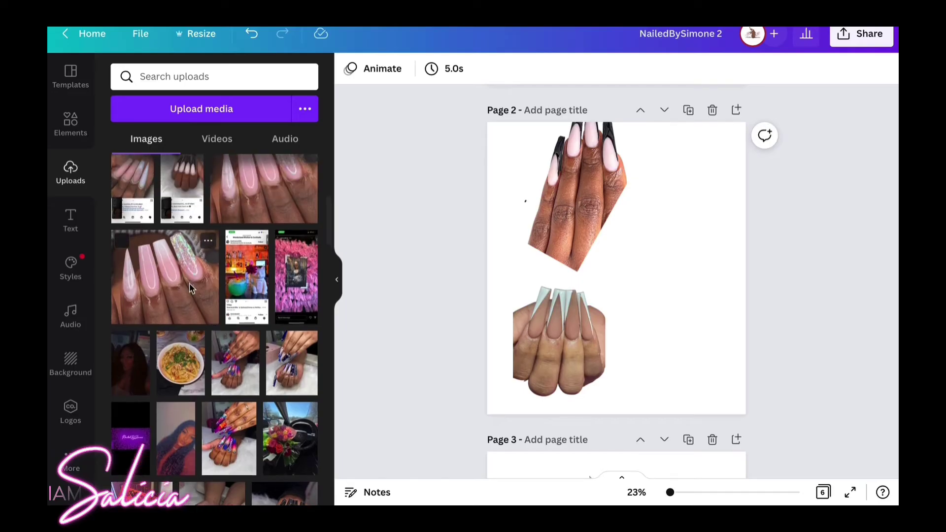
Add the pink glitter-nail photo, remove its background, and erase the watermark and finger sliver.
{"action": "left_click", "coordinate": [191, 286]}
{"action": "scroll", "coordinate": [191, 286], "scroll_direction": "up", "scroll_amount": 2}
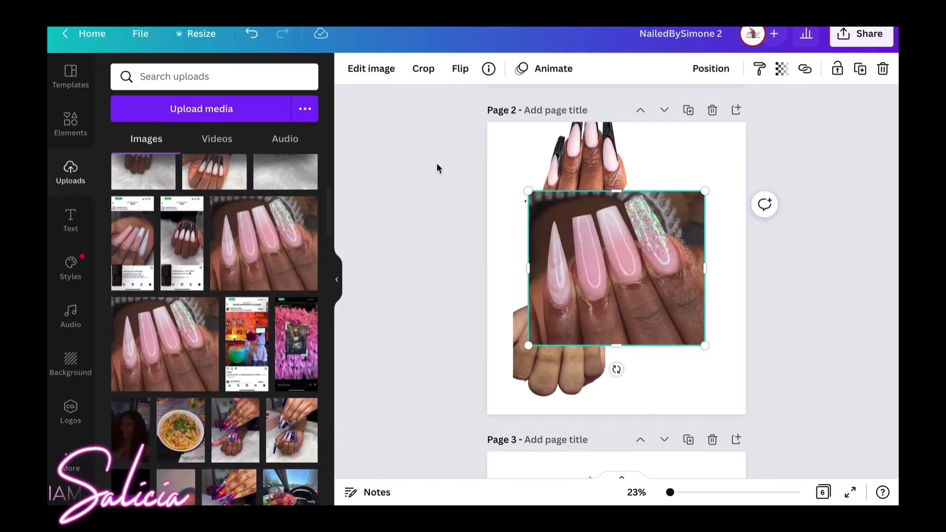
{"action": "left_click", "coordinate": [357, 68]}
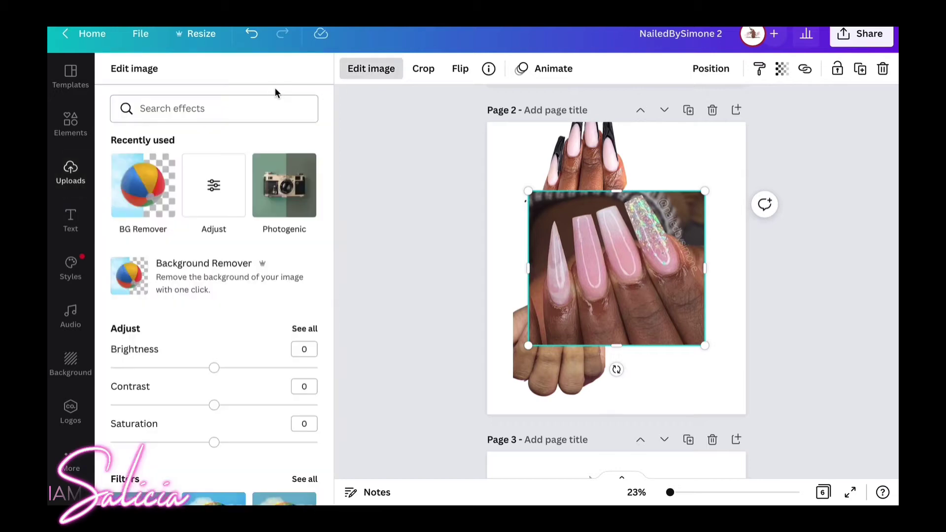
{"action": "left_click", "coordinate": [161, 187]}
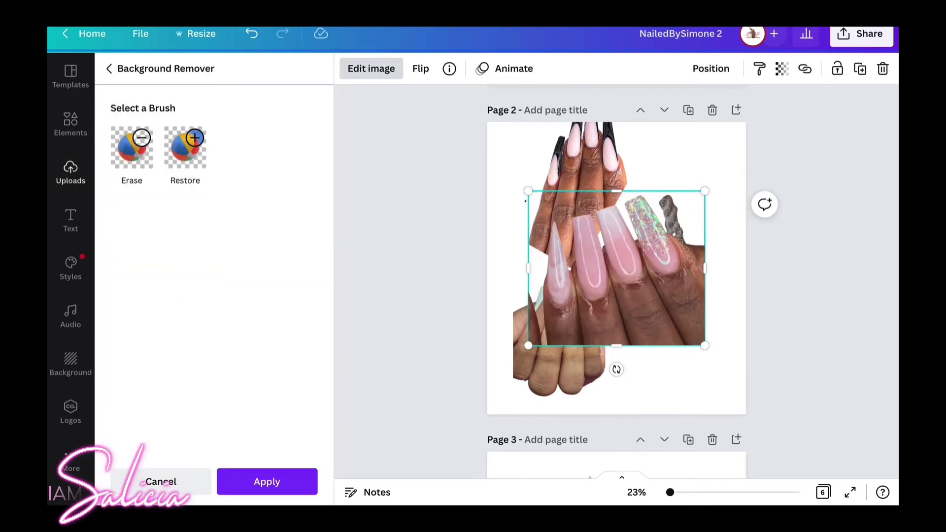
{"action": "left_click", "coordinate": [141, 158]}
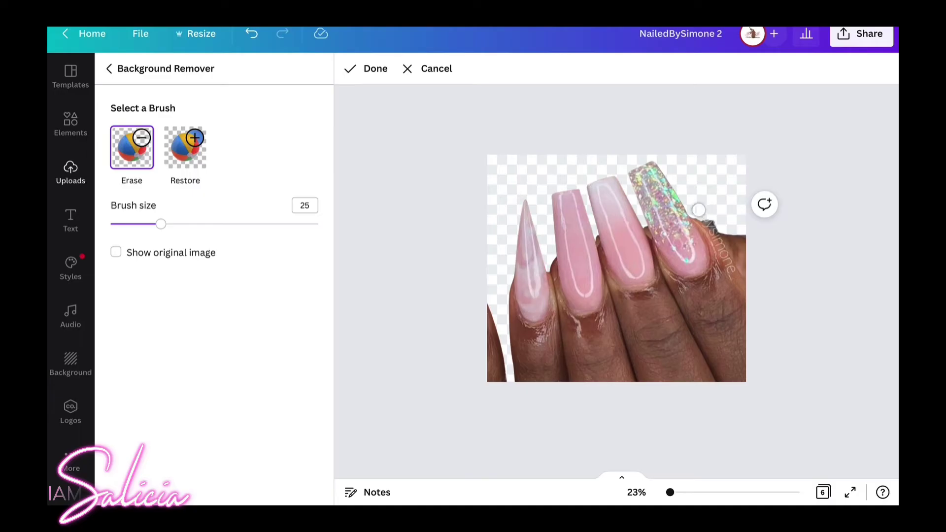
{"action": "mouse_move", "coordinate": [699, 210]}
{"action": "left_mouse_down"}
{"action": "mouse_move", "coordinate": [719, 198]}
{"action": "mouse_move", "coordinate": [747, 267]}
{"action": "mouse_move", "coordinate": [712, 225]}
{"action": "left_mouse_up"}
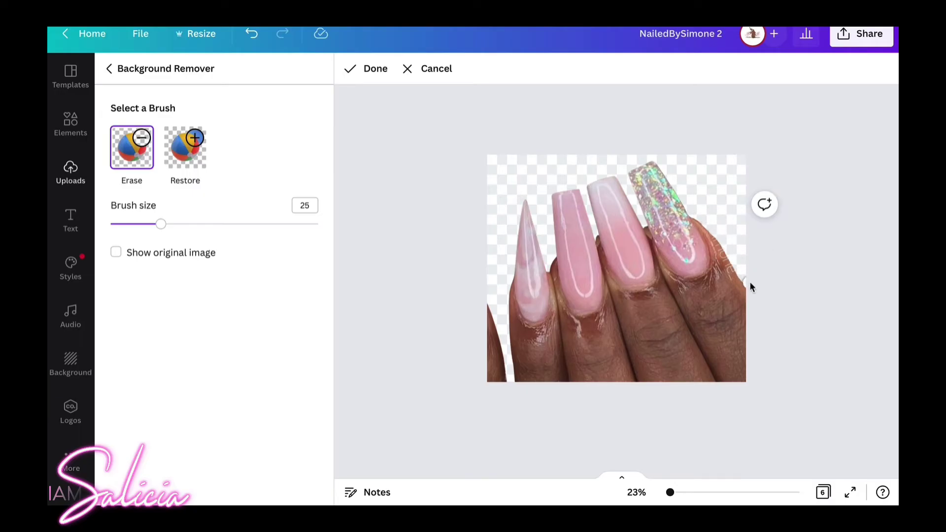
{"action": "mouse_move", "coordinate": [491, 309]}
{"action": "left_mouse_down"}
{"action": "mouse_move", "coordinate": [502, 375]}
{"action": "mouse_move", "coordinate": [490, 392]}
{"action": "left_mouse_up"}
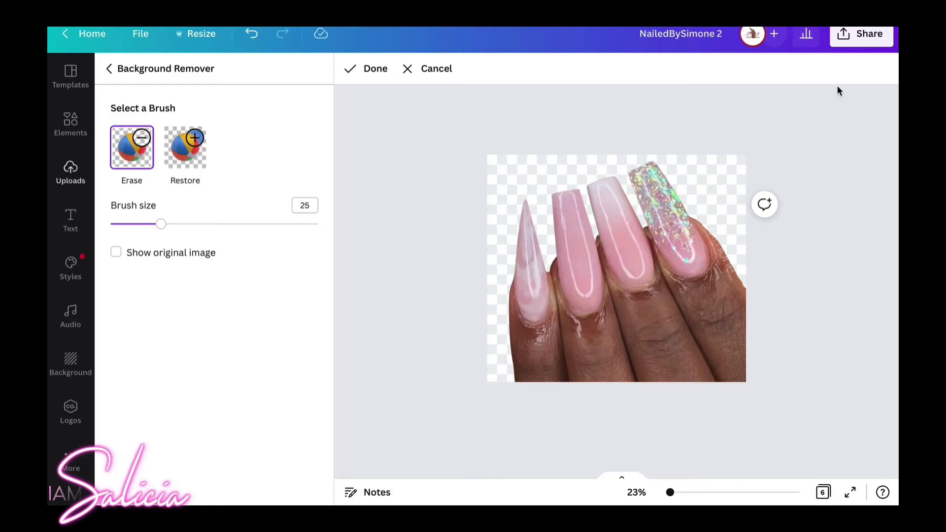
{"action": "left_click", "coordinate": [376, 69]}
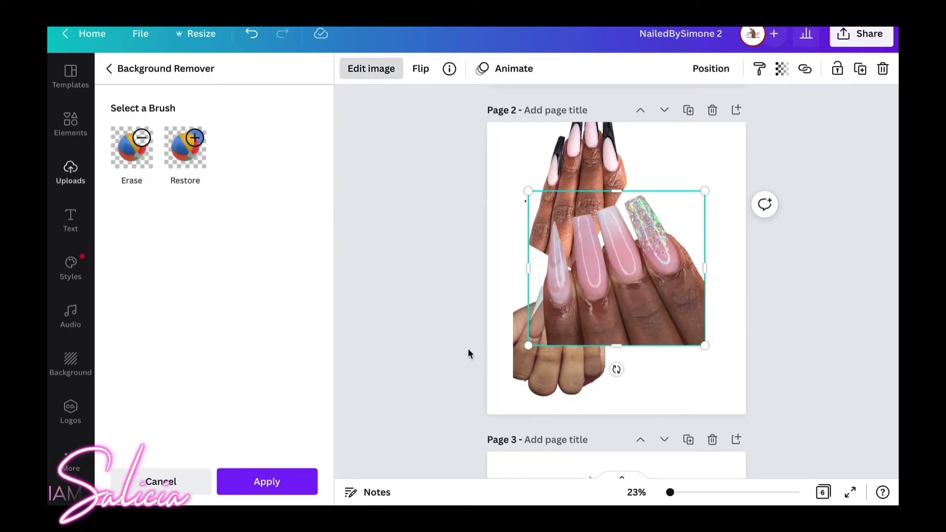
Shrink the pink-nails photo and move it and the French-tip photo to the bottom corners.
{"action": "left_click_drag", "start_coordinate": [528, 348], "coordinate": [626, 319]}
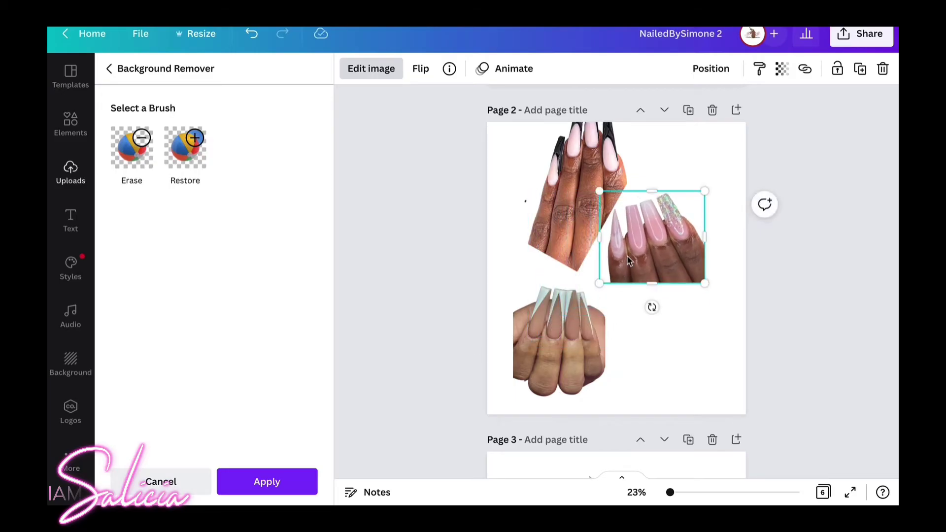
{"action": "left_click_drag", "start_coordinate": [658, 228], "coordinate": [650, 329]}
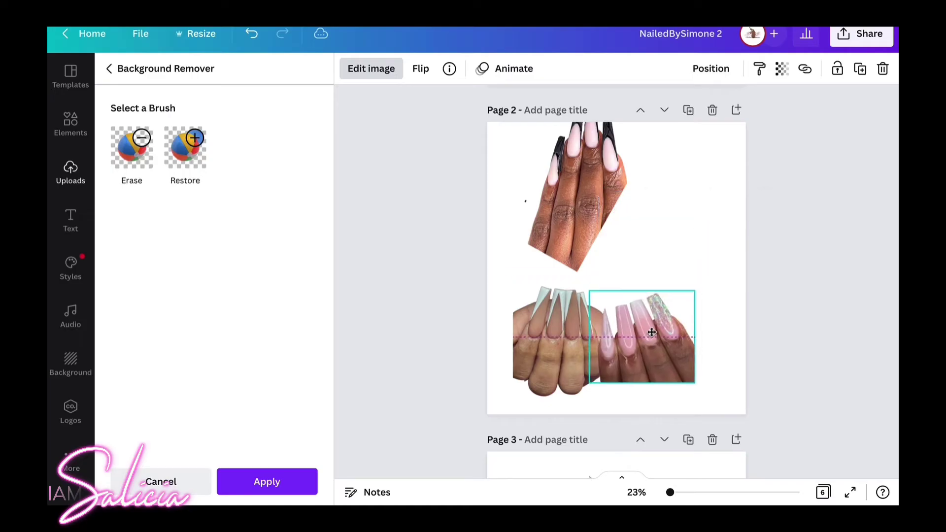
{"action": "left_click", "coordinate": [559, 339]}
{"action": "left_click_drag", "start_coordinate": [547, 351], "coordinate": [521, 383]}
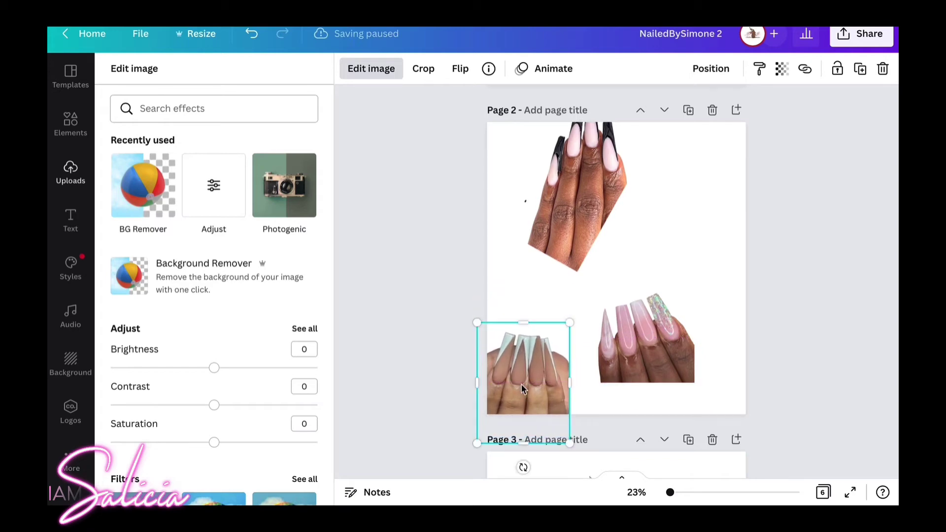
{"action": "left_click_drag", "start_coordinate": [627, 343], "coordinate": [680, 373]}
Move the black French-tip photo to the bottom middle, rotate it upright, and align the left photo.
{"action": "left_click", "coordinate": [589, 243]}
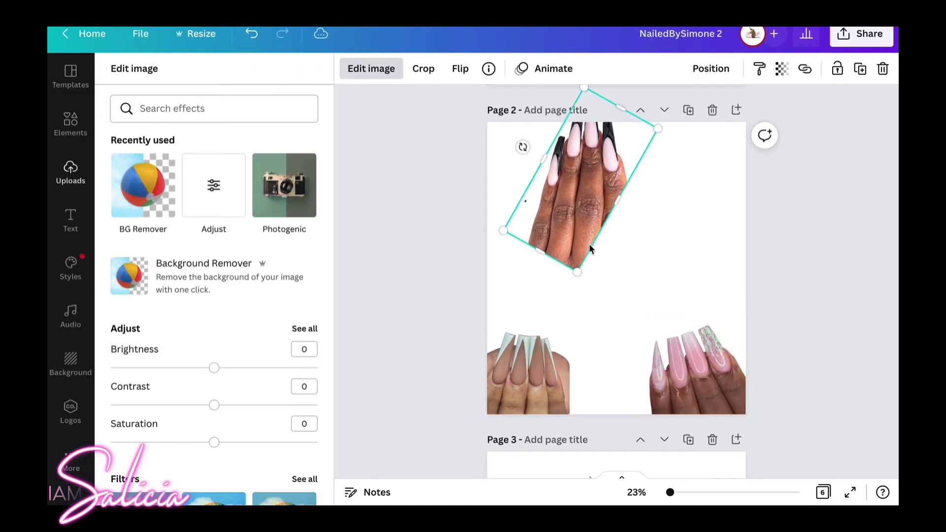
{"action": "left_click_drag", "start_coordinate": [590, 244], "coordinate": [612, 355]}
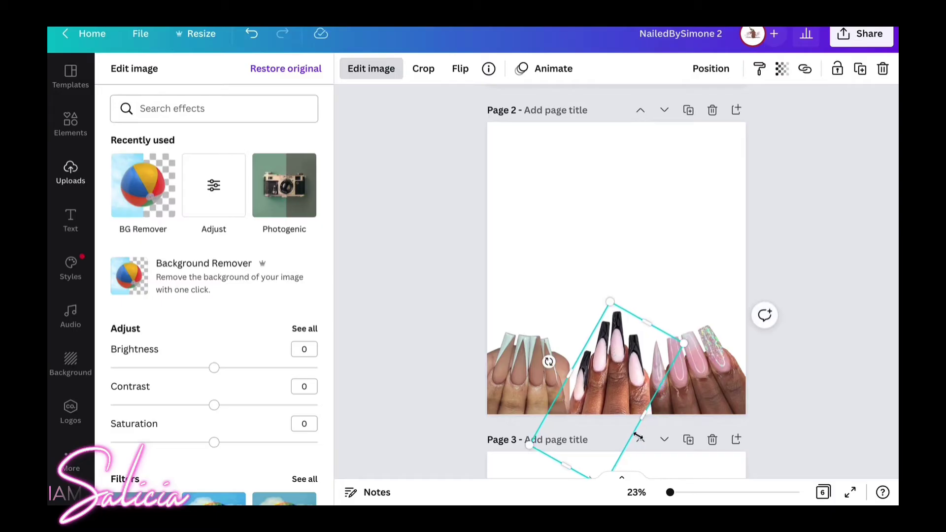
{"action": "left_click_drag", "start_coordinate": [548, 360], "coordinate": [554, 354]}
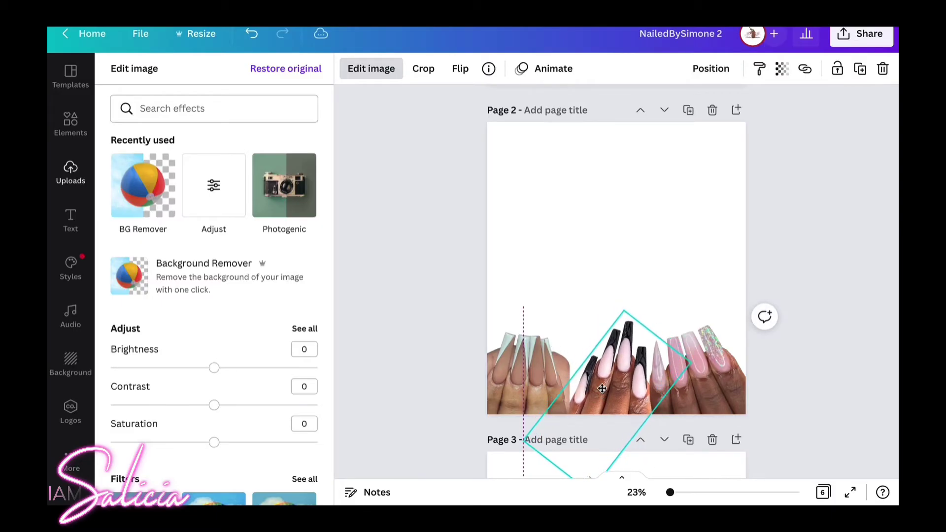
{"action": "left_click", "coordinate": [541, 371]}
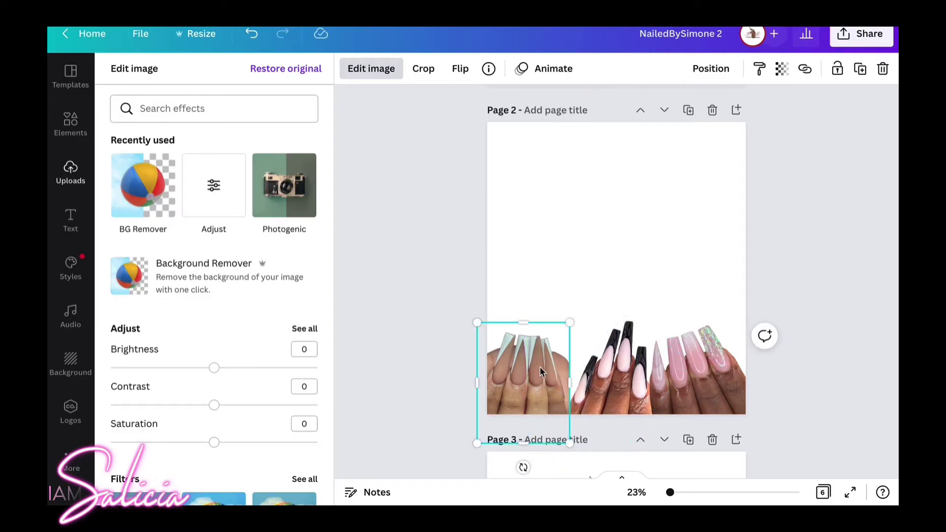
{"action": "left_click_drag", "start_coordinate": [540, 372], "coordinate": [543, 376]}
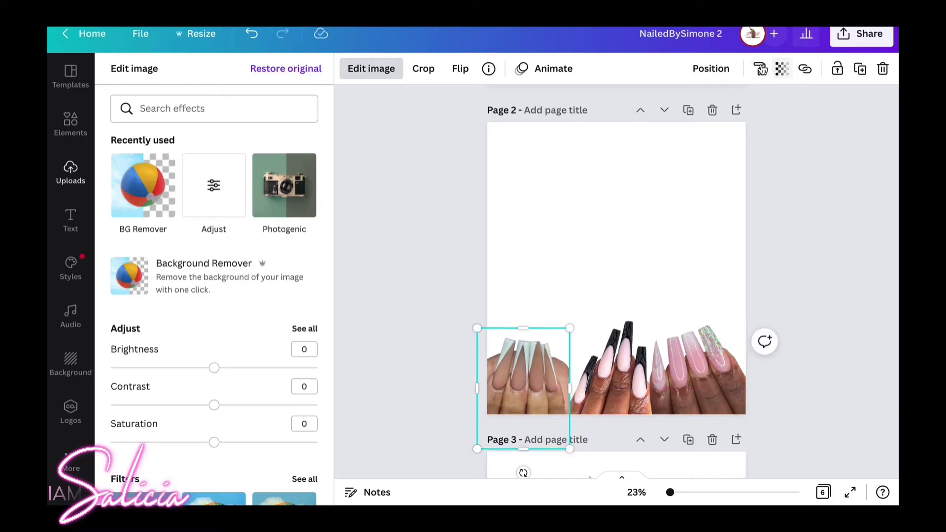
Send the left nails photo behind the other nail photos.
{"action": "left_click", "coordinate": [720, 69]}
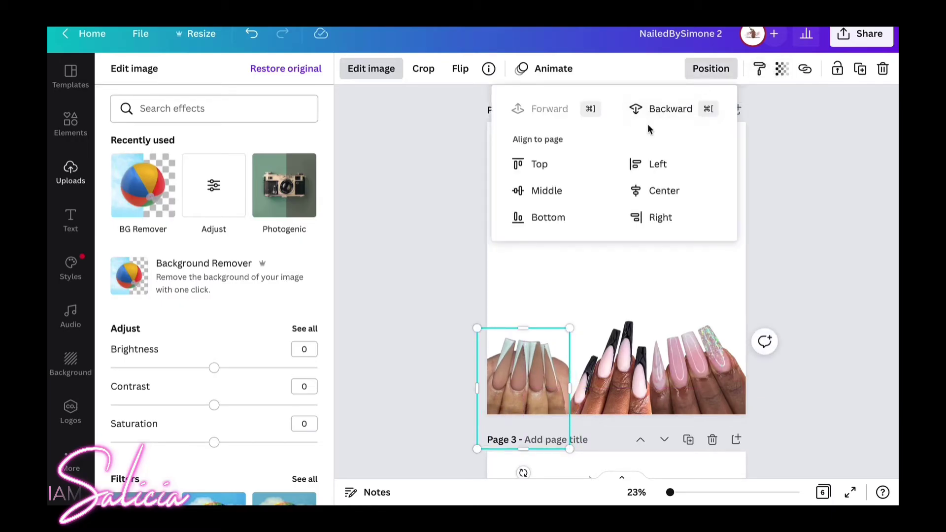
{"action": "left_click", "coordinate": [647, 108]}
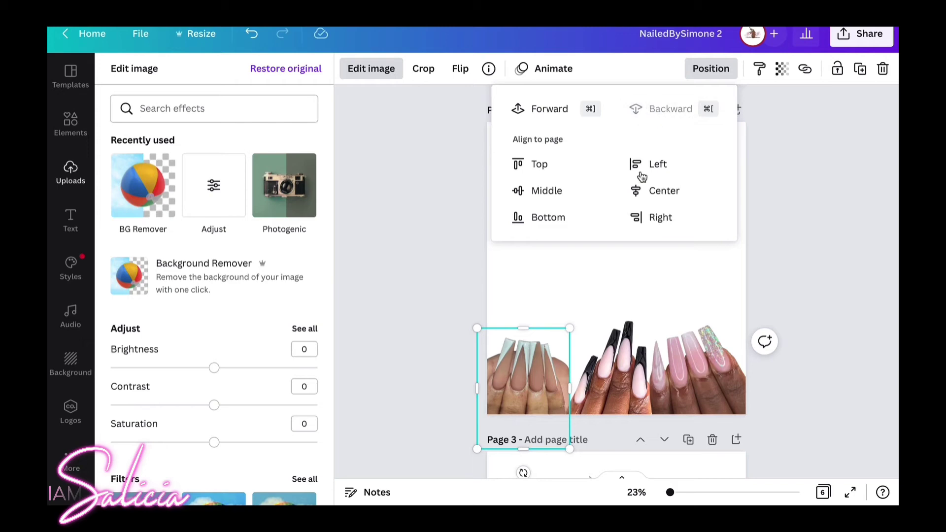
{"action": "left_click", "coordinate": [616, 277]}
{"action": "left_click", "coordinate": [614, 279]}
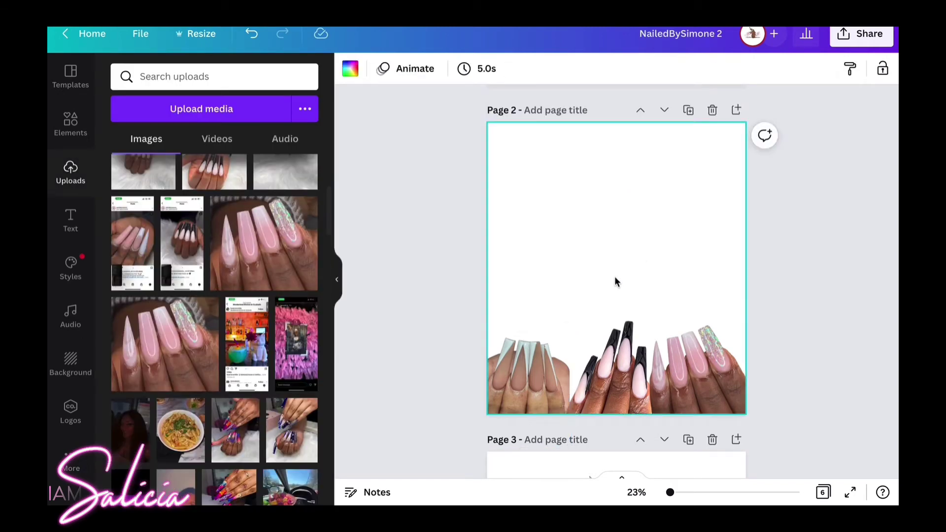
Trim the left nails photo's right edge, enlarge it and move it down slightly.
{"action": "left_click", "coordinate": [525, 369]}
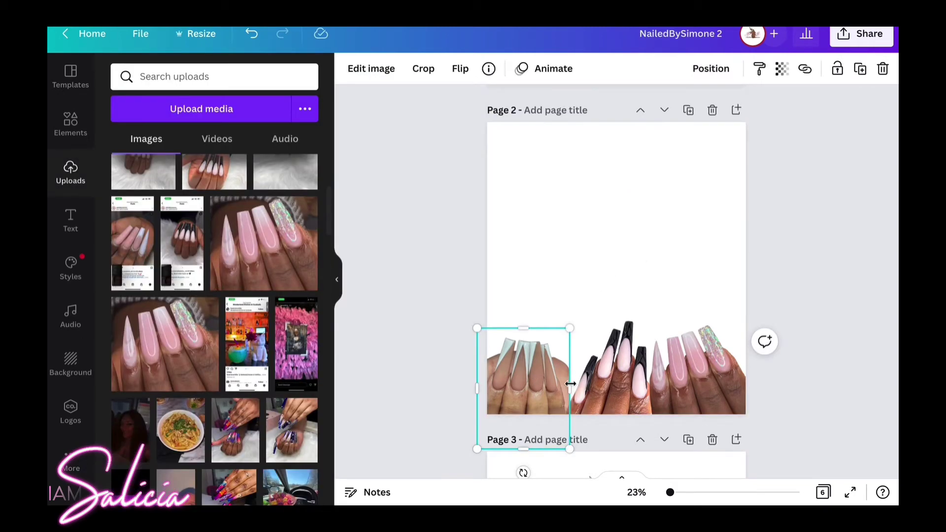
{"action": "left_click_drag", "start_coordinate": [568, 390], "coordinate": [561, 390]}
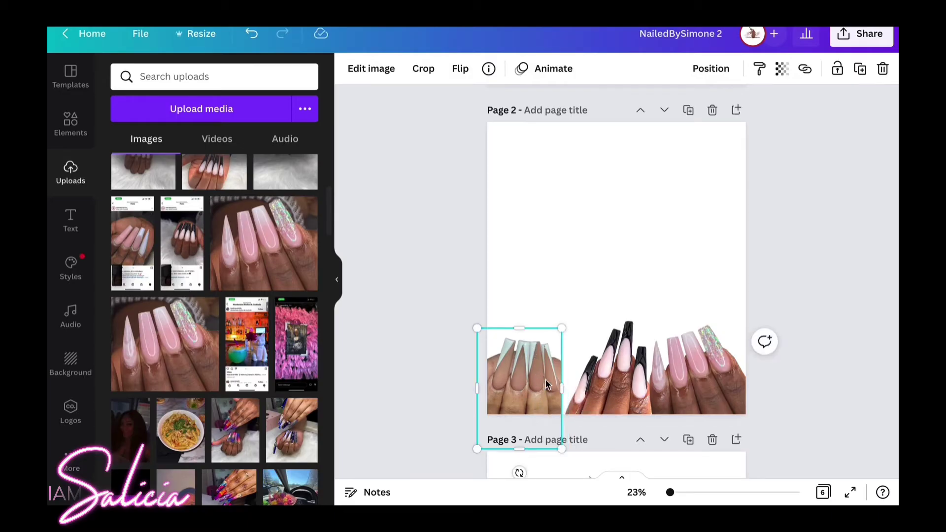
{"action": "left_click_drag", "start_coordinate": [561, 328], "coordinate": [570, 316]}
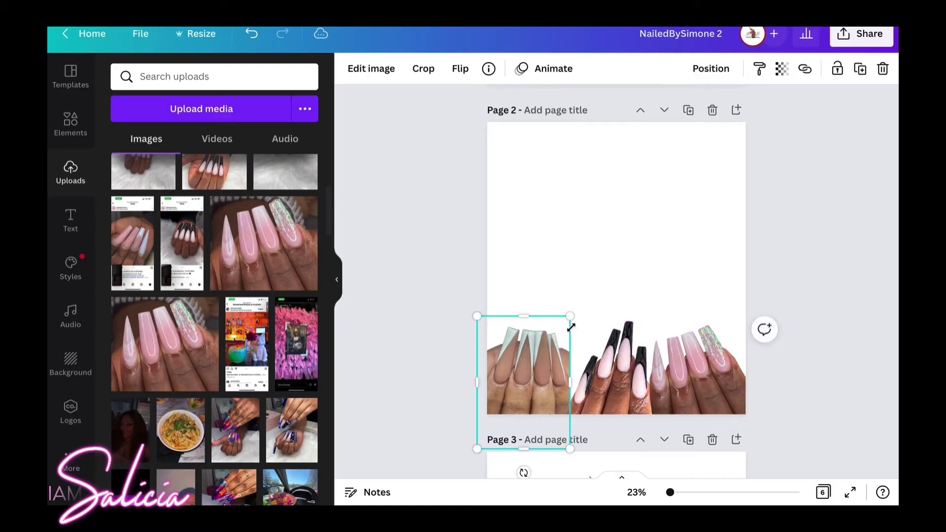
{"action": "left_click_drag", "start_coordinate": [543, 358], "coordinate": [547, 366]}
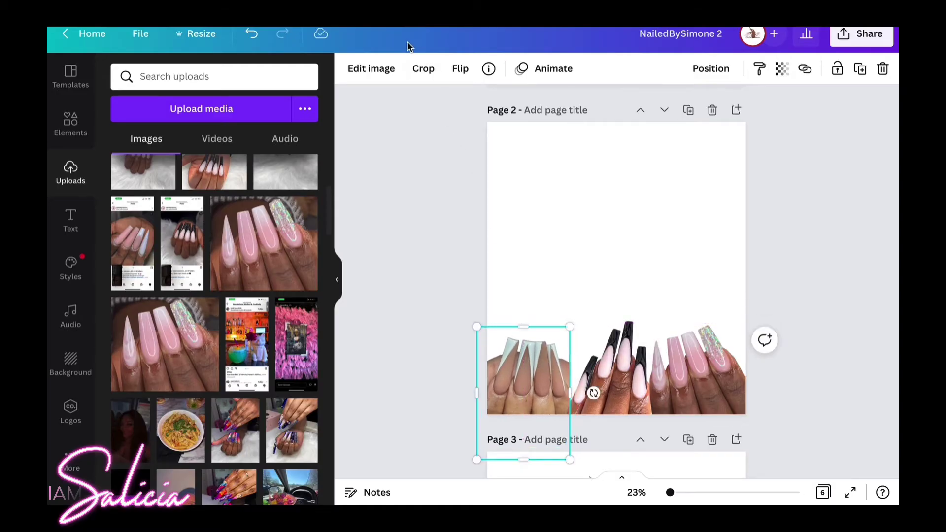
Shift the tilted left nail photo slightly and enlarge it into the bottom-left corner.
{"action": "left_click", "coordinate": [711, 68]}
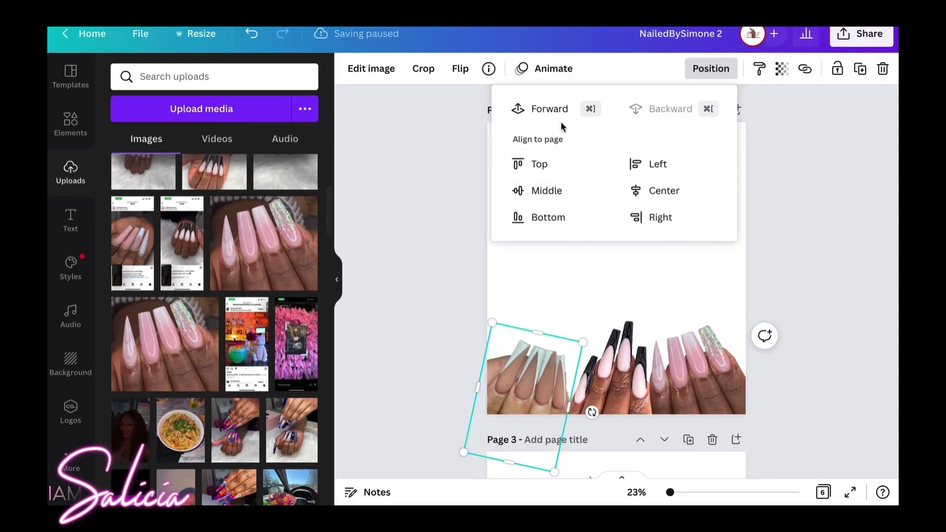
{"action": "left_click", "coordinate": [616, 255]}
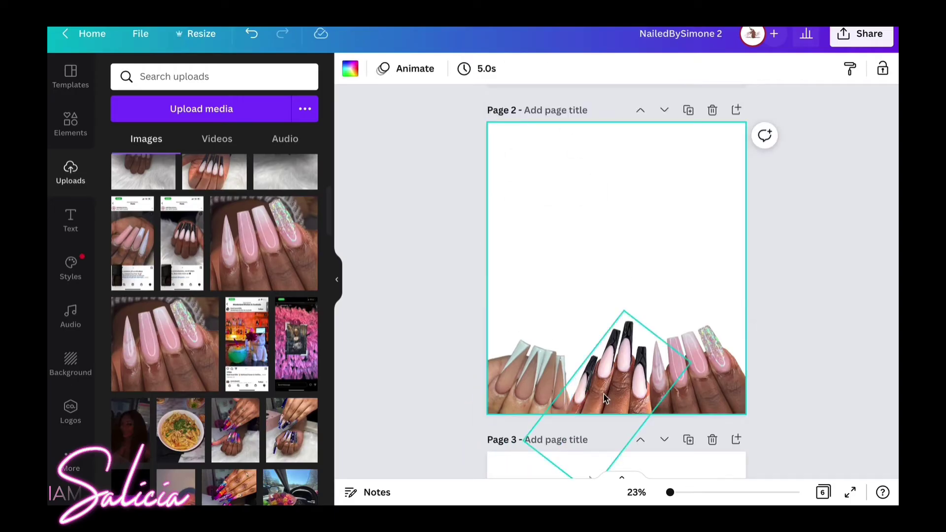
{"action": "left_click", "coordinate": [602, 394]}
{"action": "left_click_drag", "start_coordinate": [601, 394], "coordinate": [599, 394]}
{"action": "left_click", "coordinate": [528, 398]}
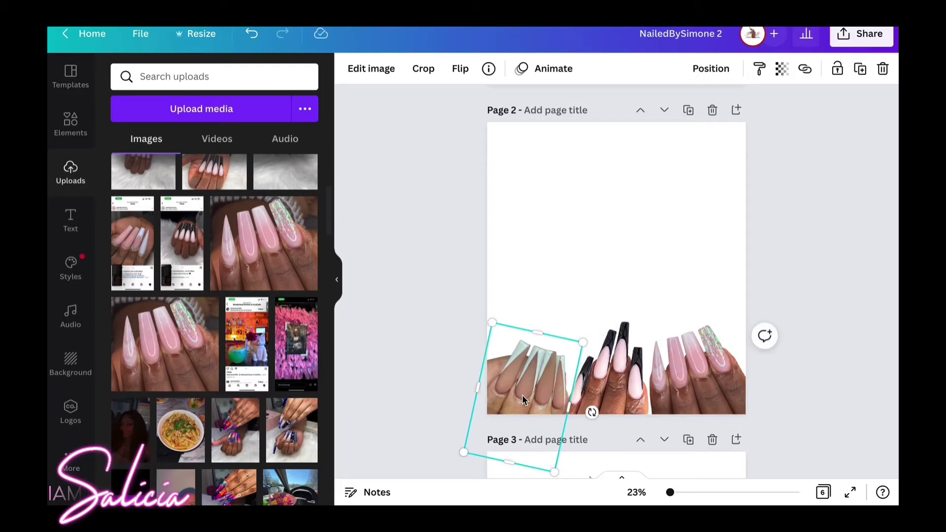
{"action": "left_click_drag", "start_coordinate": [587, 344], "coordinate": [587, 345]}
{"action": "left_click", "coordinate": [657, 246]}
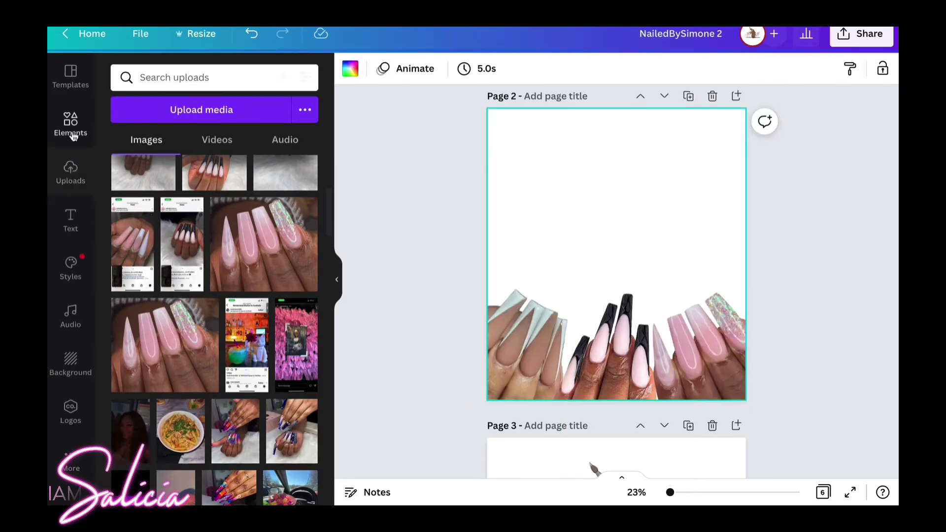
Search elements for 'rose' and place the pink brush stroke, enlarged and centred, at the top.
{"action": "left_click", "coordinate": [73, 129]}
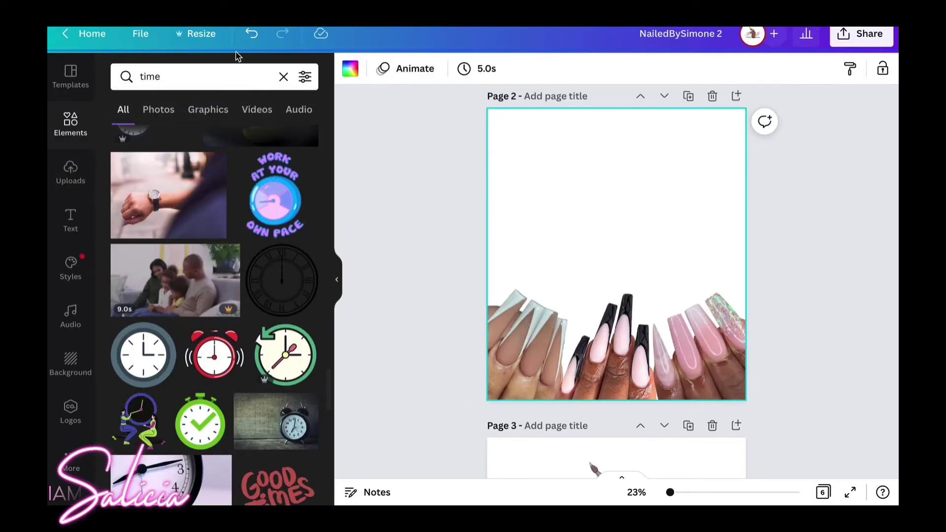
{"action": "left_click", "coordinate": [235, 79]}
{"action": "type", "text": "rose"}
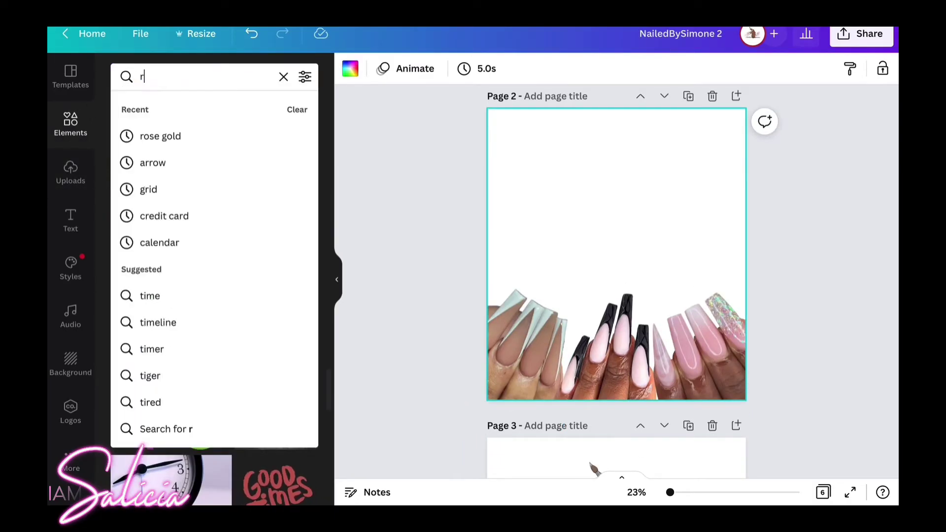
{"action": "left_click", "coordinate": [167, 139]}
{"action": "scroll", "coordinate": [196, 290], "scroll_direction": "down", "scroll_amount": 10}
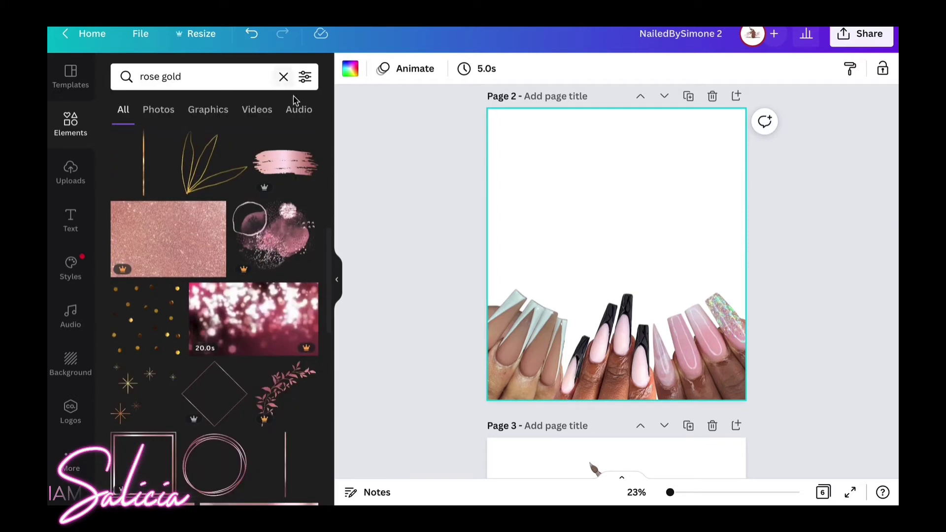
{"action": "left_click", "coordinate": [285, 163]}
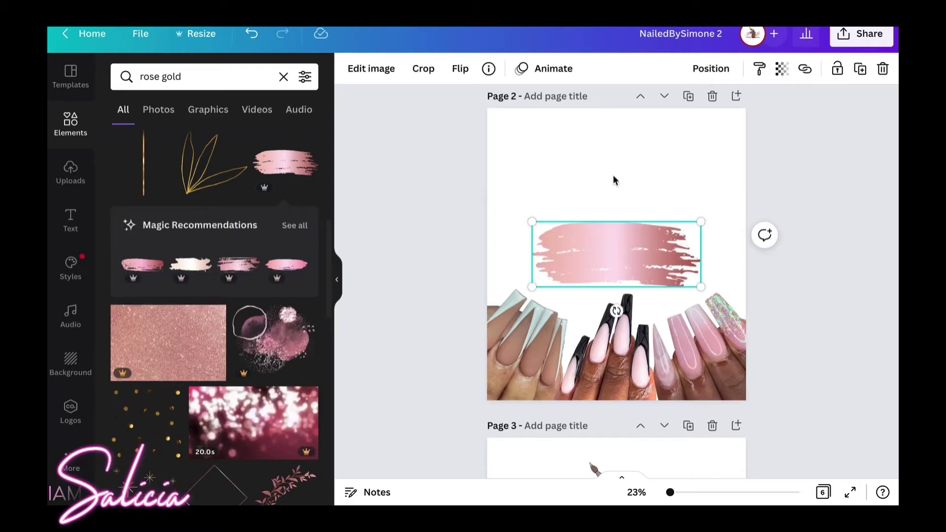
{"action": "mouse_move", "coordinate": [613, 261]}
{"action": "left_mouse_down"}
{"action": "mouse_move", "coordinate": [612, 149]}
{"action": "mouse_move", "coordinate": [611, 158]}
{"action": "left_mouse_up"}
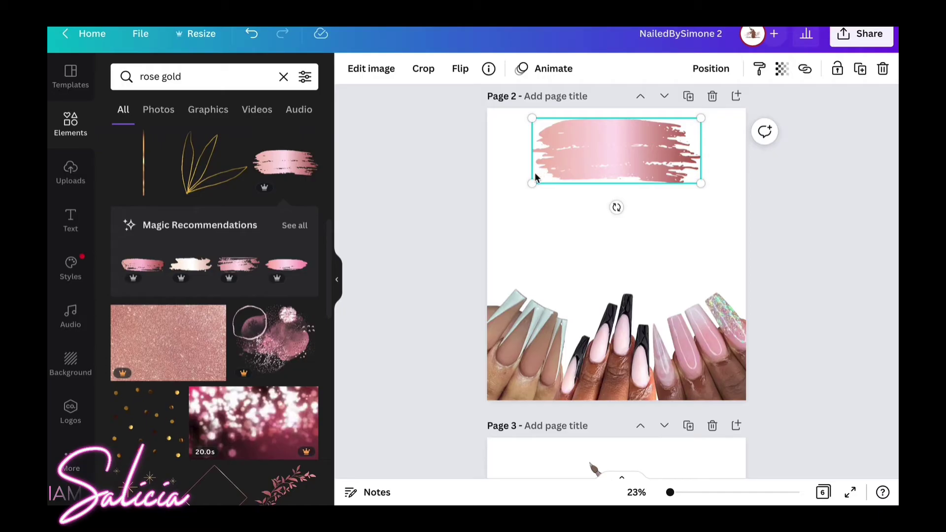
{"action": "left_click_drag", "start_coordinate": [530, 183], "coordinate": [504, 196]}
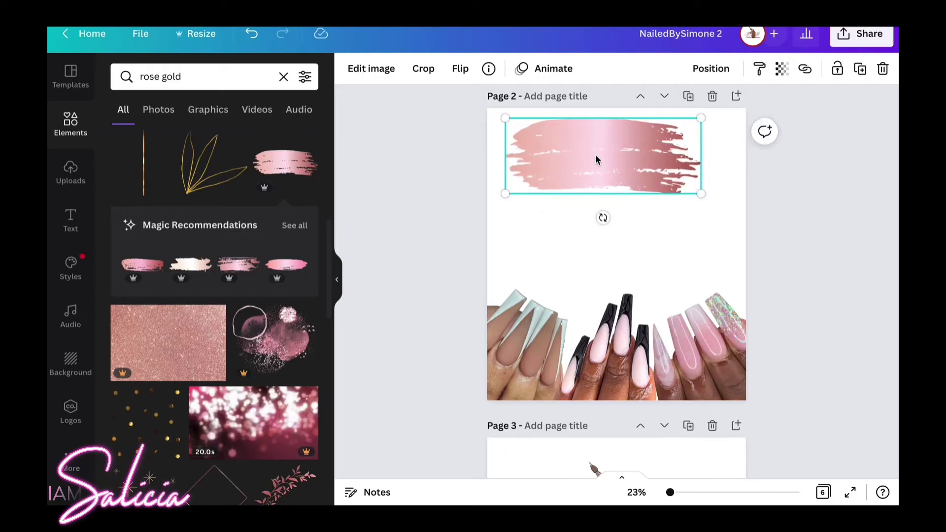
{"action": "left_click_drag", "start_coordinate": [595, 159], "coordinate": [610, 156]}
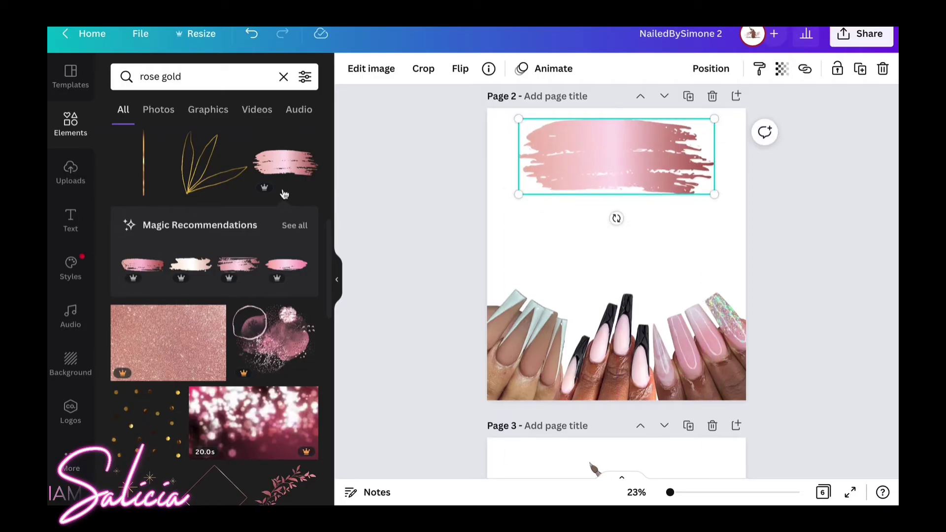
Add the rose gold rectangular frame from the search results to the page.
{"action": "scroll", "coordinate": [211, 315], "scroll_direction": "down", "scroll_amount": 3}
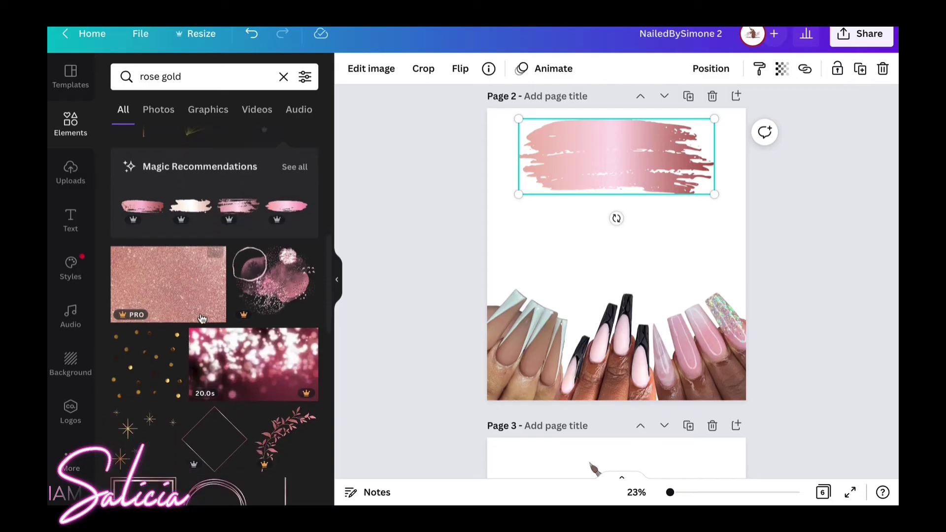
{"action": "scroll", "coordinate": [202, 318], "scroll_direction": "down", "scroll_amount": 5}
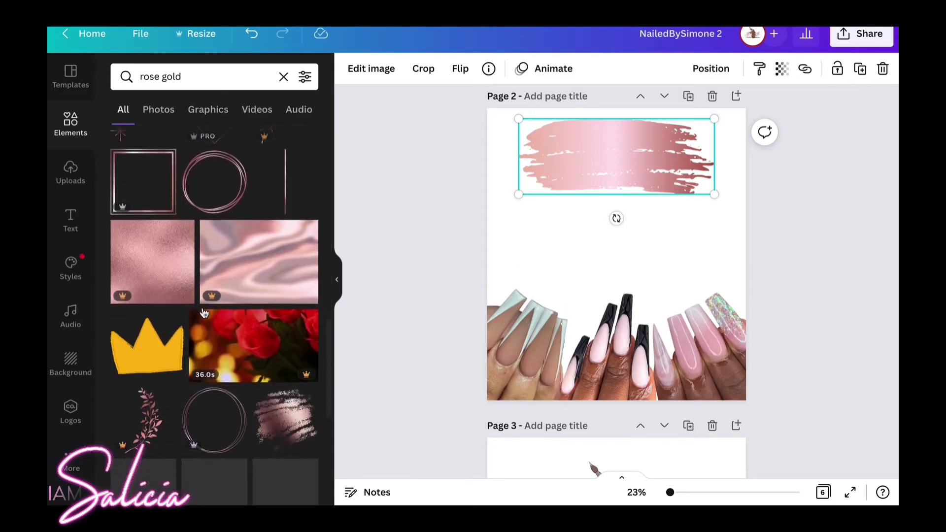
{"action": "scroll", "coordinate": [204, 314], "scroll_direction": "down", "scroll_amount": 10}
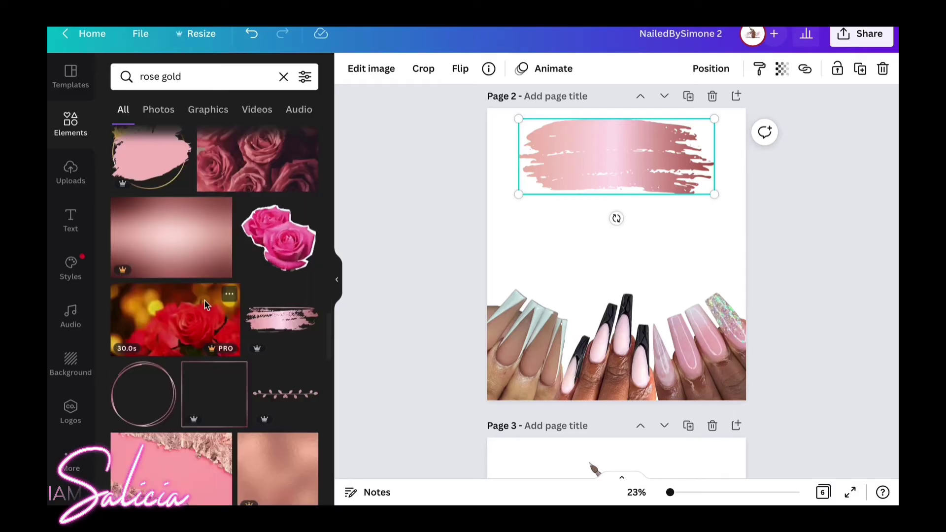
{"action": "scroll", "coordinate": [207, 303], "scroll_direction": "down", "scroll_amount": 2}
{"action": "scroll", "coordinate": [208, 301], "scroll_direction": "down", "scroll_amount": 6}
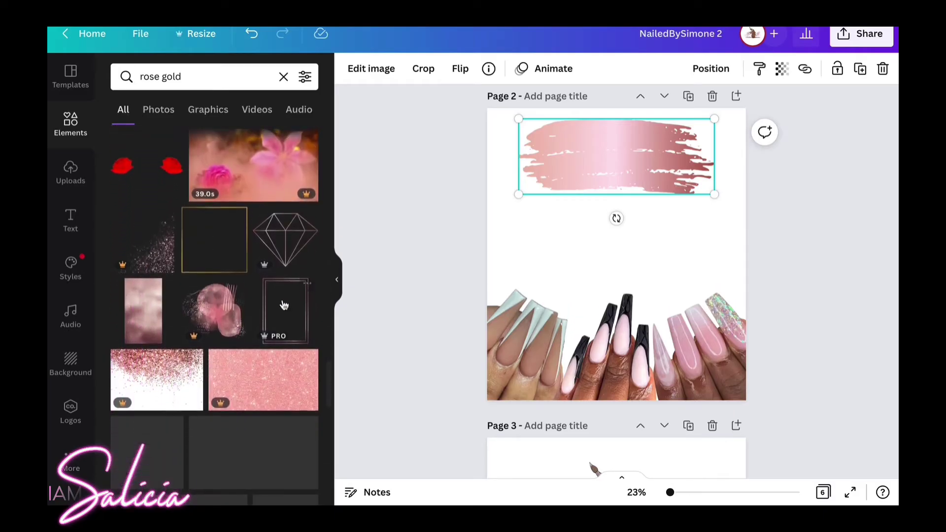
{"action": "left_click", "coordinate": [283, 320]}
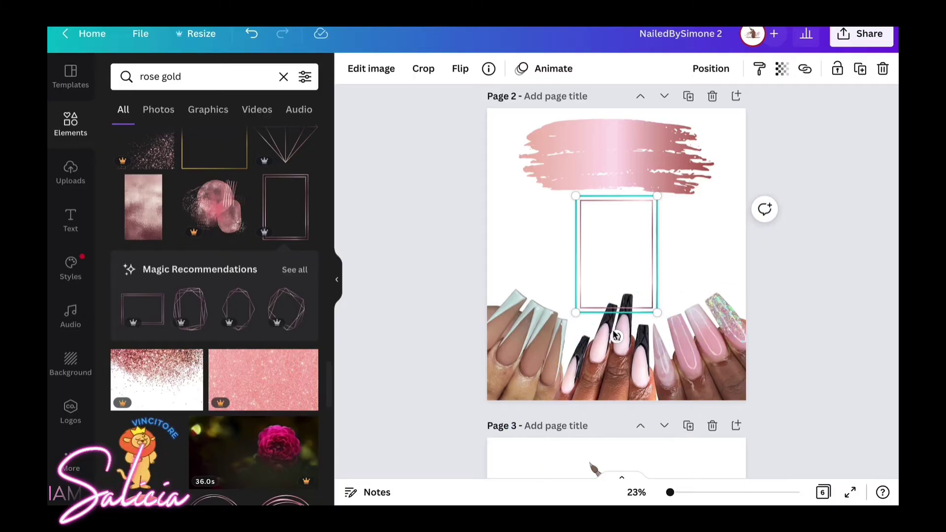
Rotate the rose gold frame to landscape, enlarge it and centre it horizontally.
{"action": "left_click_drag", "start_coordinate": [619, 339], "coordinate": [697, 255]}
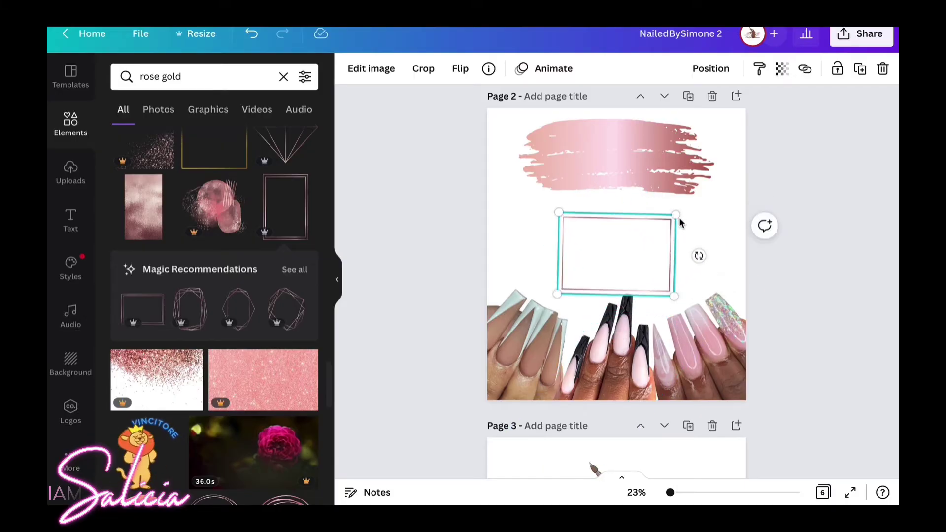
{"action": "left_click_drag", "start_coordinate": [676, 221], "coordinate": [703, 202]}
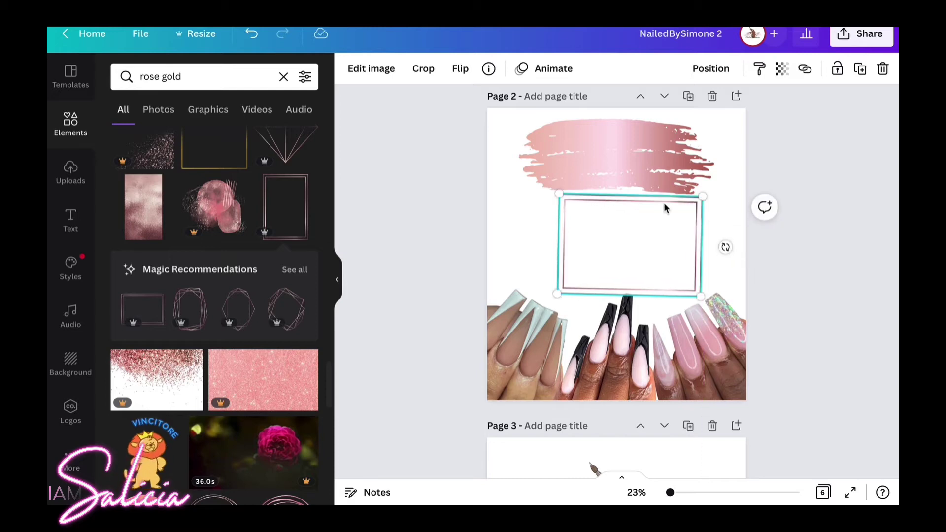
{"action": "left_click", "coordinate": [611, 180]}
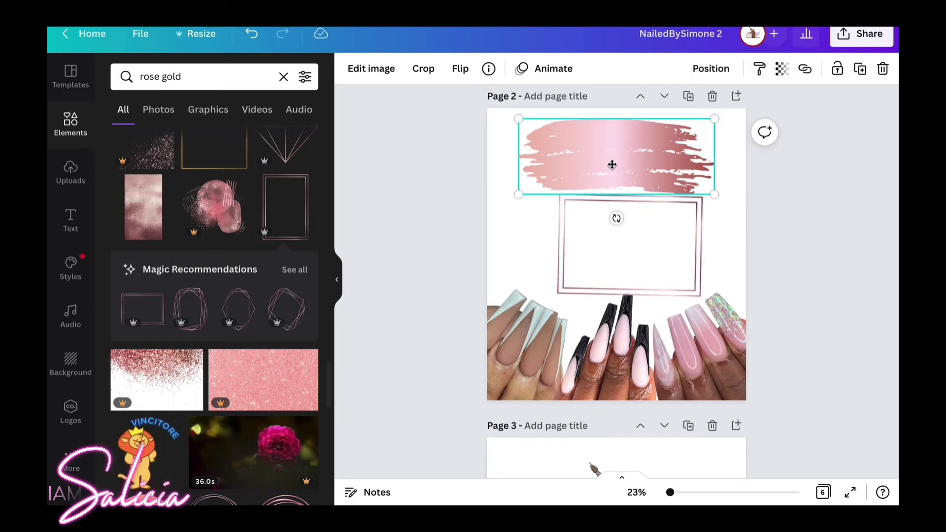
{"action": "left_click_drag", "start_coordinate": [611, 165], "coordinate": [613, 160]}
{"action": "left_click", "coordinate": [624, 256]}
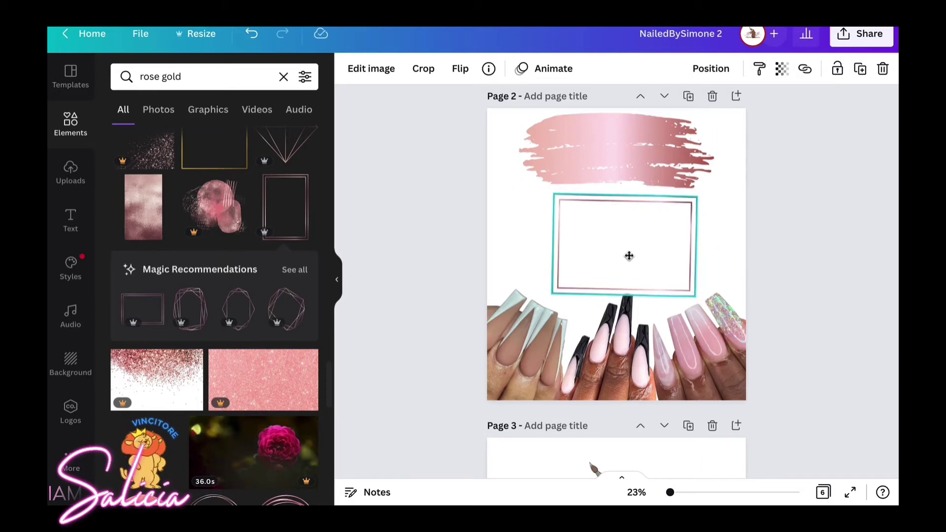
{"action": "left_click_drag", "start_coordinate": [629, 256], "coordinate": [622, 256]}
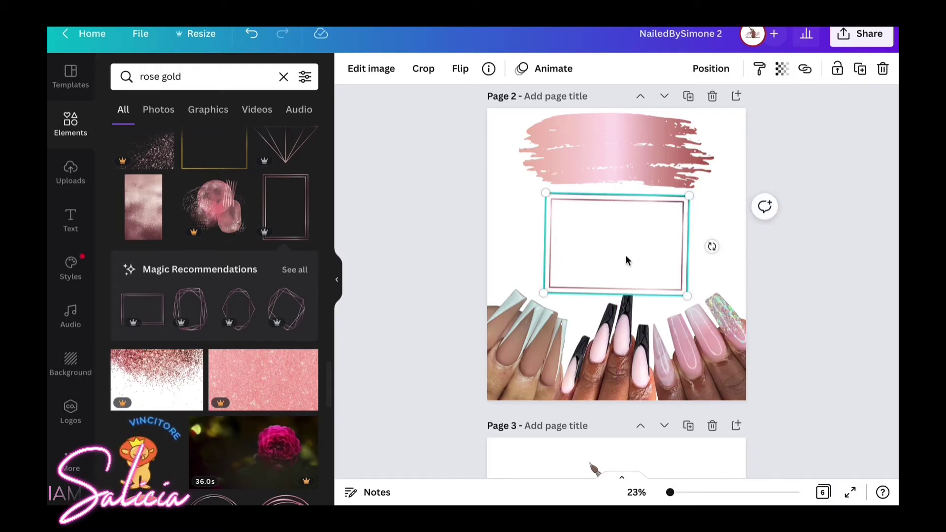
{"action": "left_click", "coordinate": [698, 275]}
Raise the brush stroke, tuck the frame just beneath it and adjust the middle nail photo.
{"action": "left_click", "coordinate": [620, 340]}
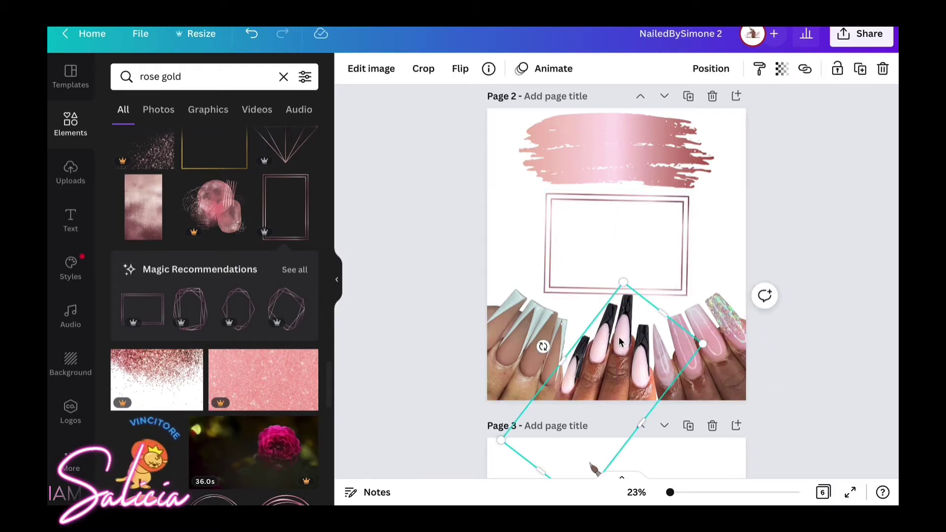
{"action": "left_click_drag", "start_coordinate": [619, 341], "coordinate": [619, 341]}
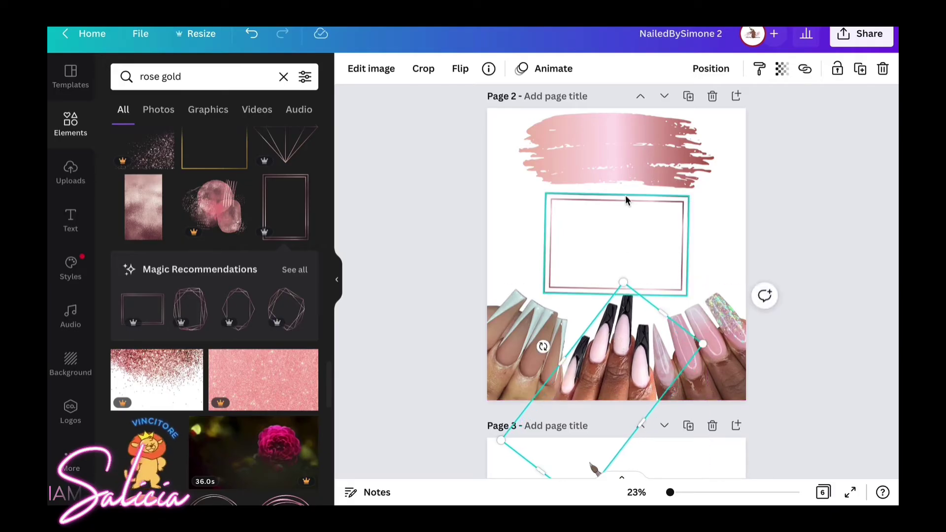
{"action": "left_click", "coordinate": [611, 163]}
{"action": "left_click_drag", "start_coordinate": [612, 162], "coordinate": [628, 158]}
{"action": "left_click", "coordinate": [632, 224]}
{"action": "left_click", "coordinate": [635, 227]}
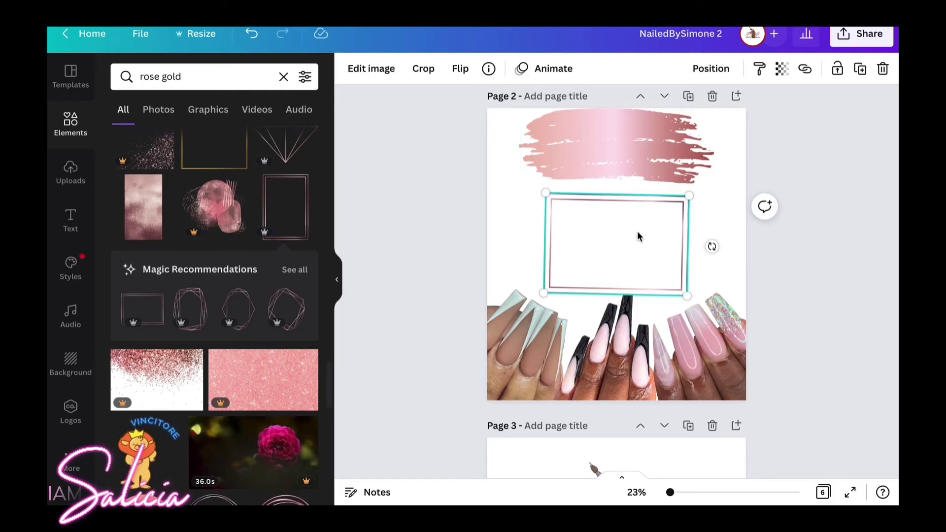
{"action": "left_click_drag", "start_coordinate": [637, 229], "coordinate": [637, 227]}
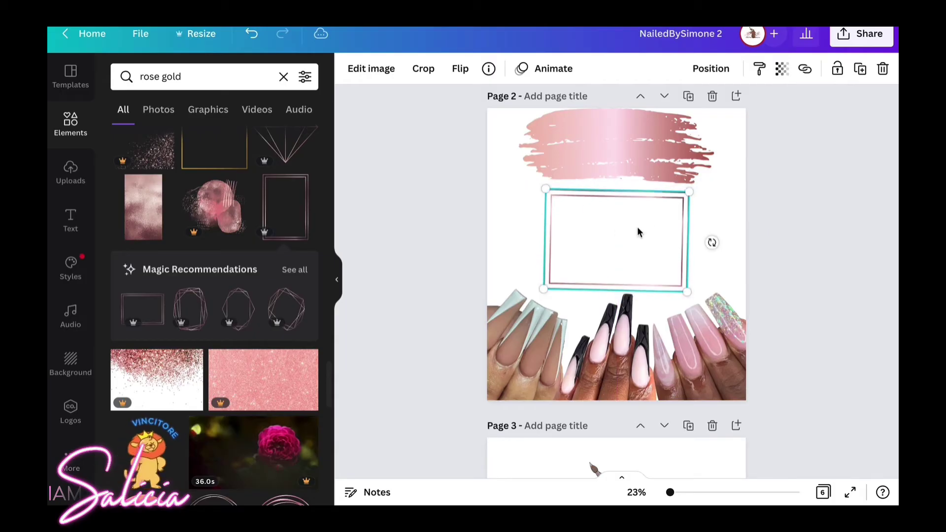
{"action": "left_click", "coordinate": [654, 320]}
{"action": "left_click", "coordinate": [734, 257]}
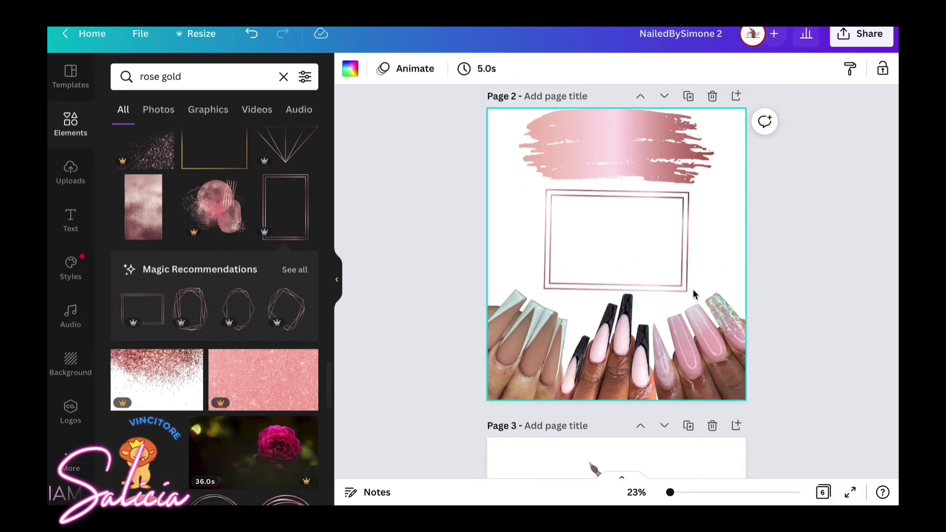
{"action": "left_click_drag", "start_coordinate": [639, 388], "coordinate": [634, 387]}
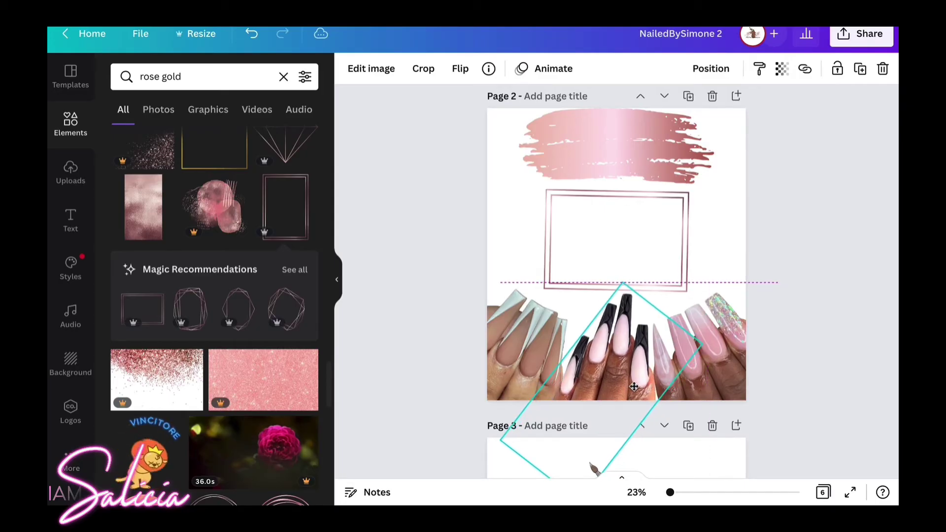
Level the pink-nails photo and slide it right along the bottom edge.
{"action": "left_click", "coordinate": [685, 390]}
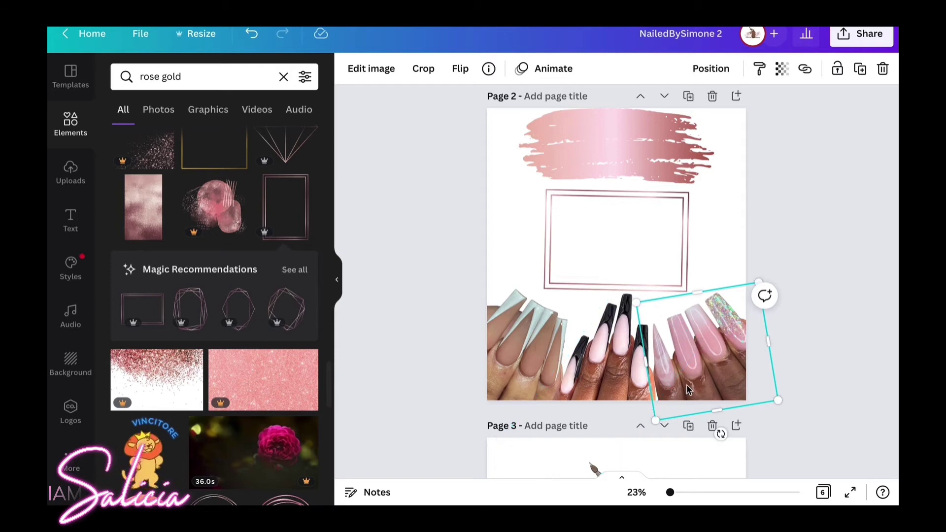
{"action": "left_click_drag", "start_coordinate": [688, 391], "coordinate": [688, 395]}
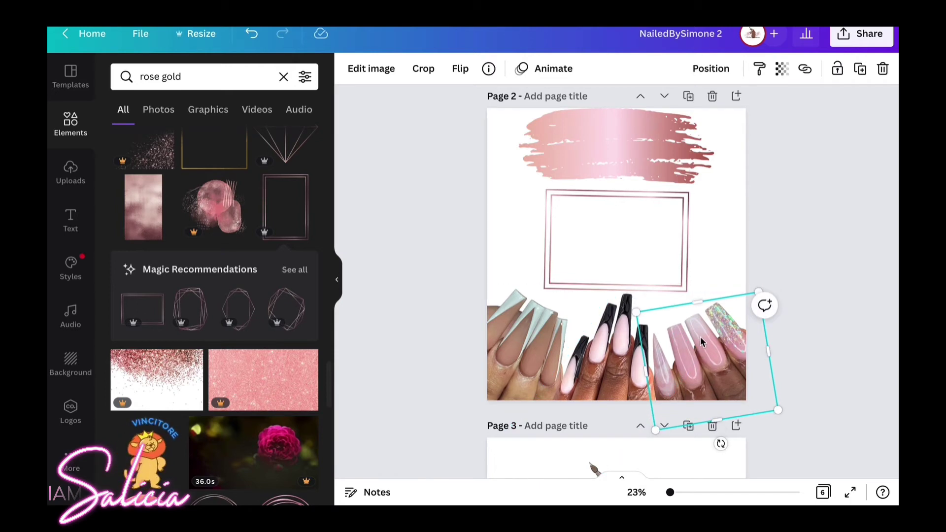
{"action": "left_click_drag", "start_coordinate": [701, 336], "coordinate": [698, 317]}
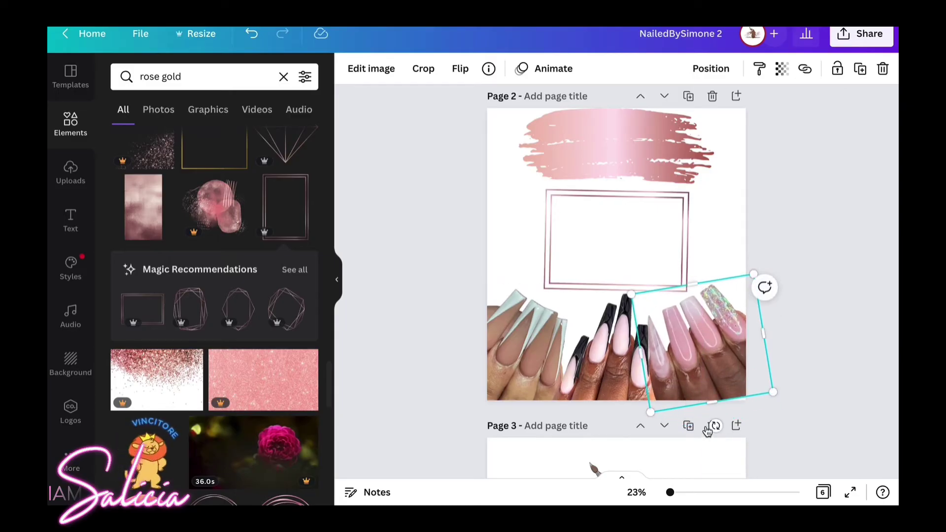
{"action": "left_click_drag", "start_coordinate": [716, 427], "coordinate": [711, 419]}
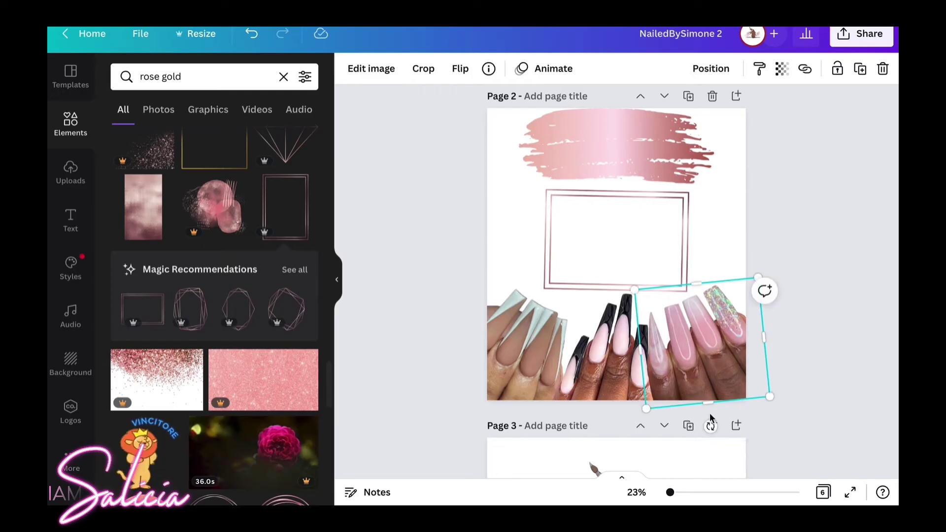
{"action": "mouse_move", "coordinate": [700, 365]}
{"action": "left_mouse_down"}
{"action": "mouse_move", "coordinate": [709, 367]}
{"action": "mouse_move", "coordinate": [700, 379]}
{"action": "left_mouse_up"}
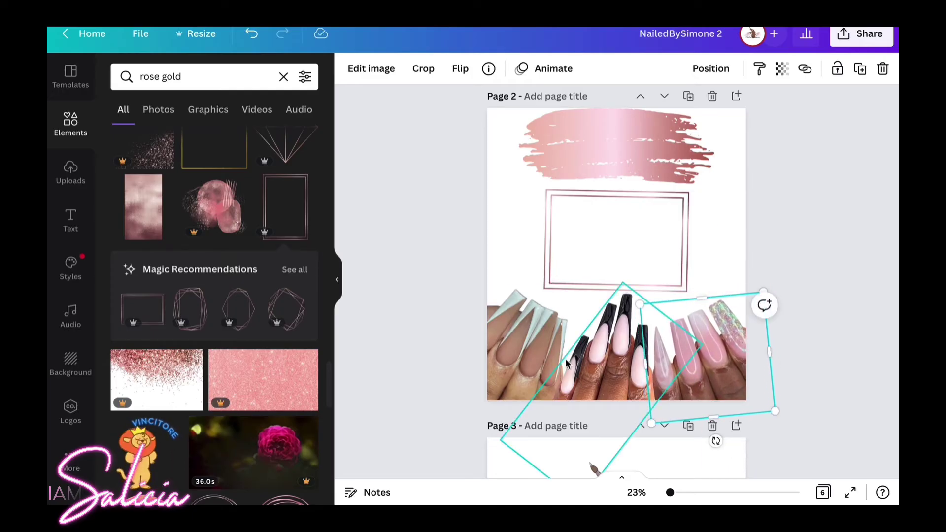
{"action": "left_click", "coordinate": [484, 350]}
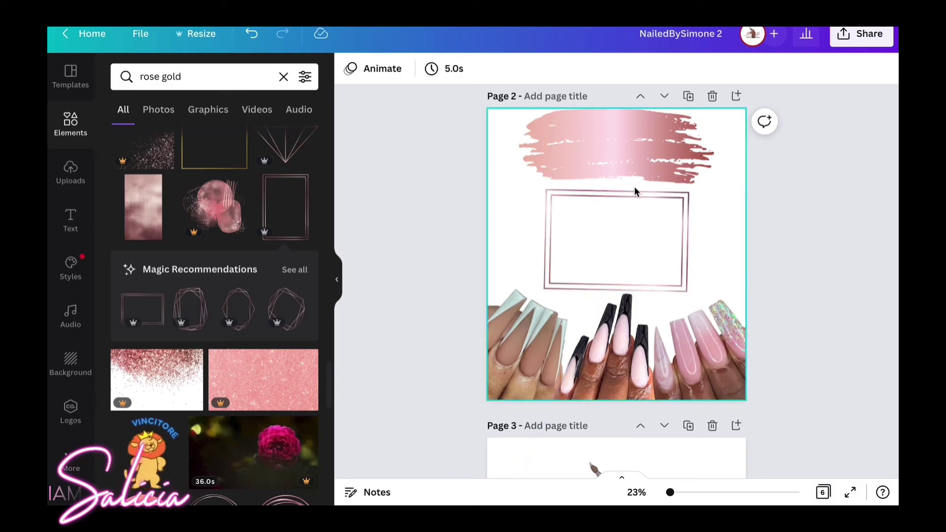
{"action": "left_click", "coordinate": [616, 249]}
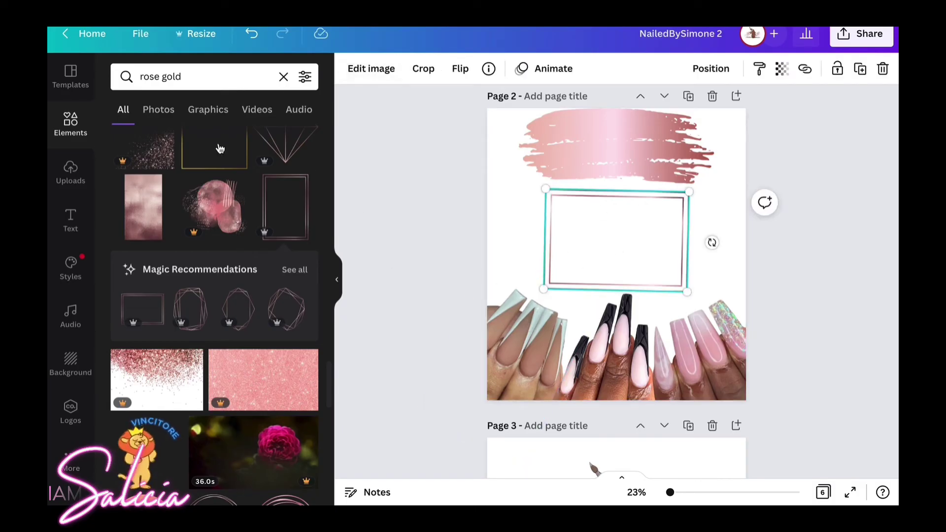
Add a body text box and replace its placeholder with the pasted welcome paragraph.
{"action": "left_click", "coordinate": [71, 219]}
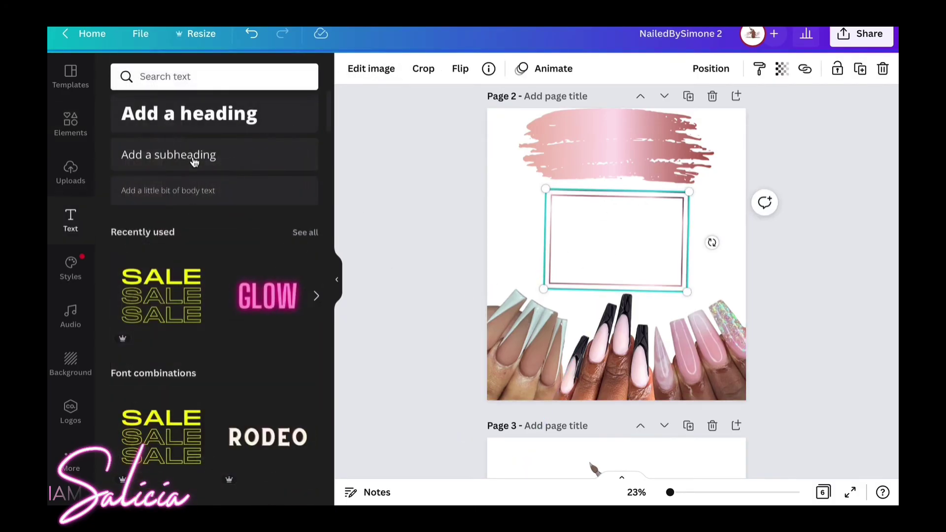
{"action": "left_click", "coordinate": [174, 196]}
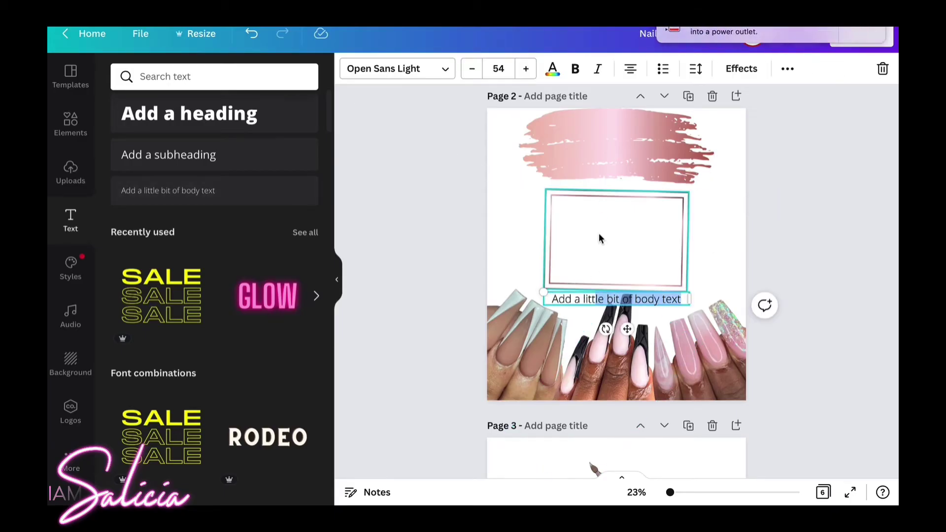
{"action": "key", "text": "BackSpace"}
{"action": "key", "text": "BackSpace"}
{"action": "key", "text": "BackSpace"}
{"action": "key", "text": "BackSpace"}
{"action": "key", "text": "BackSpace"}
{"action": "key", "text": "BackSpace"}
{"action": "key", "text": "BackSpace"}
{"action": "key", "text": "BackSpace"}
{"action": "key", "text": "BackSpace"}
{"action": "key", "text": "BackSpace"}
{"action": "key", "text": "BackSpace"}
{"action": "key", "text": "BackSpace"}
{"action": "key", "text": "BackSpace"}
{"action": "key", "text": "BackSpace"}
{"action": "key", "text": "BackSpace"}
{"action": "key", "text": "BackSpace"}
{"action": "key", "text": "BackSpace"}
{"action": "key", "text": "BackSpace"}
{"action": "key", "text": "BackSpace"}
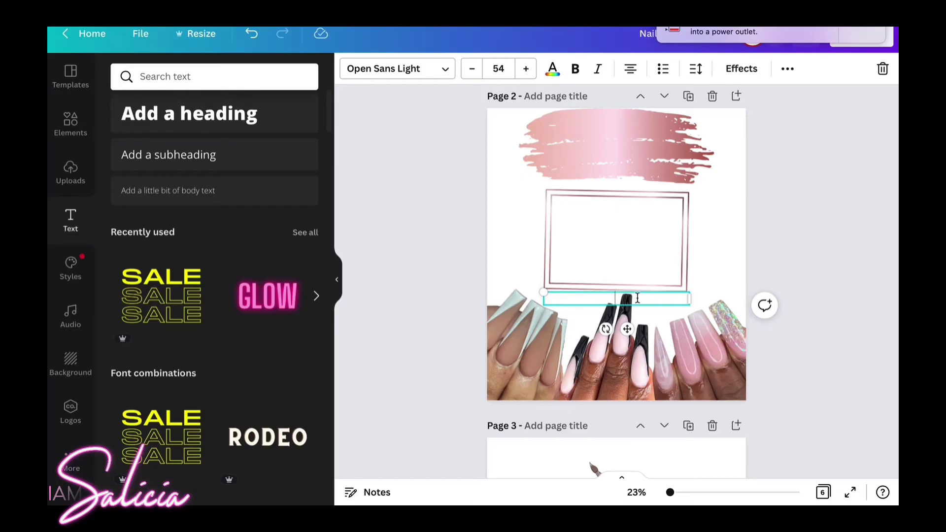
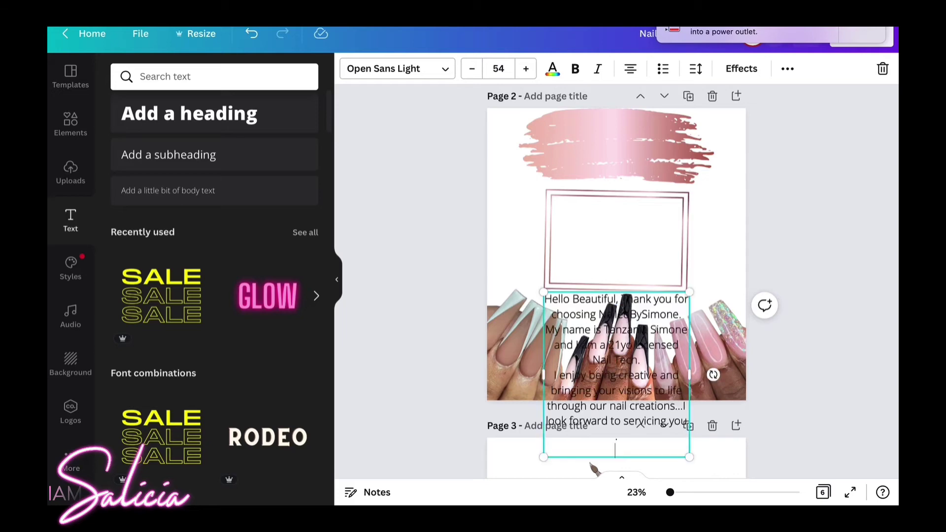
Reduce the welcome paragraph's font size and change its font.
{"action": "left_click", "coordinate": [472, 69]}
{"action": "left_click", "coordinate": [472, 69]}
{"action": "left_click", "coordinate": [472, 70]}
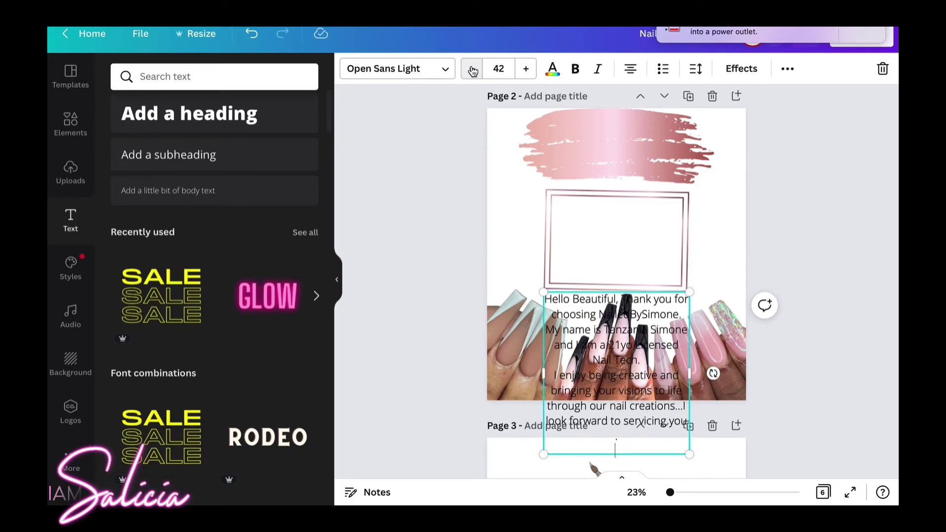
{"action": "left_click", "coordinate": [531, 70]}
{"action": "left_click", "coordinate": [530, 70]}
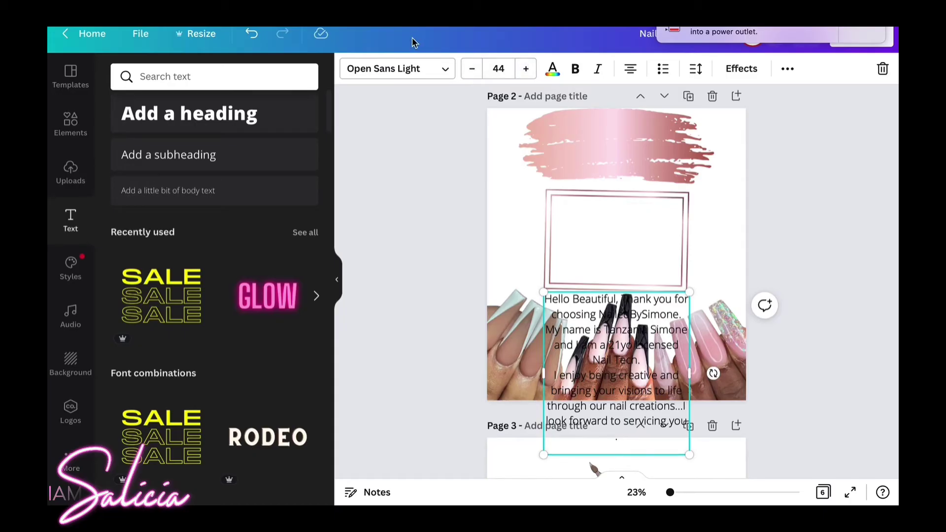
{"action": "left_click", "coordinate": [397, 69]}
{"action": "left_click", "coordinate": [261, 106]}
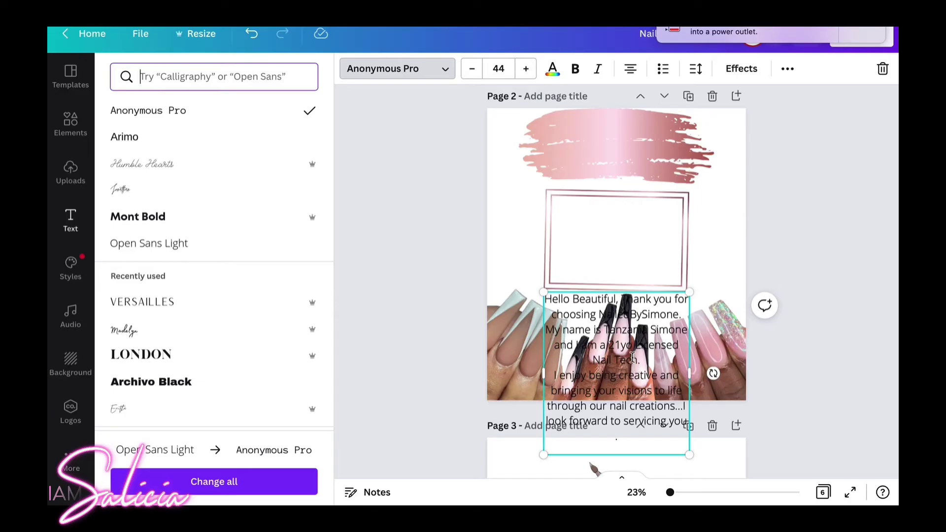
{"action": "left_click_drag", "start_coordinate": [628, 370], "coordinate": [554, 376]}
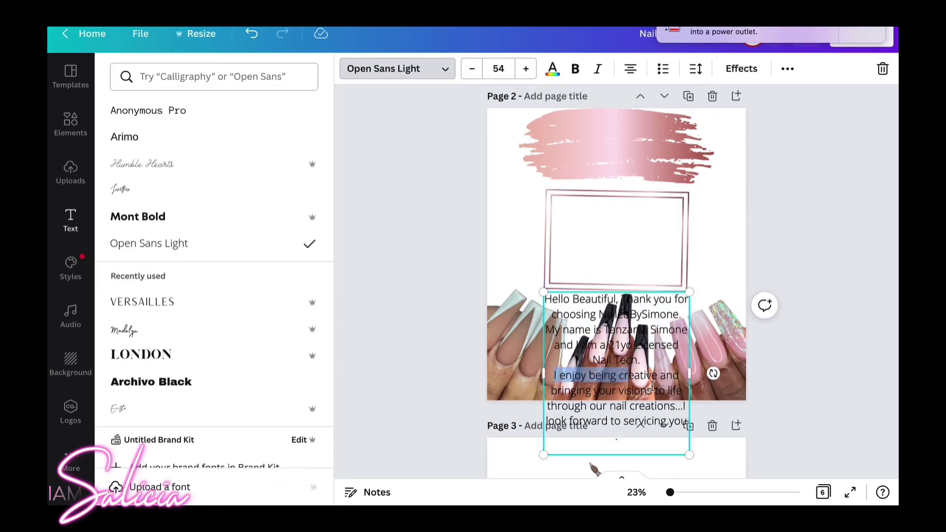
{"action": "left_click", "coordinate": [722, 284]}
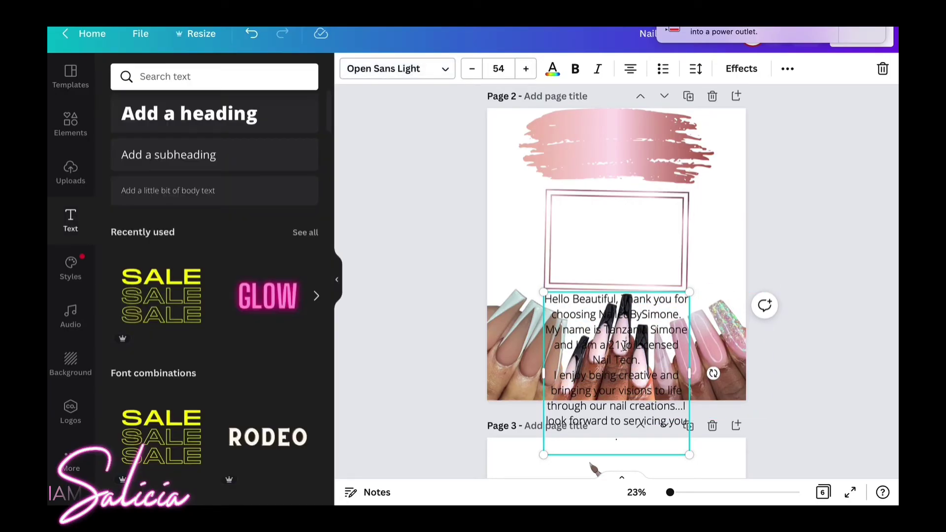
{"action": "left_click", "coordinate": [717, 261]}
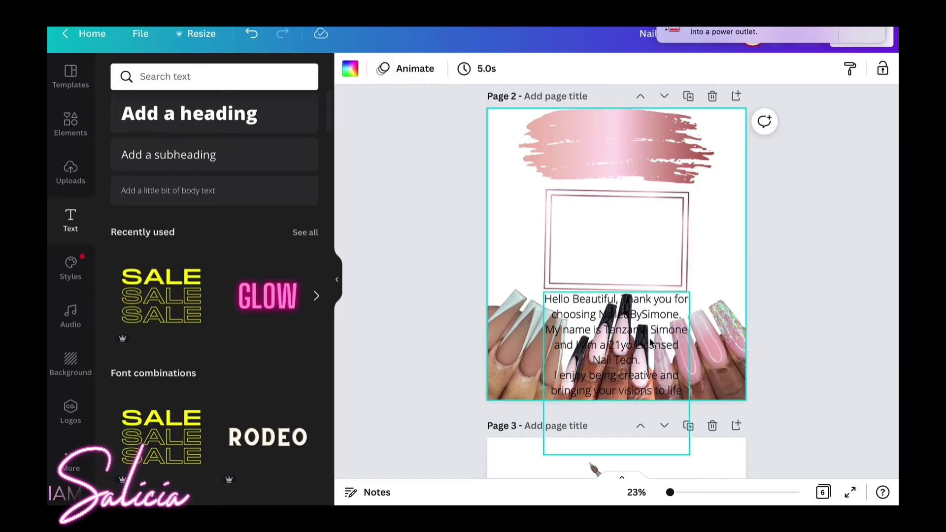
Move the welcome text up into the frame, shrink it and widen its box.
{"action": "left_click_drag", "start_coordinate": [627, 311], "coordinate": [627, 215]}
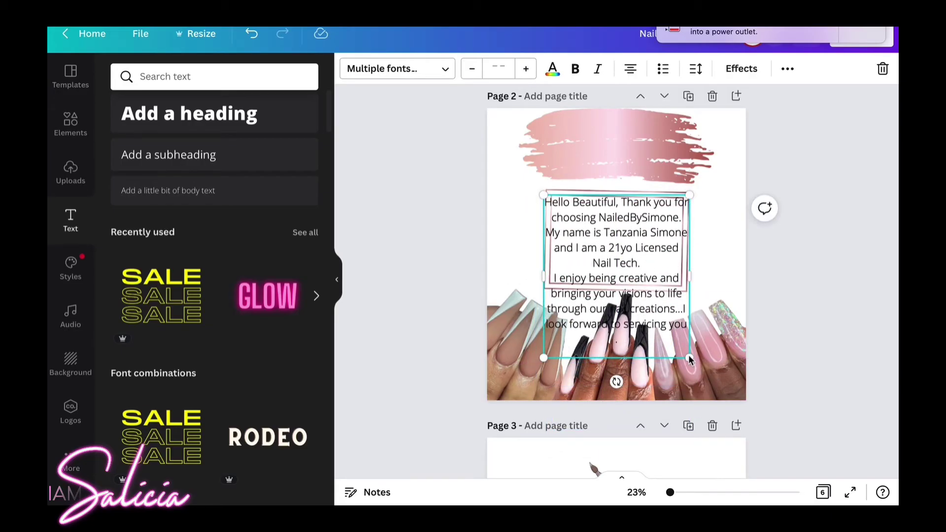
{"action": "left_click_drag", "start_coordinate": [690, 359], "coordinate": [667, 241]}
{"action": "left_click_drag", "start_coordinate": [697, 241], "coordinate": [633, 253]}
Straighten the rose gold frame and nudge the welcome text down inside it.
{"action": "left_click", "coordinate": [656, 285]}
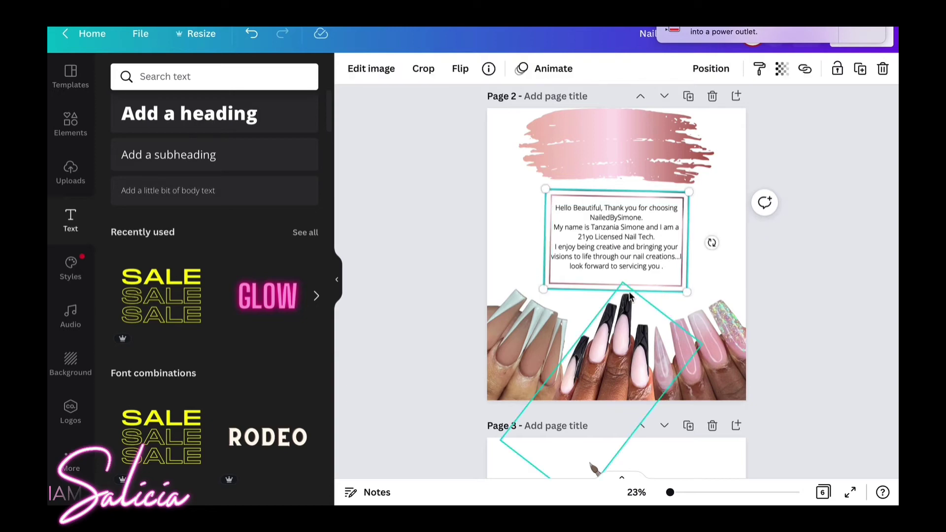
{"action": "left_click", "coordinate": [658, 277]}
{"action": "left_click", "coordinate": [623, 302]}
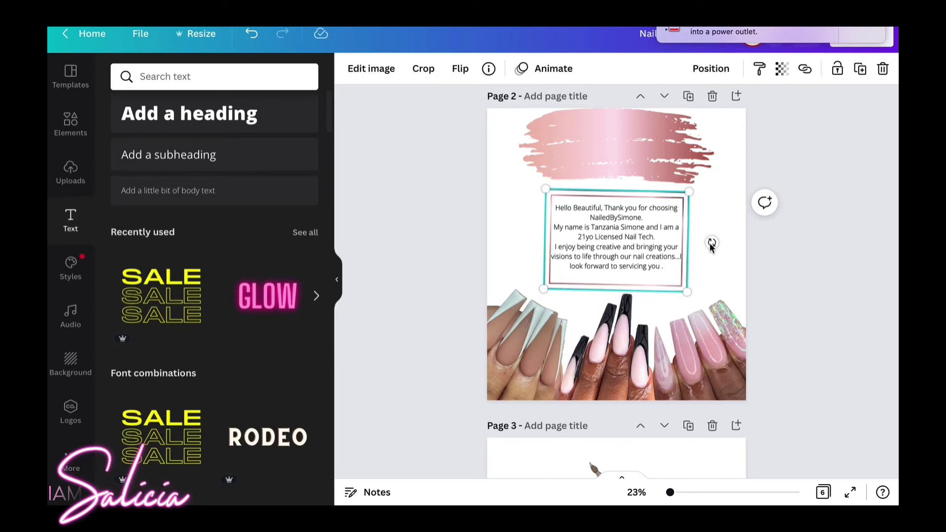
{"action": "left_click_drag", "start_coordinate": [711, 244], "coordinate": [709, 240]}
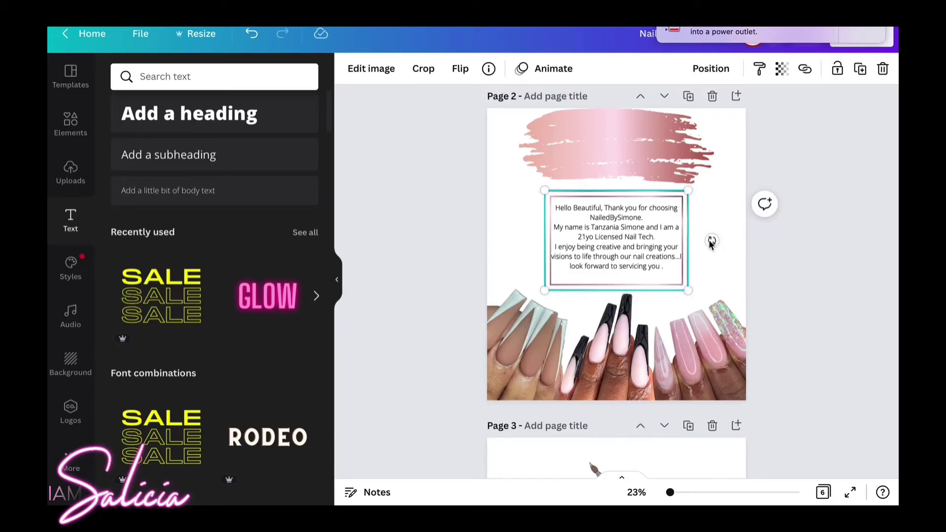
{"action": "left_click", "coordinate": [661, 238]}
{"action": "left_click_drag", "start_coordinate": [654, 240], "coordinate": [652, 241]}
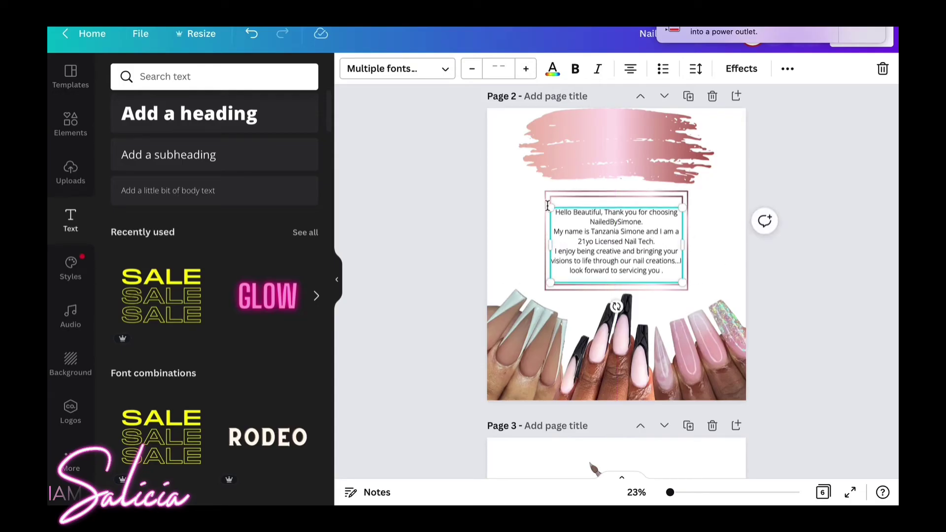
Centre the welcome text in the frame and narrow its box so the lines rewrap.
{"action": "left_click", "coordinate": [787, 69]}
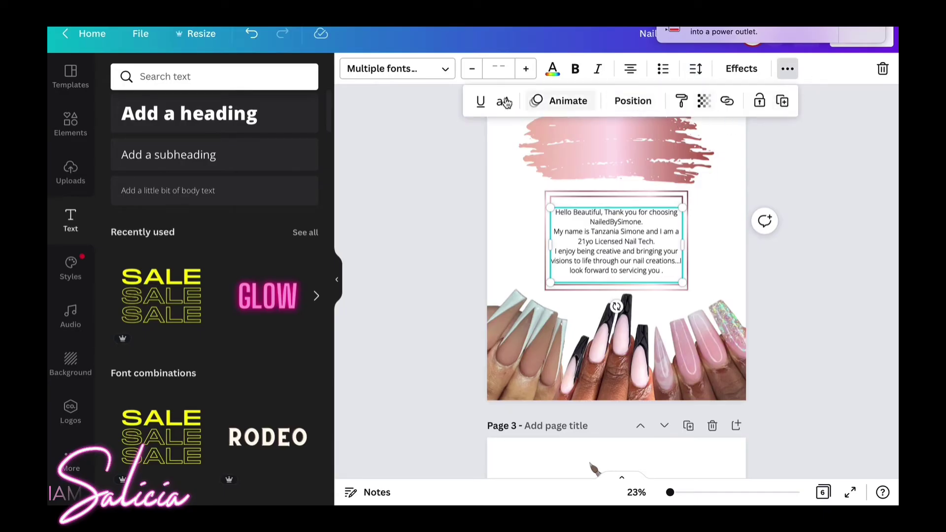
{"action": "left_click", "coordinate": [787, 69]}
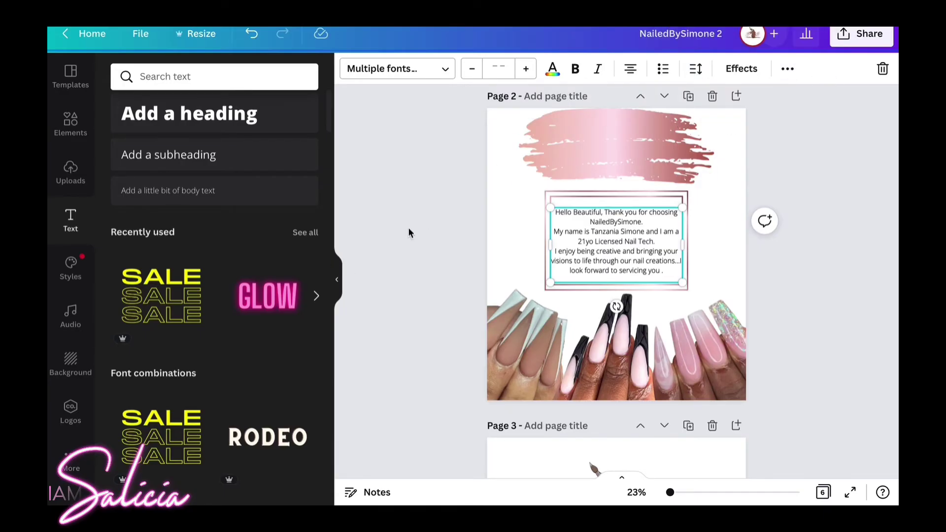
{"action": "left_click_drag", "start_coordinate": [604, 236], "coordinate": [608, 239]}
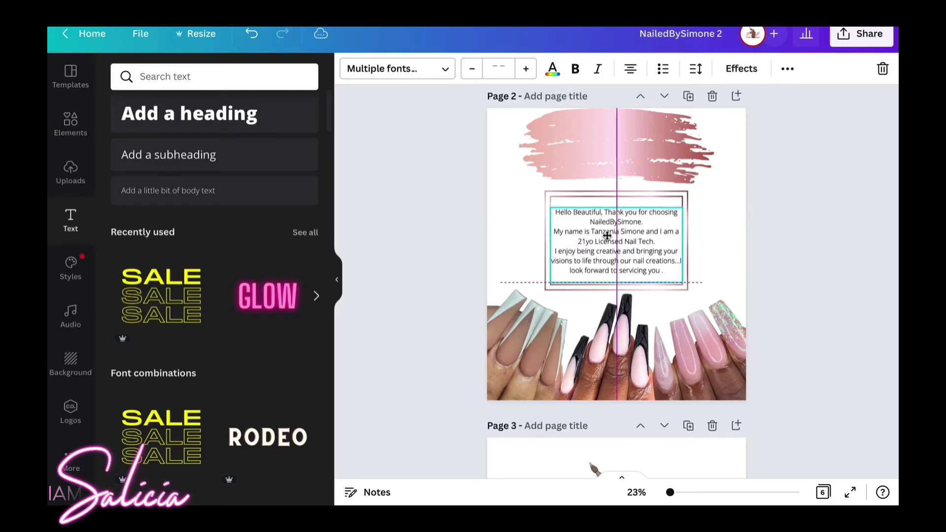
{"action": "left_click", "coordinate": [624, 279]}
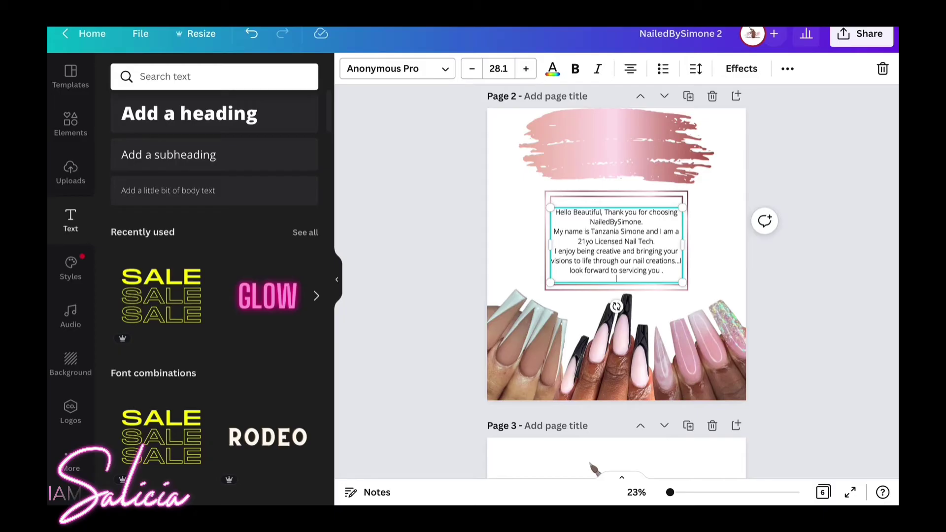
{"action": "left_click", "coordinate": [780, 268]}
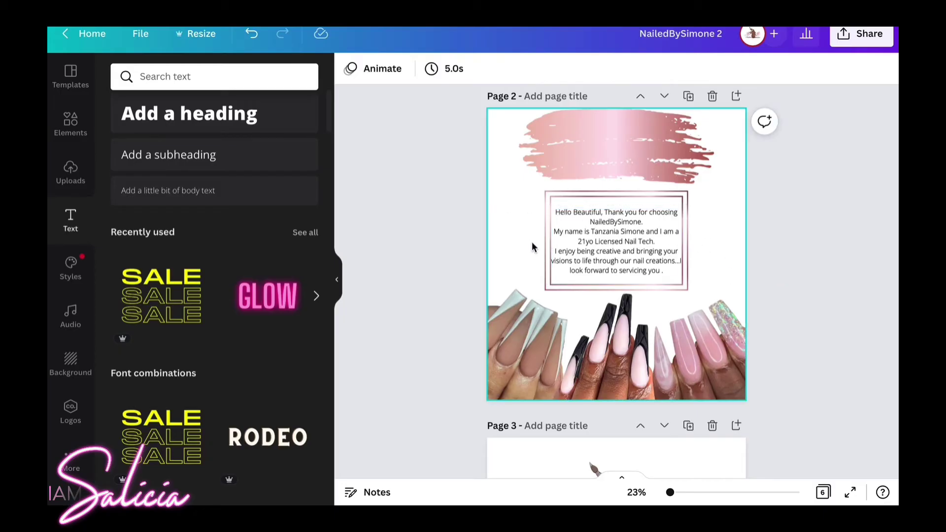
{"action": "left_click", "coordinate": [603, 223]}
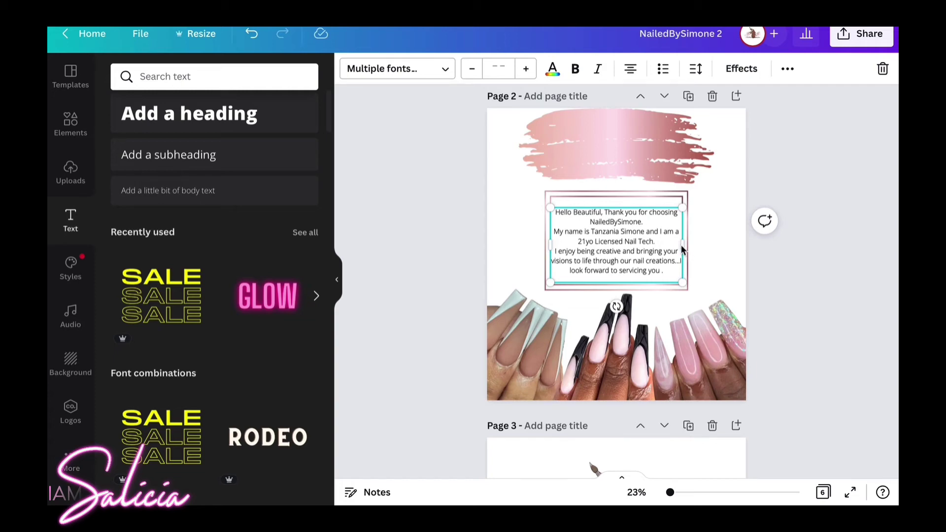
{"action": "left_click_drag", "start_coordinate": [680, 251], "coordinate": [635, 237]}
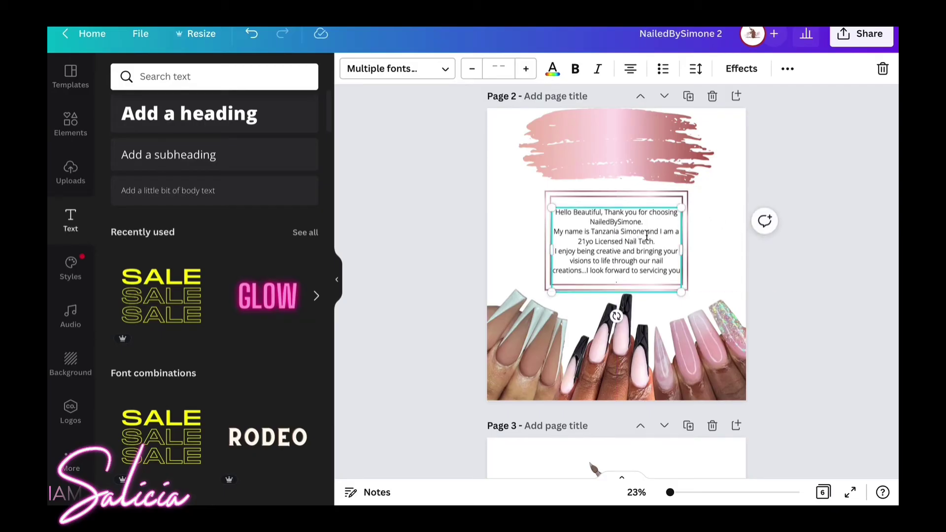
{"action": "left_click", "coordinate": [763, 223]}
{"action": "left_click", "coordinate": [734, 172]}
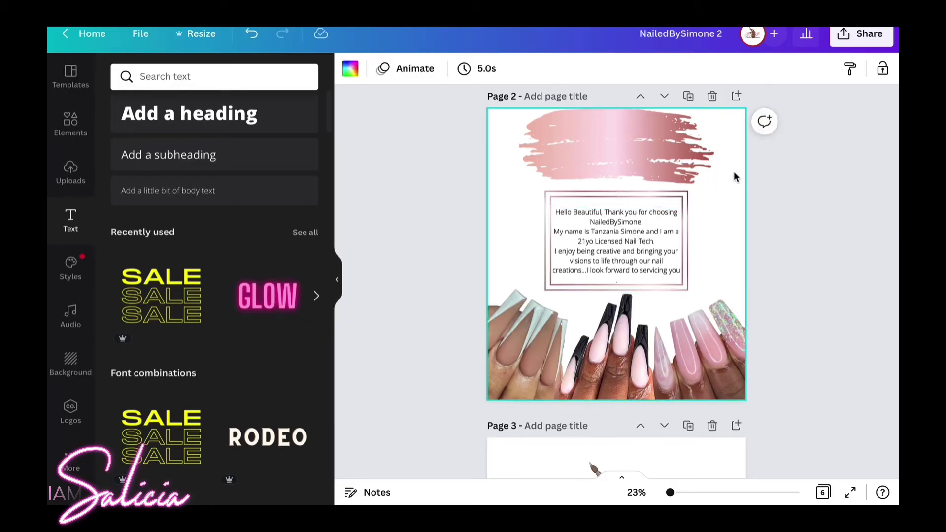
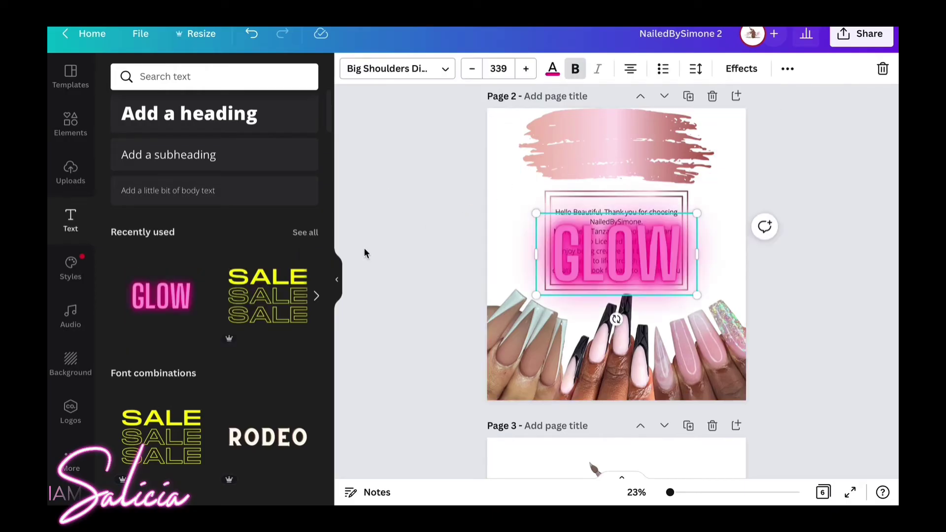
Replace the GLOW heading text with ABOUT and make it black.
{"action": "double_click", "coordinate": [586, 251]}
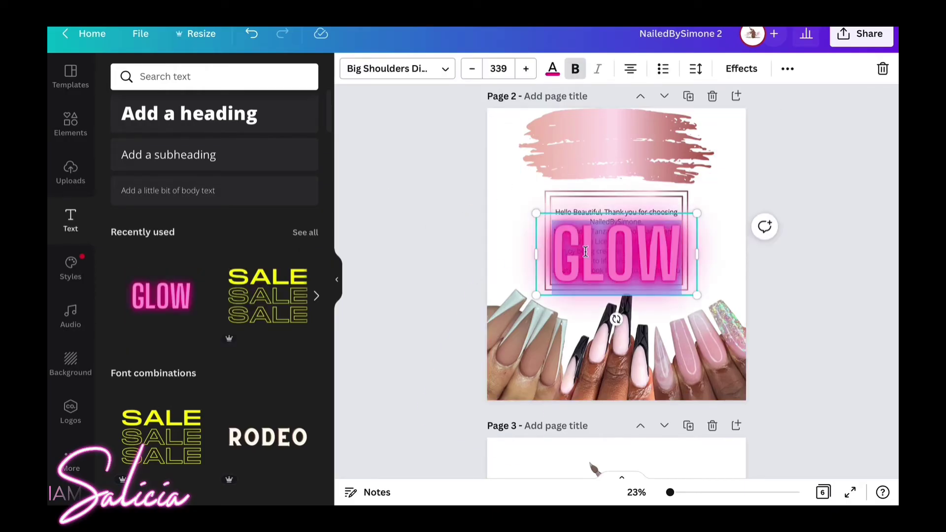
{"action": "type", "text": "ABOUJT"}
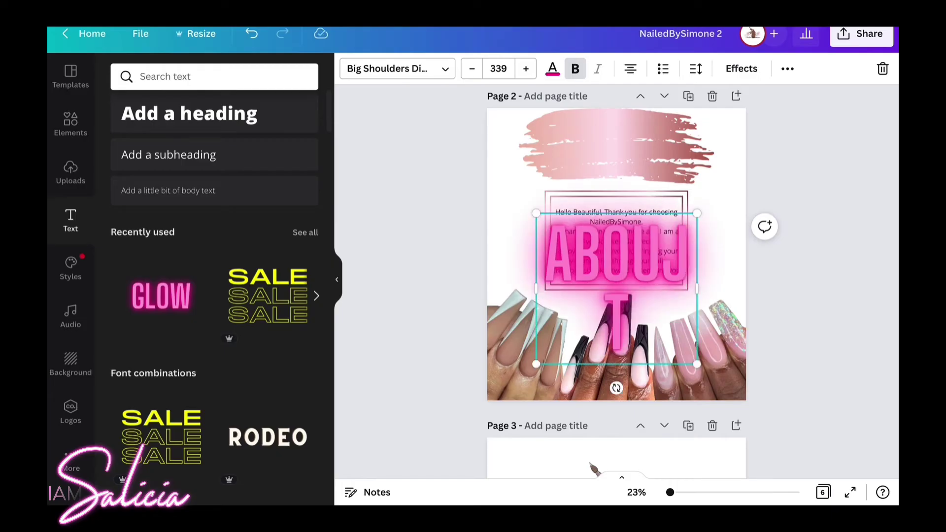
{"action": "key", "text": "Left"}
{"action": "key", "text": "BackSpace"}
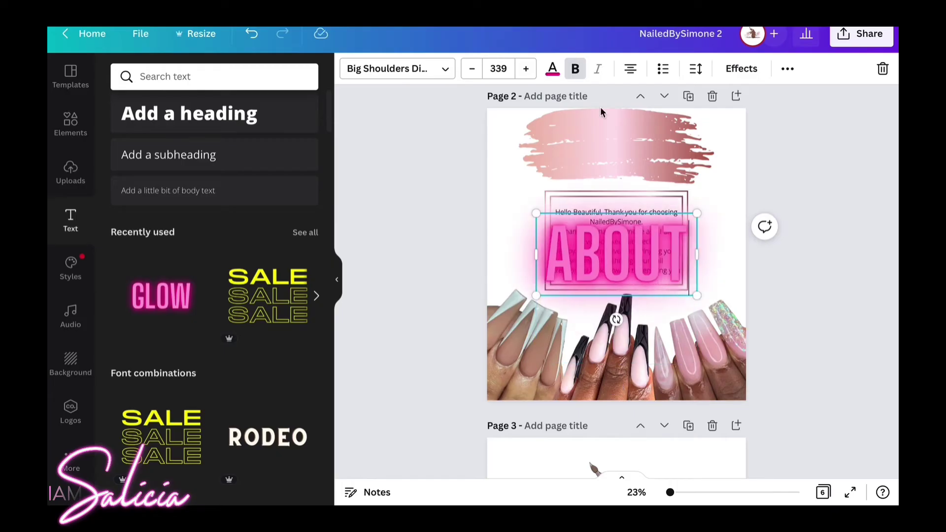
{"action": "left_click", "coordinate": [552, 69]}
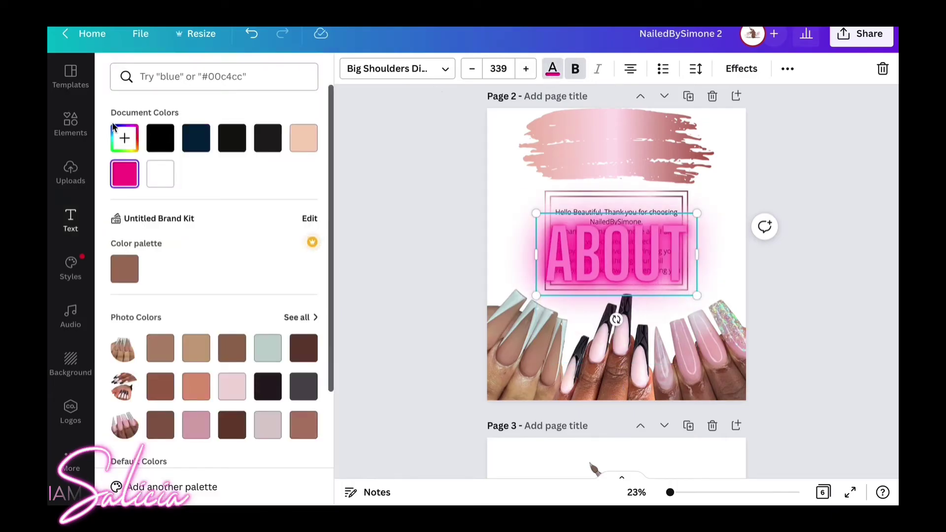
{"action": "left_click", "coordinate": [160, 138]}
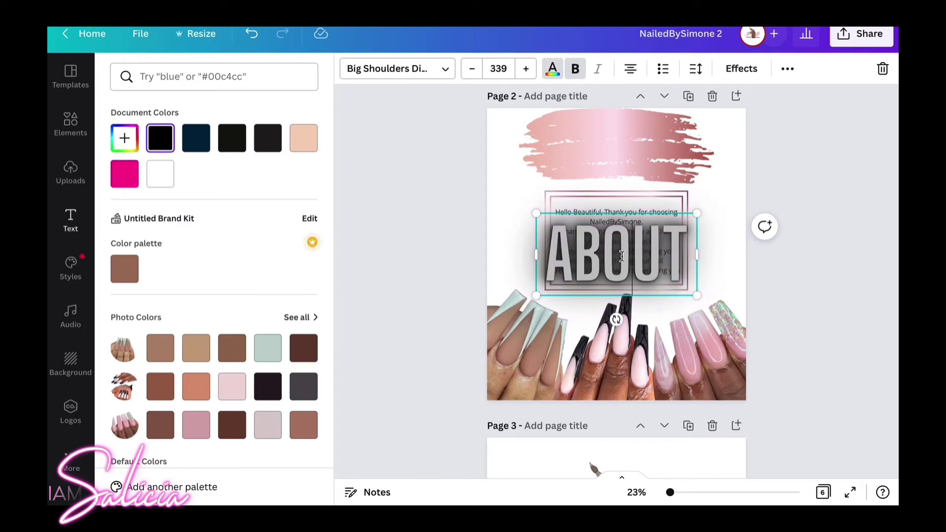
Move ABOUT up onto the pink brush stroke and shrink it to size 263.
{"action": "mouse_move", "coordinate": [622, 256]}
{"action": "left_mouse_down"}
{"action": "mouse_move", "coordinate": [636, 123]}
{"action": "mouse_move", "coordinate": [625, 225]}
{"action": "mouse_move", "coordinate": [626, 138]}
{"action": "mouse_move", "coordinate": [659, 264]}
{"action": "mouse_move", "coordinate": [627, 266]}
{"action": "mouse_move", "coordinate": [634, 172]}
{"action": "left_mouse_up"}
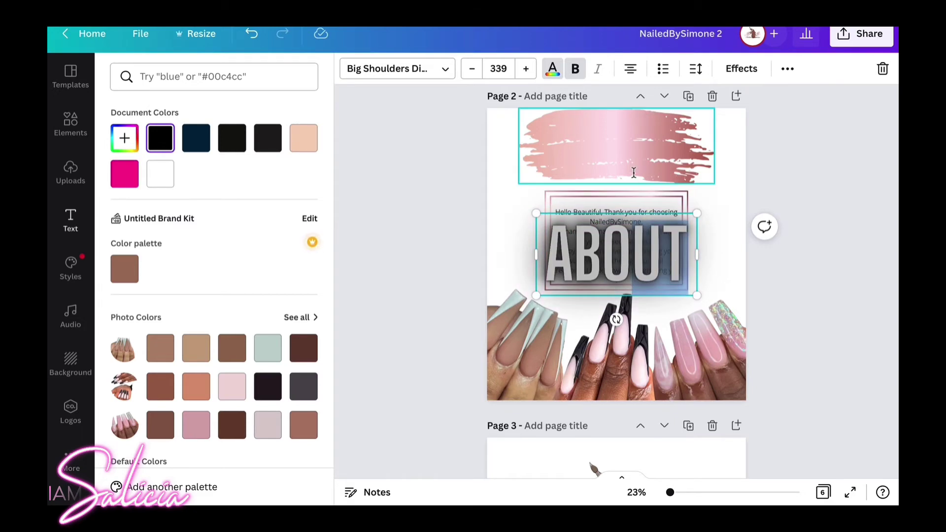
{"action": "left_click", "coordinate": [635, 262]}
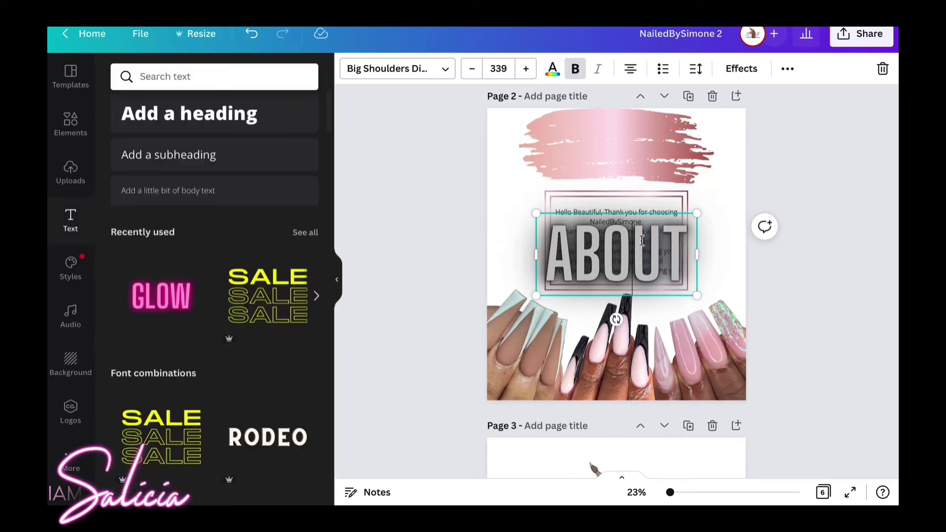
{"action": "left_click_drag", "start_coordinate": [641, 241], "coordinate": [718, 242]}
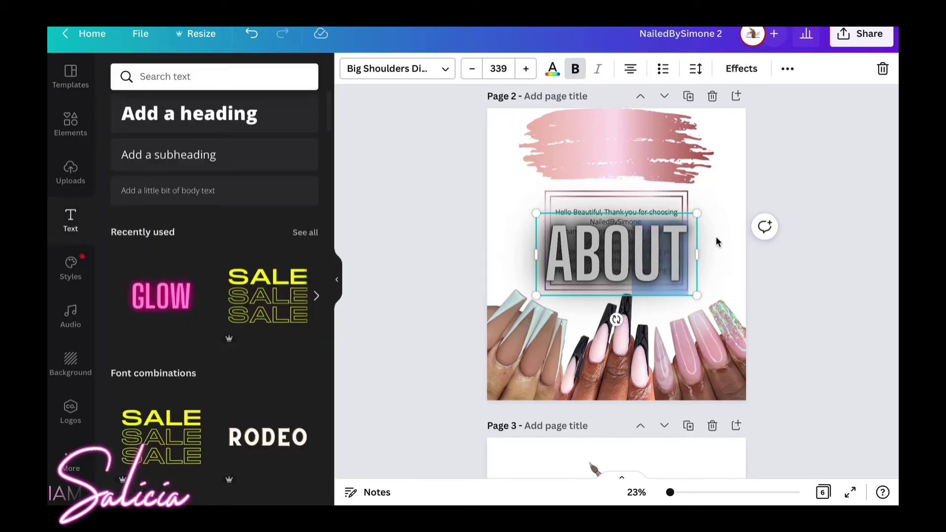
{"action": "left_click", "coordinate": [717, 272]}
{"action": "left_click", "coordinate": [646, 263]}
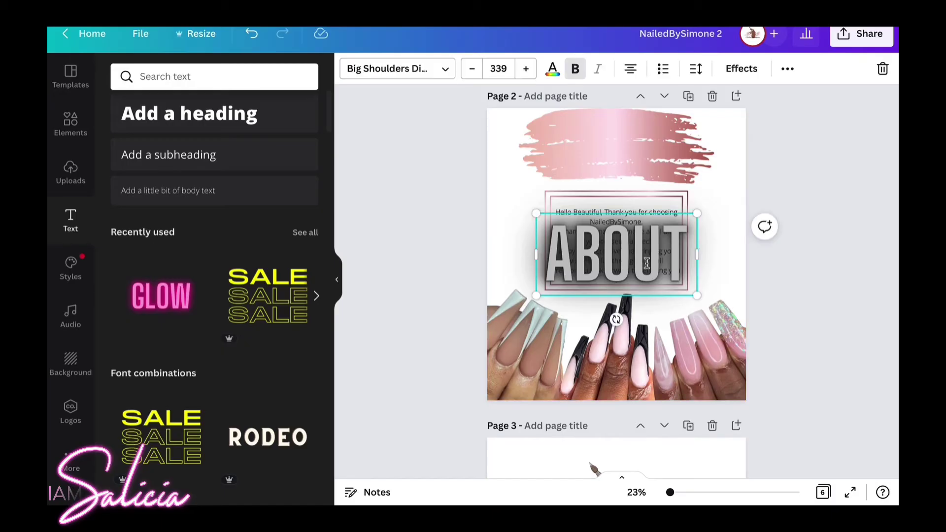
{"action": "left_click_drag", "start_coordinate": [647, 255], "coordinate": [643, 147]}
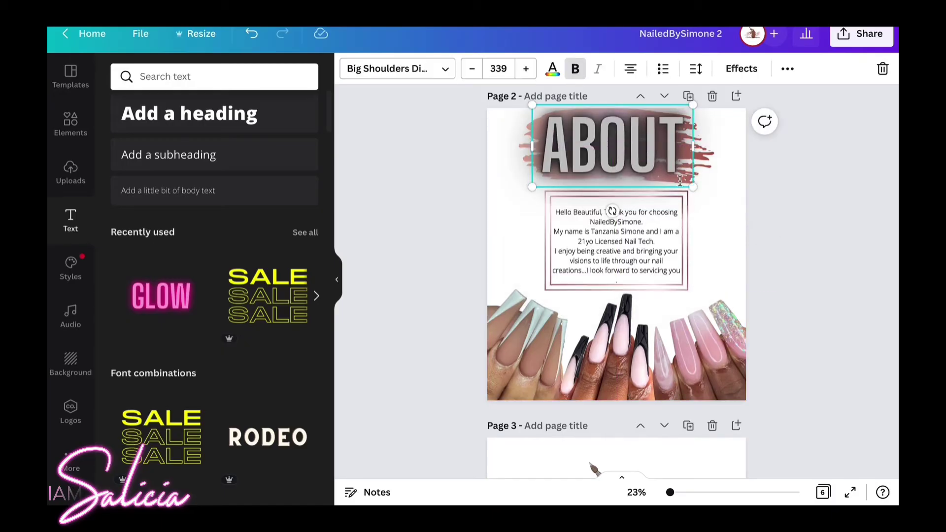
{"action": "left_click_drag", "start_coordinate": [691, 187], "coordinate": [640, 153]}
{"action": "left_click", "coordinate": [699, 209]}
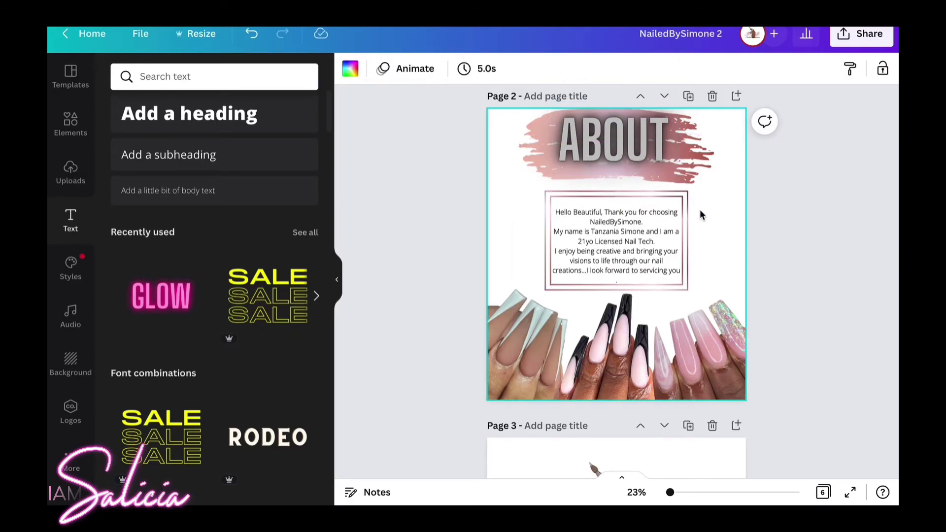
Add the Hello darling text combination, delete ABOUT, and place Hello darling on the brush stroke.
{"action": "scroll", "coordinate": [690, 221], "scroll_direction": "up", "scroll_amount": 2}
{"action": "left_click", "coordinate": [662, 249]}
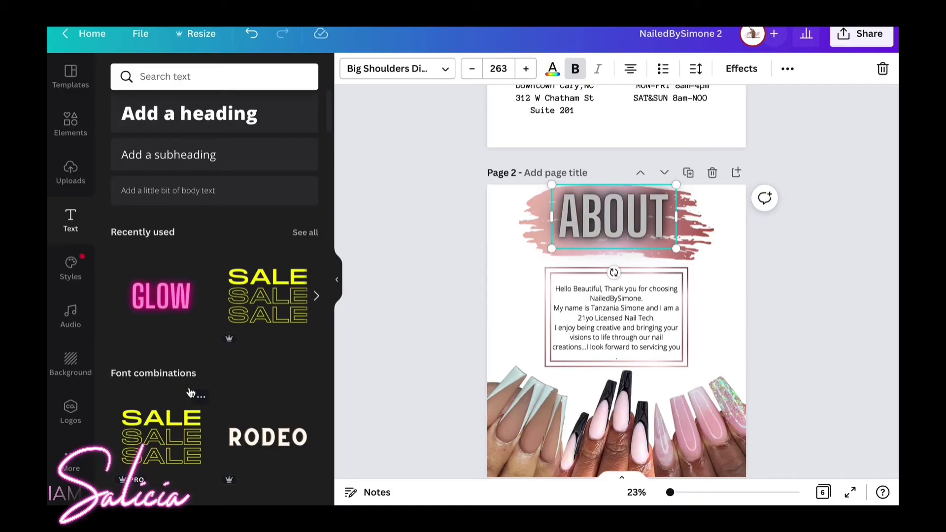
{"action": "scroll", "coordinate": [198, 360], "scroll_direction": "down", "scroll_amount": 10}
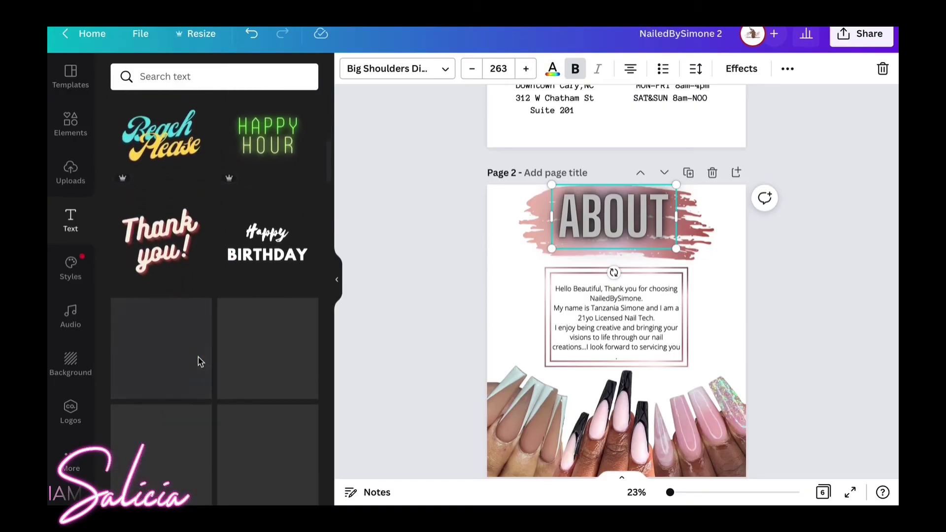
{"action": "scroll", "coordinate": [198, 358], "scroll_direction": "down", "scroll_amount": 5}
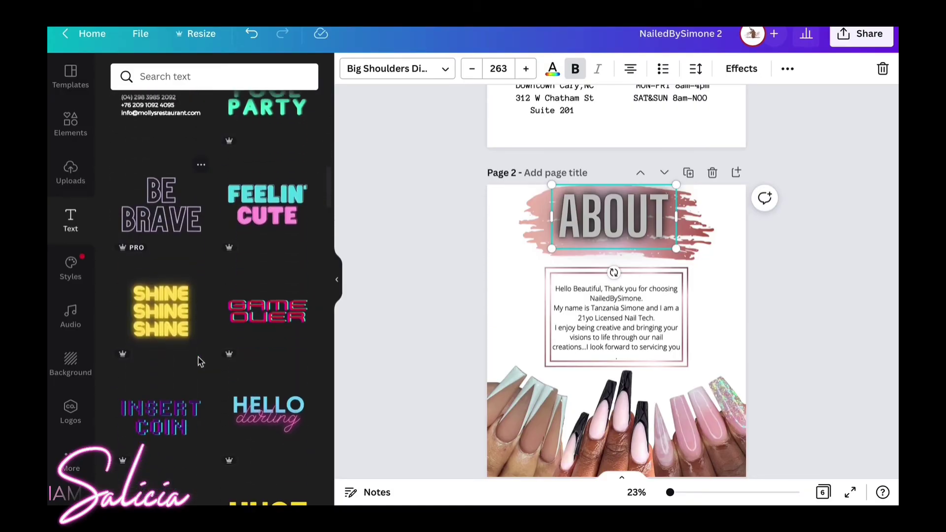
{"action": "scroll", "coordinate": [199, 362], "scroll_direction": "down", "scroll_amount": 4}
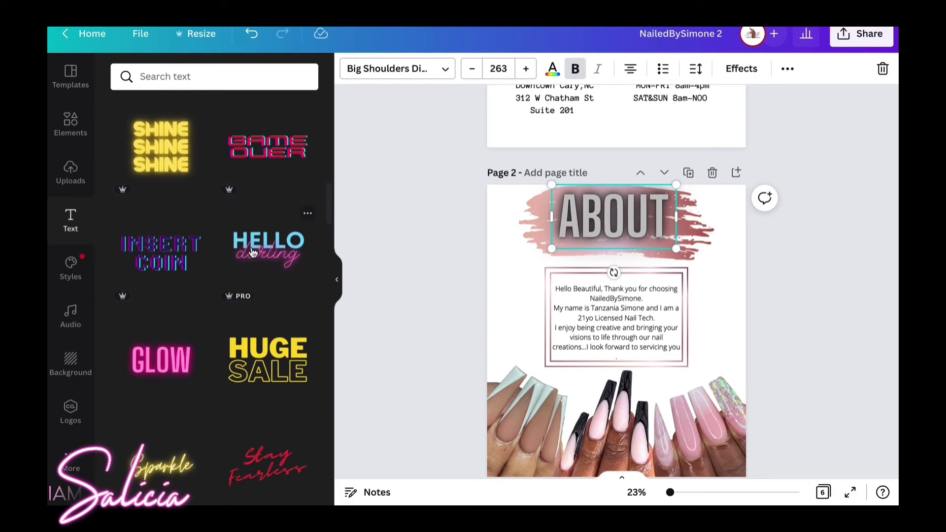
{"action": "left_click", "coordinate": [252, 253]}
{"action": "left_click", "coordinate": [597, 229]}
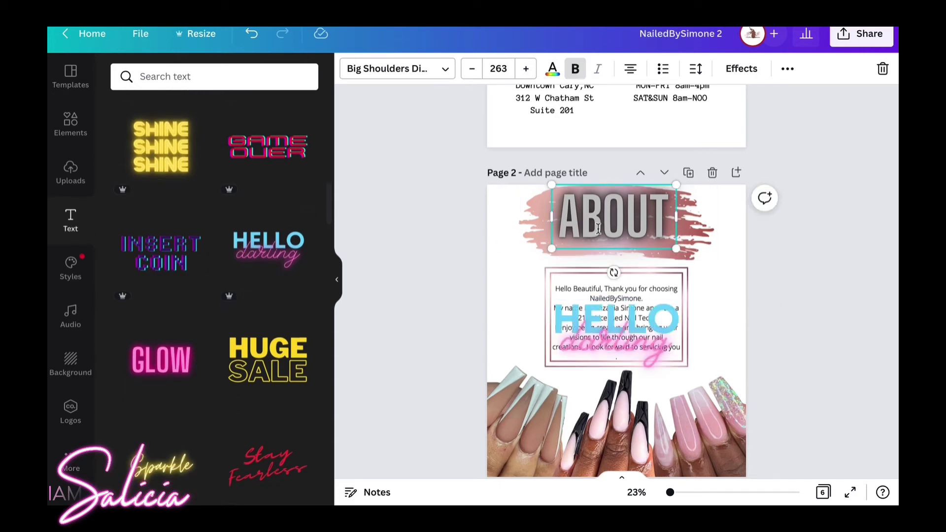
{"action": "key", "text": "Delete"}
{"action": "mouse_move", "coordinate": [617, 318]}
{"action": "left_mouse_down"}
{"action": "mouse_move", "coordinate": [617, 195]}
{"action": "mouse_move", "coordinate": [618, 212]}
{"action": "left_mouse_up"}
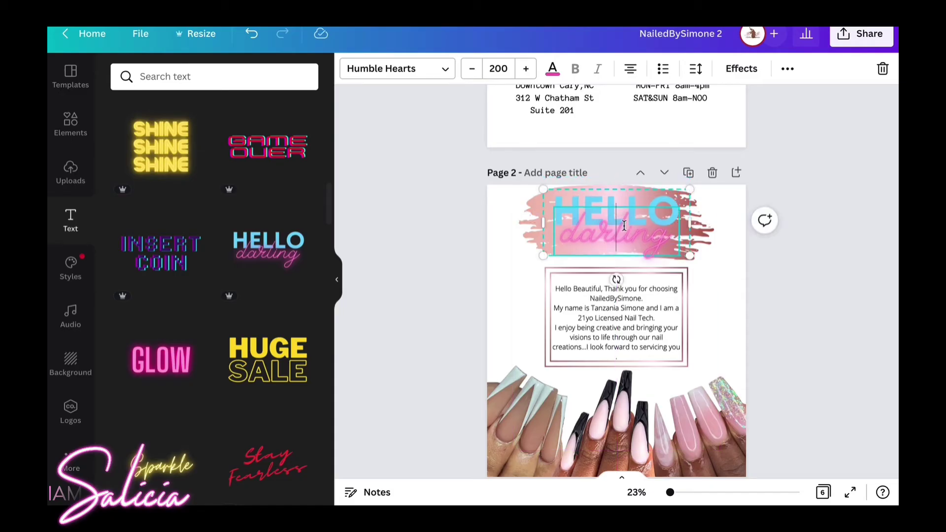
Retype the script word 'darling' as NailedBySimone and widen its text box.
{"action": "double_click", "coordinate": [646, 238]}
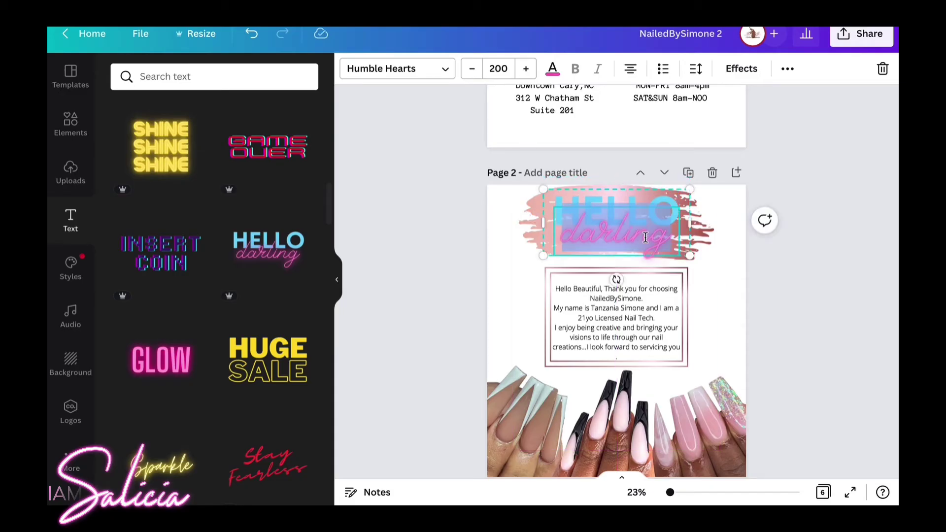
{"action": "type", "text": "NAIL"}
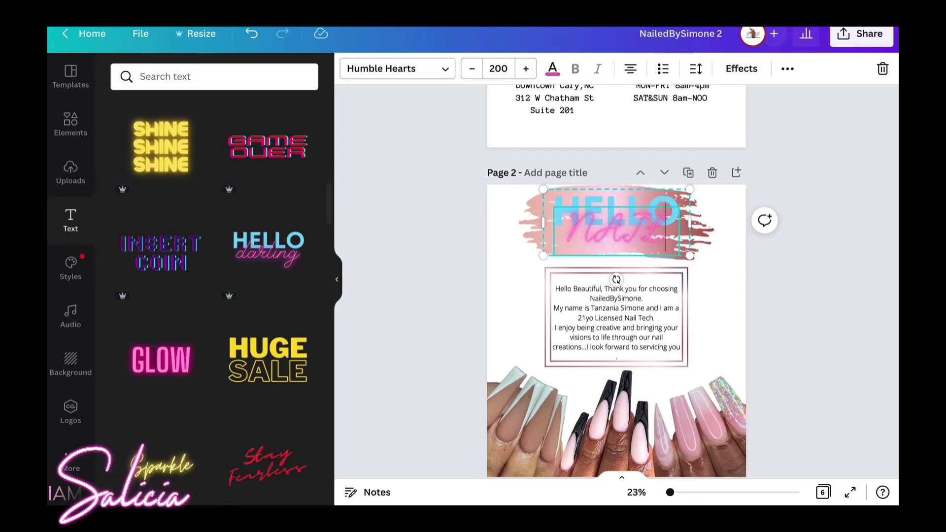
{"action": "key", "text": "BackSpace"}
{"action": "key", "text": "BackSpace"}
{"action": "key", "text": "BackSpace"}
{"action": "type", "text": "ailed"}
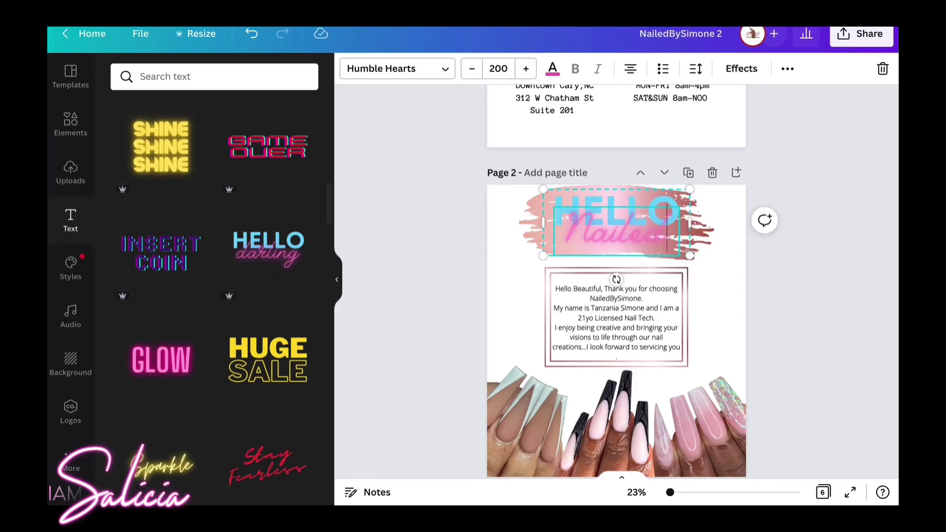
{"action": "key", "text": "Return"}
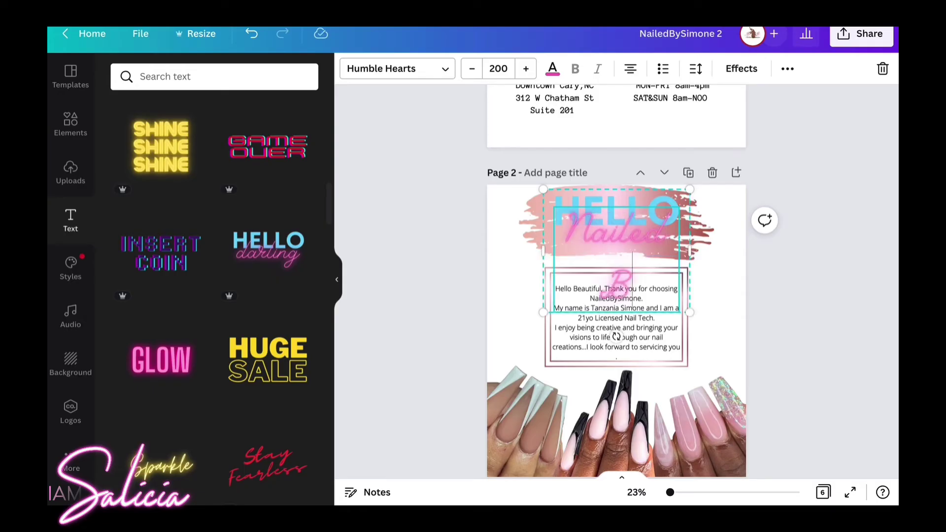
{"action": "type", "text": "BySimone"}
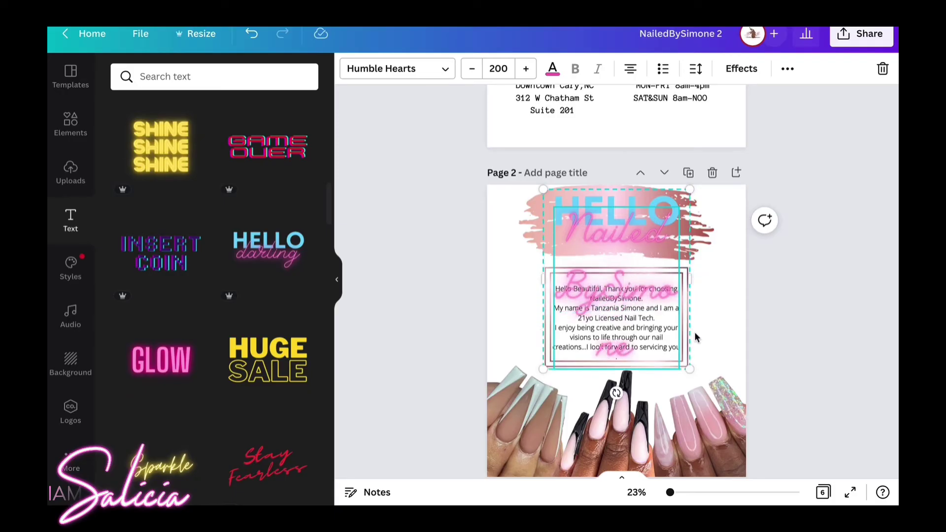
{"action": "left_click_drag", "start_coordinate": [691, 278], "coordinate": [810, 244]}
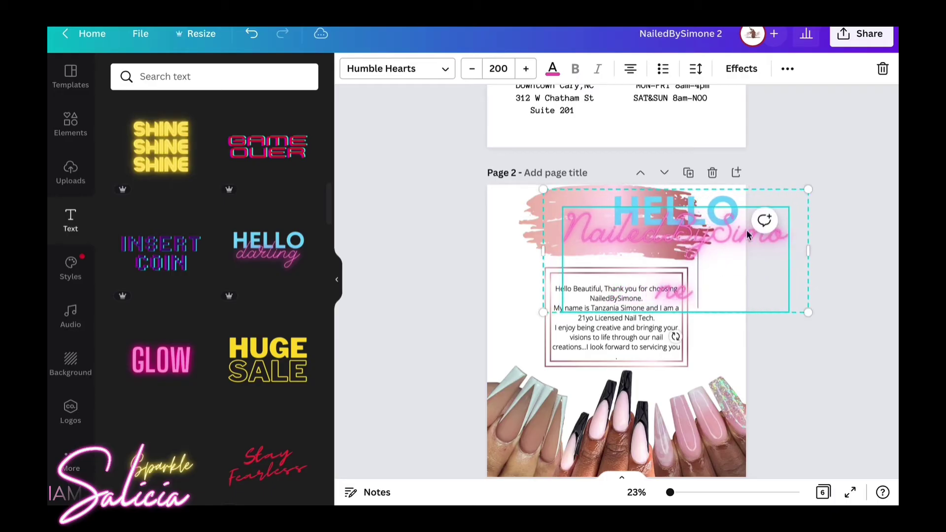
{"action": "left_click_drag", "start_coordinate": [713, 231], "coordinate": [607, 210]}
{"action": "left_click", "coordinate": [501, 256]}
Reposition the HELLO NailedBySimone heading over the brush stroke and widen it to one line.
{"action": "left_click_drag", "start_coordinate": [746, 246], "coordinate": [760, 246]}
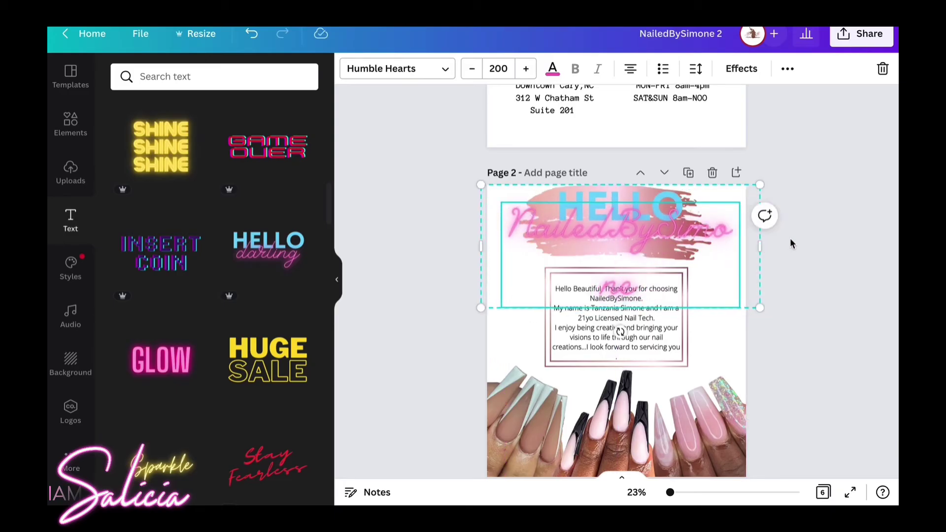
{"action": "left_click_drag", "start_coordinate": [636, 216], "coordinate": [638, 296]}
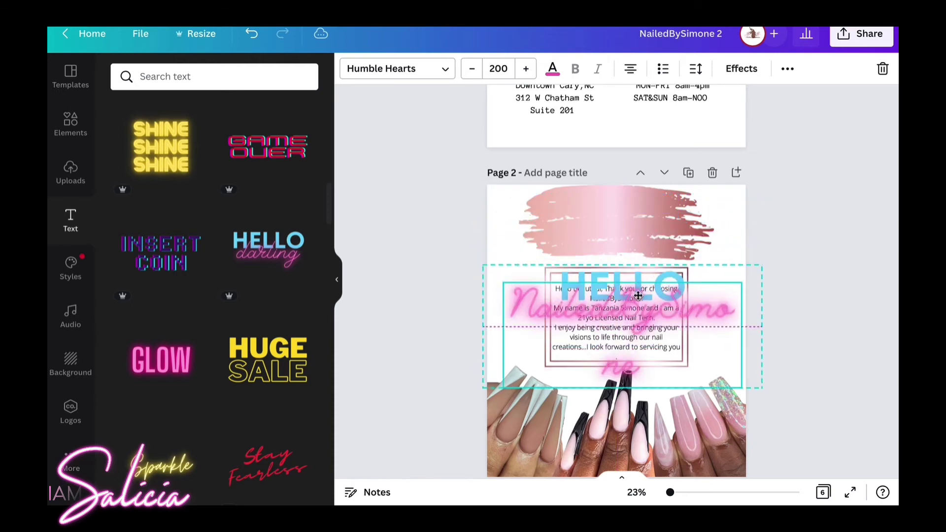
{"action": "left_click", "coordinate": [634, 213]}
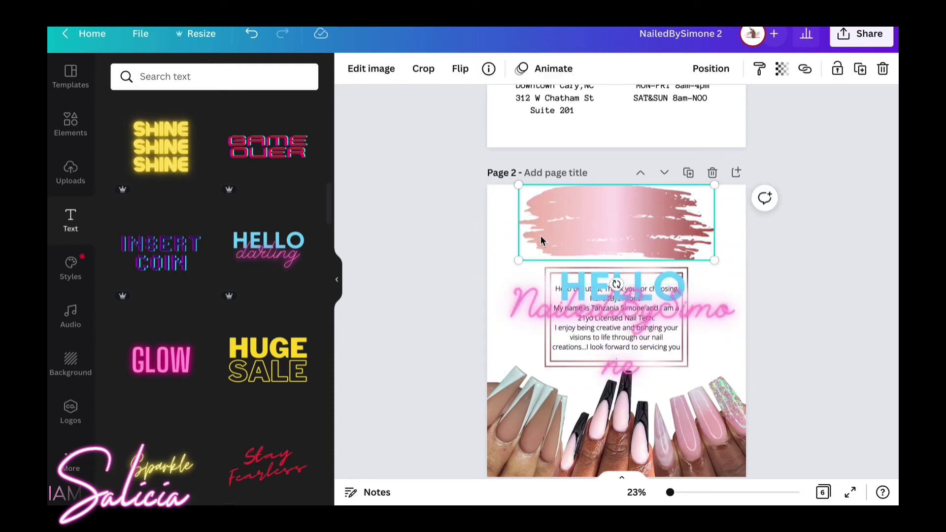
{"action": "left_click", "coordinate": [509, 223]}
{"action": "left_click", "coordinate": [585, 310]}
{"action": "left_click_drag", "start_coordinate": [585, 309], "coordinate": [610, 223]}
{"action": "left_click_drag", "start_coordinate": [767, 242], "coordinate": [793, 238]}
Shrink the NailedBySimone script to font size 154, make it black, and shift it left.
{"action": "left_click", "coordinate": [471, 68]}
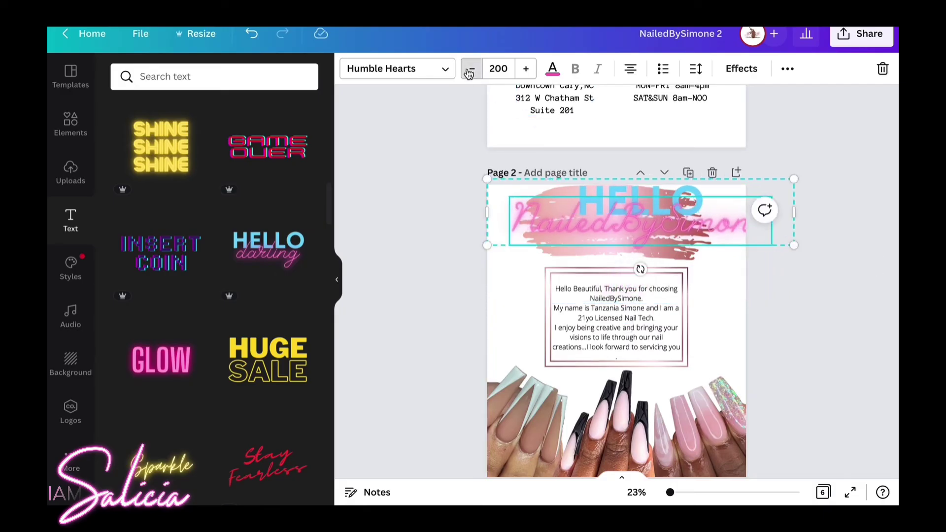
{"action": "left_click", "coordinate": [470, 69]}
{"action": "left_click", "coordinate": [471, 68]}
{"action": "left_click", "coordinate": [470, 69]}
{"action": "left_click", "coordinate": [468, 70]}
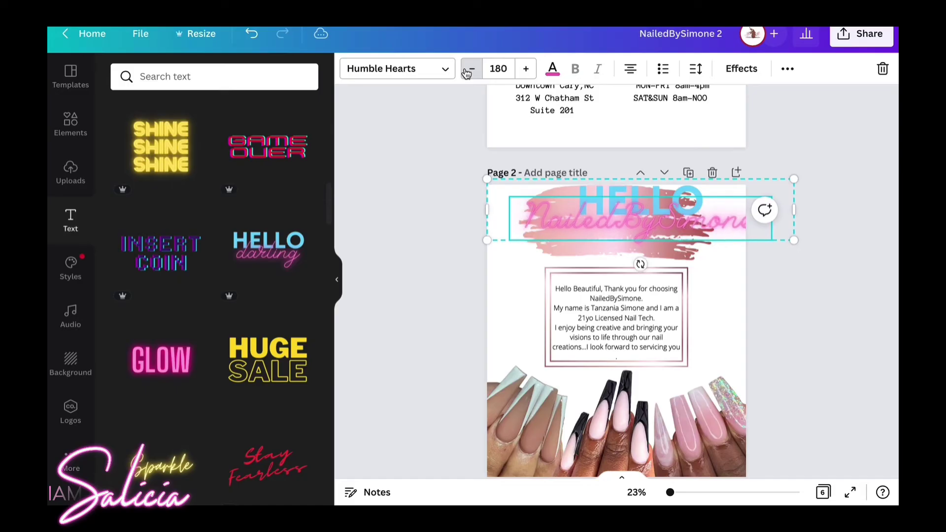
{"action": "left_click", "coordinate": [468, 70]}
{"action": "left_click", "coordinate": [468, 70]}
{"action": "left_click", "coordinate": [468, 70]}
{"action": "left_click", "coordinate": [468, 71]}
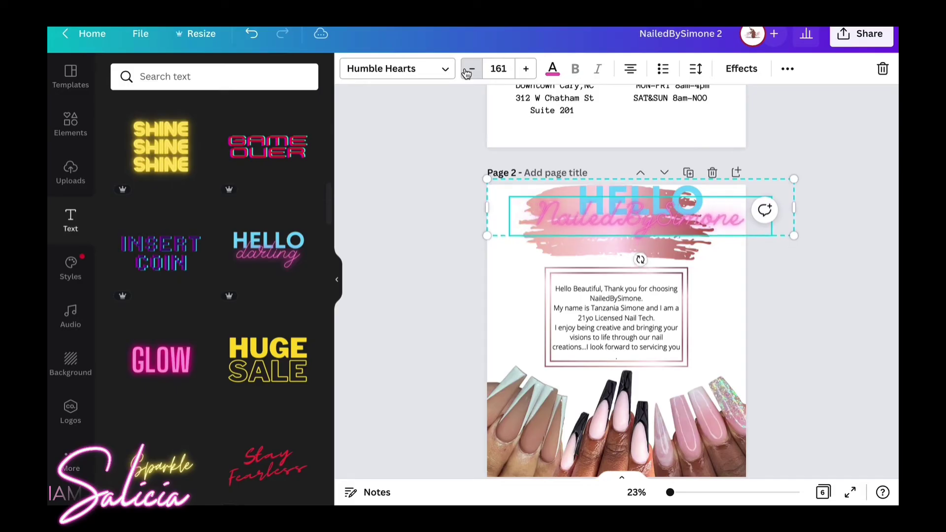
{"action": "left_click", "coordinate": [468, 71]}
{"action": "left_click", "coordinate": [468, 70]}
{"action": "left_click", "coordinate": [552, 68]}
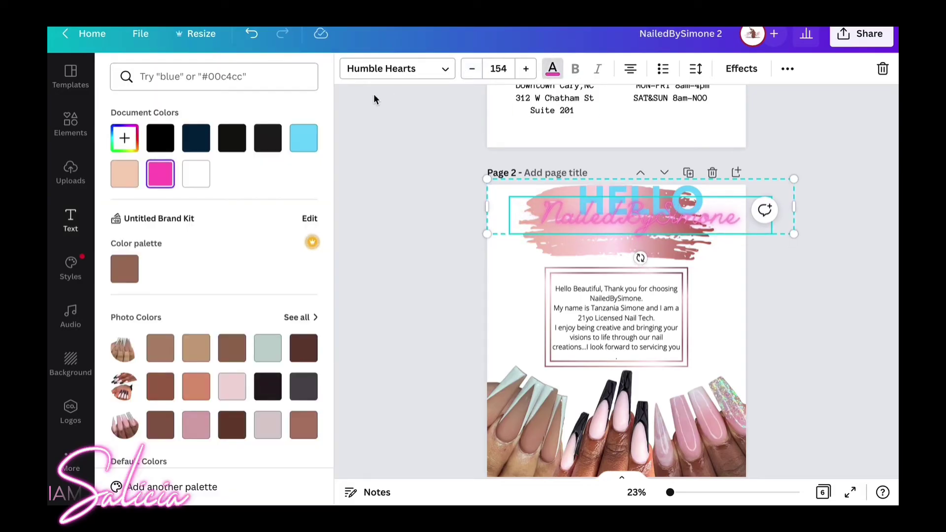
{"action": "left_click", "coordinate": [160, 138]}
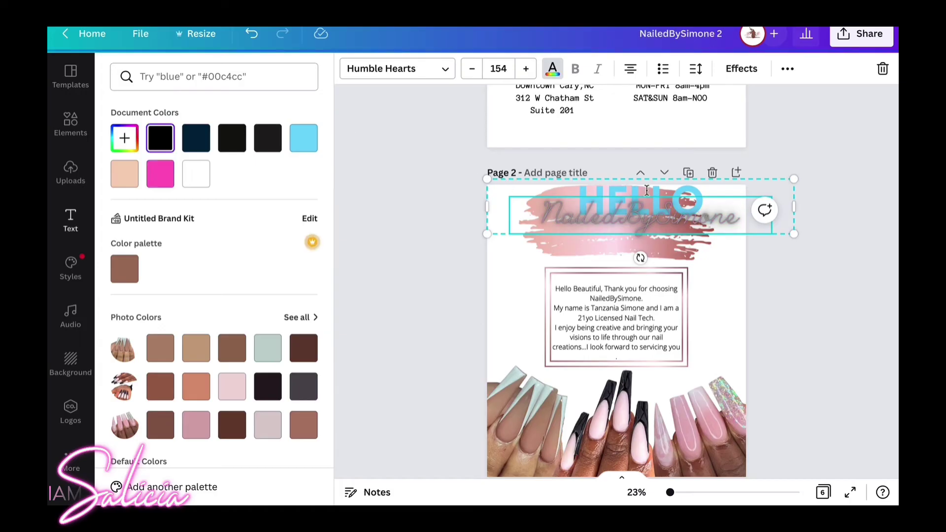
{"action": "left_click_drag", "start_coordinate": [647, 207], "coordinate": [624, 215]}
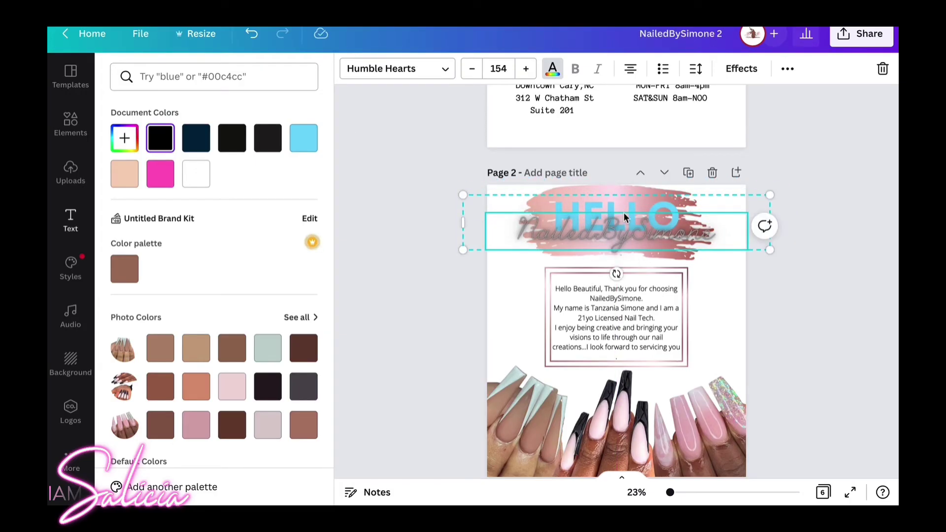
Change the HELLO heading to ABOUT in black.
{"action": "left_click", "coordinate": [622, 210]}
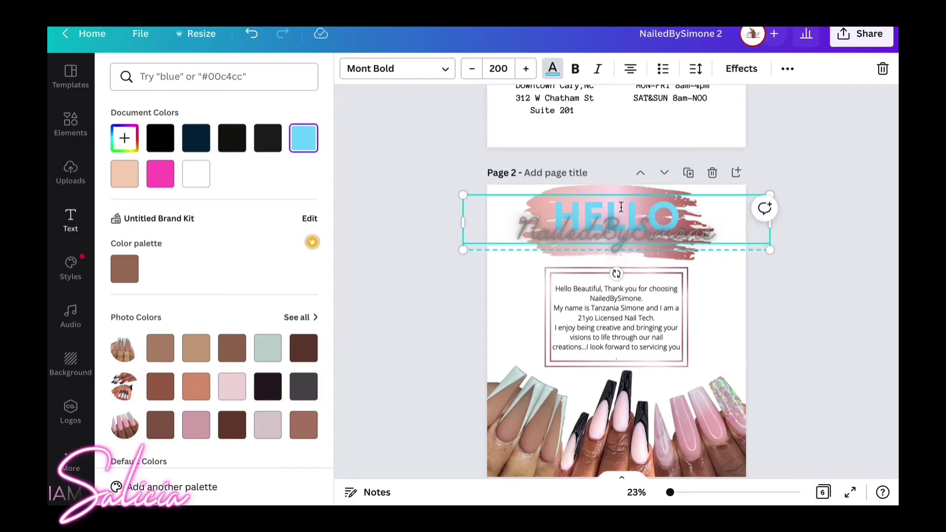
{"action": "left_click", "coordinate": [621, 207]}
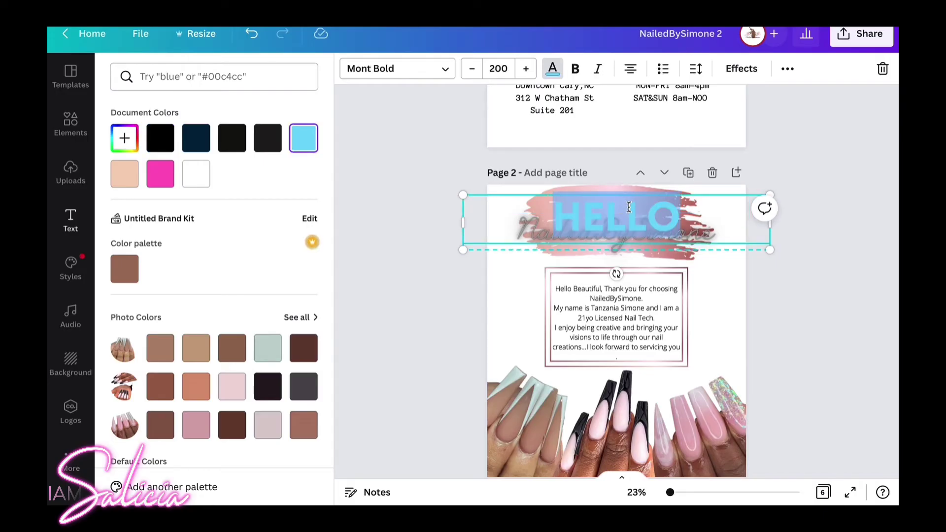
{"action": "type", "text": "ABOUT"}
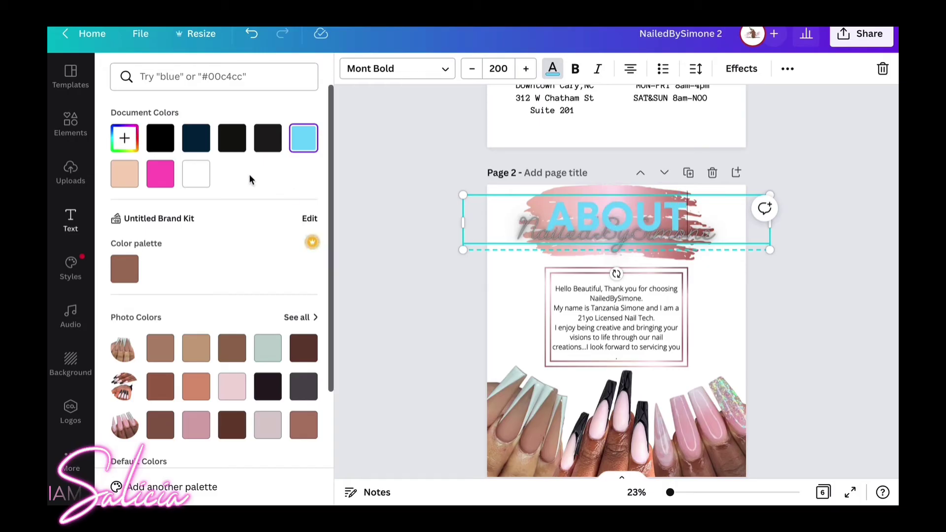
{"action": "left_click", "coordinate": [160, 138]}
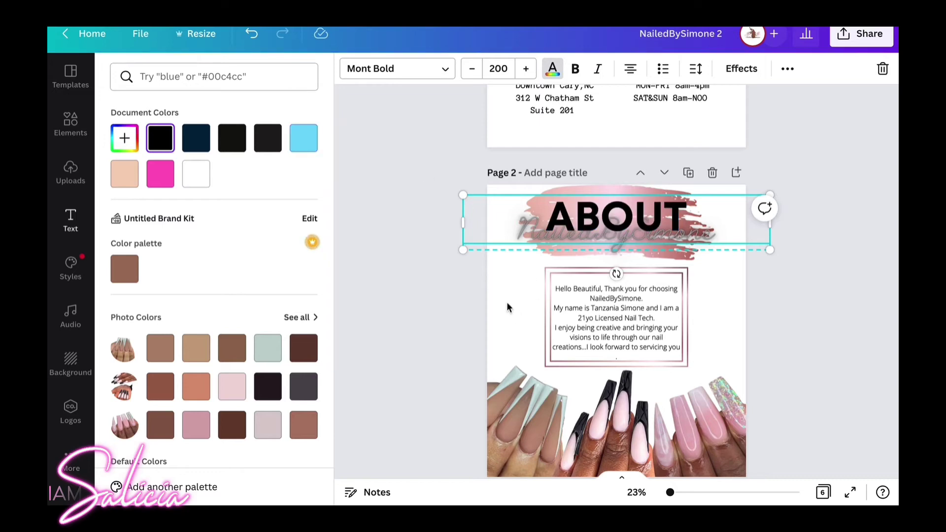
{"action": "key", "text": "Escape"}
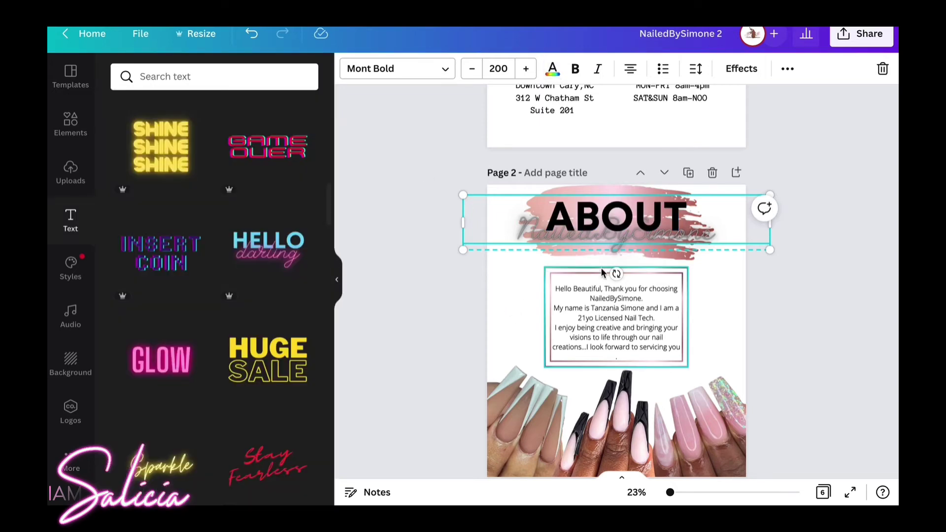
{"action": "left_click", "coordinate": [717, 310]}
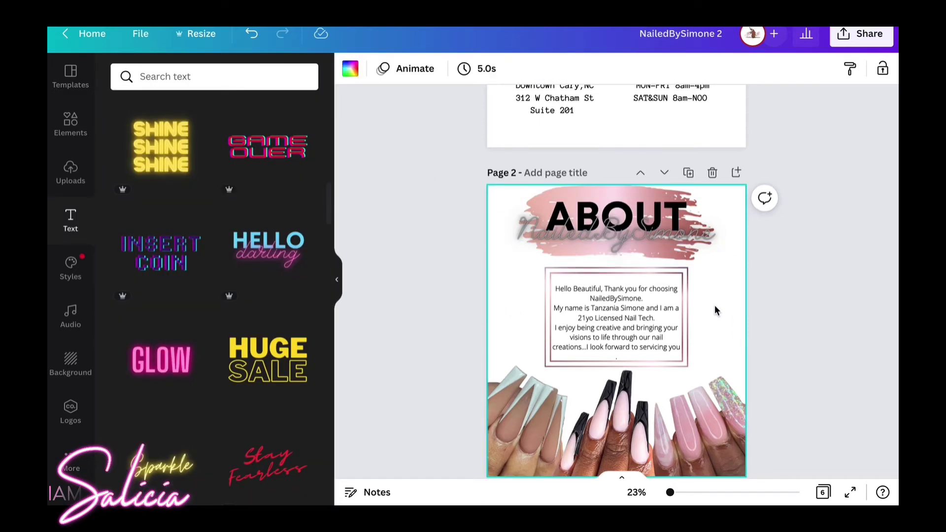
Search the Elements library for 'payment' and browse the graphics results.
{"action": "scroll", "coordinate": [713, 224], "scroll_direction": "down", "scroll_amount": 1}
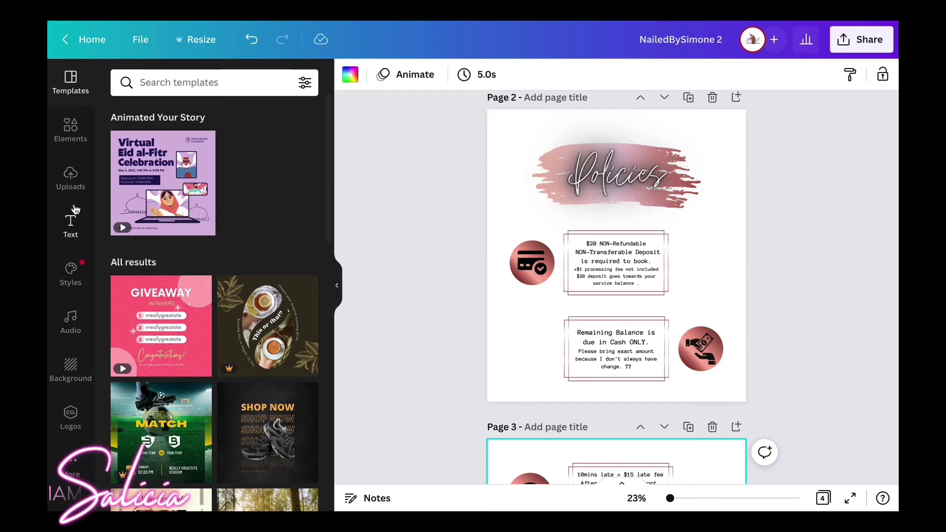
{"action": "left_click", "coordinate": [71, 130]}
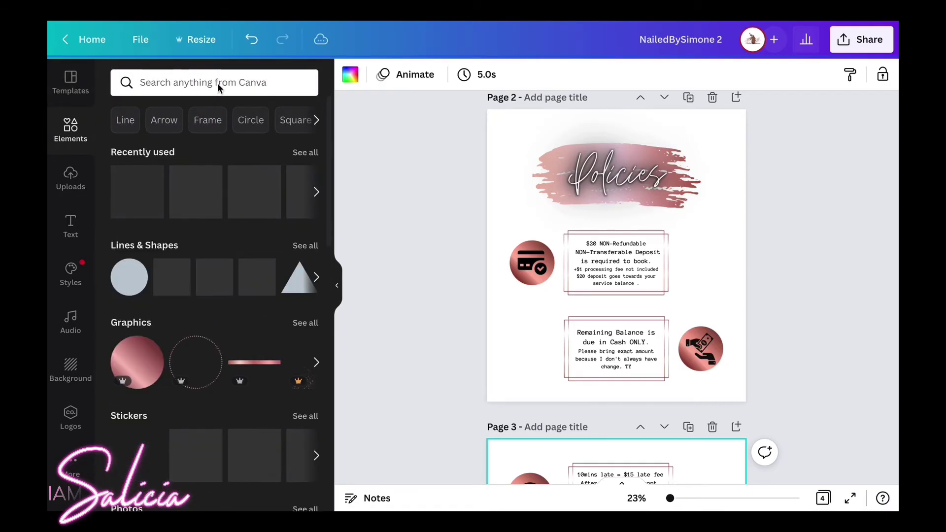
{"action": "left_click", "coordinate": [217, 81]}
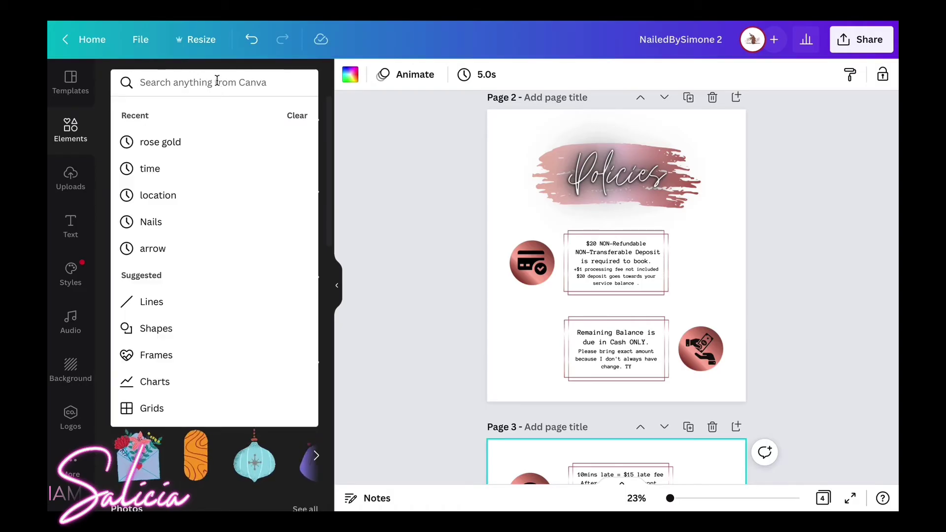
{"action": "type", "text": "pay"}
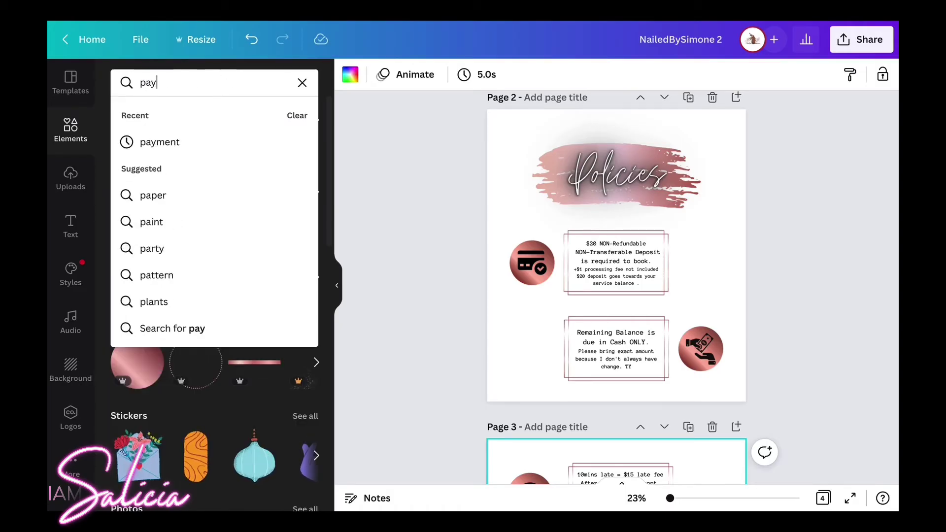
{"action": "type", "text": "ment"}
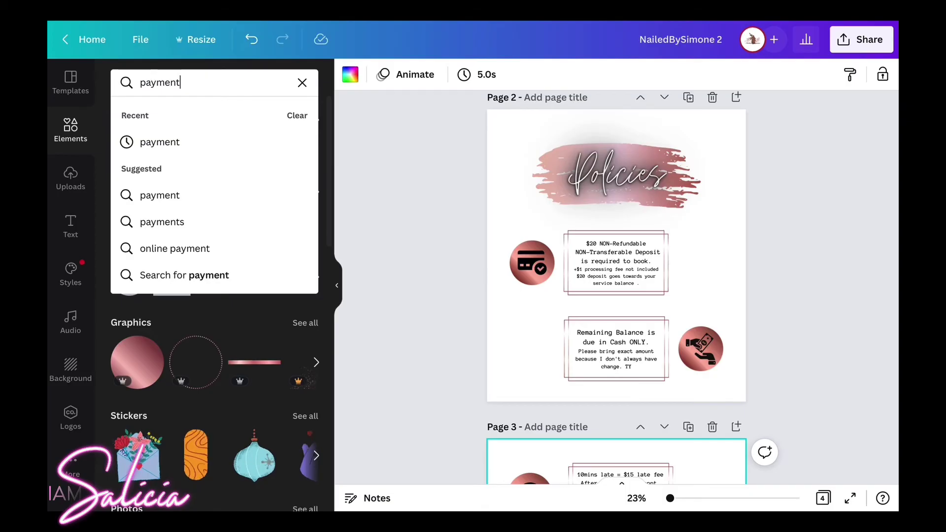
{"action": "key", "text": "Return"}
{"action": "scroll", "coordinate": [217, 294], "scroll_direction": "down", "scroll_amount": 4}
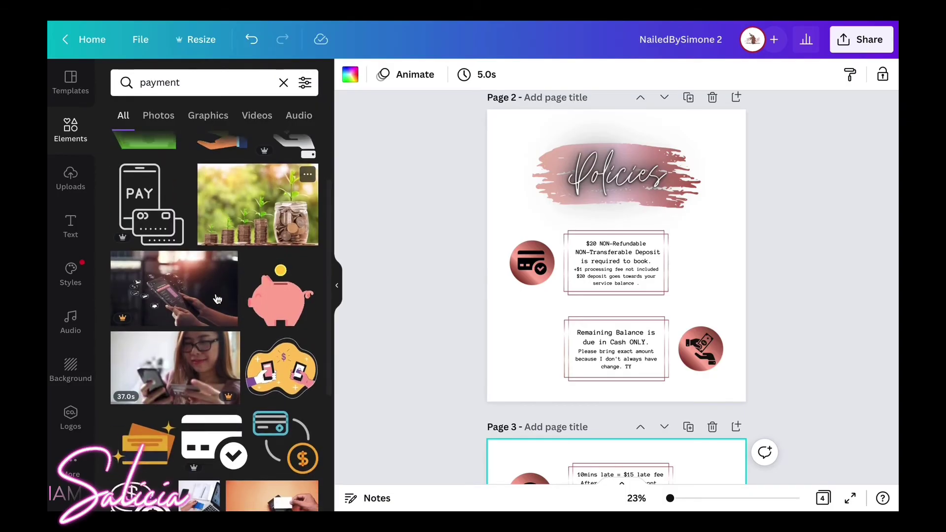
{"action": "scroll", "coordinate": [216, 298], "scroll_direction": "down", "scroll_amount": 5}
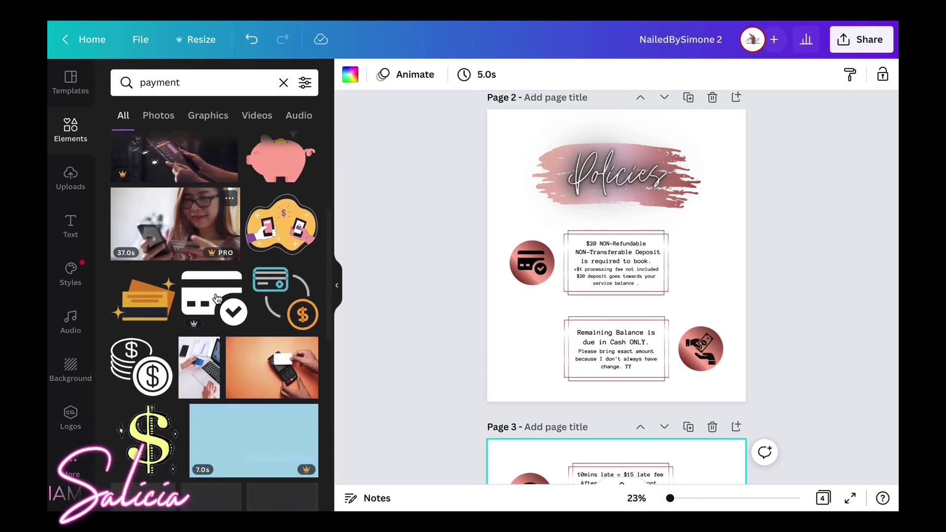
{"action": "scroll", "coordinate": [217, 299], "scroll_direction": "down", "scroll_amount": 3}
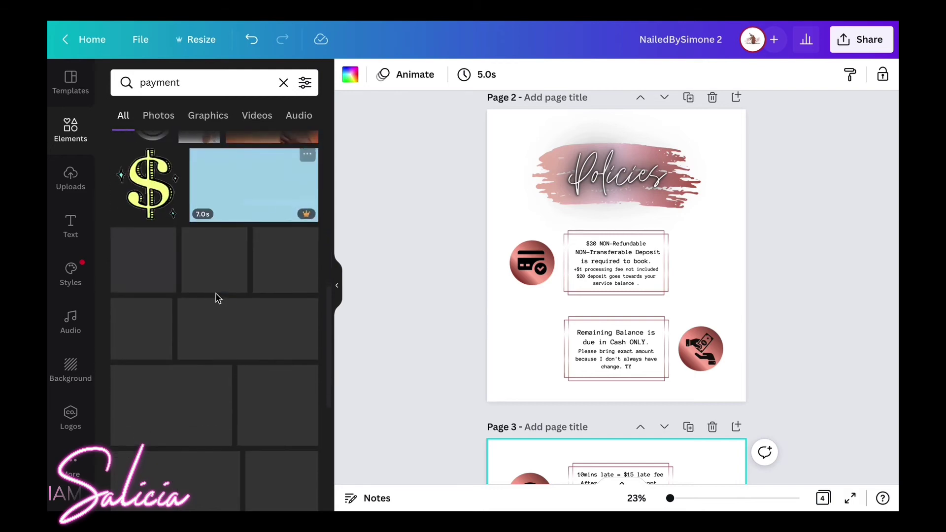
{"action": "scroll", "coordinate": [218, 299], "scroll_direction": "down", "scroll_amount": 1}
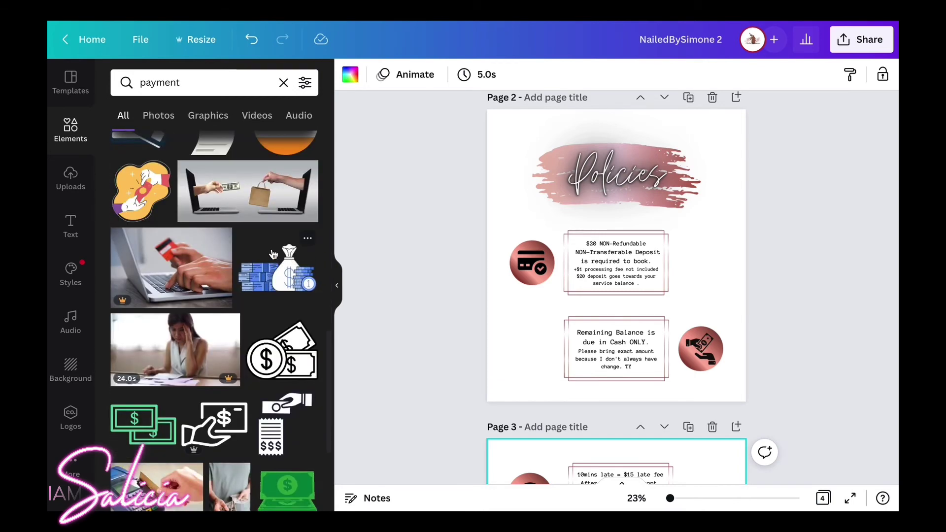
{"action": "left_click_drag", "start_coordinate": [219, 87], "coordinate": [134, 84]}
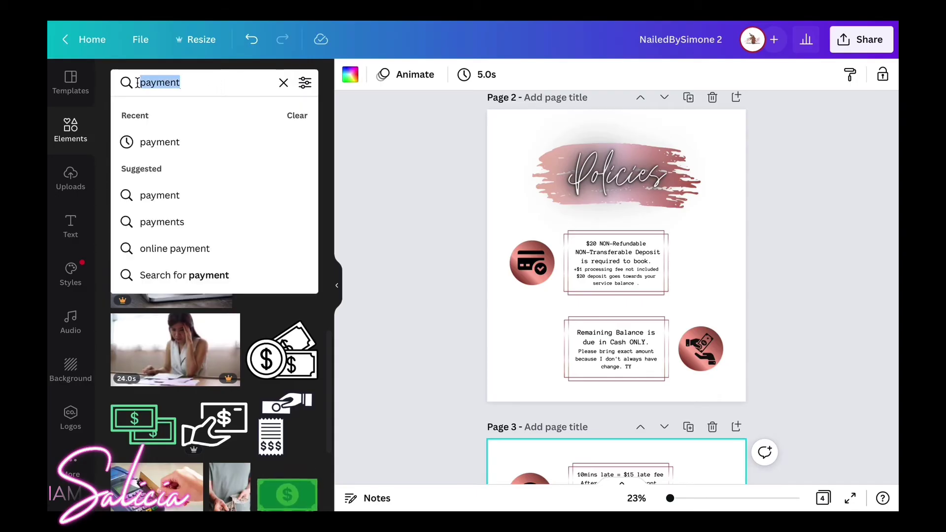
Search elements for 'nail tech' and scroll through the polish, clipper and manicure results.
{"action": "type", "text": "nail"}
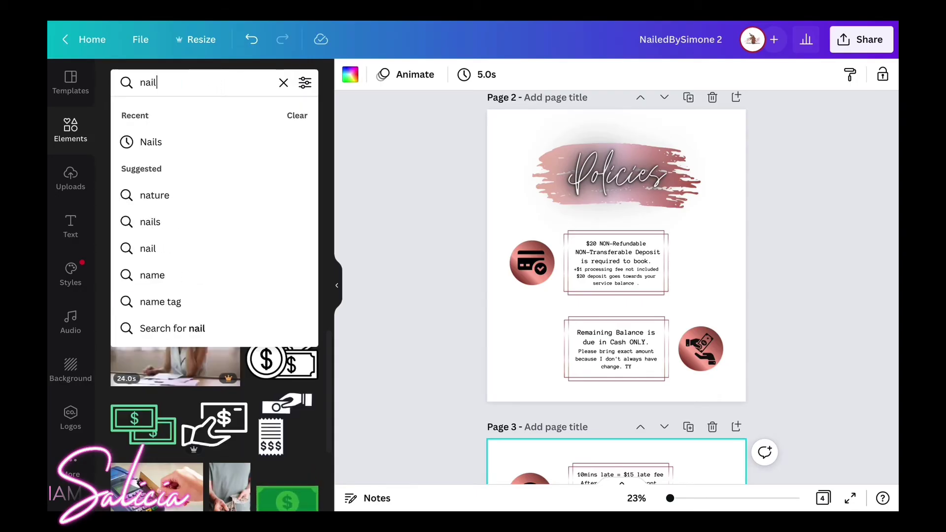
{"action": "type", "text": " tech"}
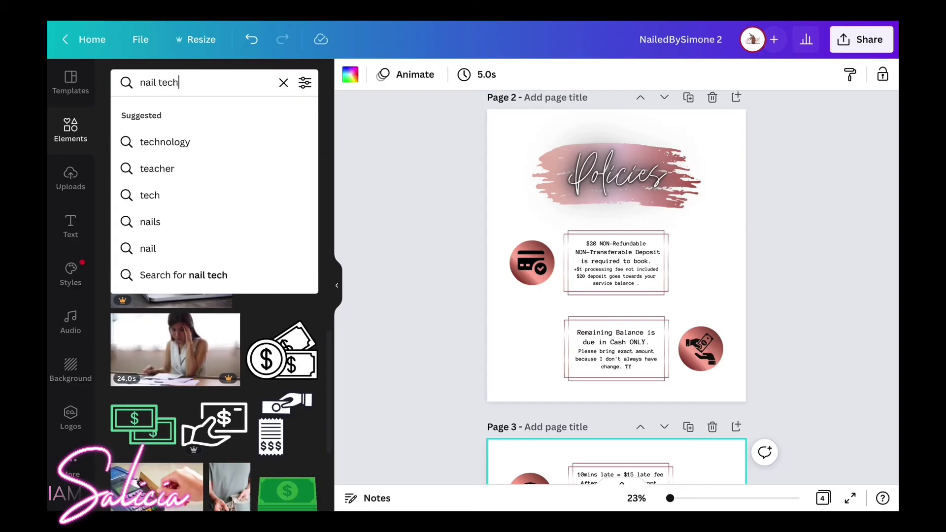
{"action": "key", "text": "Return"}
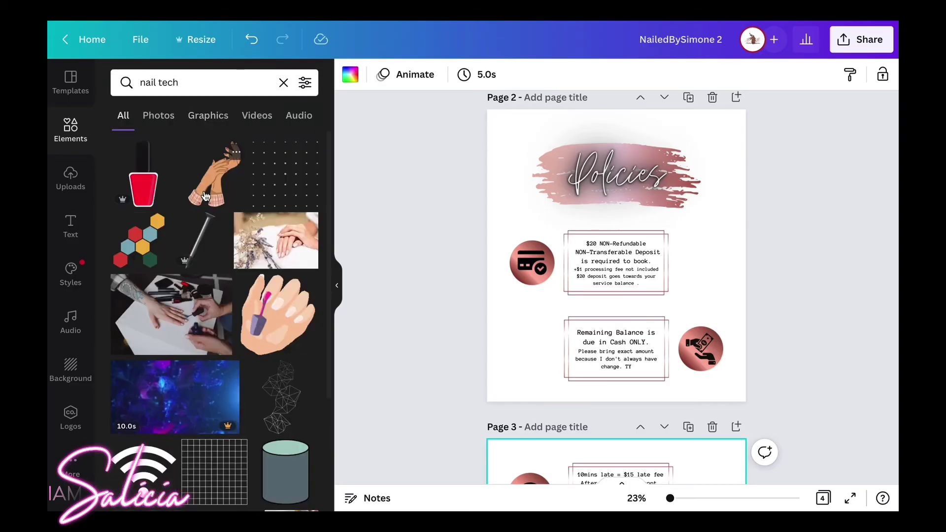
{"action": "scroll", "coordinate": [231, 273], "scroll_direction": "down", "scroll_amount": 2}
{"action": "scroll", "coordinate": [231, 272], "scroll_direction": "down", "scroll_amount": 2}
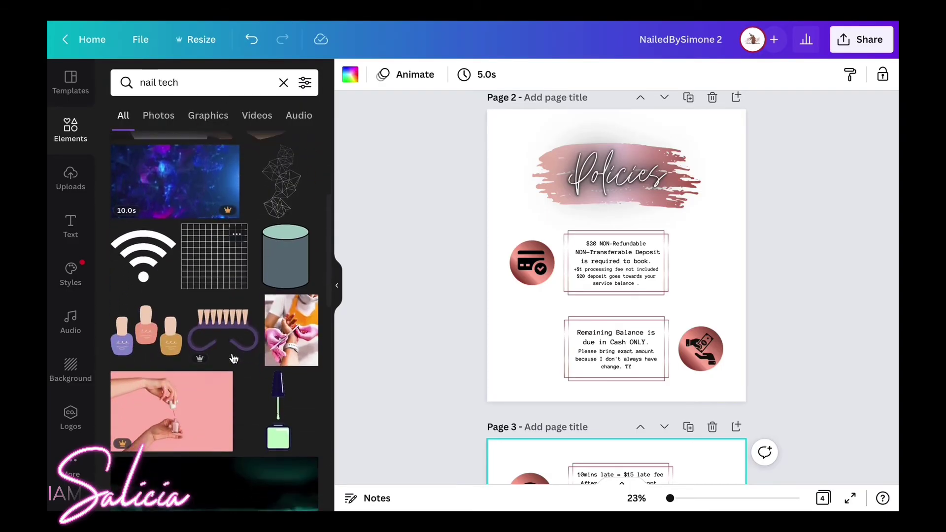
{"action": "scroll", "coordinate": [540, 319], "scroll_direction": "down", "scroll_amount": 1}
{"action": "scroll", "coordinate": [541, 319], "scroll_direction": "down", "scroll_amount": 5}
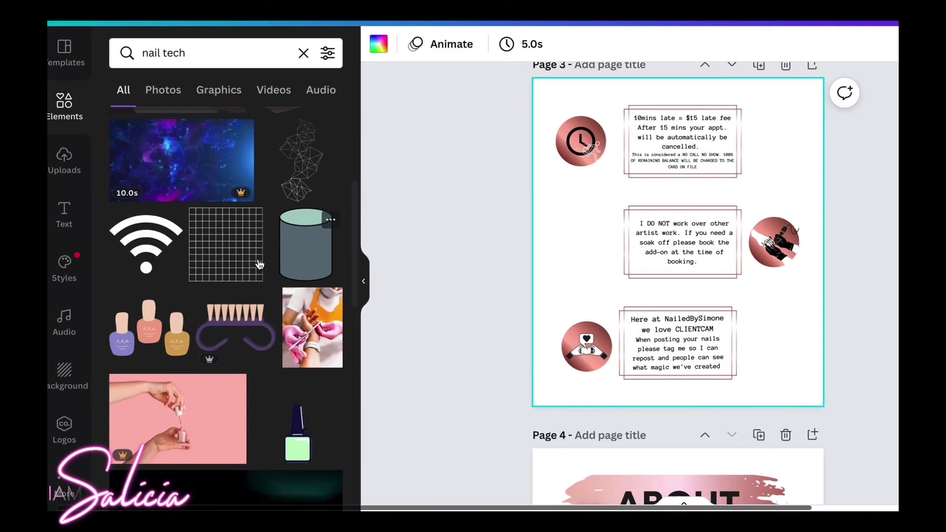
{"action": "scroll", "coordinate": [221, 257], "scroll_direction": "down", "scroll_amount": 2}
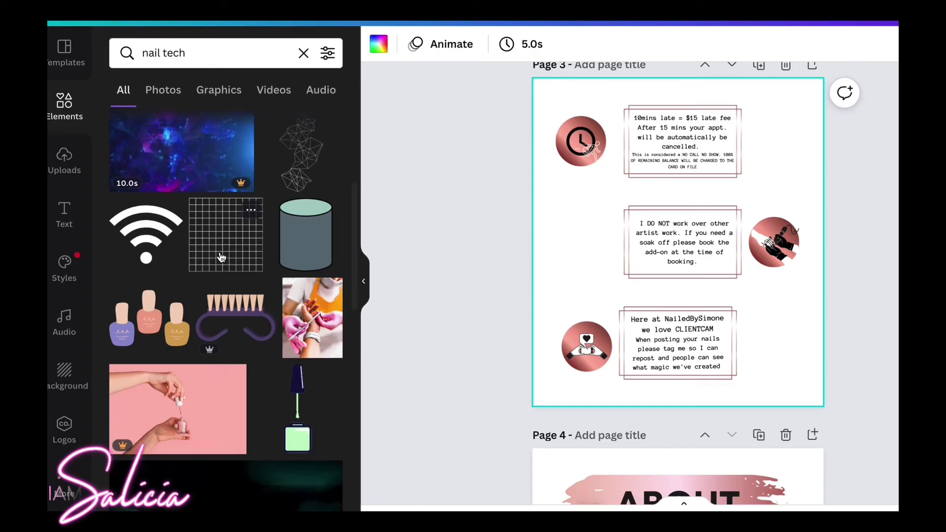
{"action": "scroll", "coordinate": [227, 260], "scroll_direction": "down", "scroll_amount": 5}
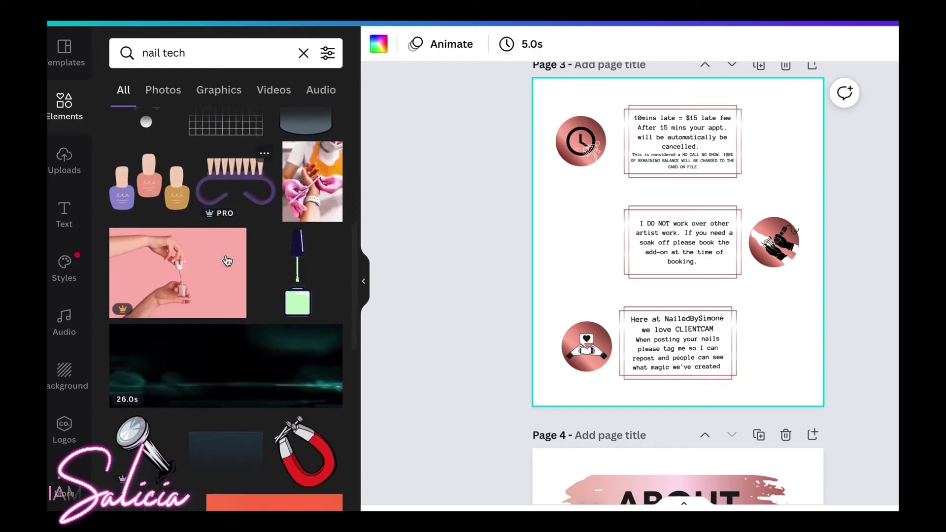
{"action": "scroll", "coordinate": [271, 330], "scroll_direction": "down", "scroll_amount": 10}
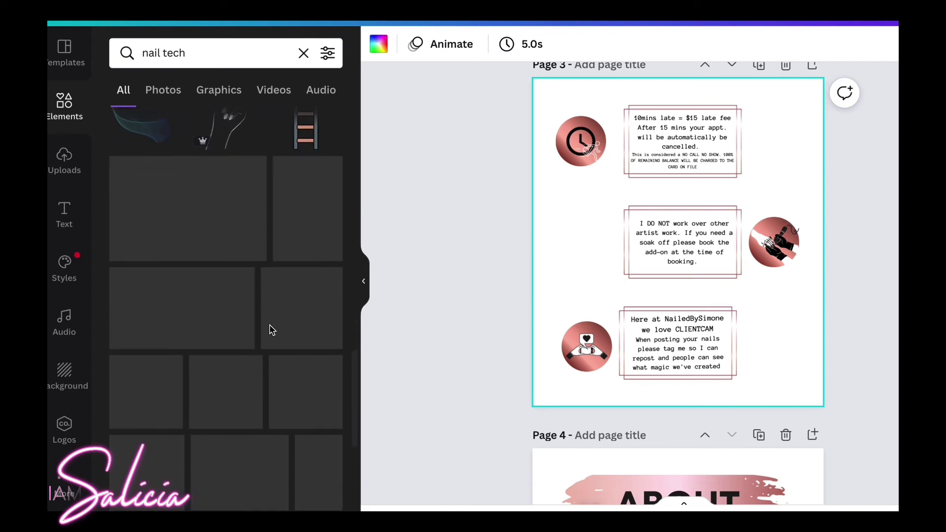
{"action": "scroll", "coordinate": [229, 384], "scroll_direction": "down", "scroll_amount": 3}
{"action": "scroll", "coordinate": [229, 384], "scroll_direction": "down", "scroll_amount": 6}
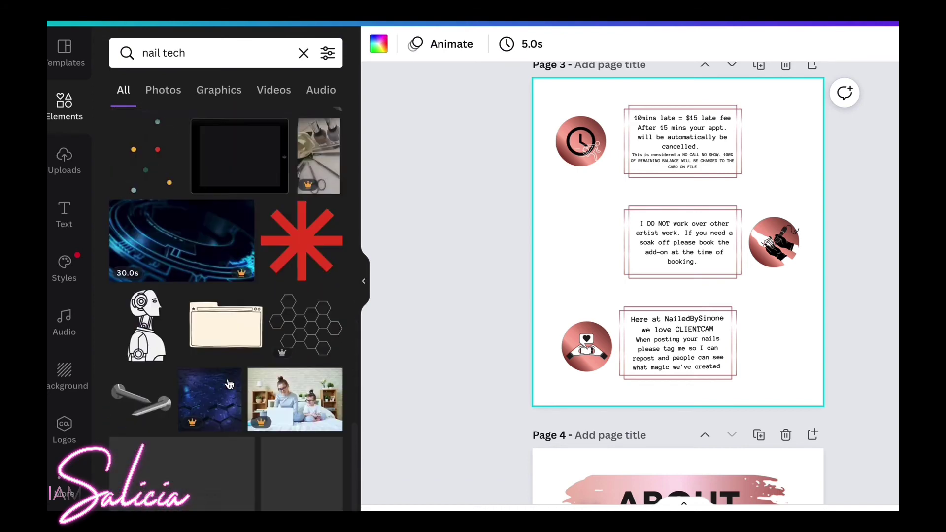
{"action": "scroll", "coordinate": [229, 383], "scroll_direction": "down", "scroll_amount": 5}
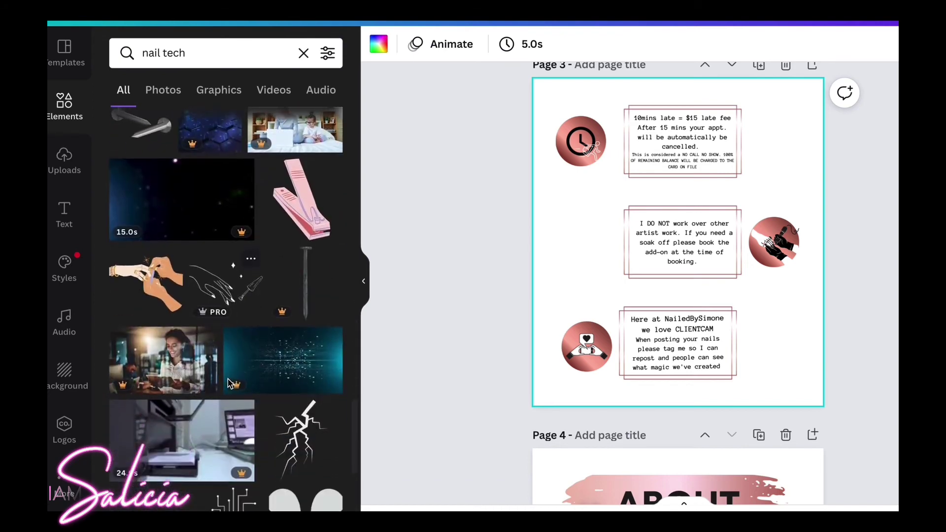
{"action": "scroll", "coordinate": [182, 349], "scroll_direction": "down", "scroll_amount": 2}
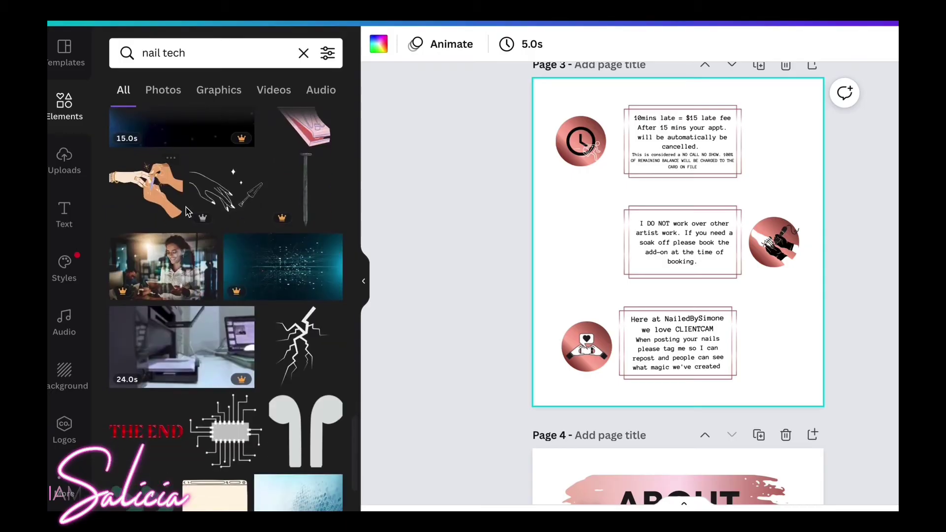
Add the nail-painting hands illustration, recolour it light peach, dark brown and red, then delete it.
{"action": "left_click", "coordinate": [168, 193]}
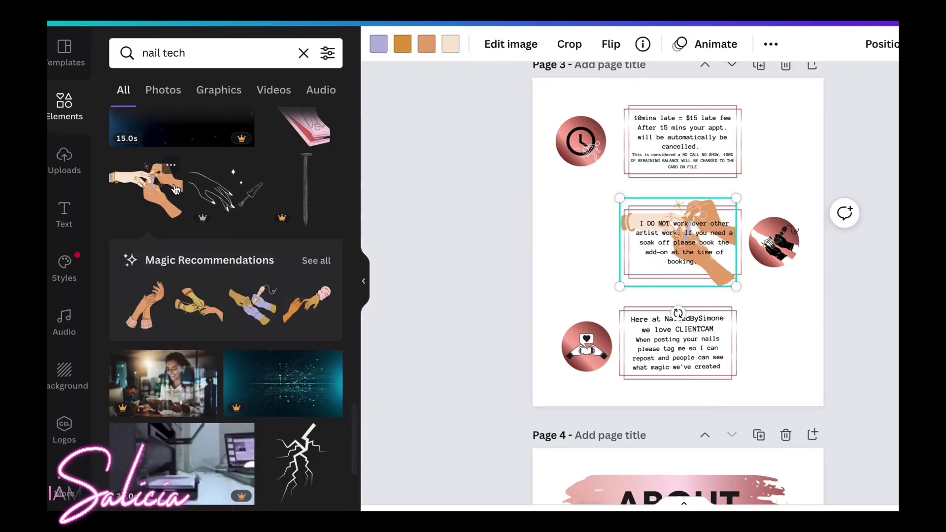
{"action": "left_click_drag", "start_coordinate": [713, 270], "coordinate": [616, 281]}
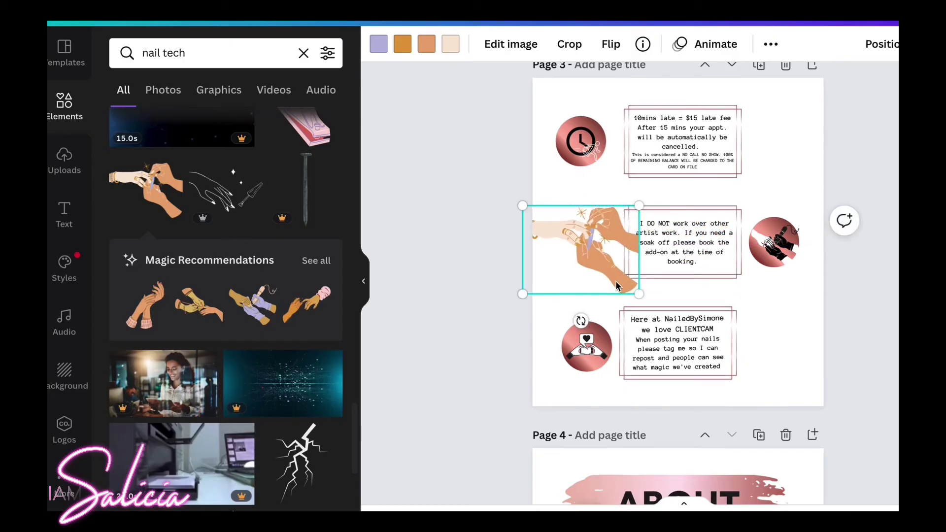
{"action": "left_click", "coordinate": [450, 45]}
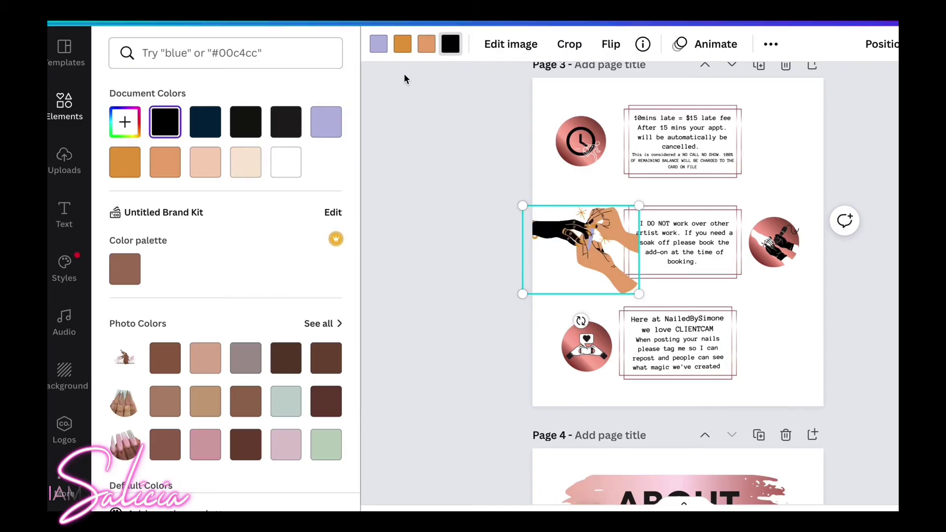
{"action": "left_click", "coordinate": [427, 45]}
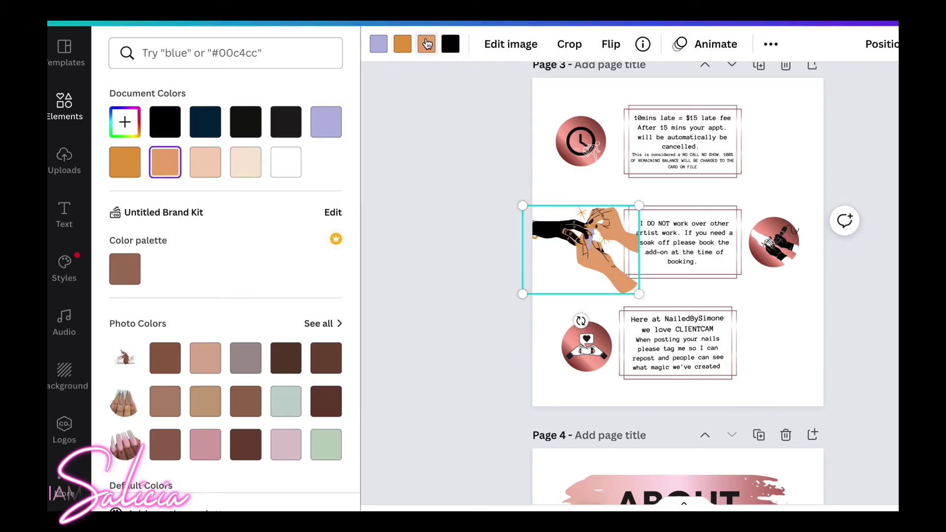
{"action": "left_click", "coordinate": [217, 166]}
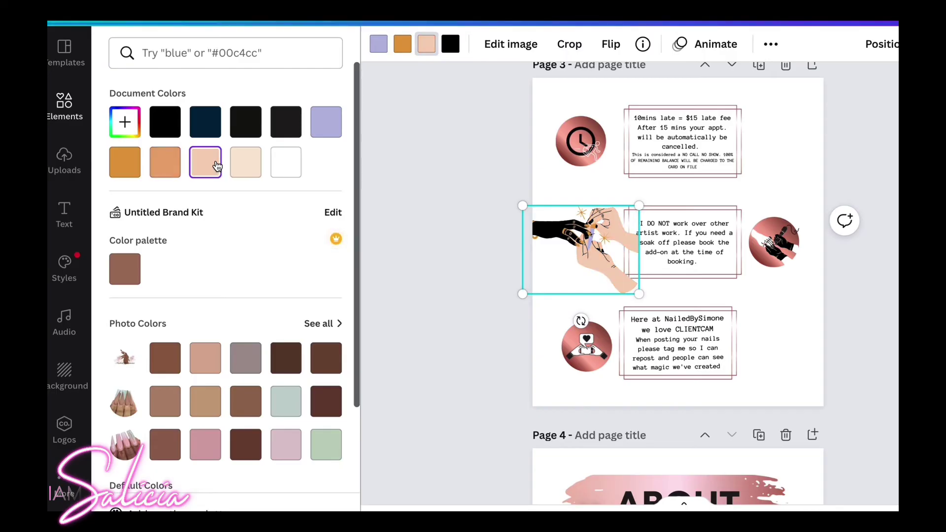
{"action": "left_click", "coordinate": [402, 44]}
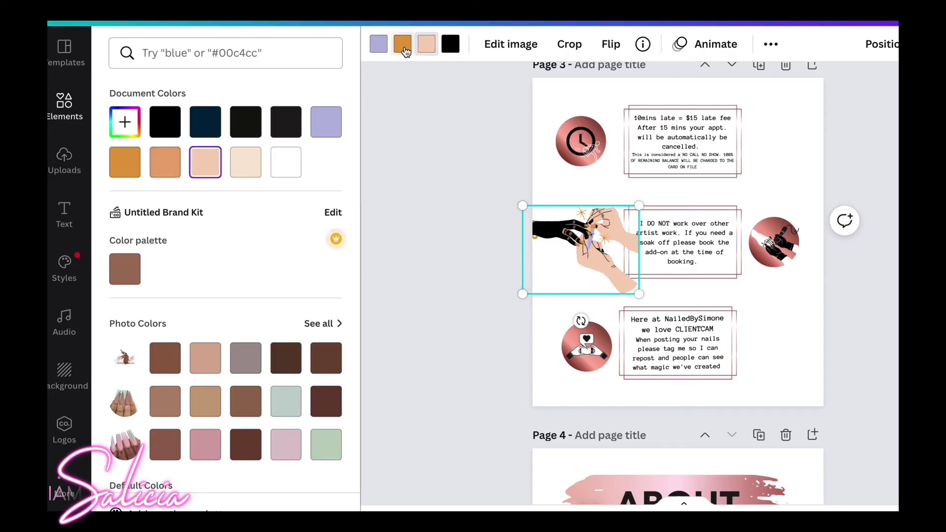
{"action": "left_click", "coordinate": [324, 358]}
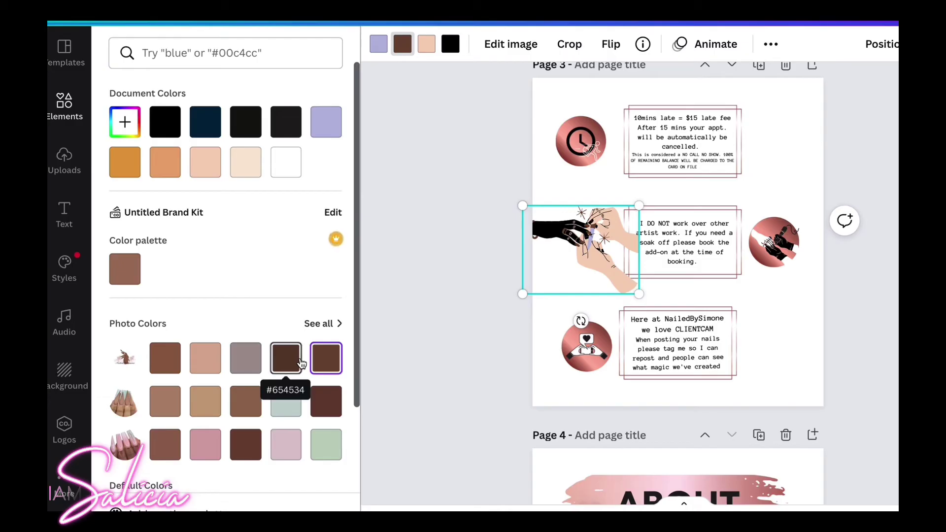
{"action": "left_click", "coordinate": [379, 46]}
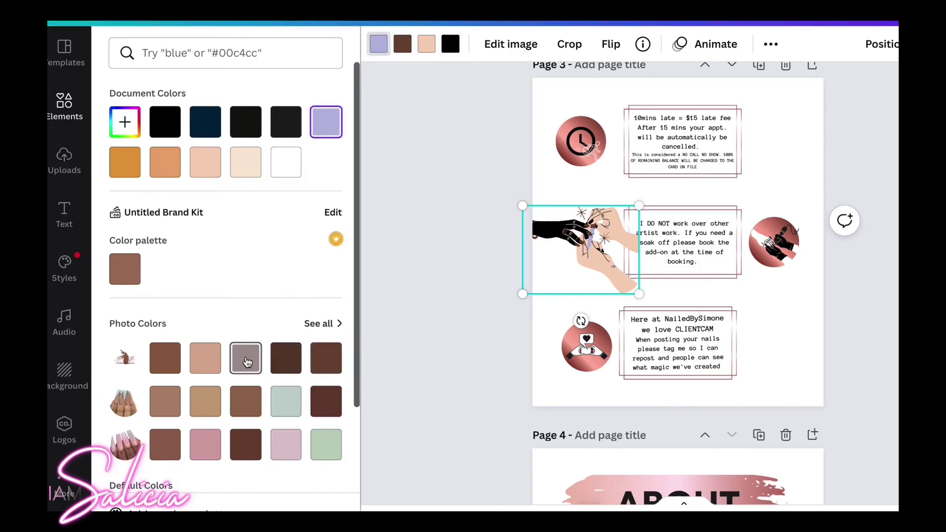
{"action": "scroll", "coordinate": [247, 363], "scroll_direction": "down", "scroll_amount": 3}
{"action": "left_click", "coordinate": [129, 376]}
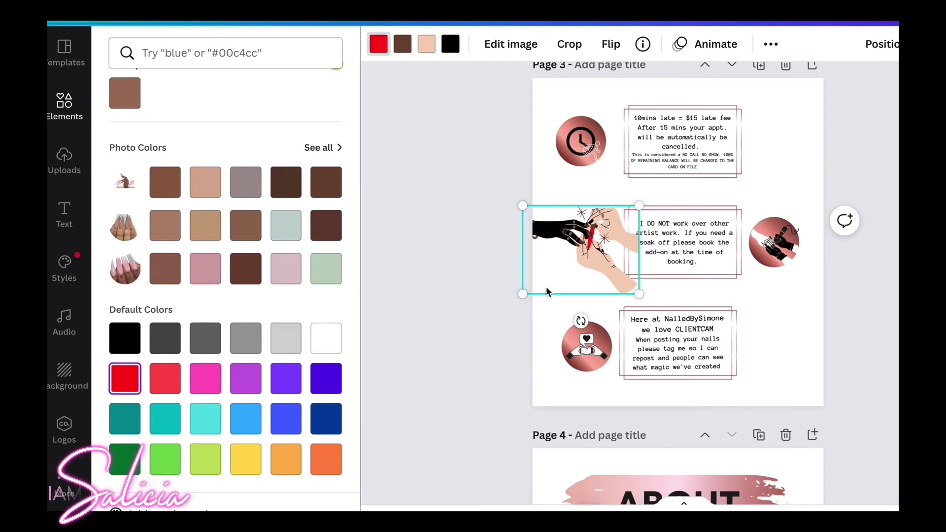
{"action": "key", "text": "Delete"}
Enlarge the round nail-drill hands image and move it left toward the page centre.
{"action": "left_click", "coordinate": [764, 244]}
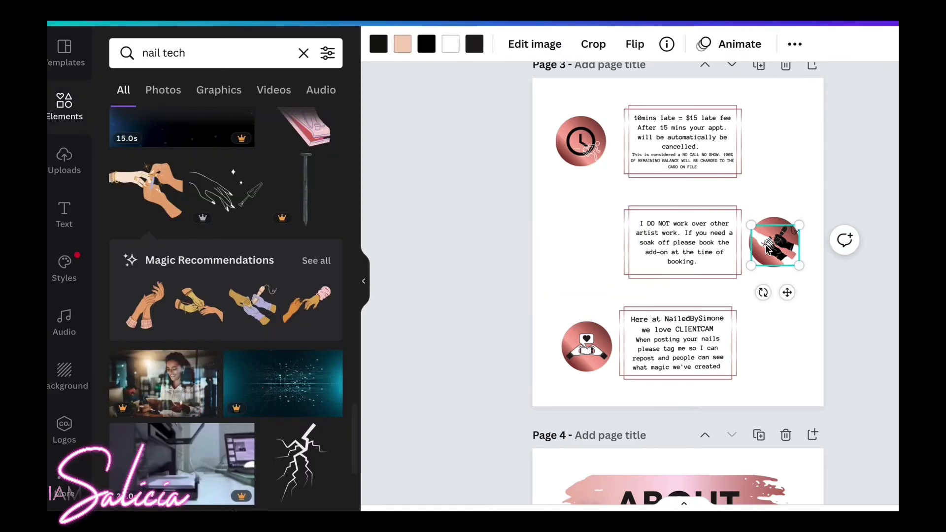
{"action": "left_click_drag", "start_coordinate": [750, 226], "coordinate": [688, 173]}
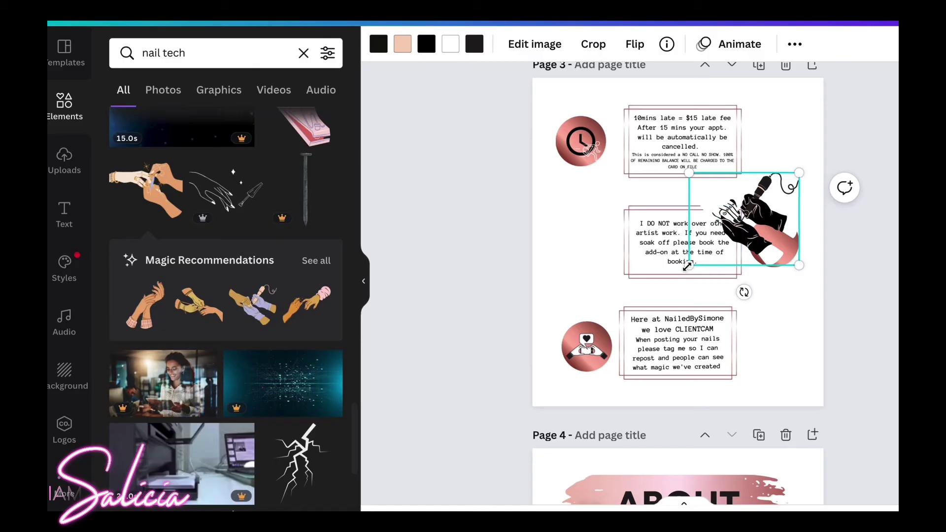
{"action": "left_click_drag", "start_coordinate": [689, 265], "coordinate": [592, 347]}
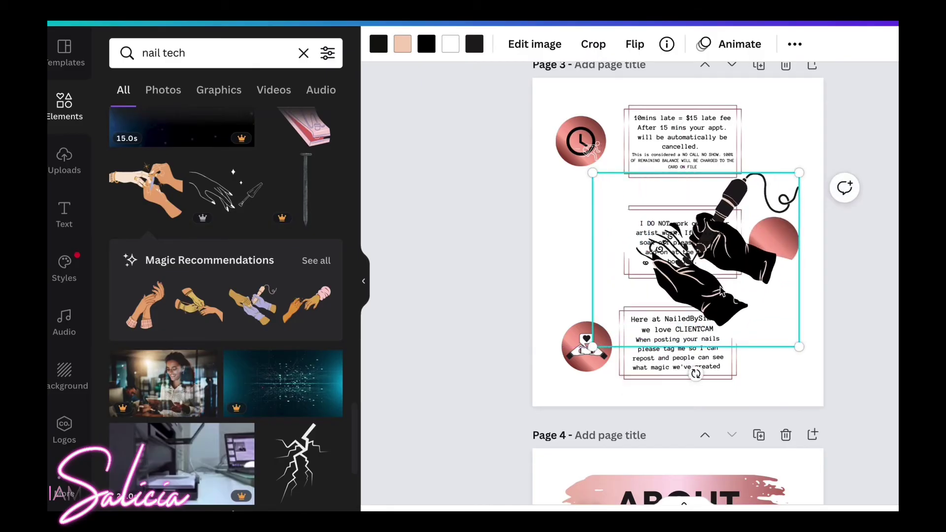
{"action": "left_click_drag", "start_coordinate": [642, 296], "coordinate": [533, 301]}
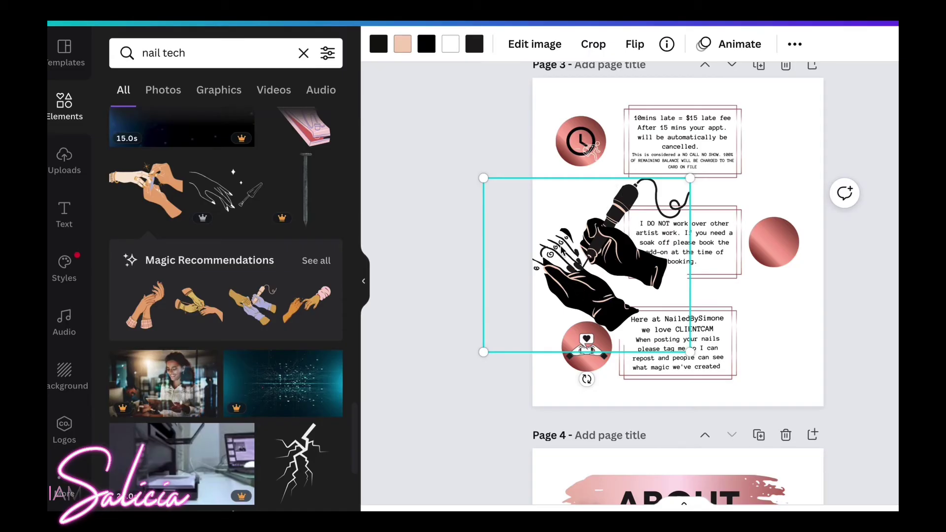
Try red, black, white, grey and brown outlines on the hands image, ending on yellow gold.
{"action": "left_click", "coordinate": [402, 46]}
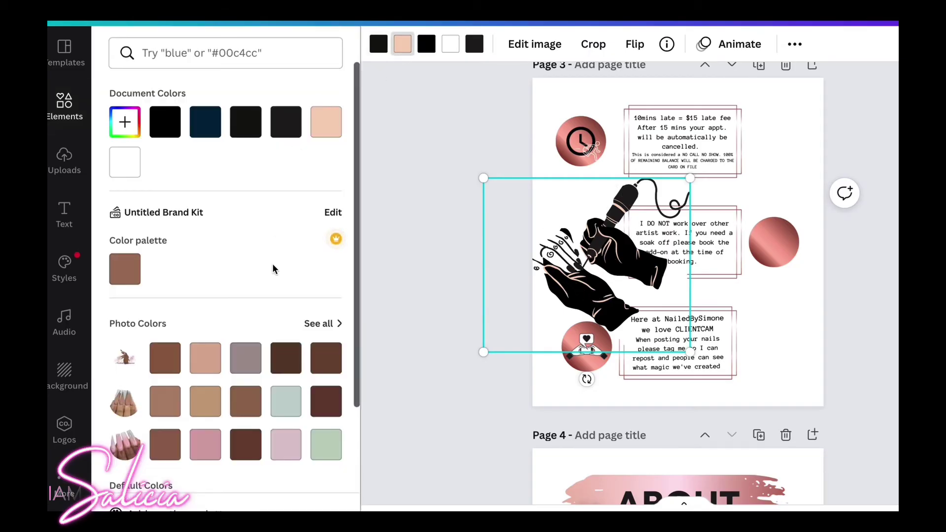
{"action": "scroll", "coordinate": [274, 256], "scroll_direction": "down", "scroll_amount": 4}
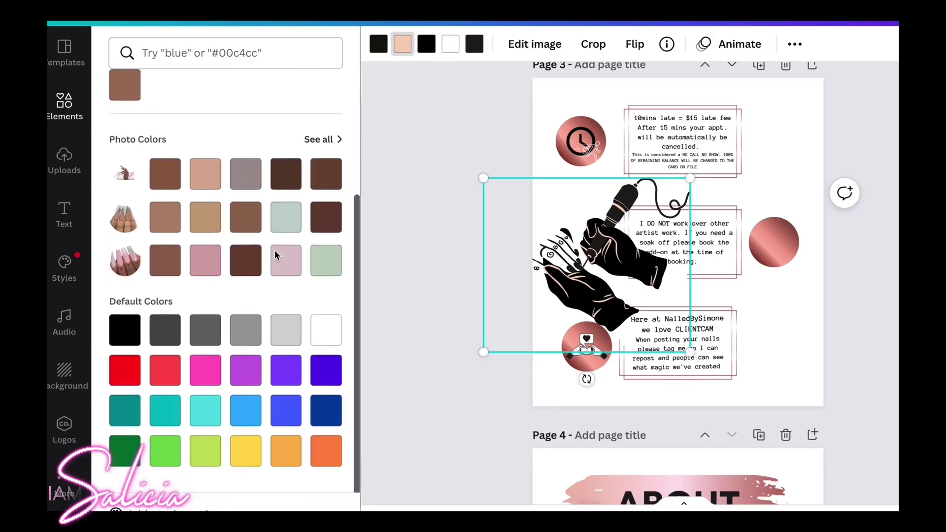
{"action": "left_click", "coordinate": [130, 376]}
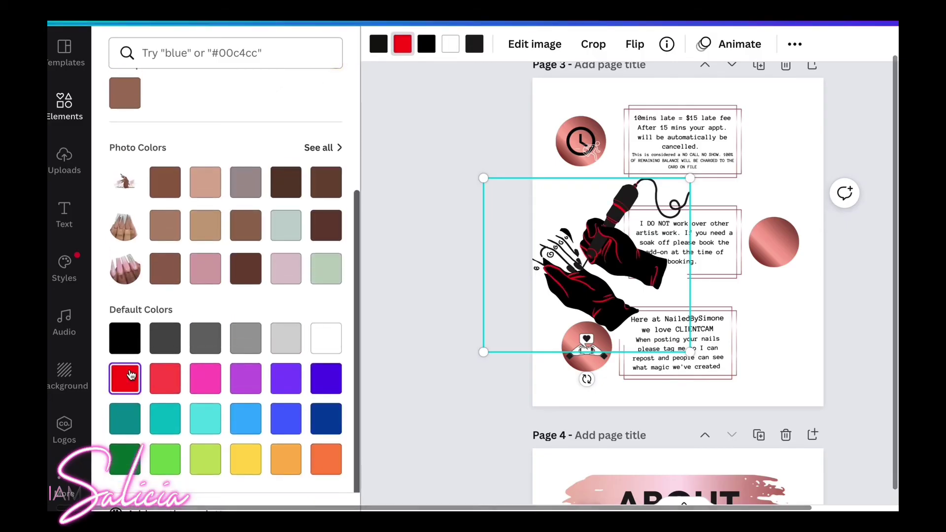
{"action": "left_click", "coordinate": [129, 341]}
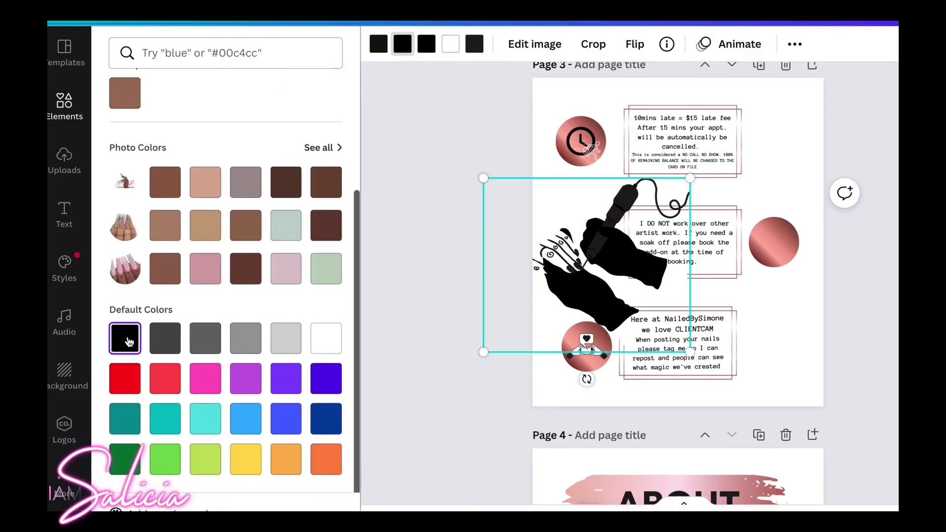
{"action": "left_click", "coordinate": [324, 349]}
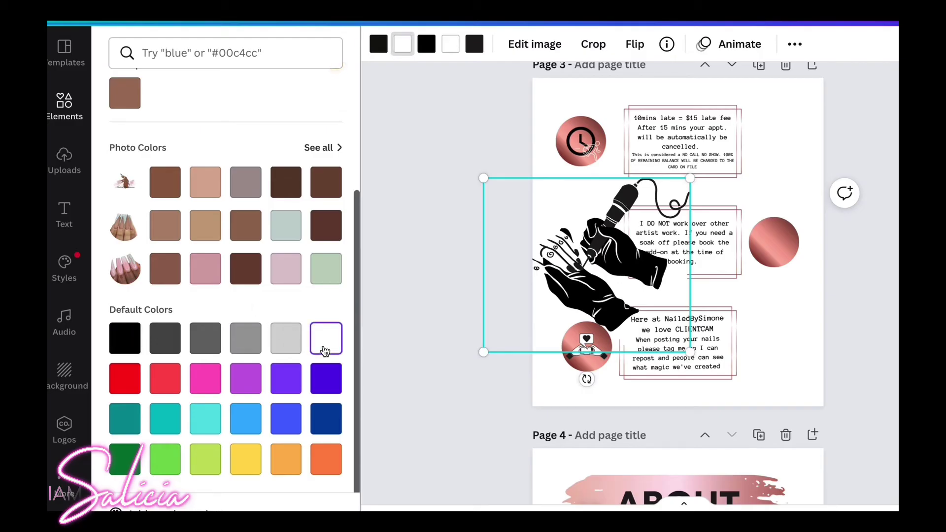
{"action": "left_click", "coordinate": [292, 346]}
{"action": "left_click", "coordinate": [286, 182]}
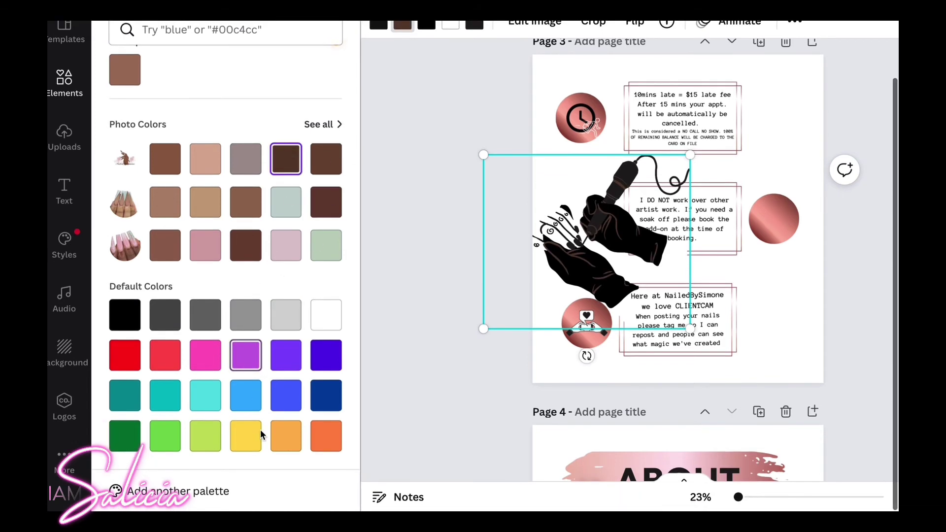
{"action": "left_click", "coordinate": [248, 463]}
{"action": "scroll", "coordinate": [274, 378], "scroll_direction": "up", "scroll_amount": 1}
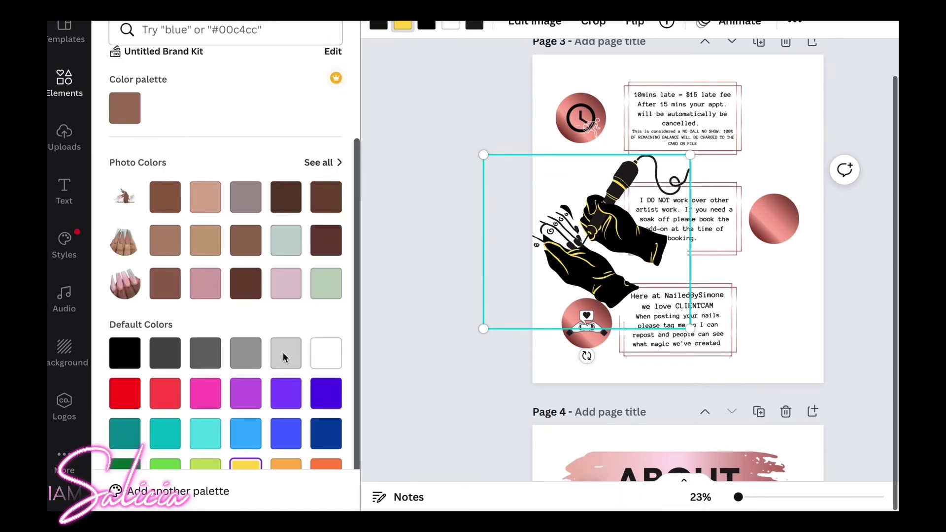
{"action": "scroll", "coordinate": [431, 103], "scroll_direction": "up", "scroll_amount": 2}
{"action": "scroll", "coordinate": [431, 101], "scroll_direction": "up", "scroll_amount": 1}
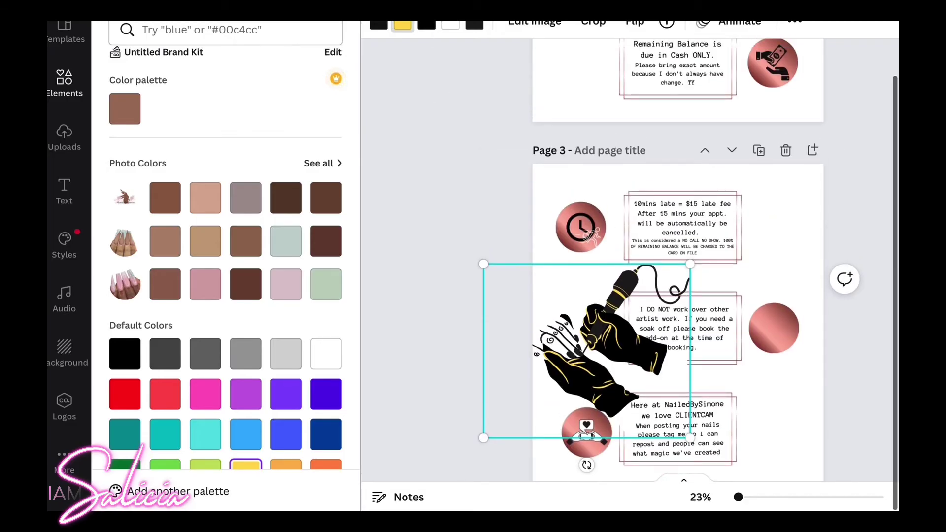
{"action": "left_click", "coordinate": [423, 33]}
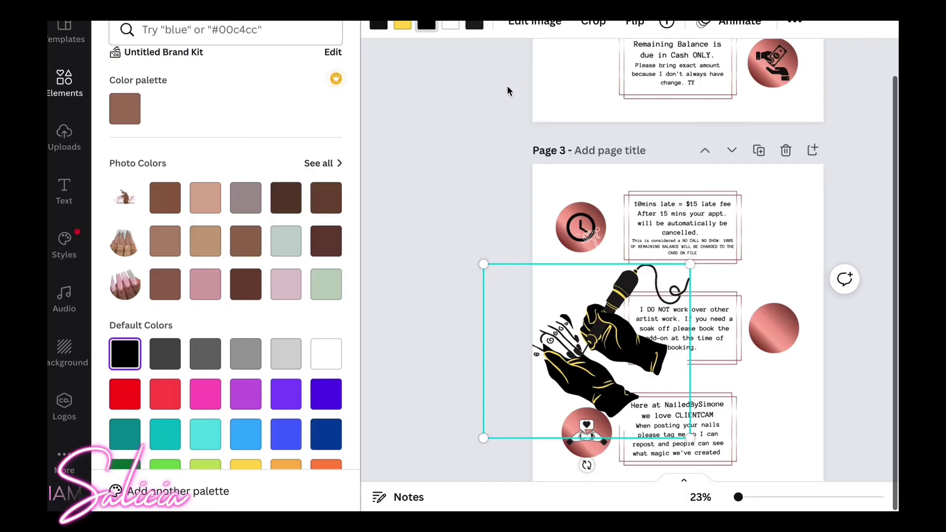
{"action": "key", "text": "Escape"}
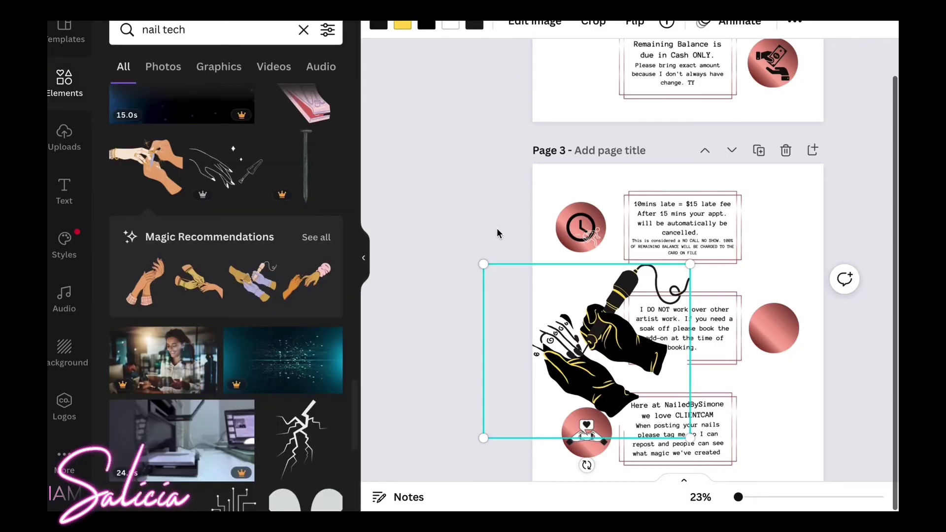
Undo the edits until the hand graphic sits back inside the pink circle beside the middle policy box.
{"action": "scroll", "coordinate": [496, 228], "scroll_direction": "up", "scroll_amount": 4}
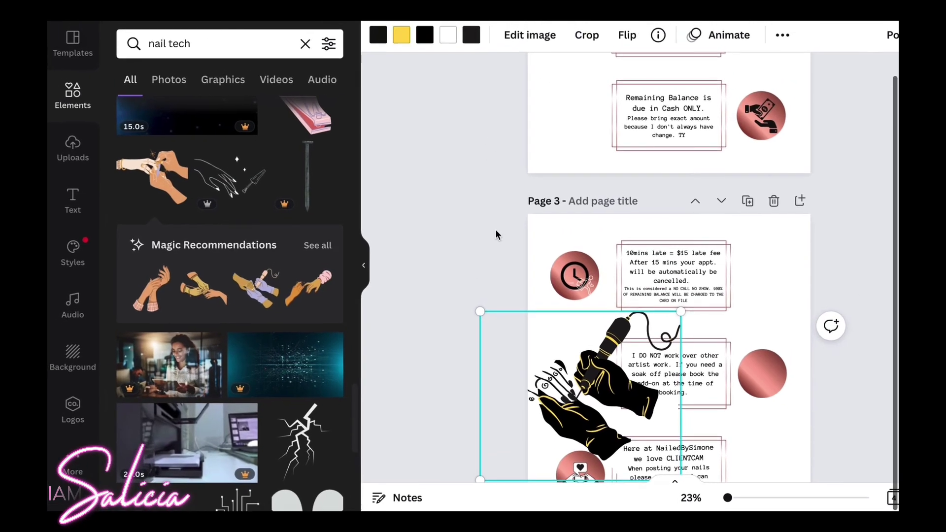
{"action": "scroll", "coordinate": [495, 232], "scroll_direction": "up", "scroll_amount": 2}
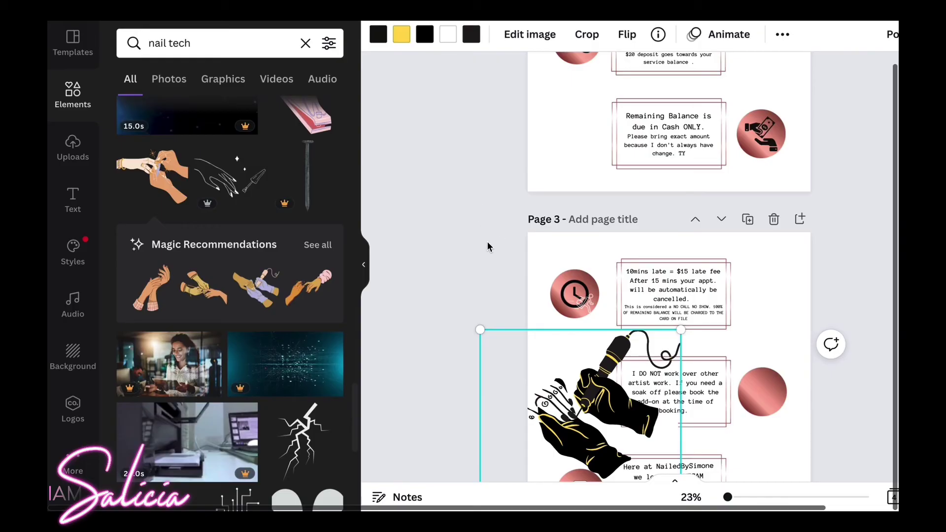
{"action": "left_click", "coordinate": [486, 234]}
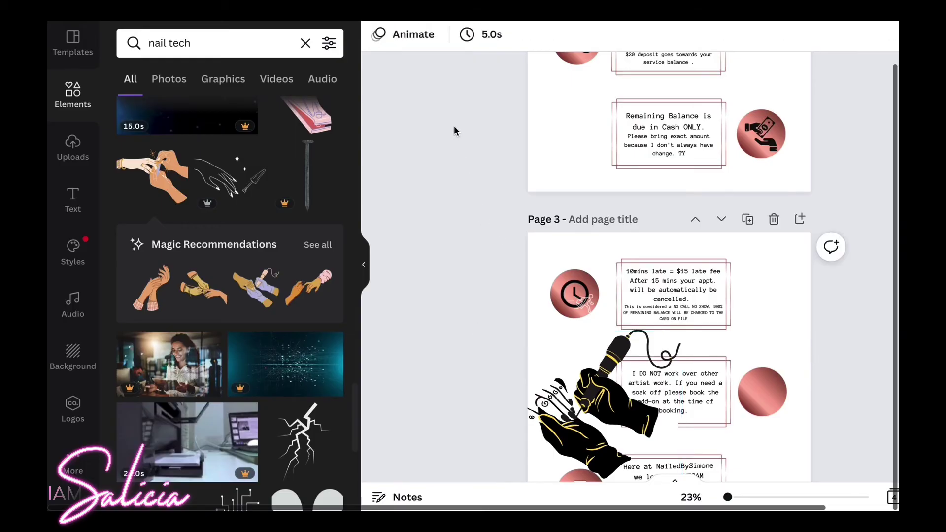
{"action": "scroll", "coordinate": [454, 131], "scroll_direction": "up", "scroll_amount": 5}
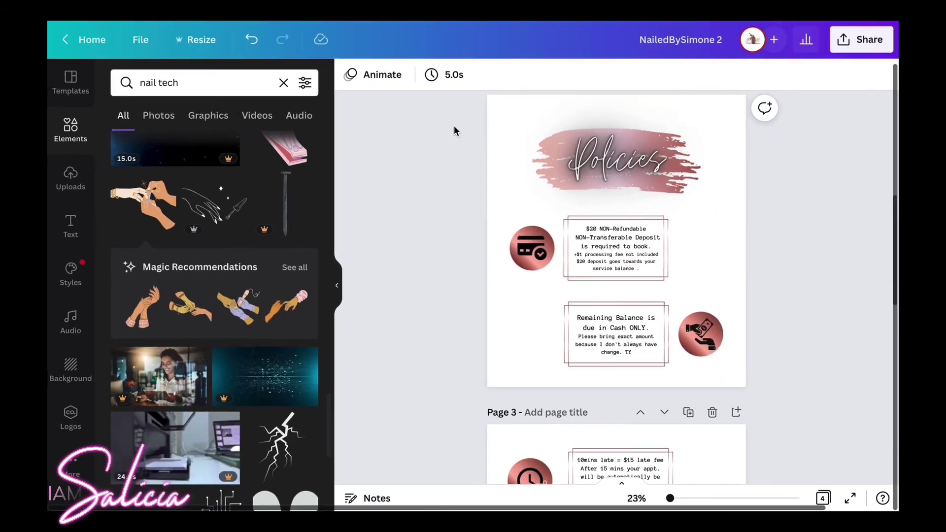
{"action": "scroll", "coordinate": [490, 96], "scroll_direction": "down", "scroll_amount": 1}
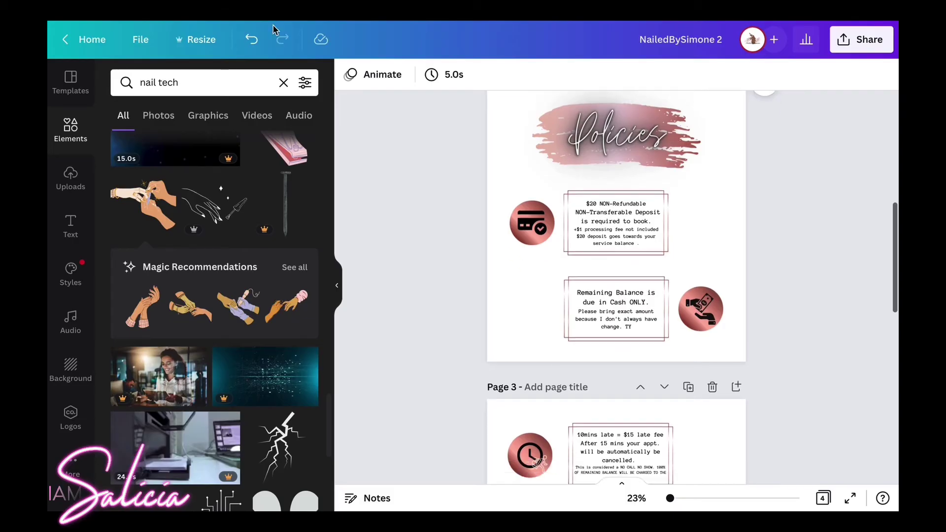
{"action": "scroll", "coordinate": [445, 203], "scroll_direction": "down", "scroll_amount": 6}
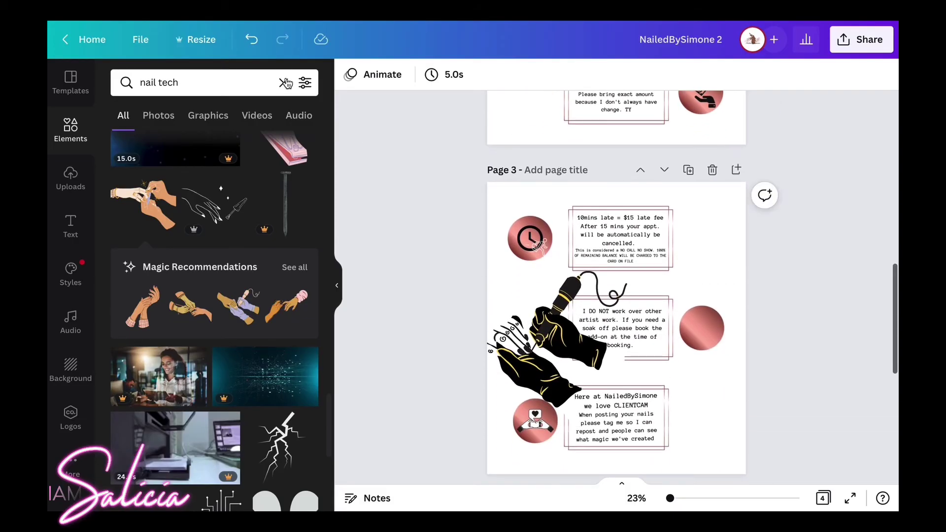
{"action": "left_click", "coordinate": [252, 41]}
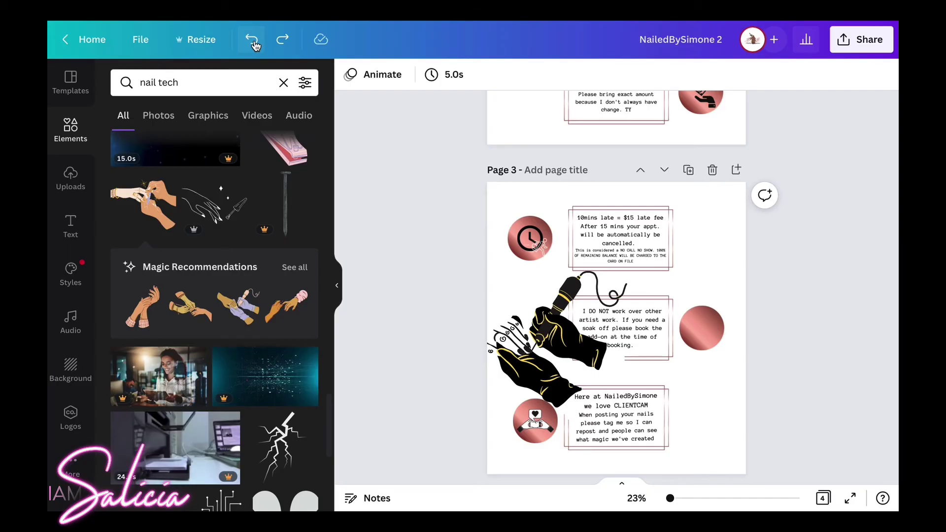
{"action": "left_click", "coordinate": [253, 40]}
{"action": "left_click", "coordinate": [252, 41]}
{"action": "left_click", "coordinate": [252, 40]}
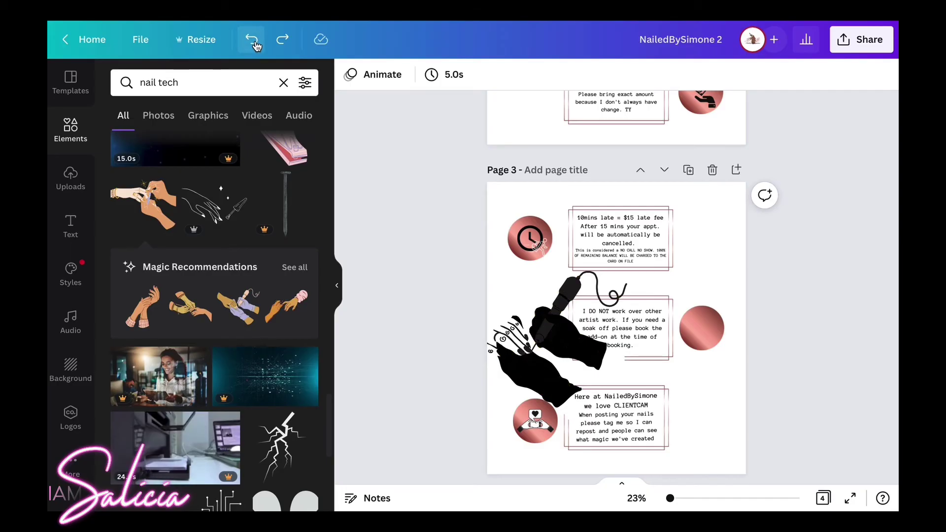
{"action": "left_click", "coordinate": [252, 40]}
{"action": "left_click", "coordinate": [252, 41]}
{"action": "left_click", "coordinate": [252, 41]}
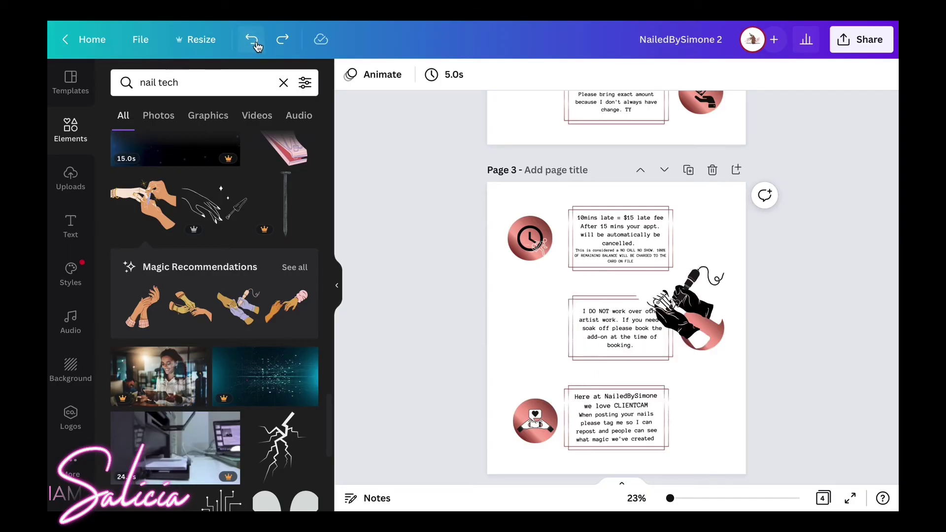
{"action": "left_click", "coordinate": [252, 41]}
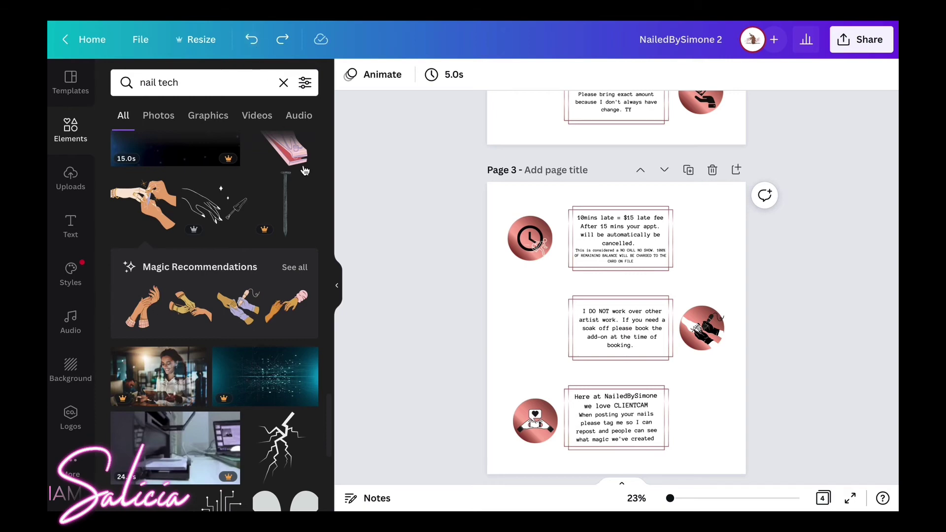
Search elements for 'social media' and browse the LinkedIn, Facebook and Pinterest icons.
{"action": "left_click", "coordinate": [159, 83]}
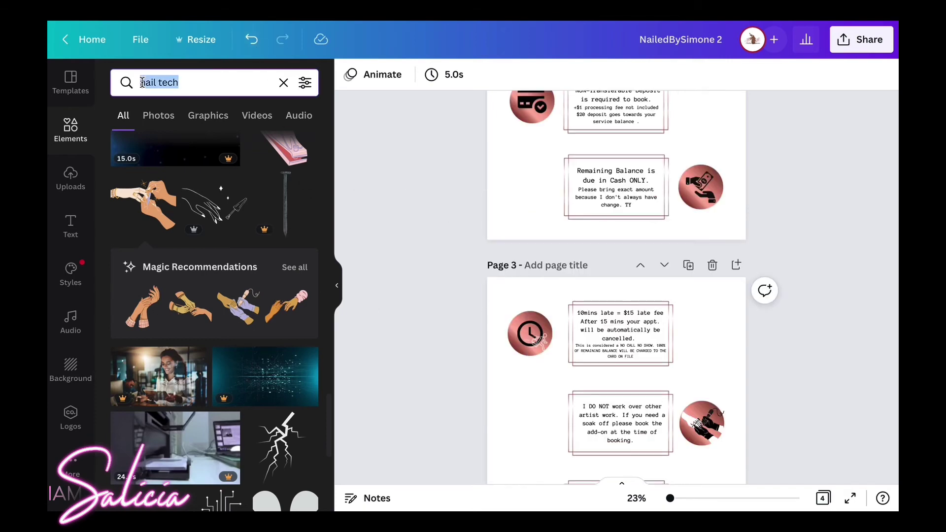
{"action": "type", "text": "socu"}
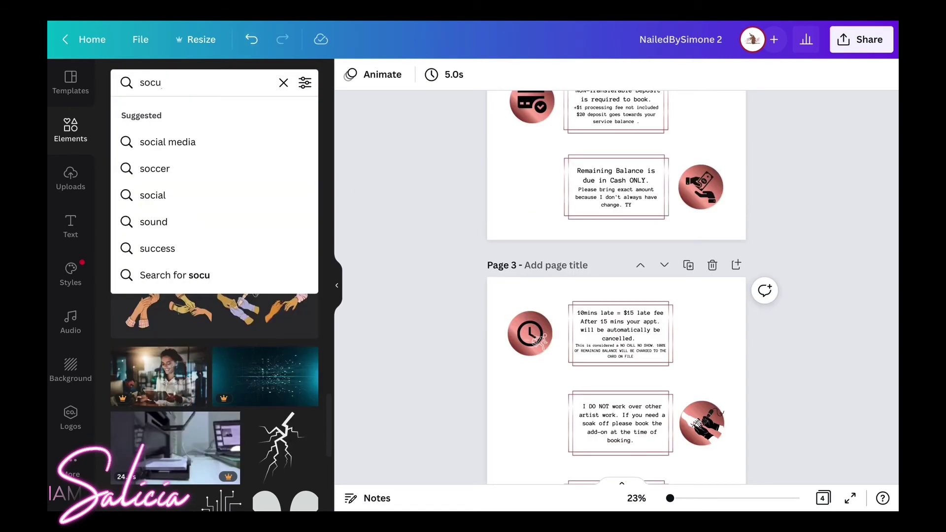
{"action": "type", "text": "al m"}
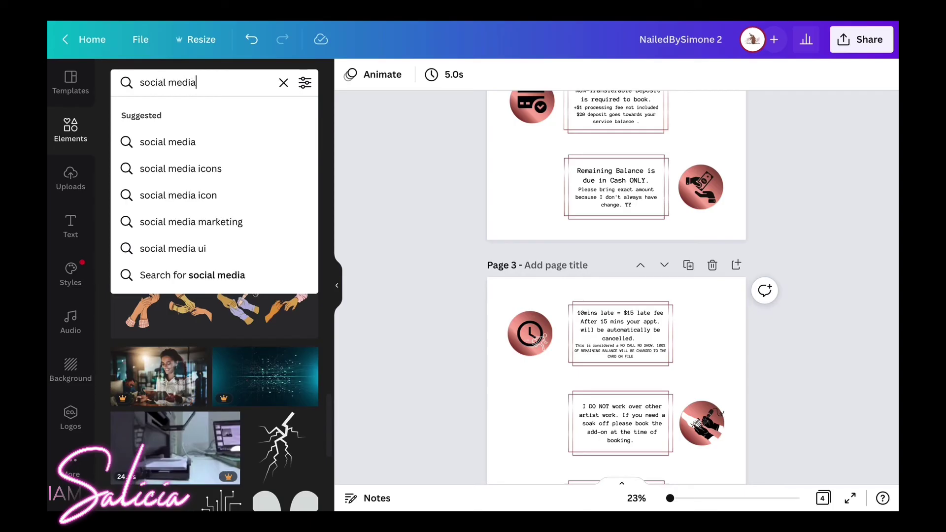
{"action": "type", "text": "edia"}
{"action": "key", "text": "Return"}
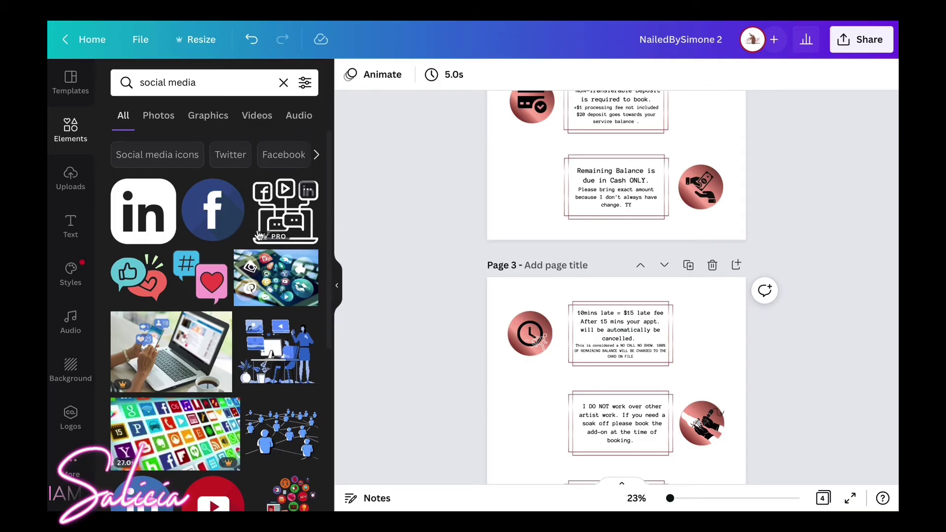
{"action": "scroll", "coordinate": [236, 286], "scroll_direction": "down", "scroll_amount": 5}
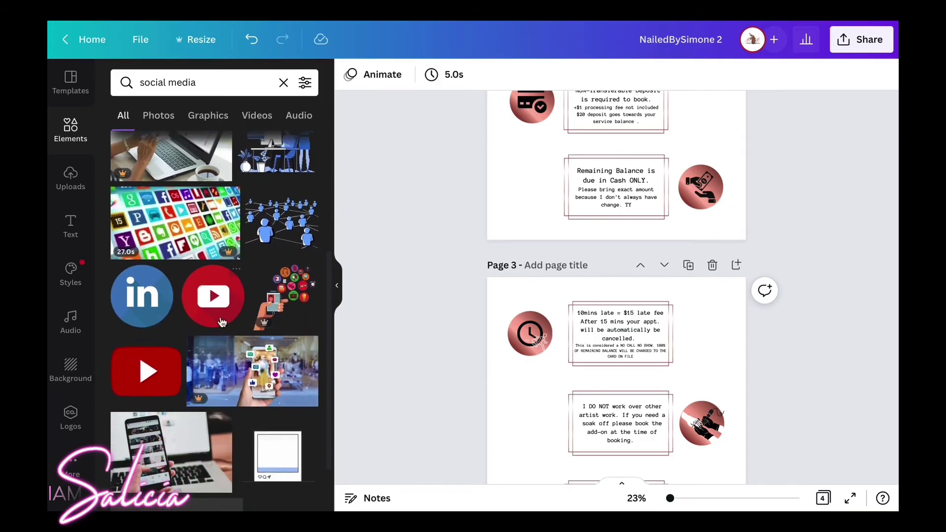
{"action": "scroll", "coordinate": [232, 305], "scroll_direction": "down", "scroll_amount": 5}
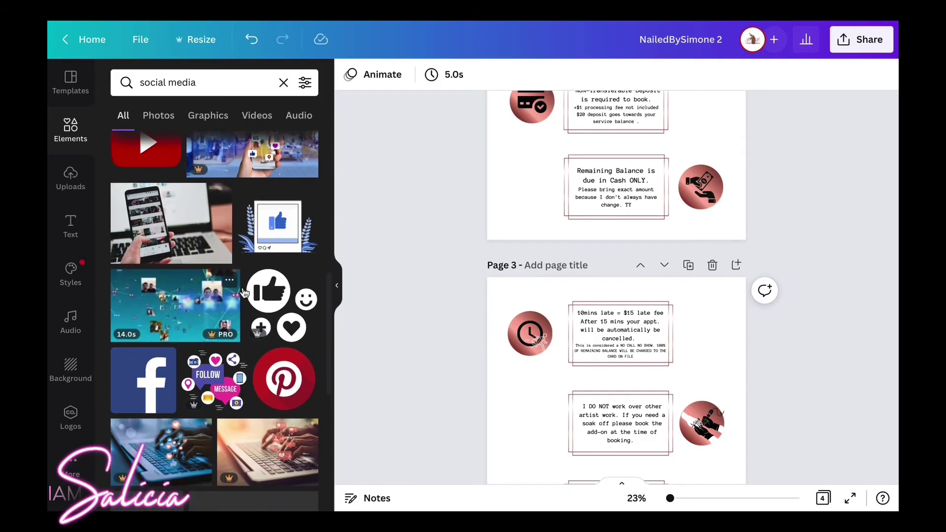
{"action": "scroll", "coordinate": [244, 292], "scroll_direction": "down", "scroll_amount": 6}
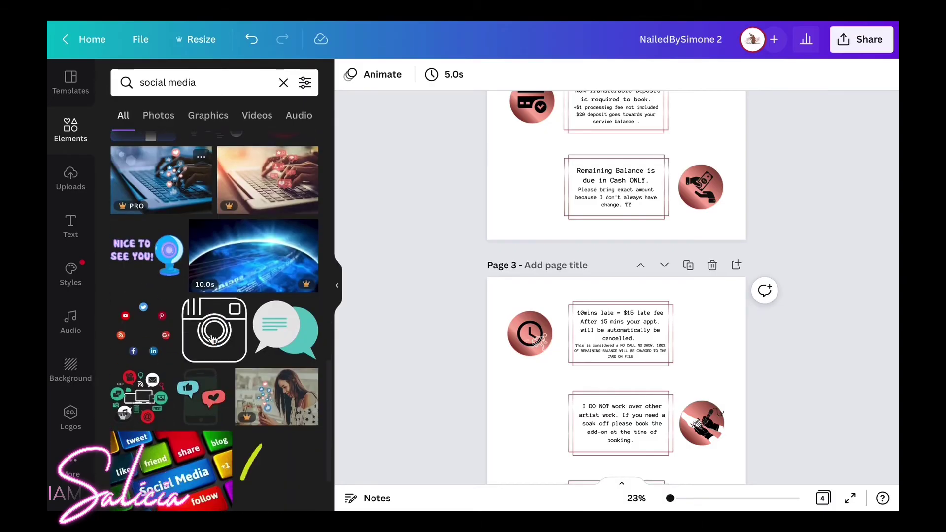
{"action": "scroll", "coordinate": [227, 365], "scroll_direction": "down", "scroll_amount": 8}
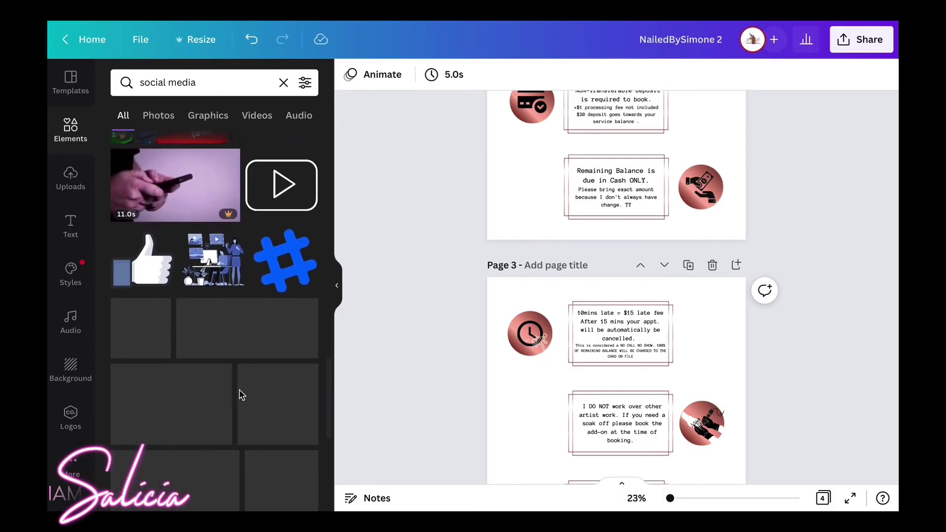
{"action": "scroll", "coordinate": [241, 394], "scroll_direction": "down", "scroll_amount": 3}
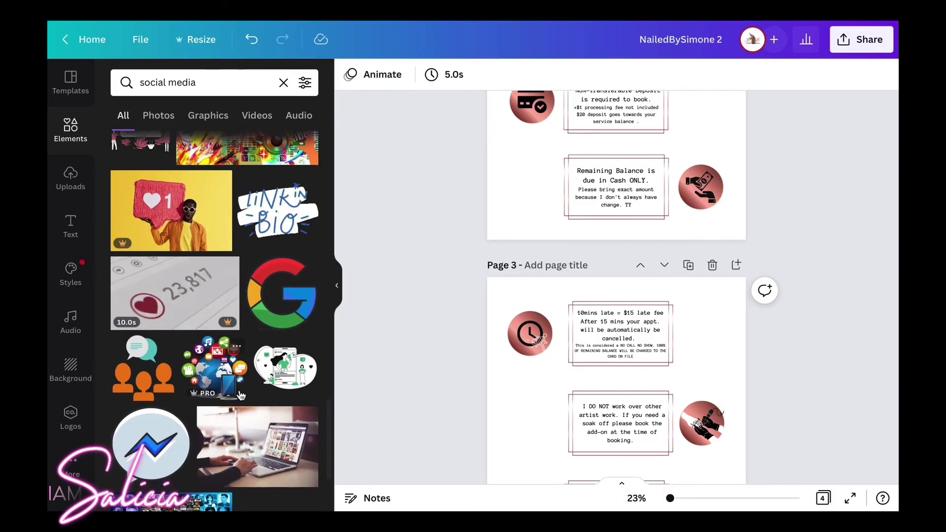
{"action": "scroll", "coordinate": [241, 396], "scroll_direction": "up", "scroll_amount": 15}
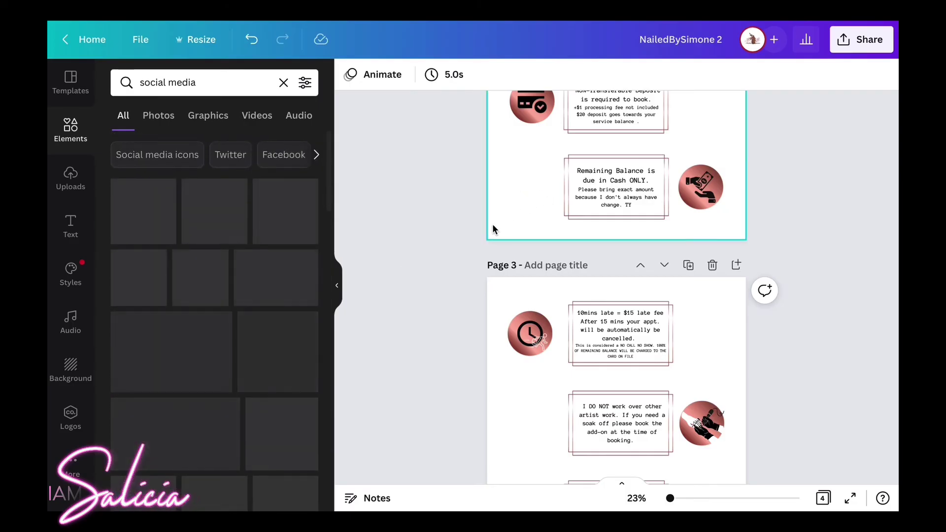
{"action": "scroll", "coordinate": [451, 250], "scroll_direction": "up", "scroll_amount": 10}
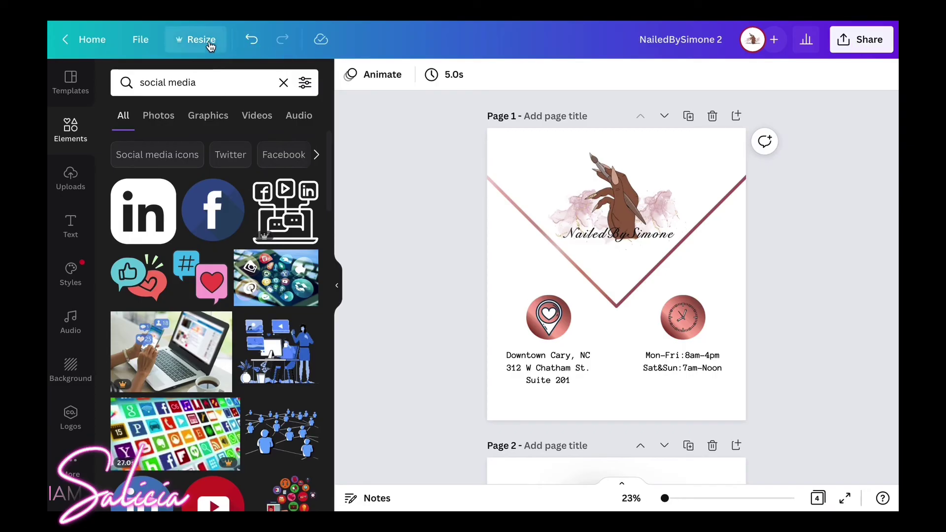
Resize the design to 600 px wide and open the Share panel.
{"action": "left_click", "coordinate": [210, 44]}
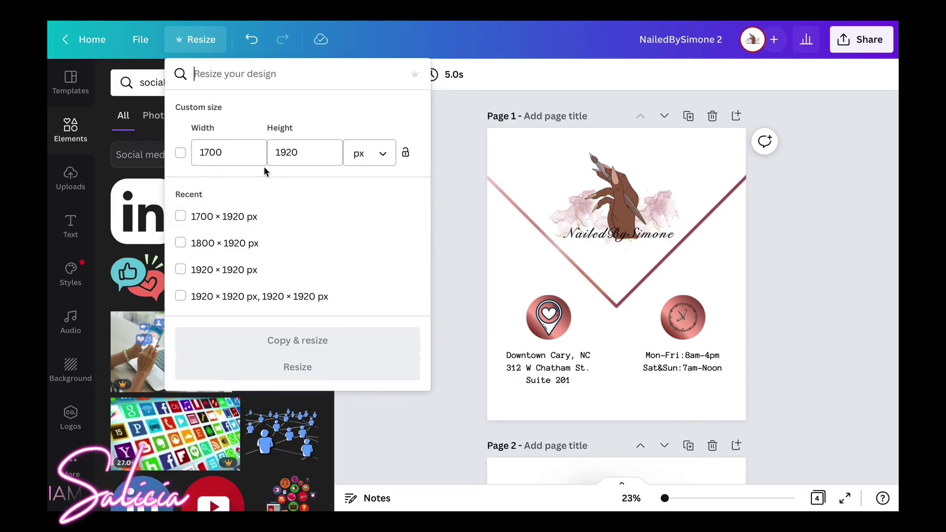
{"action": "left_click_drag", "start_coordinate": [249, 153], "coordinate": [195, 142]}
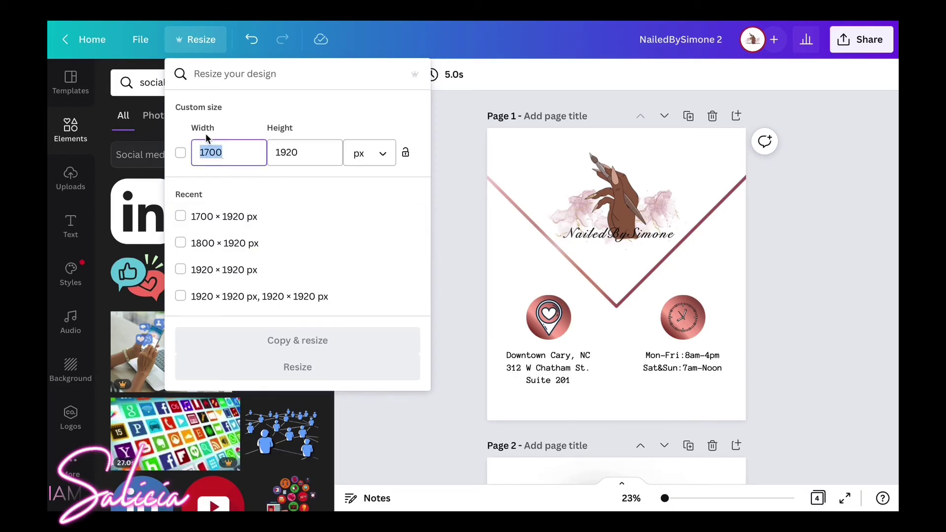
{"action": "type", "text": "6"}
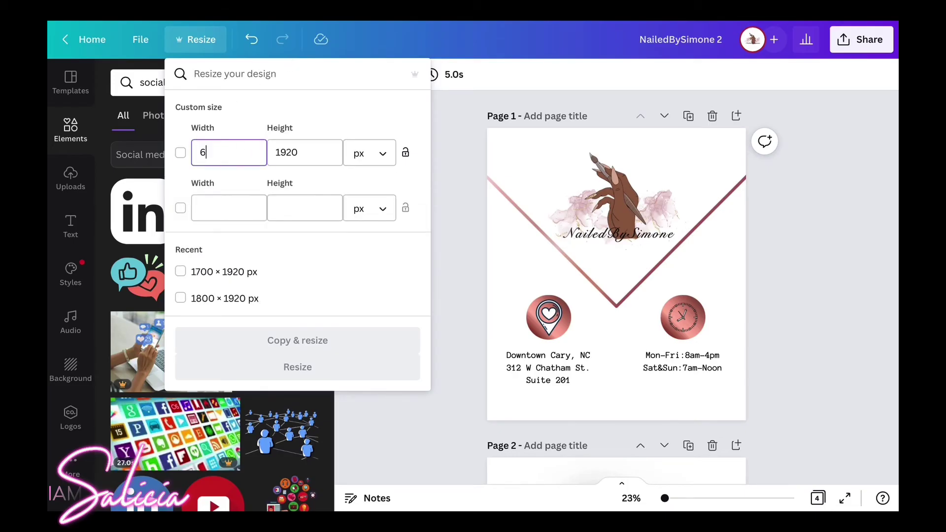
{"action": "type", "text": "00"}
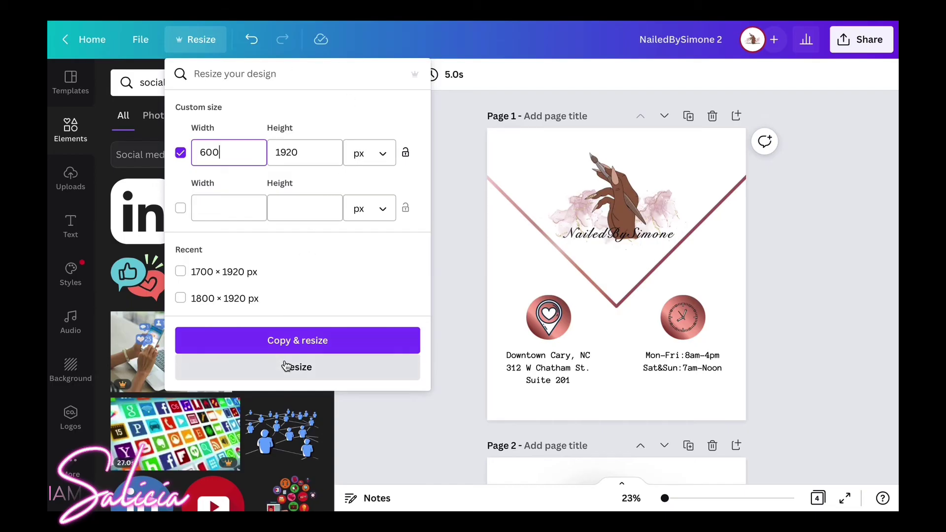
{"action": "left_click", "coordinate": [456, 291]}
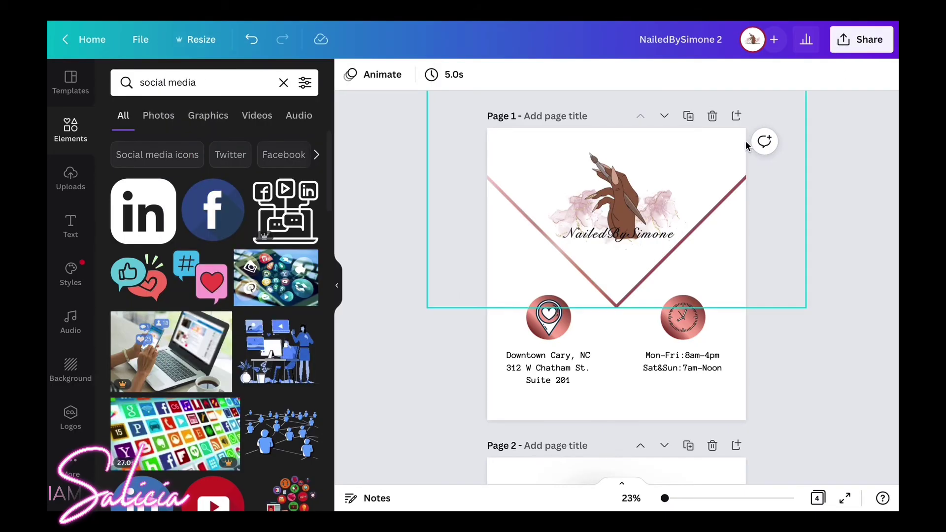
{"action": "left_click", "coordinate": [844, 42]}
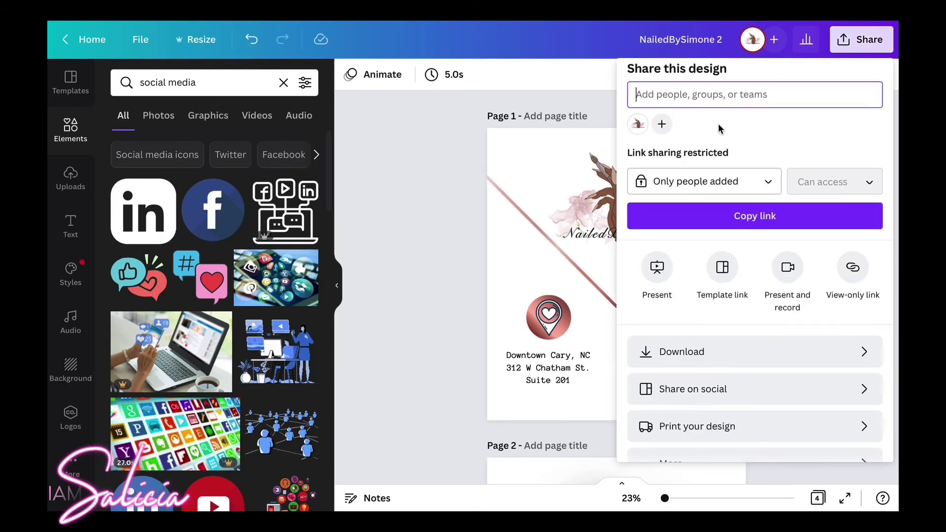
Download all four pages of the NailedBySimone 2 design in SVG format.
{"action": "scroll", "coordinate": [719, 129], "scroll_direction": "down", "scroll_amount": 1}
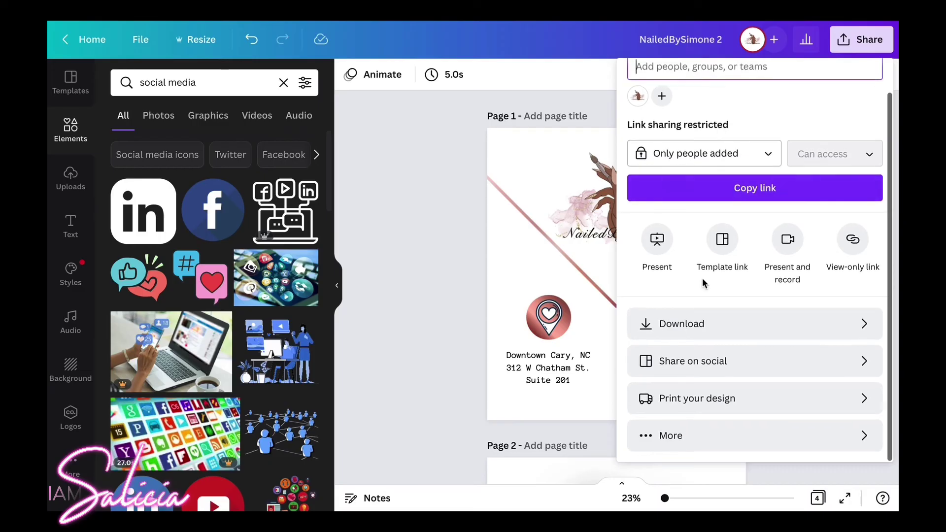
{"action": "left_click", "coordinate": [697, 323]}
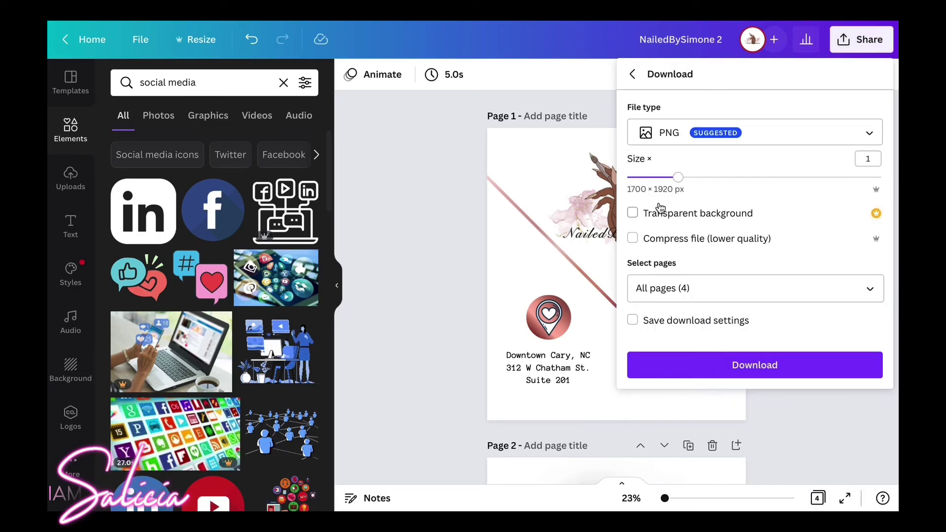
{"action": "left_click", "coordinate": [701, 290]}
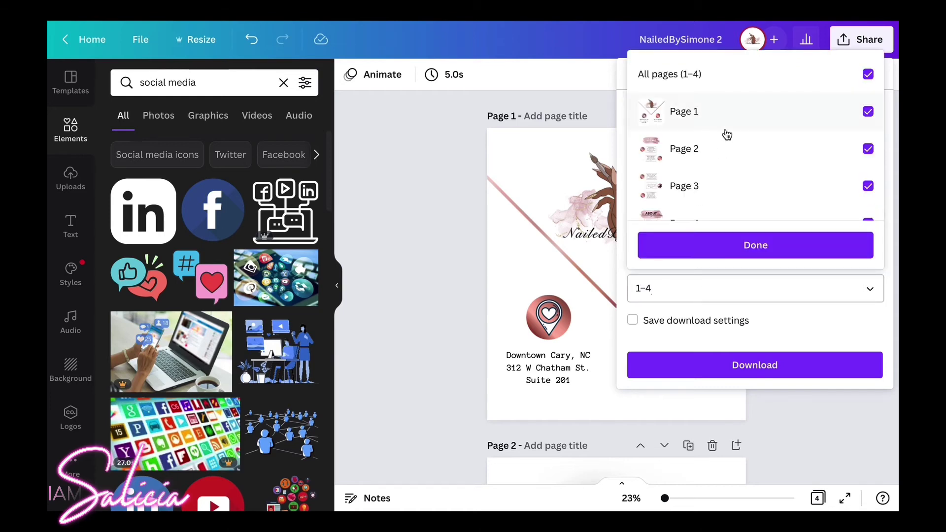
{"action": "scroll", "coordinate": [725, 133], "scroll_direction": "down", "scroll_amount": 2}
{"action": "scroll", "coordinate": [725, 133], "scroll_direction": "up", "scroll_amount": 2}
{"action": "left_click", "coordinate": [750, 247]}
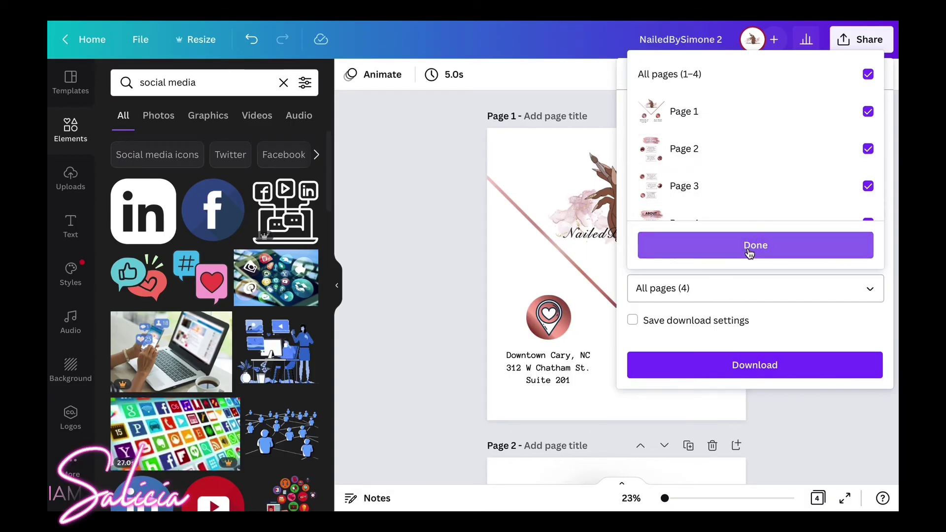
{"action": "left_click", "coordinate": [752, 246]}
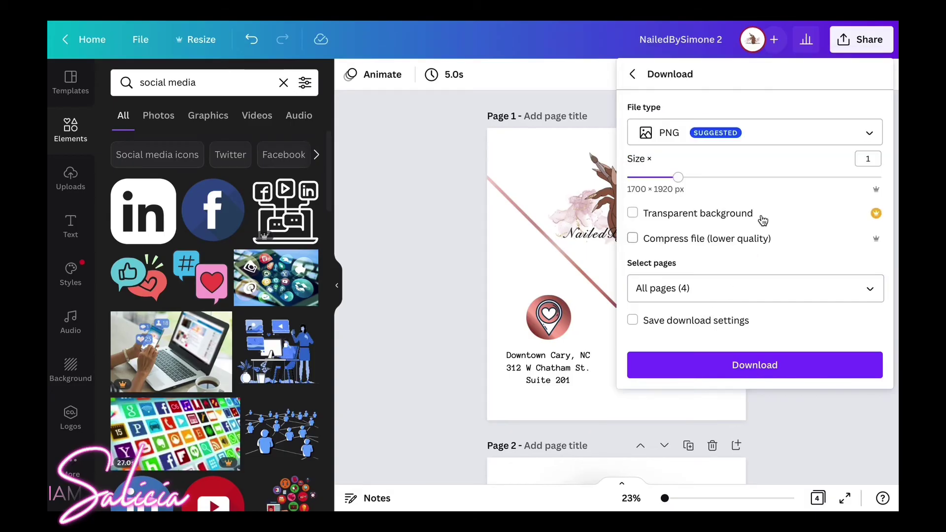
{"action": "left_click", "coordinate": [772, 143]}
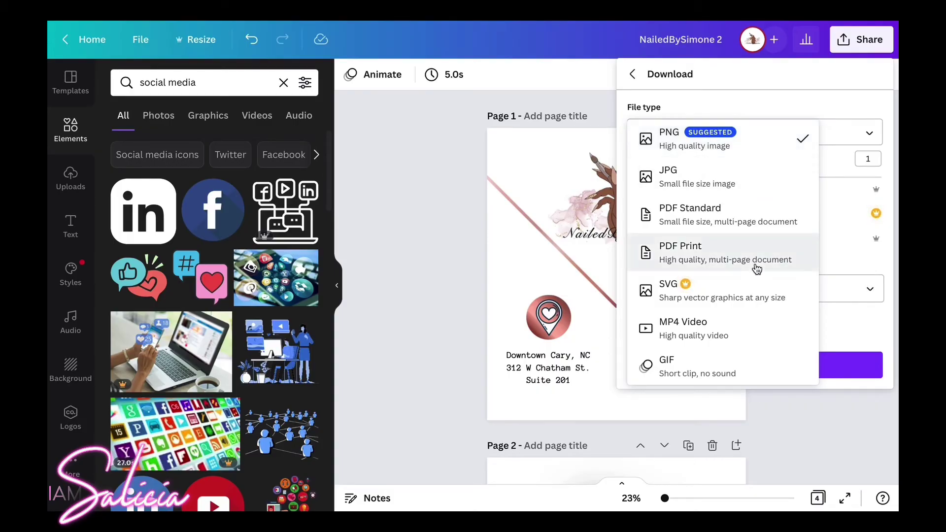
{"action": "left_click", "coordinate": [744, 291]}
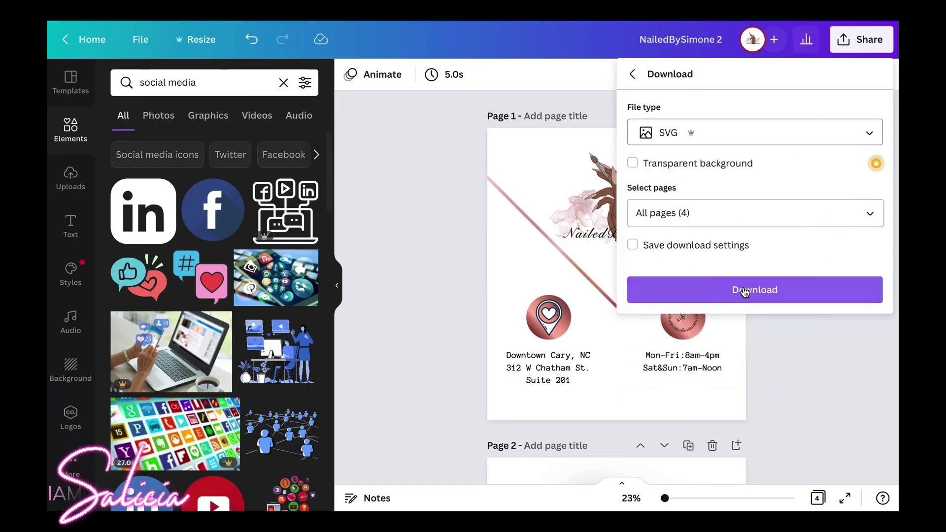
{"action": "left_click", "coordinate": [770, 293]}
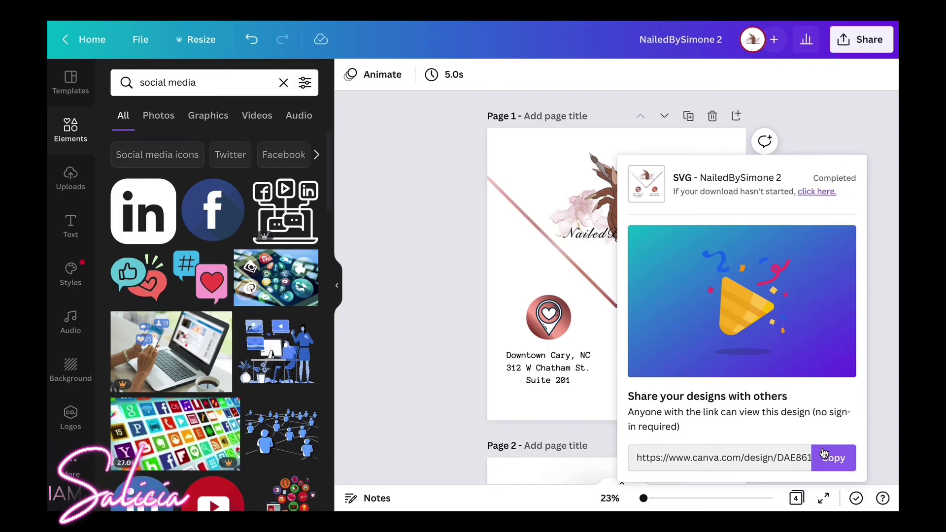
{"action": "mouse_move", "coordinate": [807, 22]}
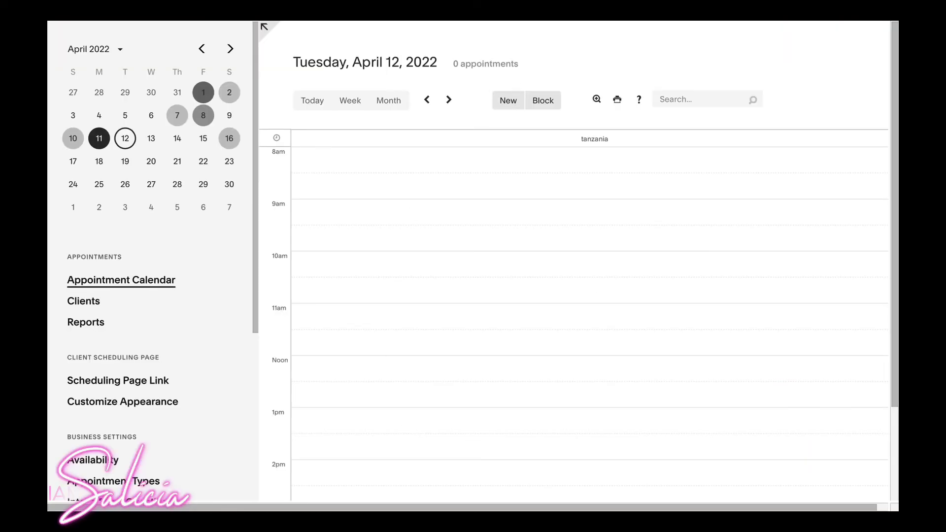
Switch to Acuity, open Customize Appearance, and place the cursor in the Scheduling Instructions box.
{"action": "mouse_move", "coordinate": [264, 22]}
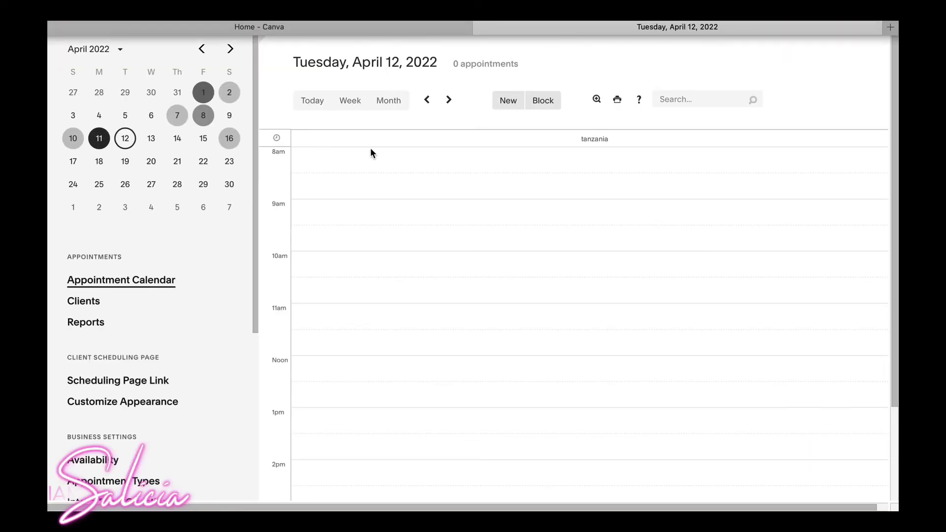
{"action": "scroll", "coordinate": [110, 342], "scroll_direction": "down", "scroll_amount": 1}
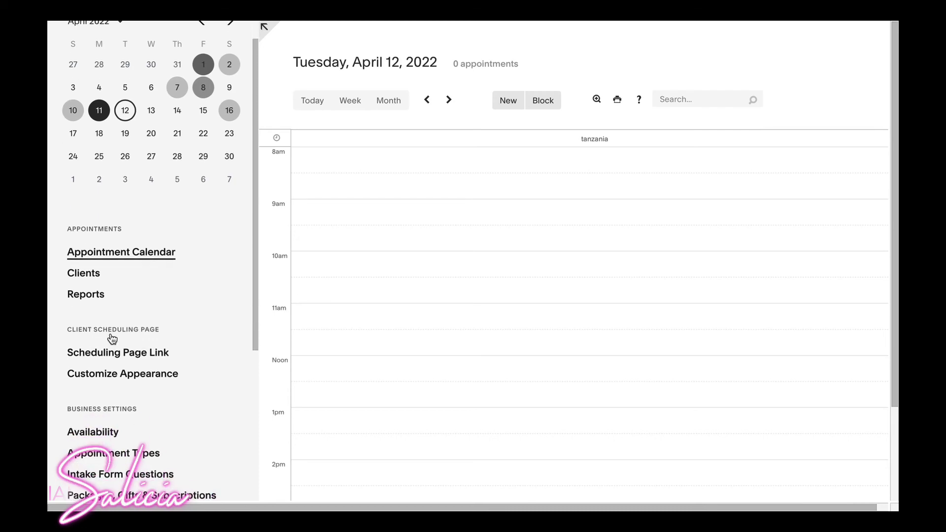
{"action": "left_click", "coordinate": [116, 373]}
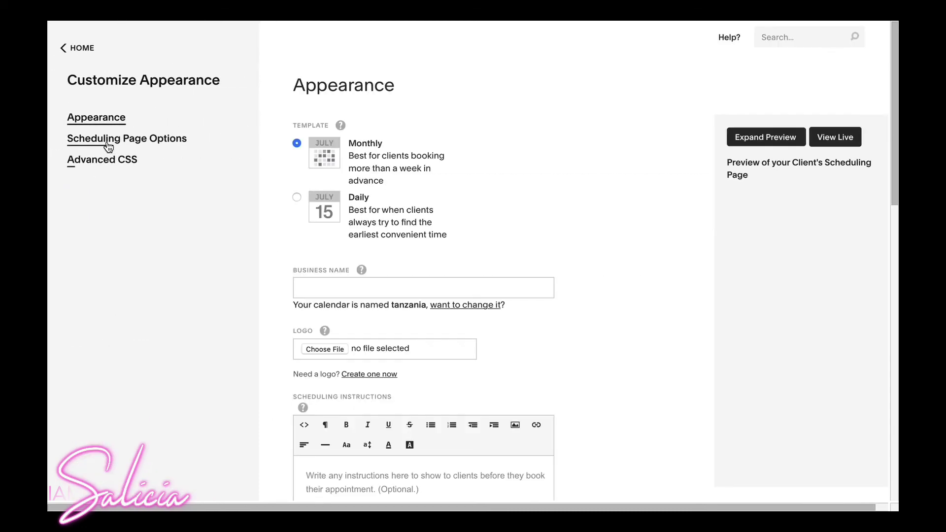
{"action": "scroll", "coordinate": [457, 154], "scroll_direction": "down", "scroll_amount": 3}
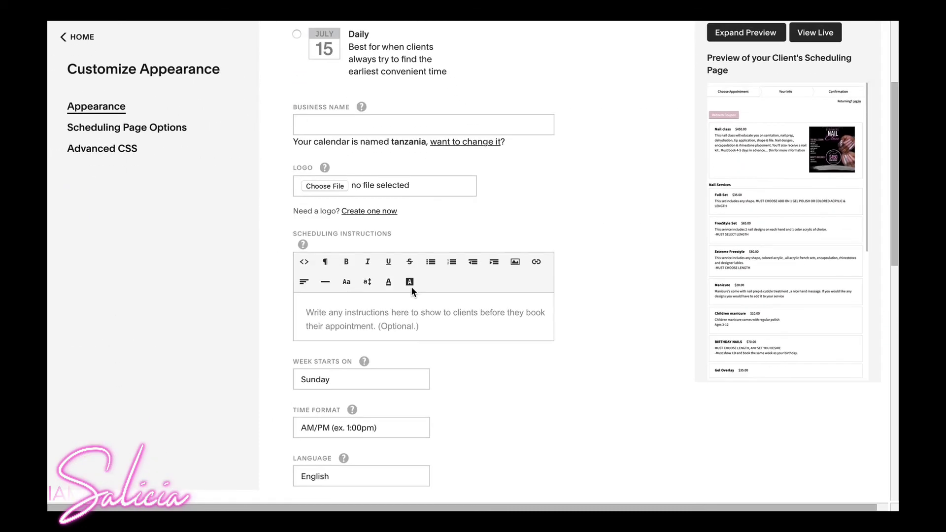
{"action": "scroll", "coordinate": [411, 286], "scroll_direction": "down", "scroll_amount": 1}
{"action": "left_click", "coordinate": [404, 257]}
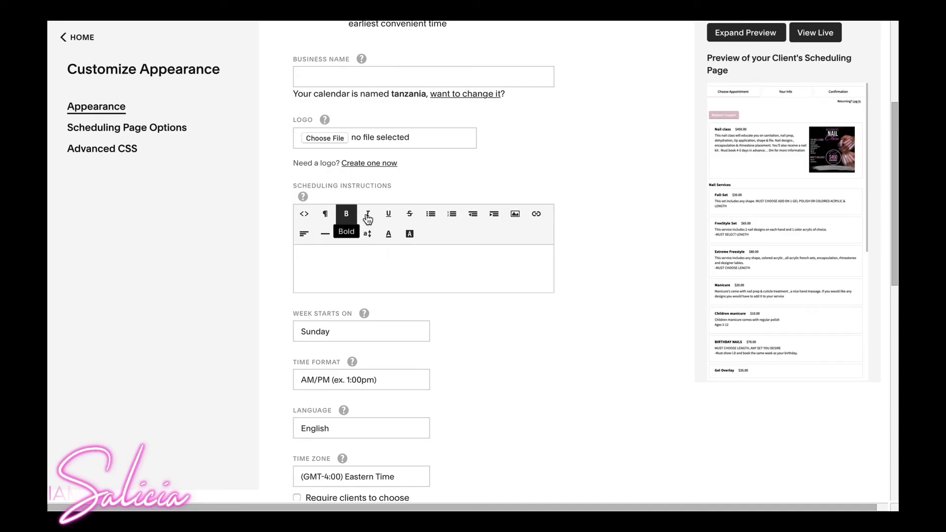
Insert 3.png and then 4.png as images in the scheduling instructions.
{"action": "left_click", "coordinate": [515, 213]}
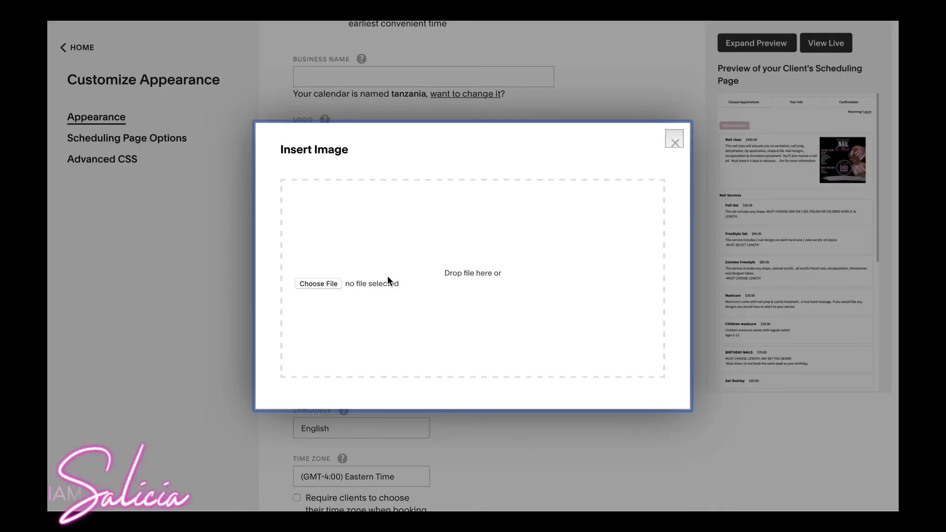
{"action": "left_click", "coordinate": [327, 279]}
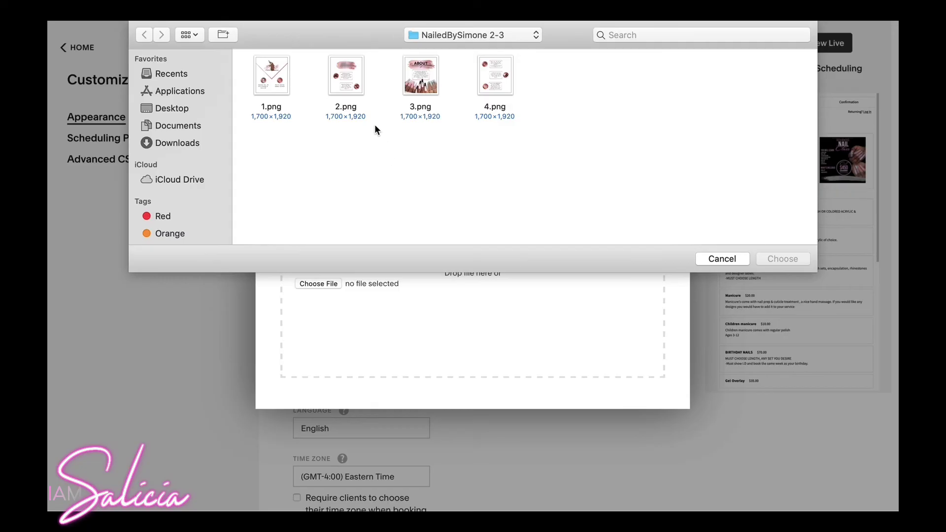
{"action": "left_click", "coordinate": [420, 80]}
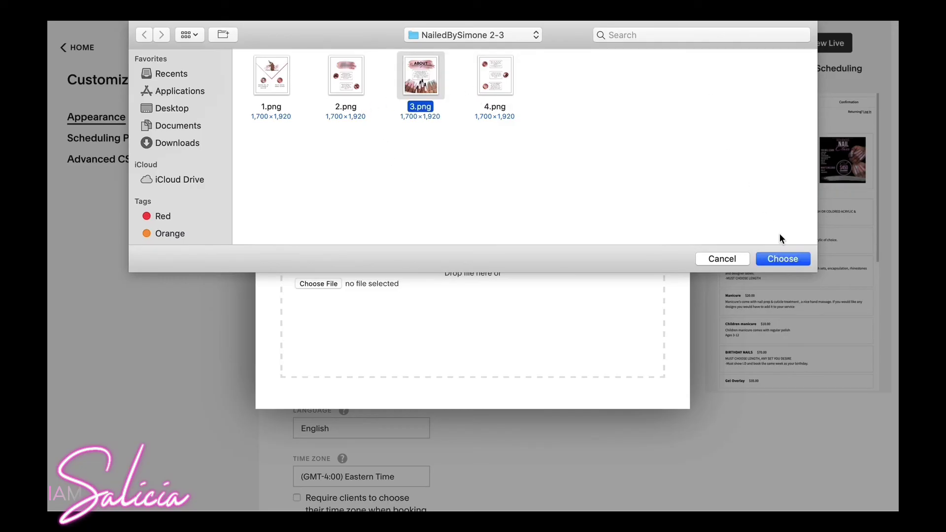
{"action": "left_click", "coordinate": [781, 259]}
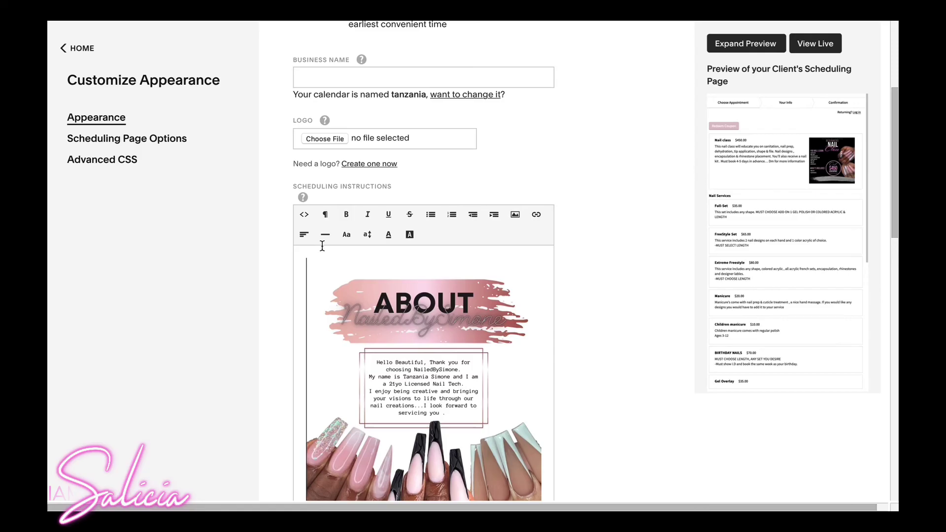
{"action": "left_click", "coordinate": [514, 215]}
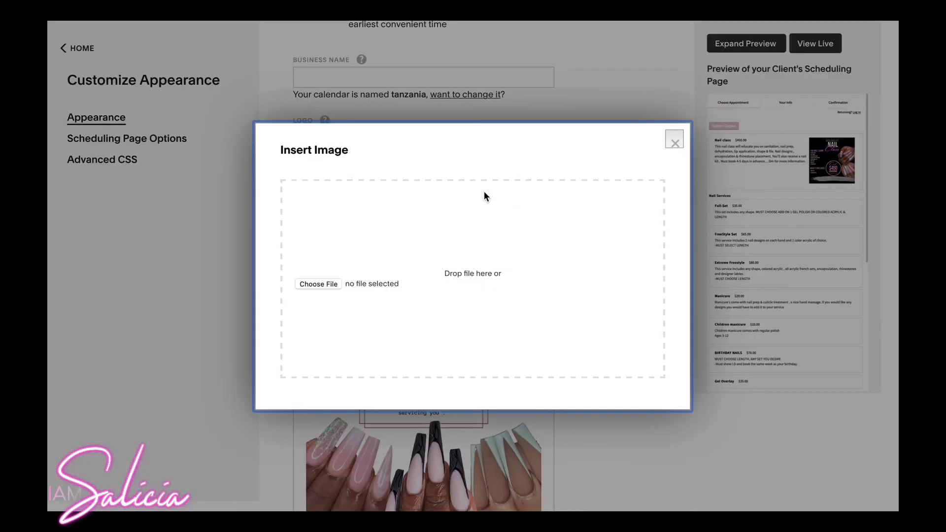
{"action": "left_click", "coordinate": [332, 281]}
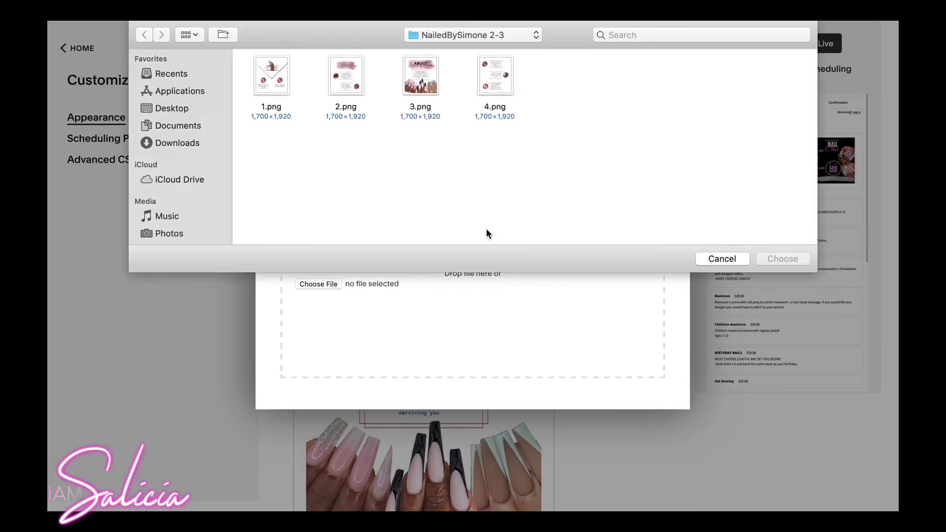
{"action": "left_click", "coordinate": [495, 78]}
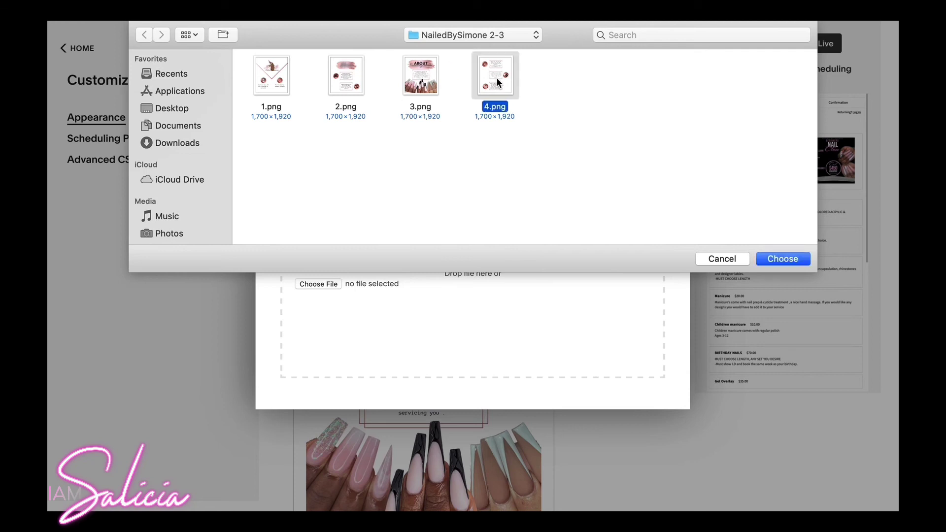
{"action": "left_click", "coordinate": [770, 258]}
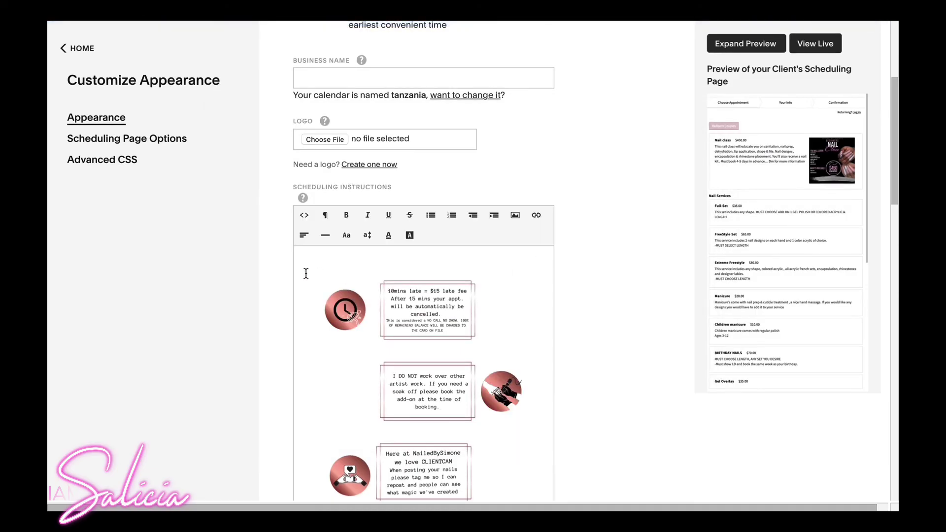
Insert 2.png, then 1.png above it so page 1 sits on top.
{"action": "left_click", "coordinate": [515, 215]}
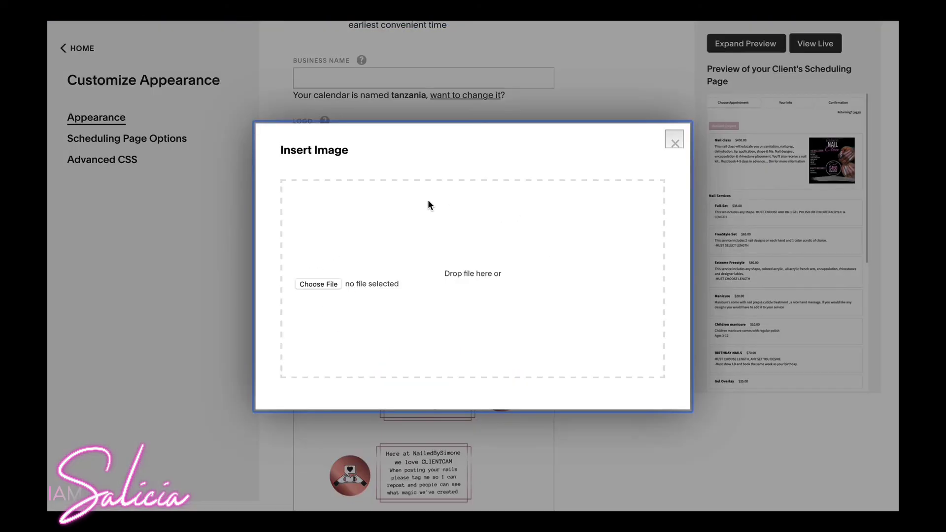
{"action": "left_click", "coordinate": [321, 284]}
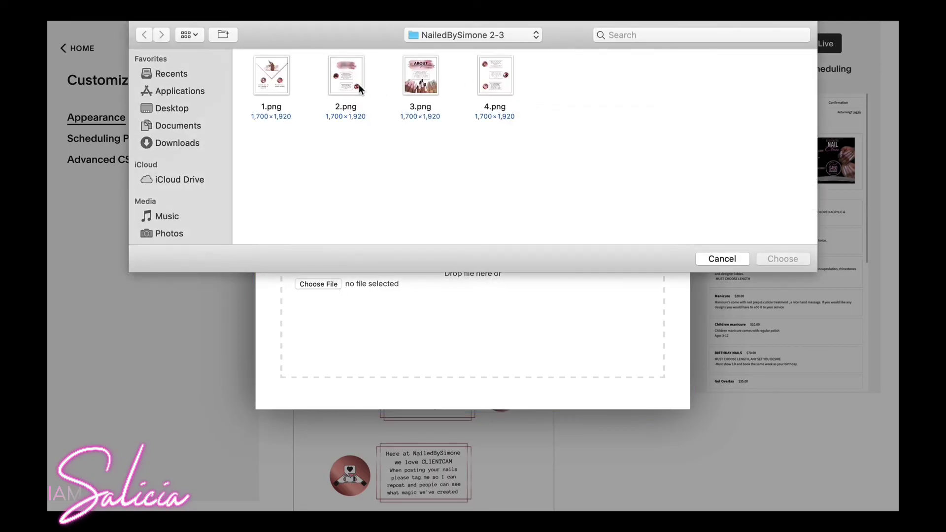
{"action": "left_click", "coordinate": [350, 81]}
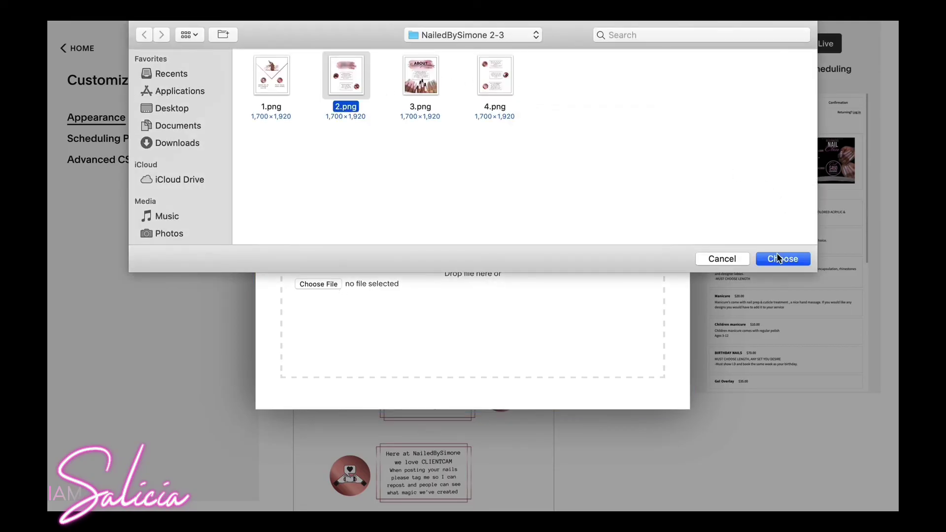
{"action": "left_click", "coordinate": [782, 258]}
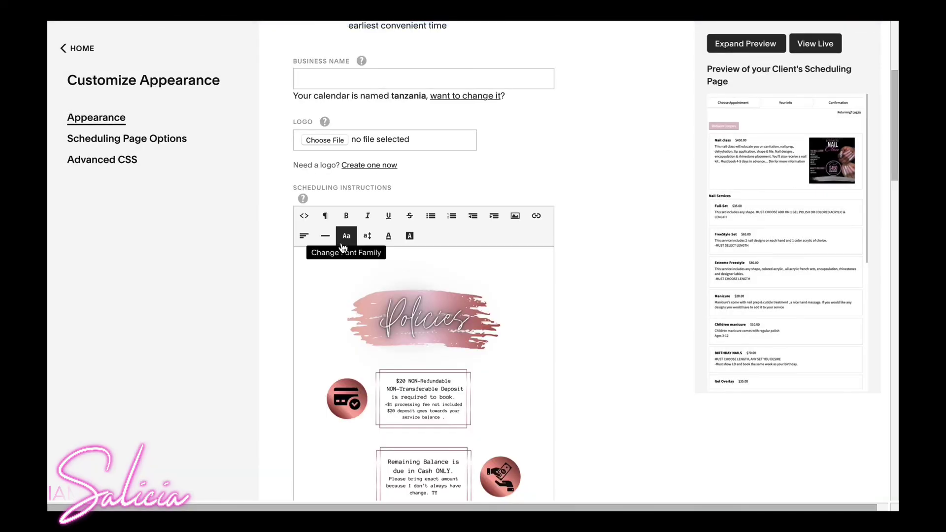
{"action": "left_click", "coordinate": [301, 270]}
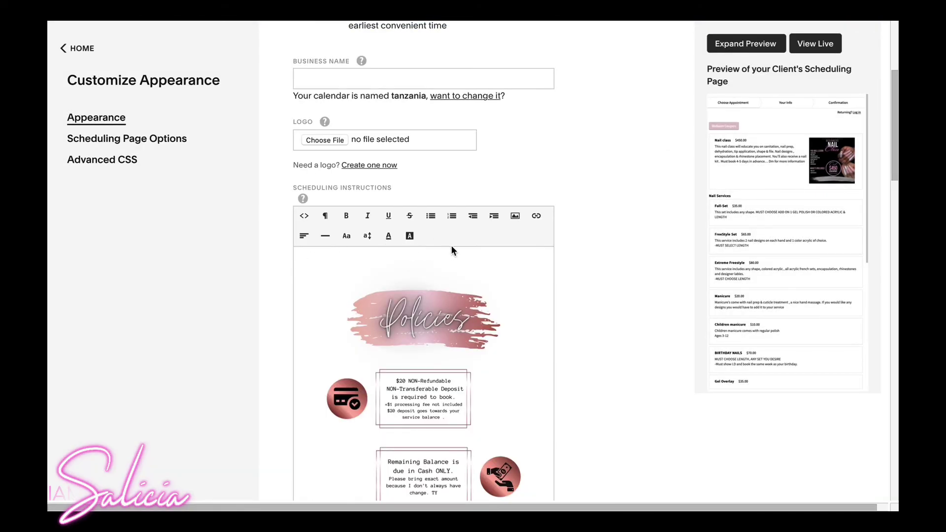
{"action": "left_click", "coordinate": [514, 216]}
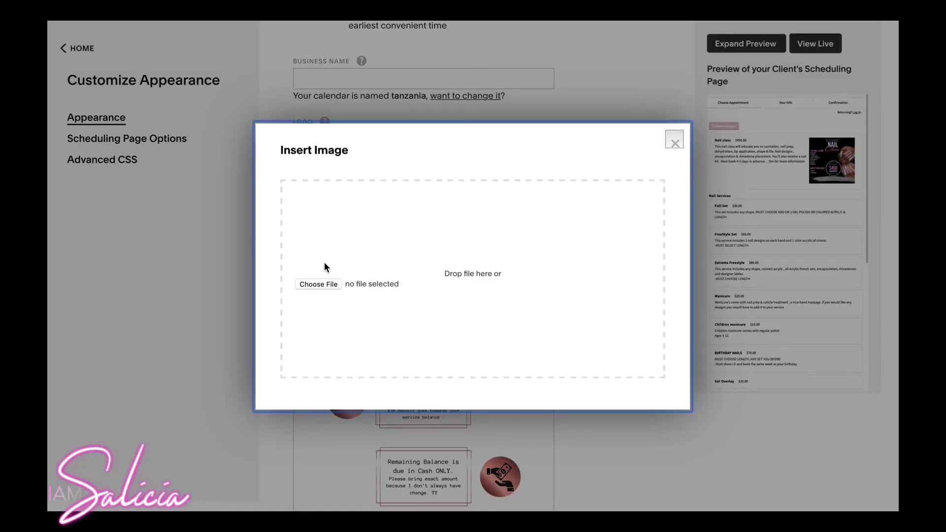
{"action": "left_click", "coordinate": [318, 284]}
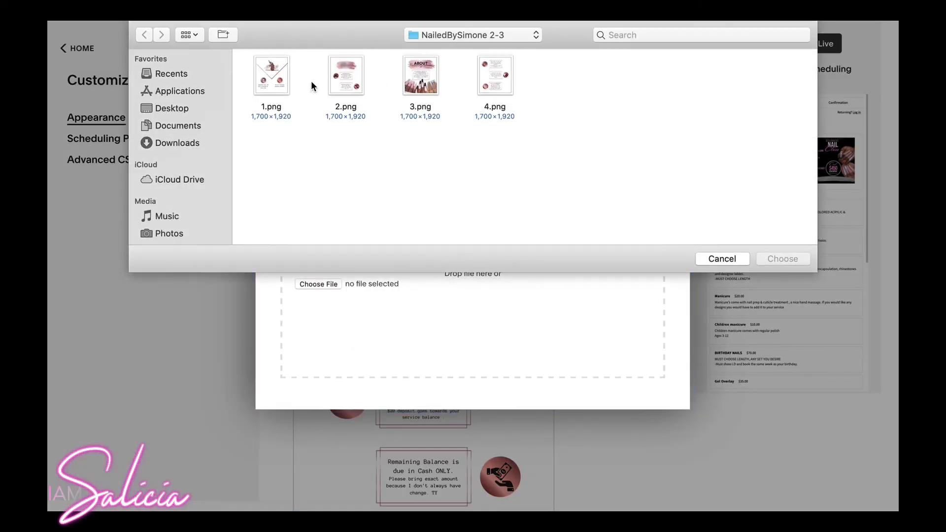
{"action": "left_click", "coordinate": [279, 79]}
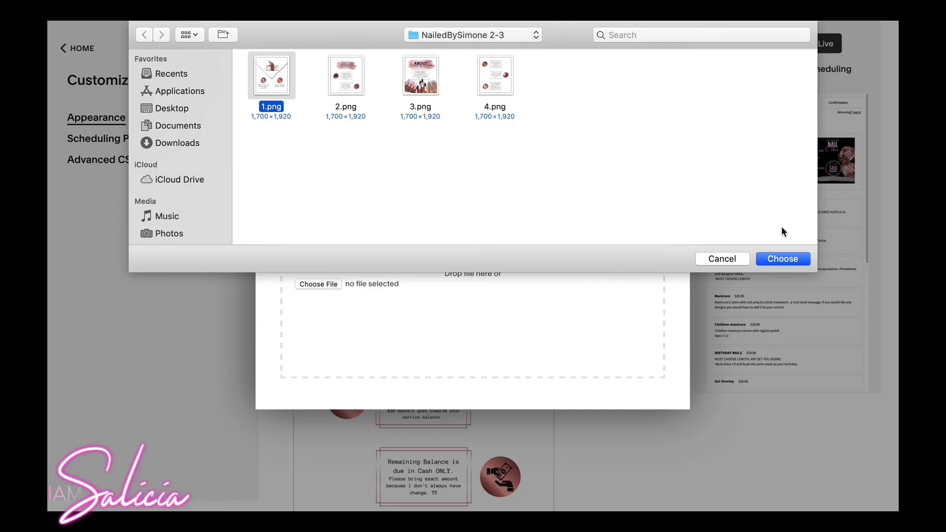
{"action": "left_click", "coordinate": [776, 254]}
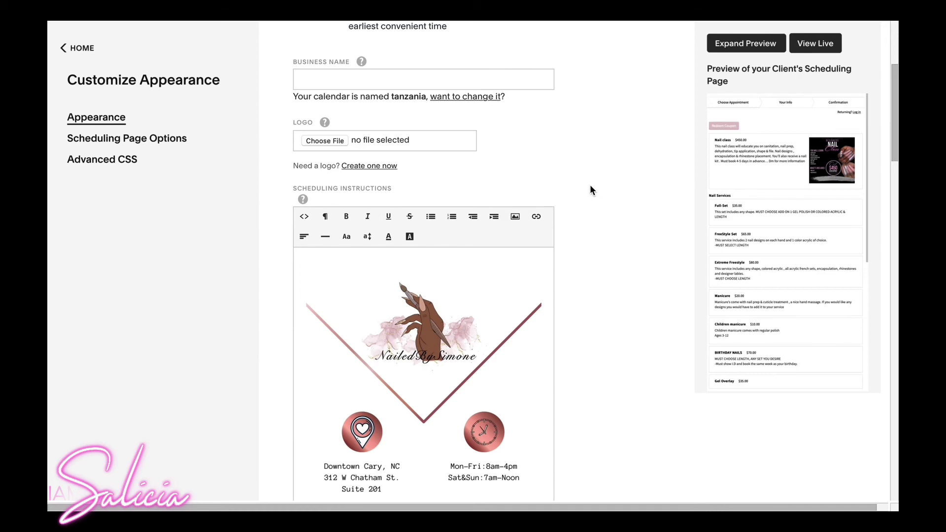
Save the appearance customization with the stacked design images.
{"action": "scroll", "coordinate": [590, 185], "scroll_direction": "down", "scroll_amount": 15}
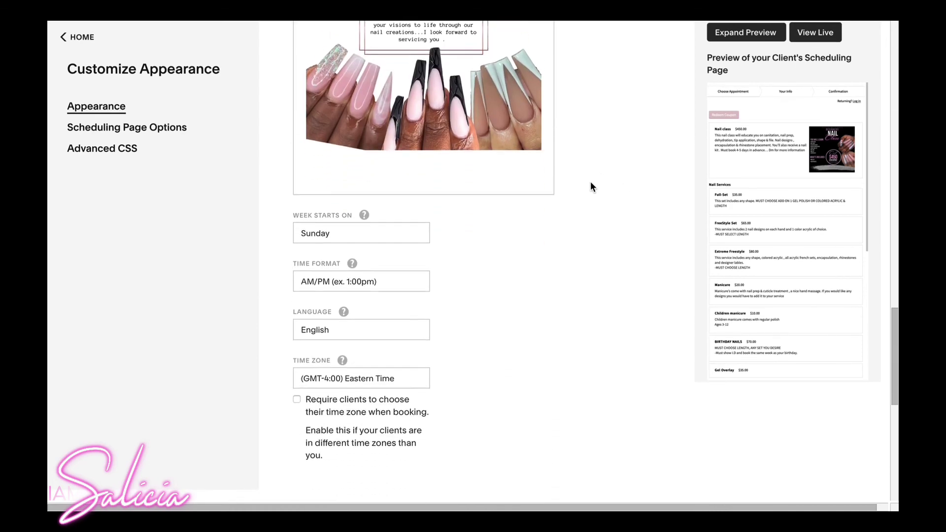
{"action": "scroll", "coordinate": [590, 186], "scroll_direction": "down", "scroll_amount": 8}
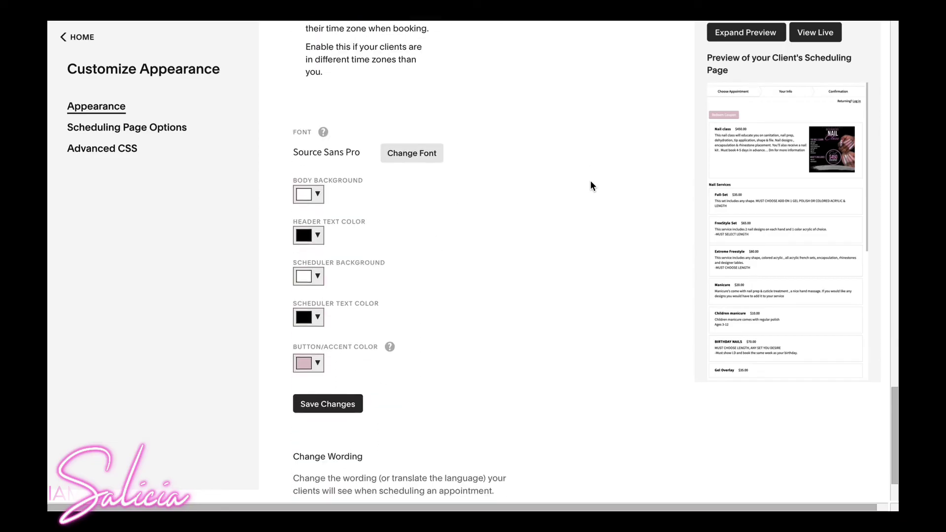
{"action": "scroll", "coordinate": [590, 185], "scroll_direction": "down", "scroll_amount": 3}
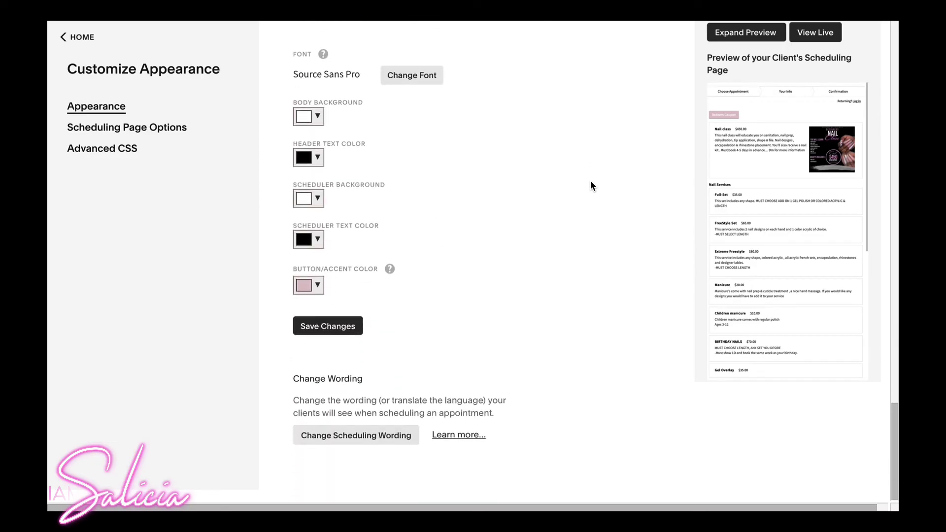
{"action": "left_click", "coordinate": [314, 335]}
Scroll down to the Font and colour picker settings.
{"action": "scroll", "coordinate": [372, 178], "scroll_direction": "down", "scroll_amount": 10}
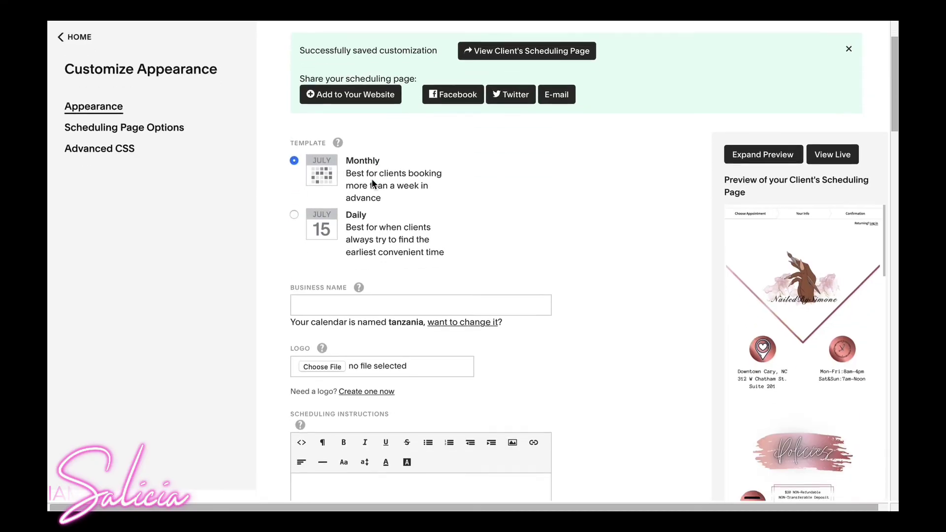
{"action": "scroll", "coordinate": [371, 183], "scroll_direction": "down", "scroll_amount": 8}
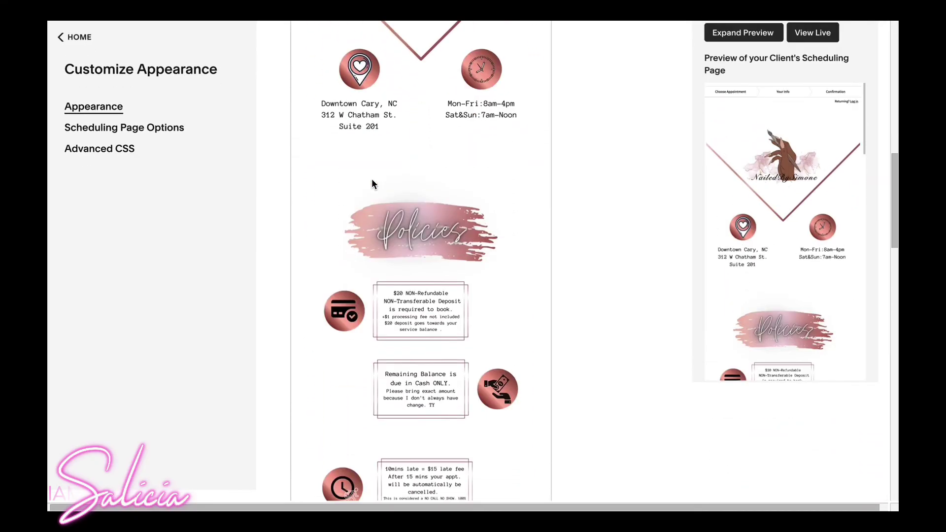
{"action": "scroll", "coordinate": [371, 176], "scroll_direction": "down", "scroll_amount": 8}
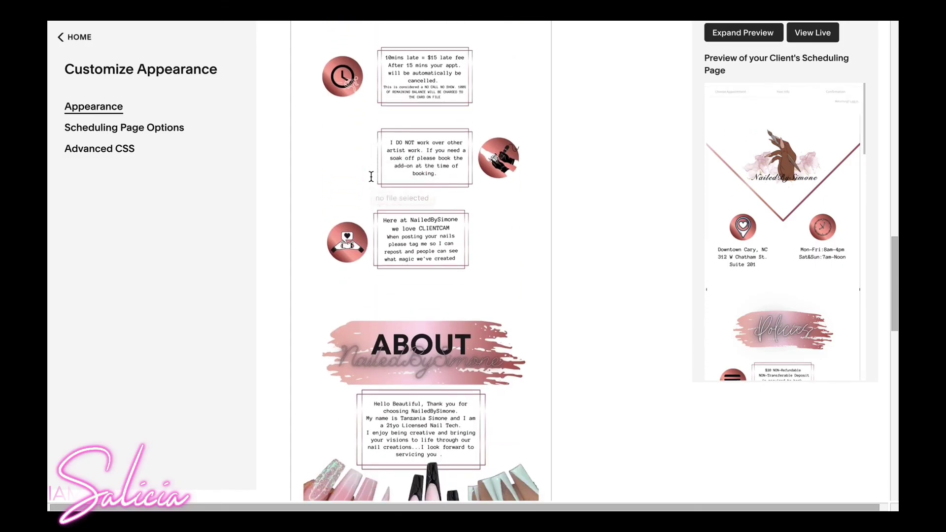
{"action": "scroll", "coordinate": [375, 166], "scroll_direction": "down", "scroll_amount": 9}
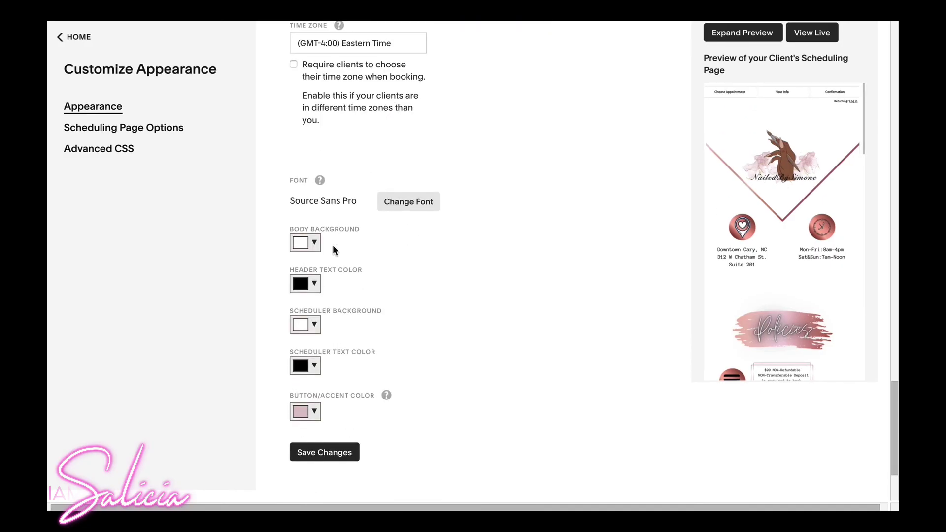
Try a yellow body background, then set it back to white.
{"action": "left_click", "coordinate": [315, 243]}
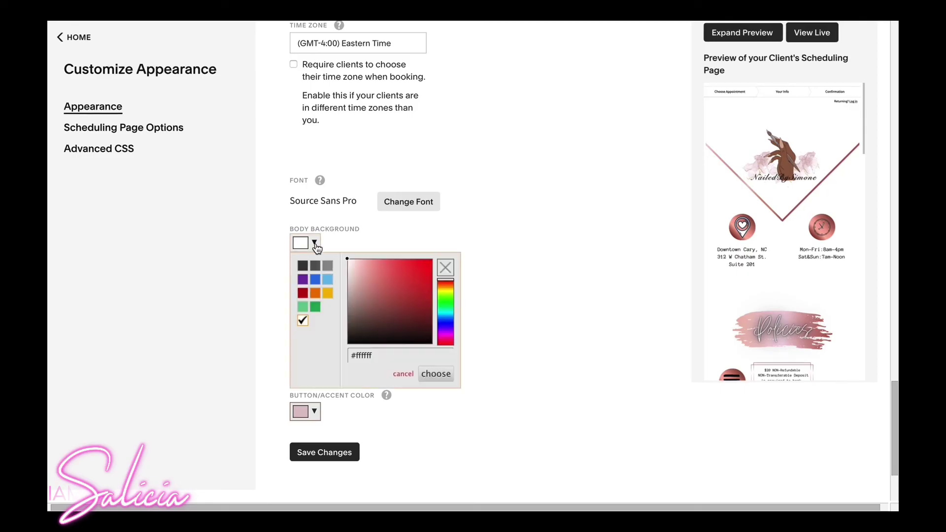
{"action": "left_click", "coordinate": [328, 294]}
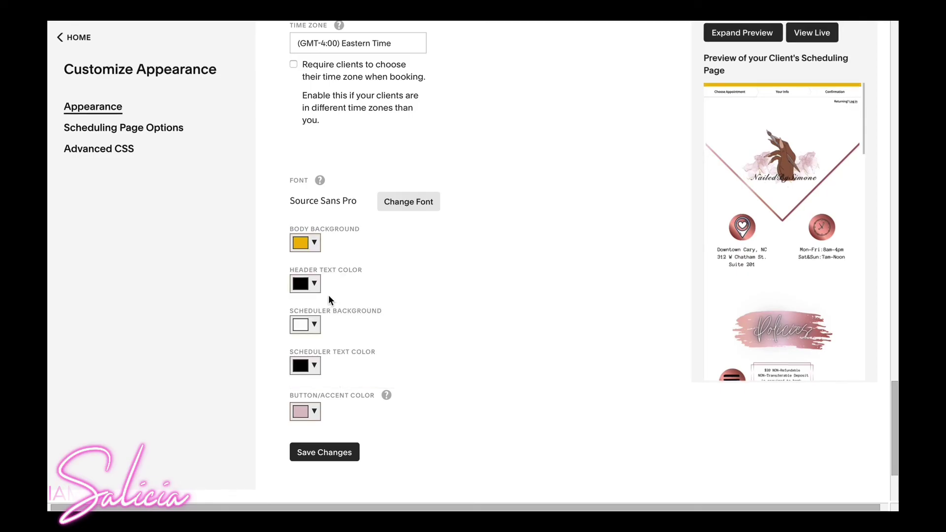
{"action": "left_click", "coordinate": [313, 245]}
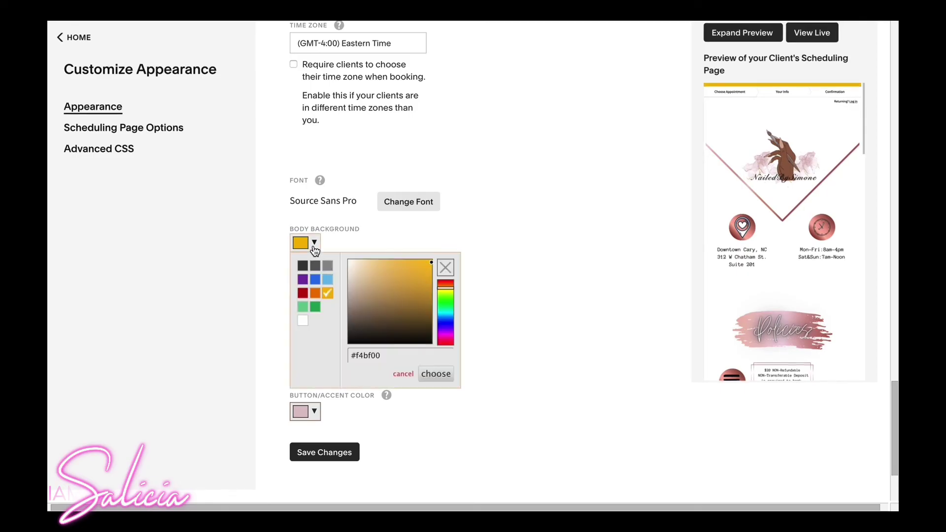
{"action": "left_click", "coordinate": [305, 316]}
Try red header text, then set the header text colour back to black.
{"action": "left_click", "coordinate": [315, 285]}
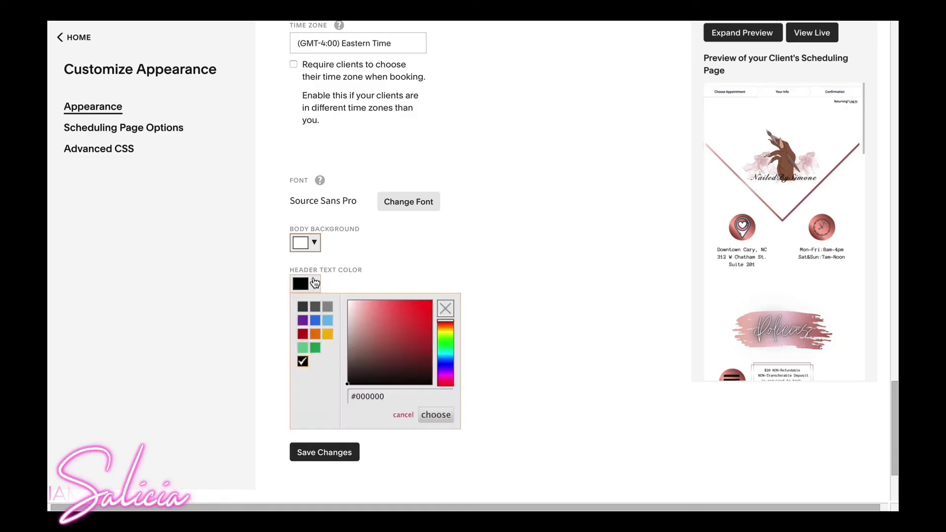
{"action": "scroll", "coordinate": [780, 264], "scroll_direction": "down", "scroll_amount": 10}
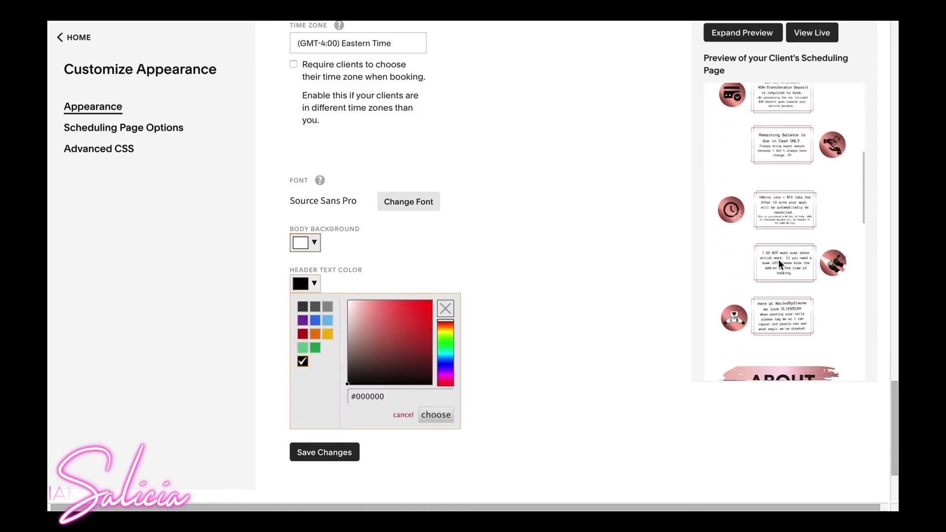
{"action": "scroll", "coordinate": [779, 259], "scroll_direction": "down", "scroll_amount": 3}
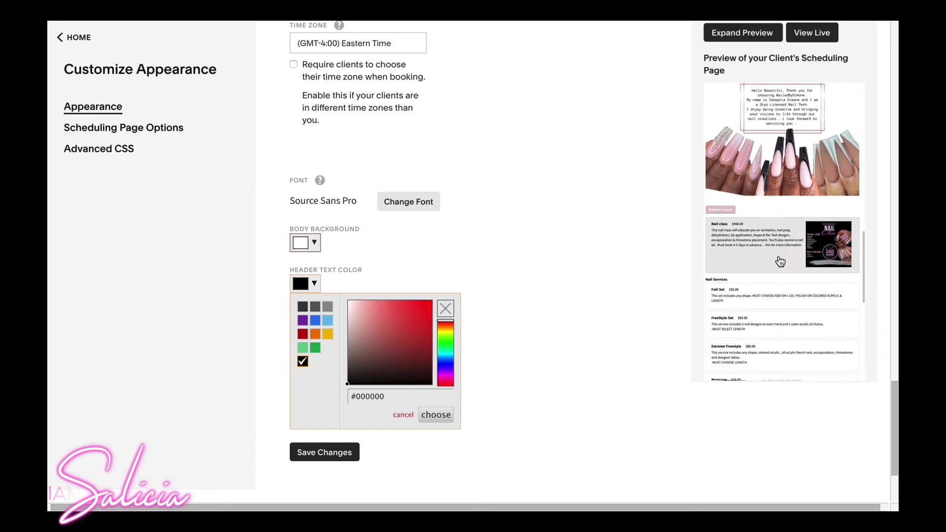
{"action": "left_click", "coordinate": [426, 308]}
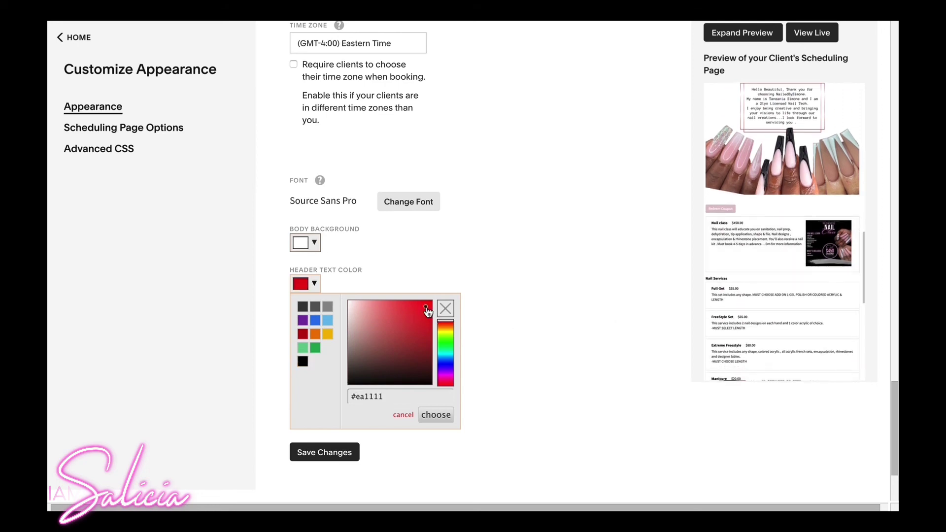
{"action": "left_click", "coordinate": [436, 416]}
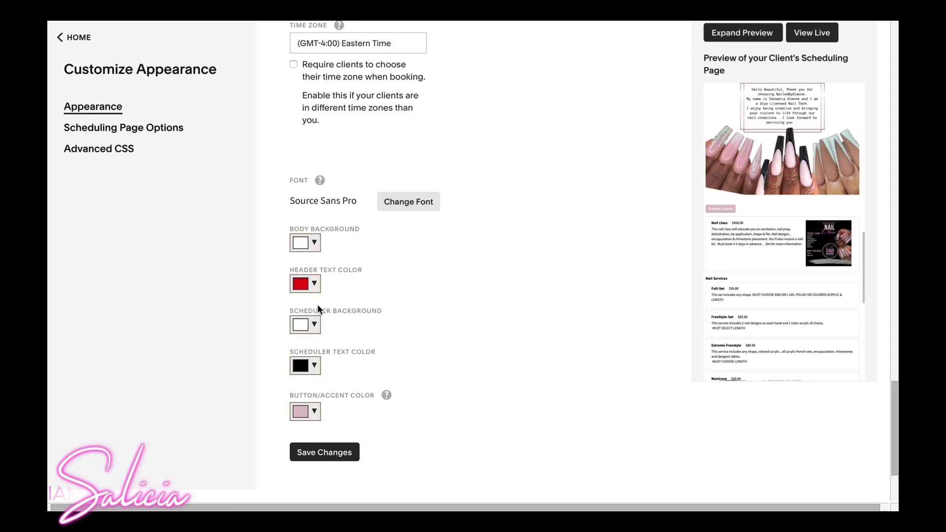
{"action": "left_click", "coordinate": [314, 286]}
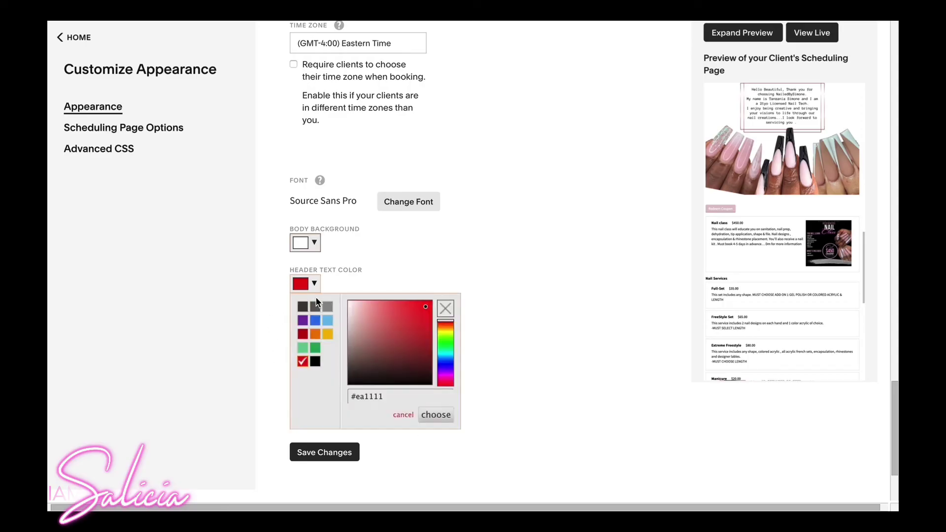
{"action": "left_click", "coordinate": [316, 368]}
Try black and grey scheduler backgrounds, keep white, and save the appearance settings.
{"action": "left_click", "coordinate": [315, 326]}
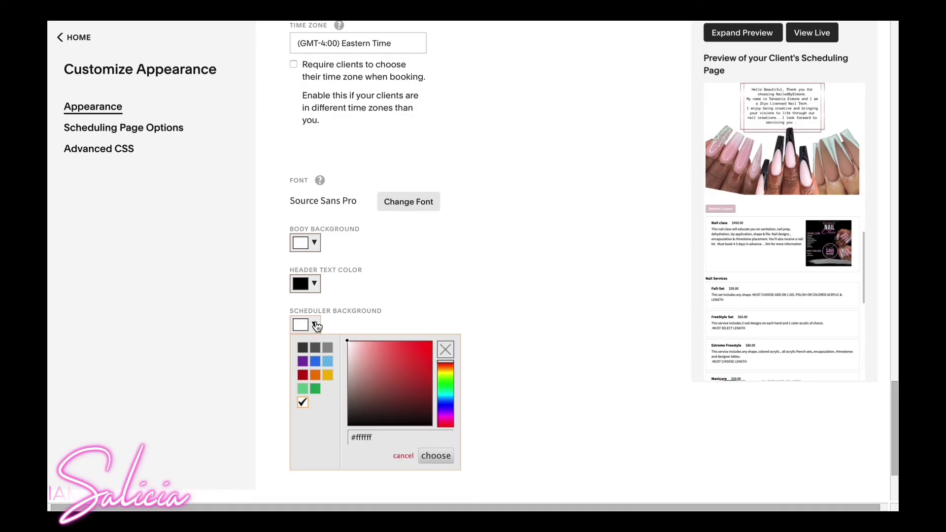
{"action": "left_click", "coordinate": [358, 422]}
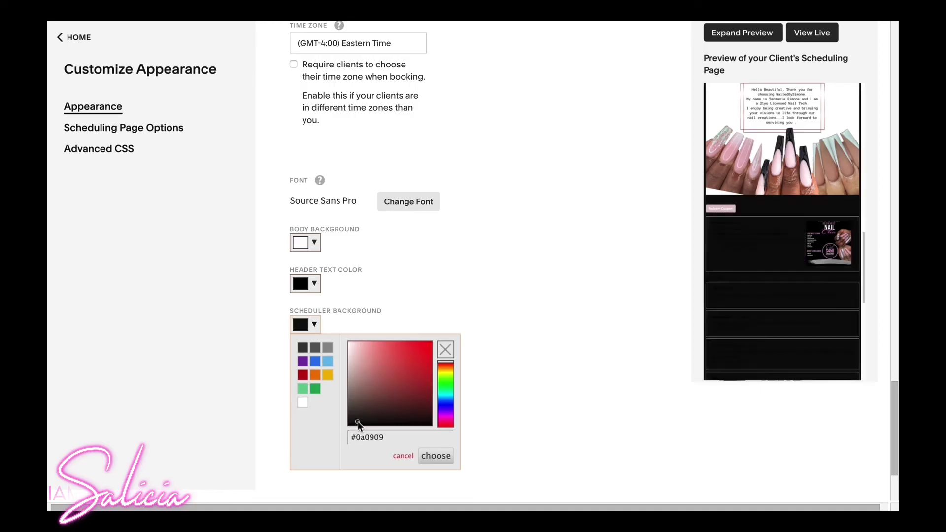
{"action": "left_click", "coordinate": [303, 405]}
{"action": "left_click", "coordinate": [314, 329]}
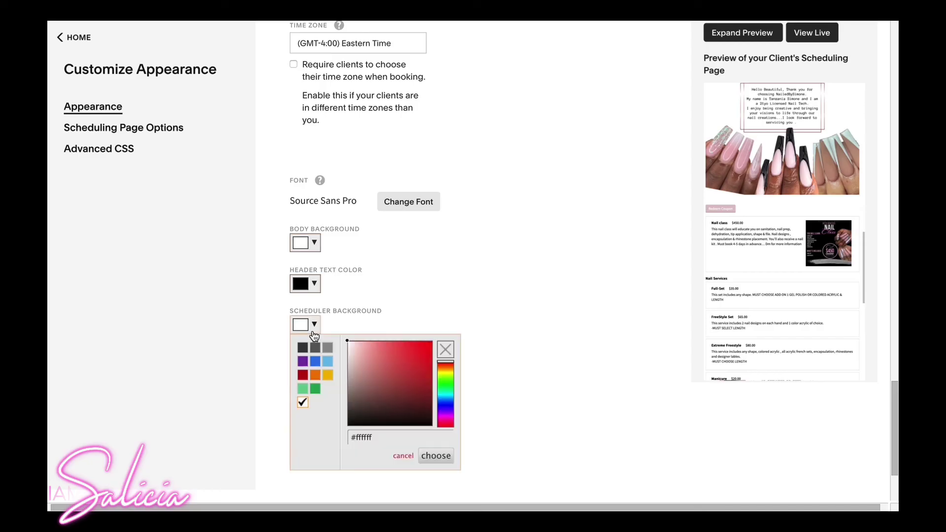
{"action": "left_click", "coordinate": [328, 348]}
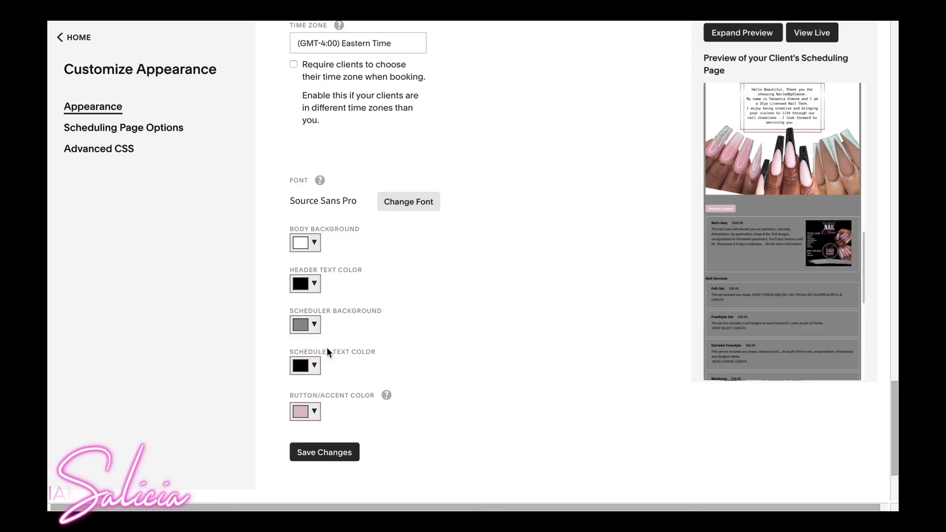
{"action": "left_click", "coordinate": [316, 325]}
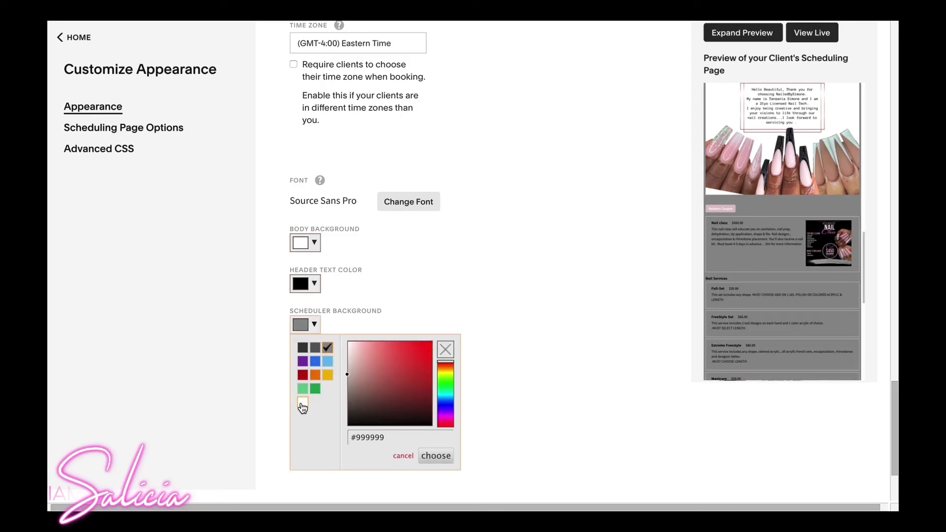
{"action": "left_click", "coordinate": [302, 409]}
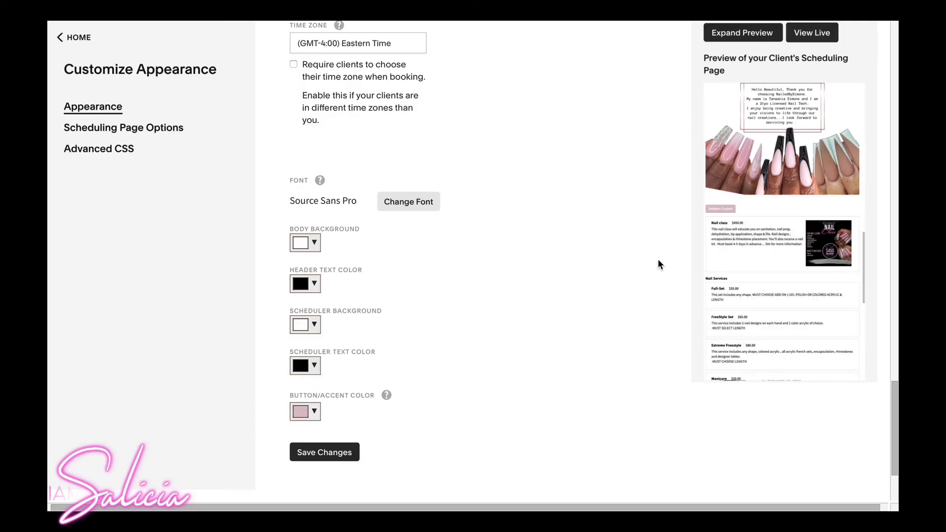
{"action": "scroll", "coordinate": [456, 349], "scroll_direction": "down", "scroll_amount": 3}
{"action": "left_click", "coordinate": [347, 329]}
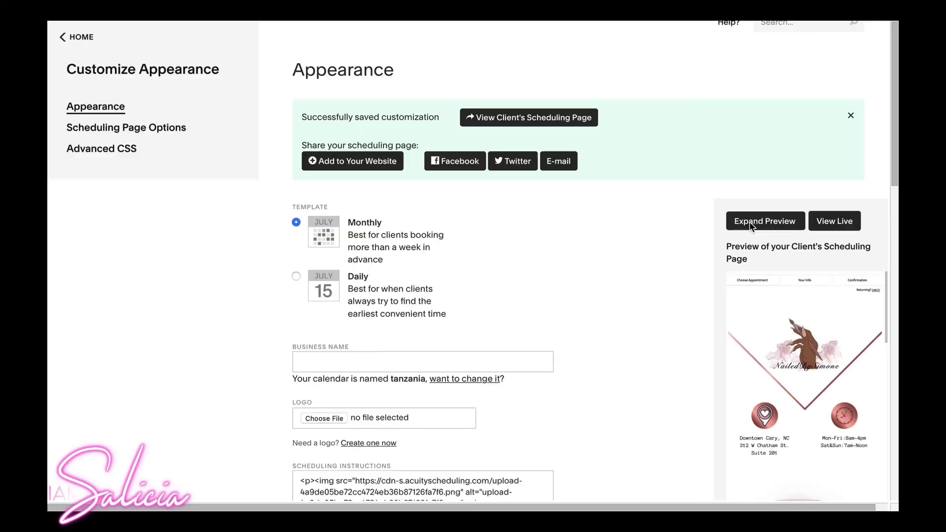
Open the live client booking page and scroll down to the About NailedBySimone graphic.
{"action": "left_click", "coordinate": [831, 222]}
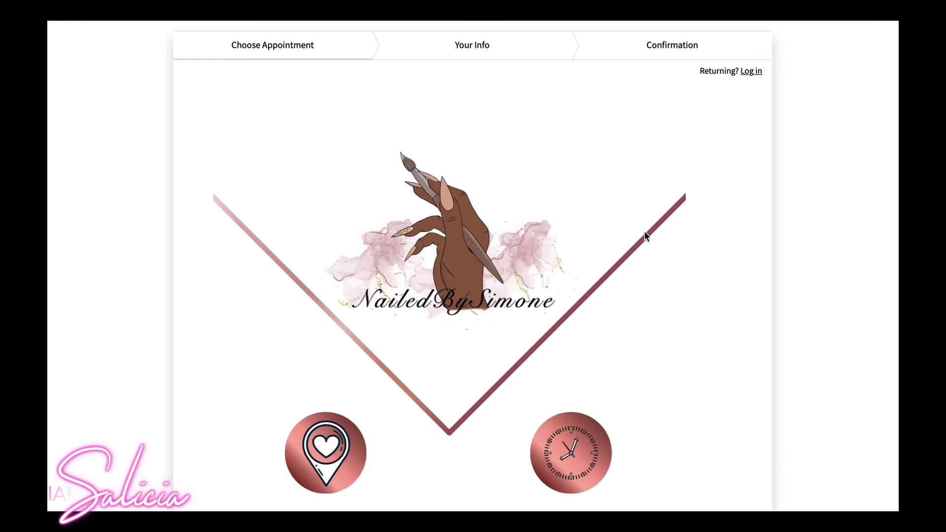
{"action": "scroll", "coordinate": [646, 235], "scroll_direction": "down", "scroll_amount": 5}
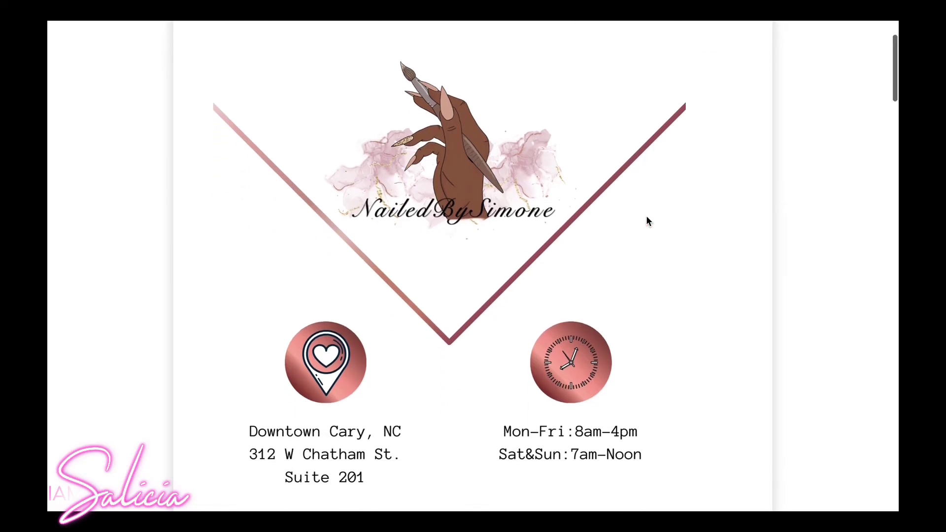
{"action": "scroll", "coordinate": [658, 163], "scroll_direction": "down", "scroll_amount": 2}
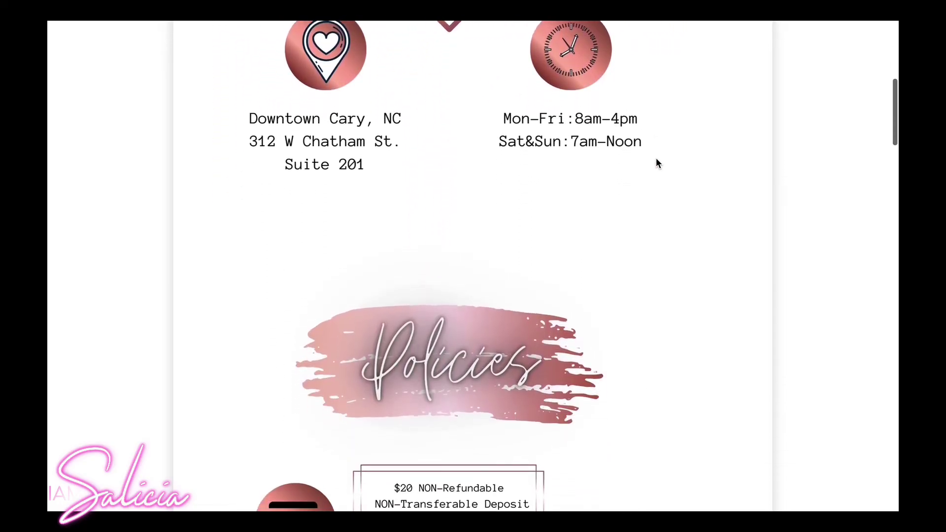
{"action": "scroll", "coordinate": [658, 163], "scroll_direction": "down", "scroll_amount": 5}
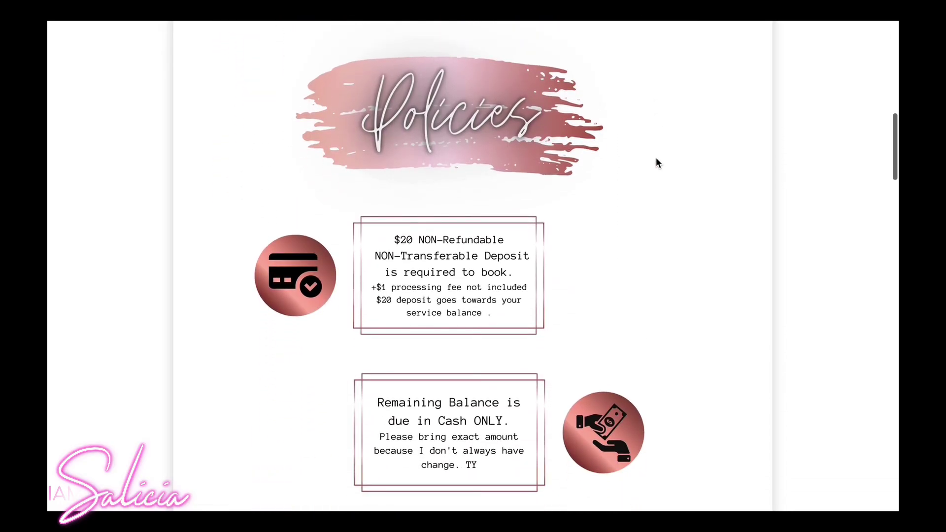
{"action": "scroll", "coordinate": [658, 163], "scroll_direction": "down", "scroll_amount": 4}
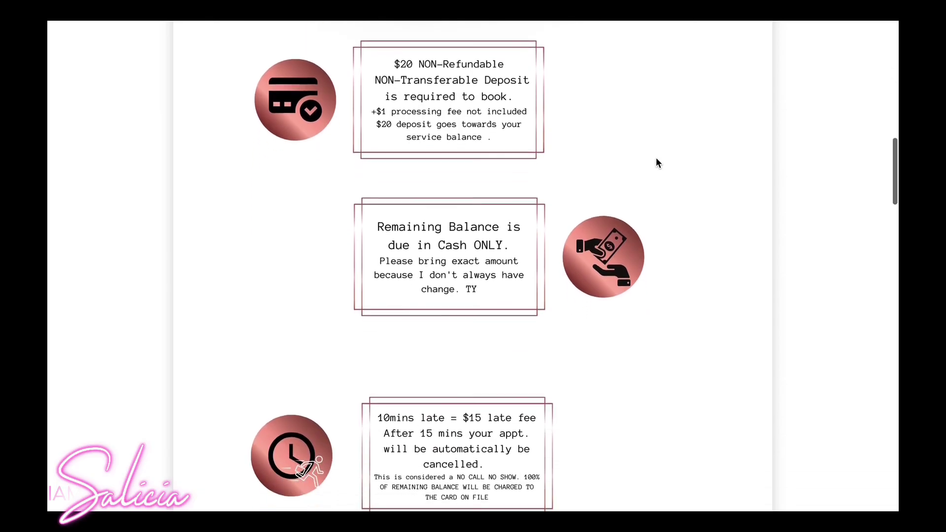
{"action": "scroll", "coordinate": [658, 163], "scroll_direction": "down", "scroll_amount": 5}
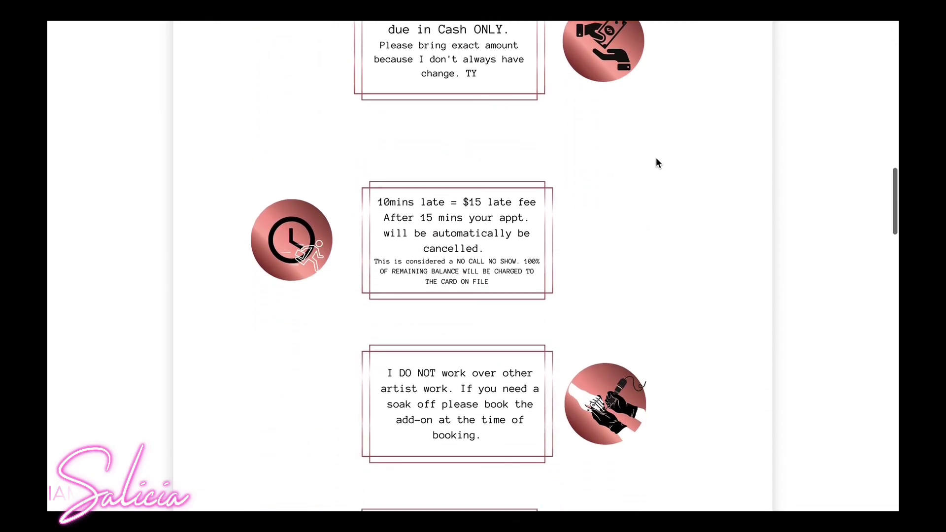
{"action": "scroll", "coordinate": [658, 163], "scroll_direction": "down", "scroll_amount": 8}
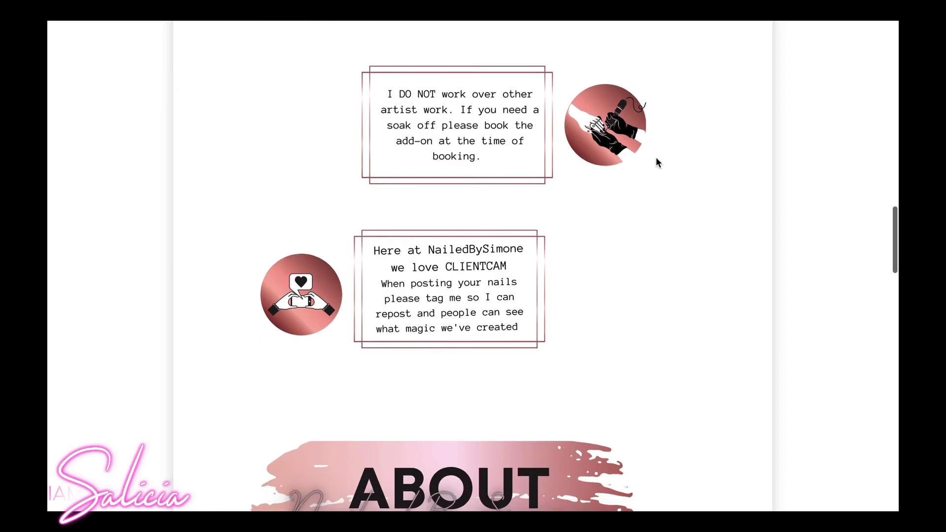
{"action": "scroll", "coordinate": [657, 163], "scroll_direction": "down", "scroll_amount": 6}
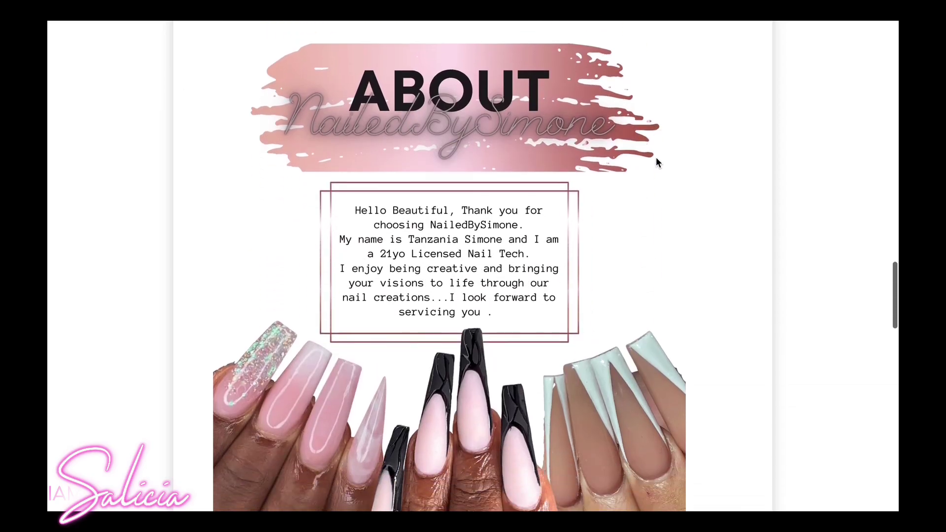